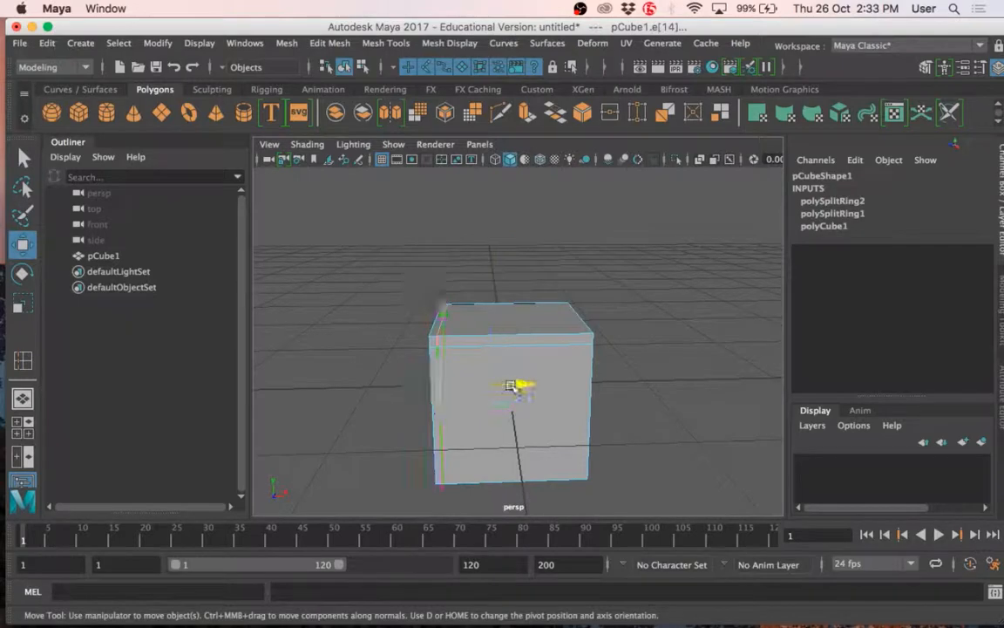
Try raising the cube's larger top face by moving it straight up without extruding, undoing each move.
key(q)
alt+drag(624, 334, 623, 352)
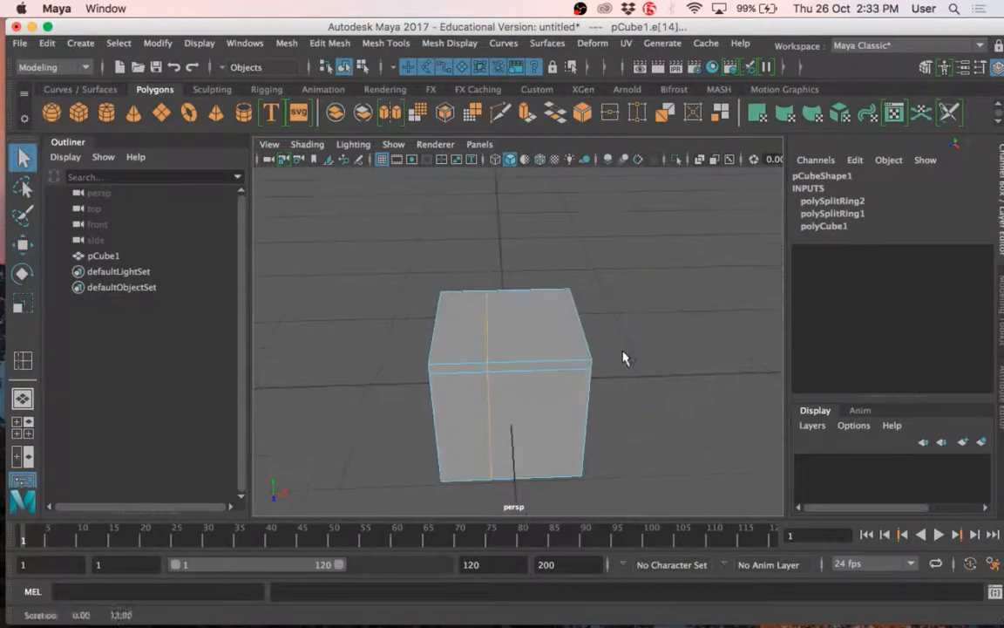
right_drag(543, 315, 537, 225)
click(523, 323)
alt+drag(523, 324, 653, 420)
key(w)
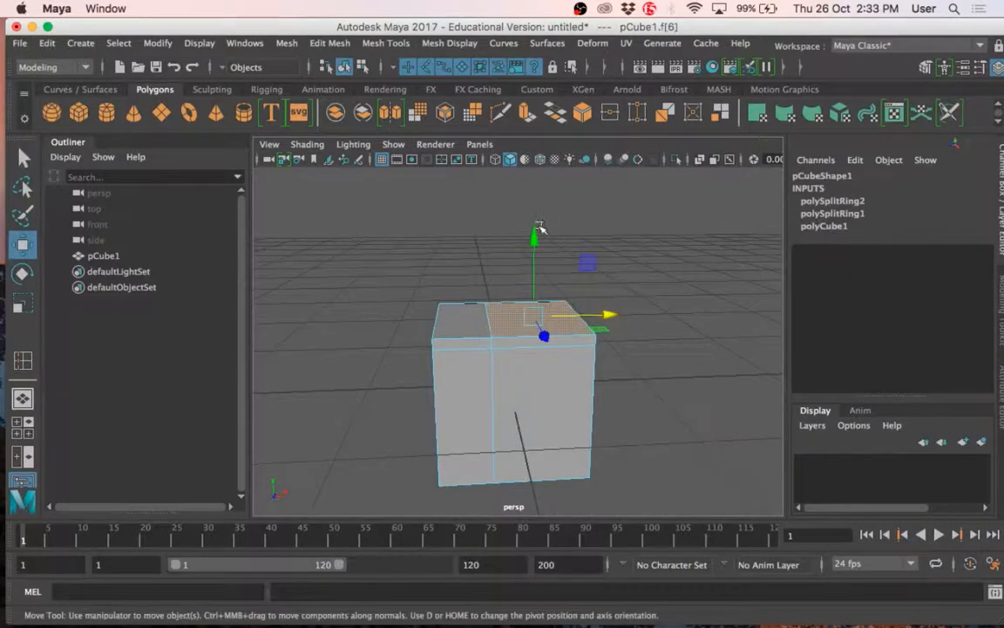
drag(538, 224, 540, 174)
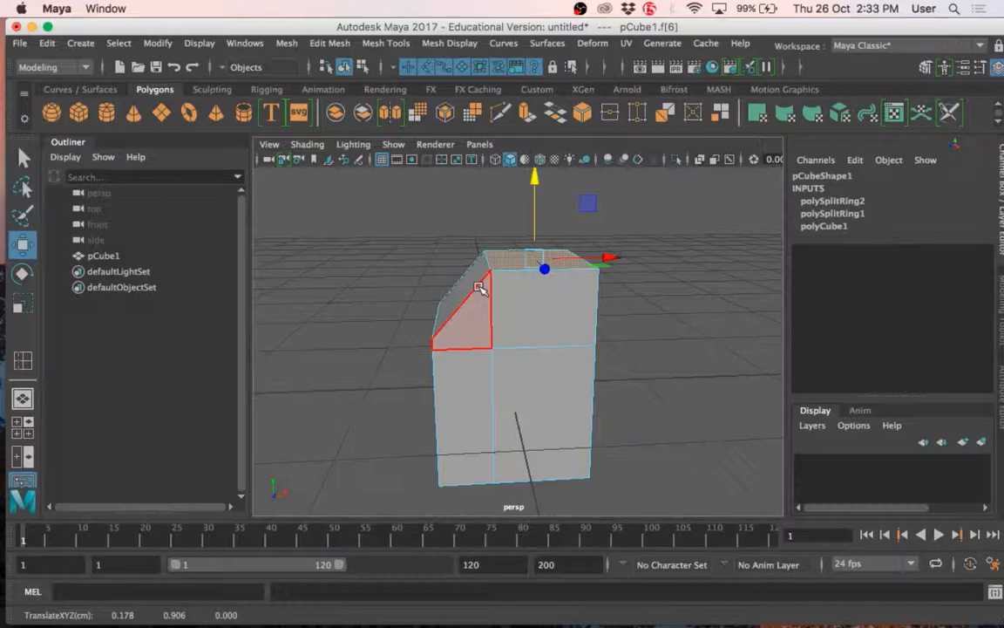
key(ctrl+z)
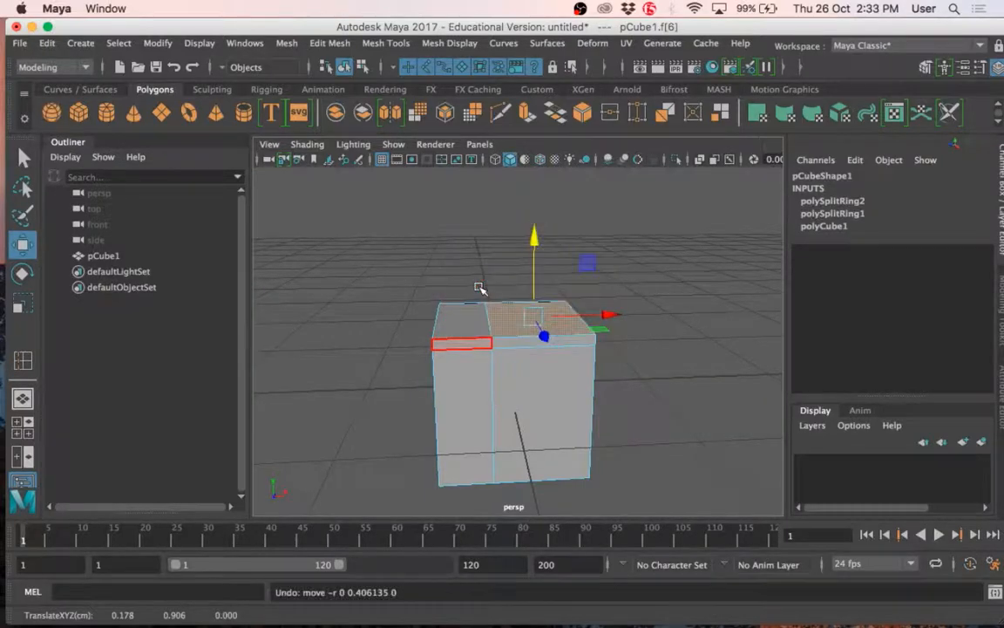
drag(538, 248, 538, 205)
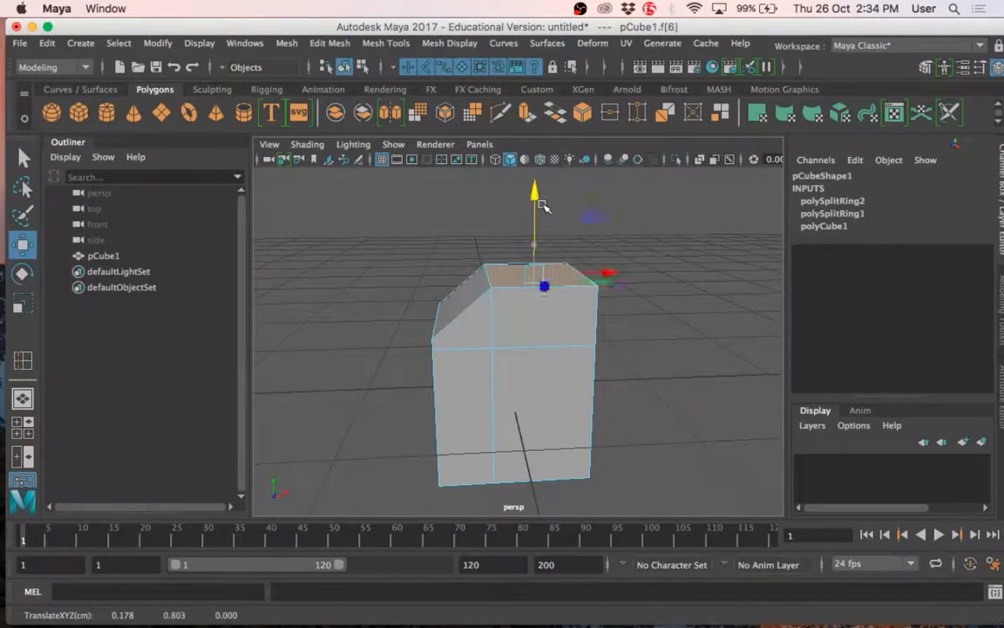
key(ctrl+z)
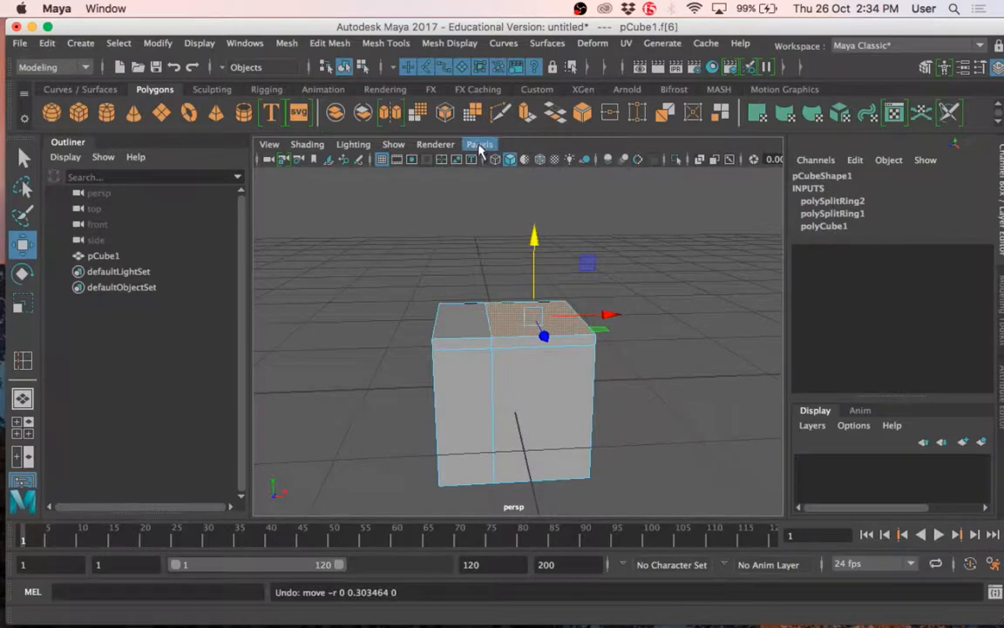
Extrude the cube's larger top face and move it up about 0.68 units.
key(ctrl+e)
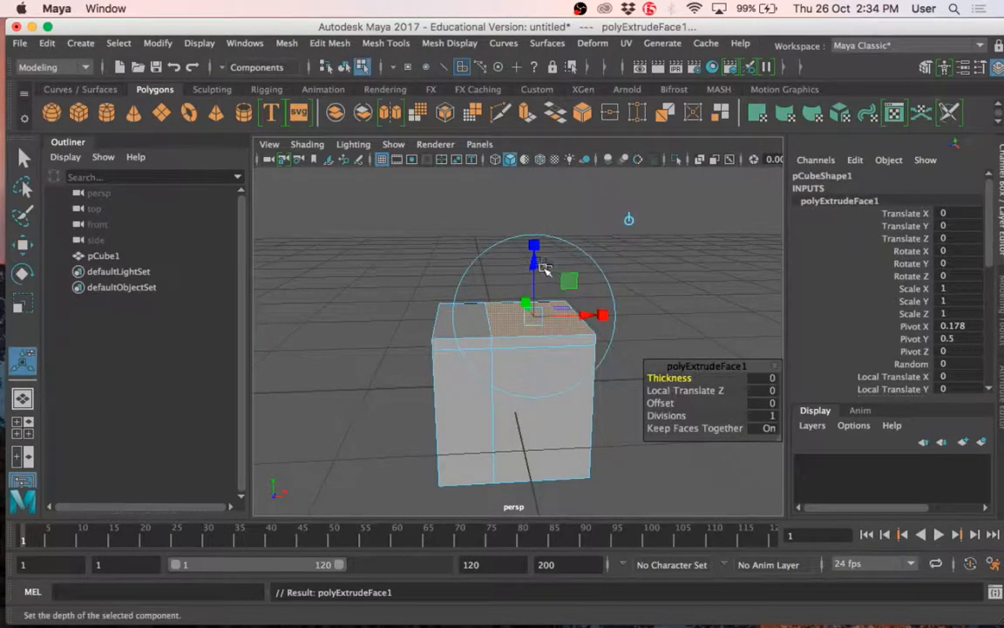
key(w)
drag(539, 235, 538, 139)
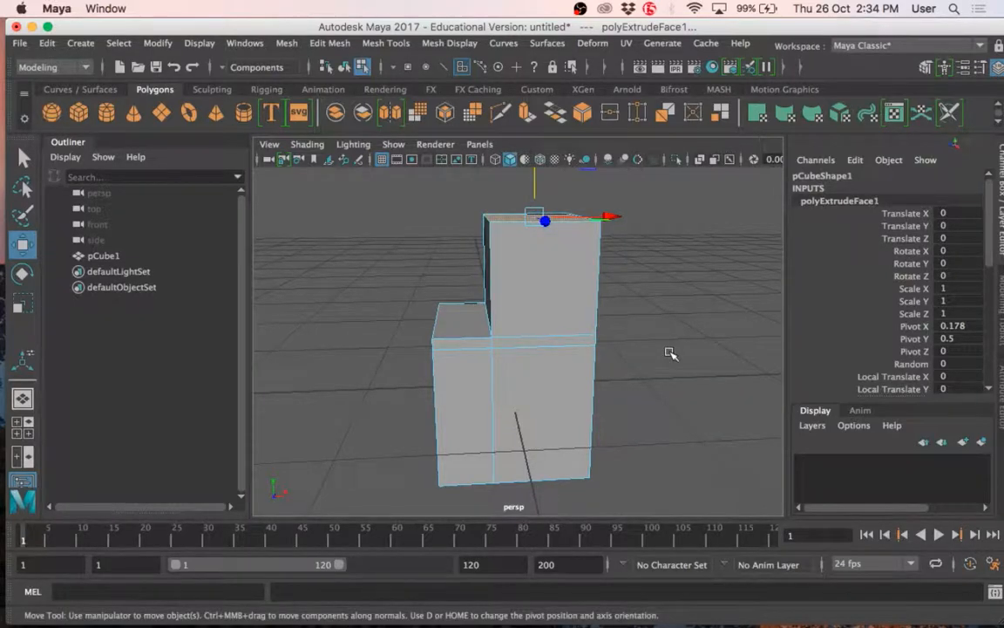
alt+drag(651, 341, 665, 349)
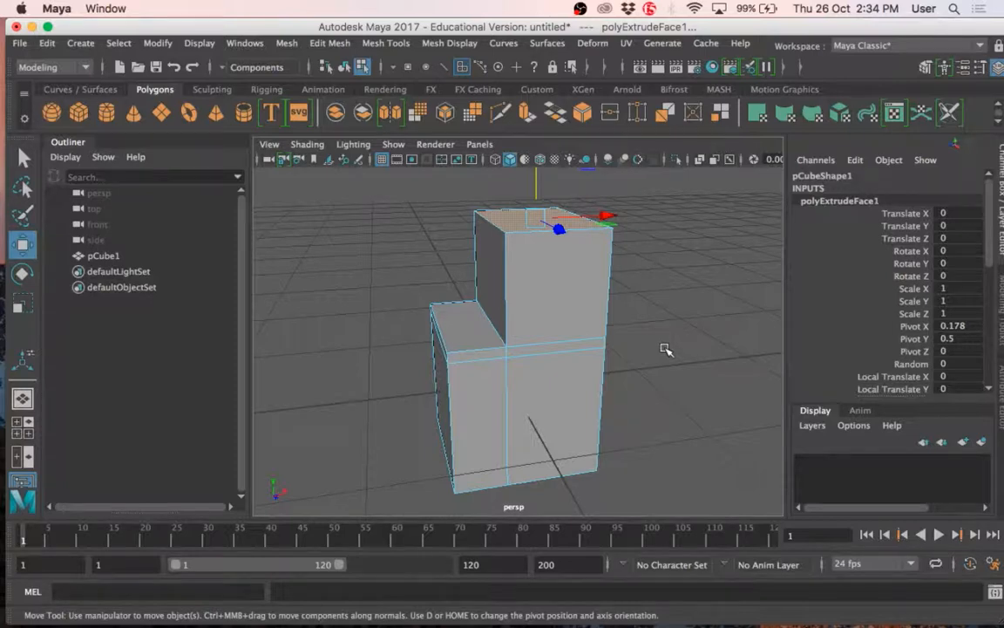
Undo the upward move, then extrude the same top face again and pull it up into a taller block.
key(ctrl+z)
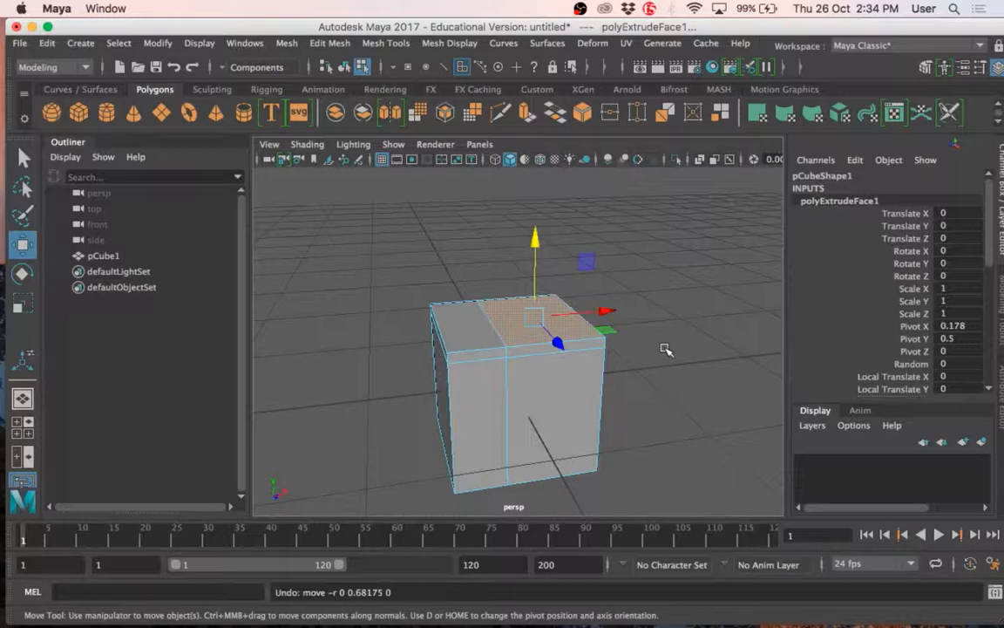
key(ctrl+e)
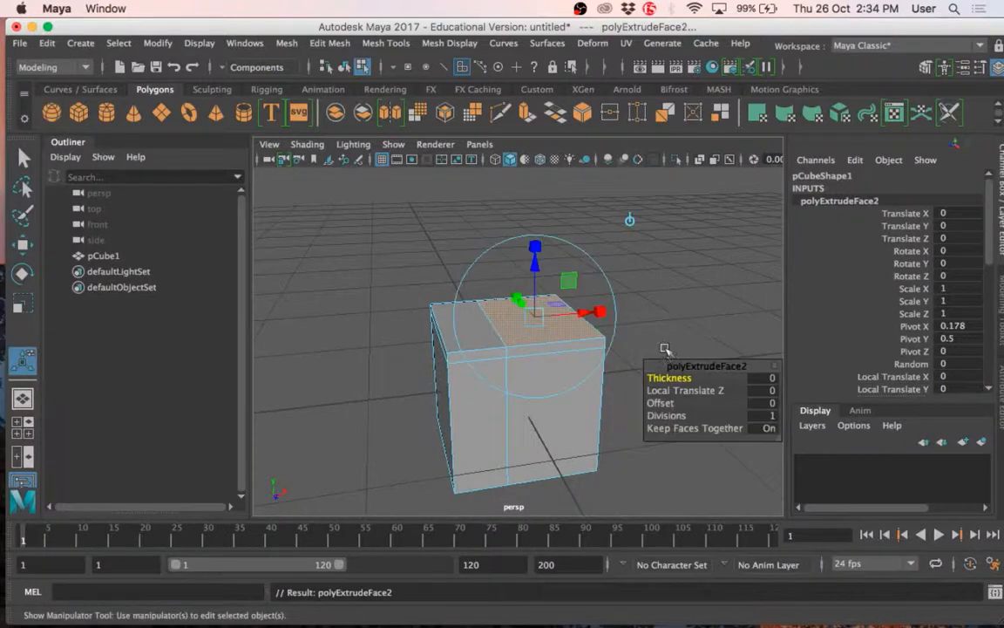
drag(537, 239, 488, 168)
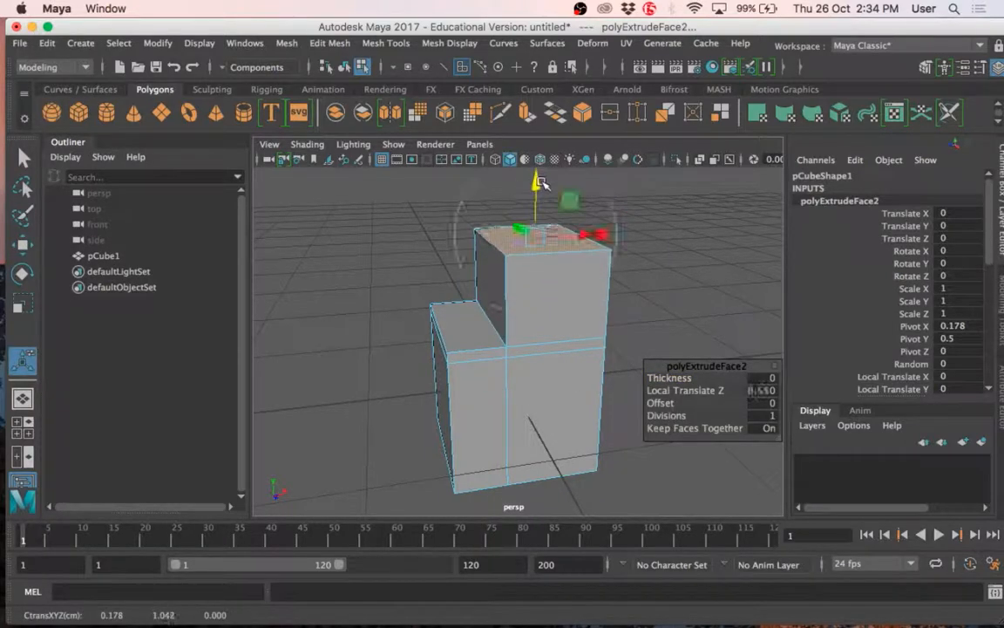
Preview the mesh smoothed and select the ring of hidden overlapping faces at the upper block's base.
key(3)
alt+drag(554, 381, 530, 366)
key(q)
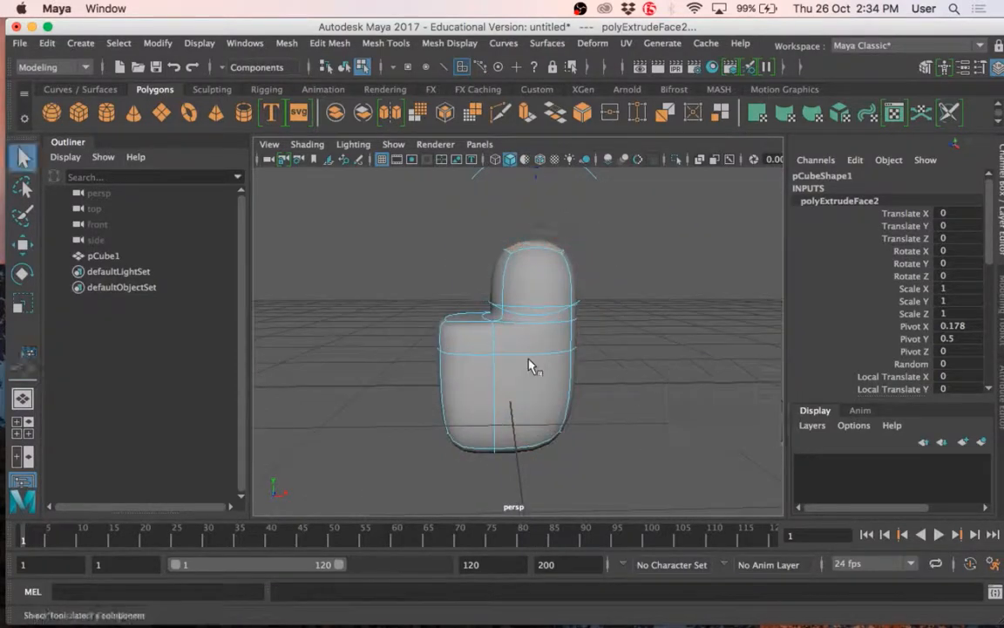
click(520, 321)
shift+double_click(495, 315)
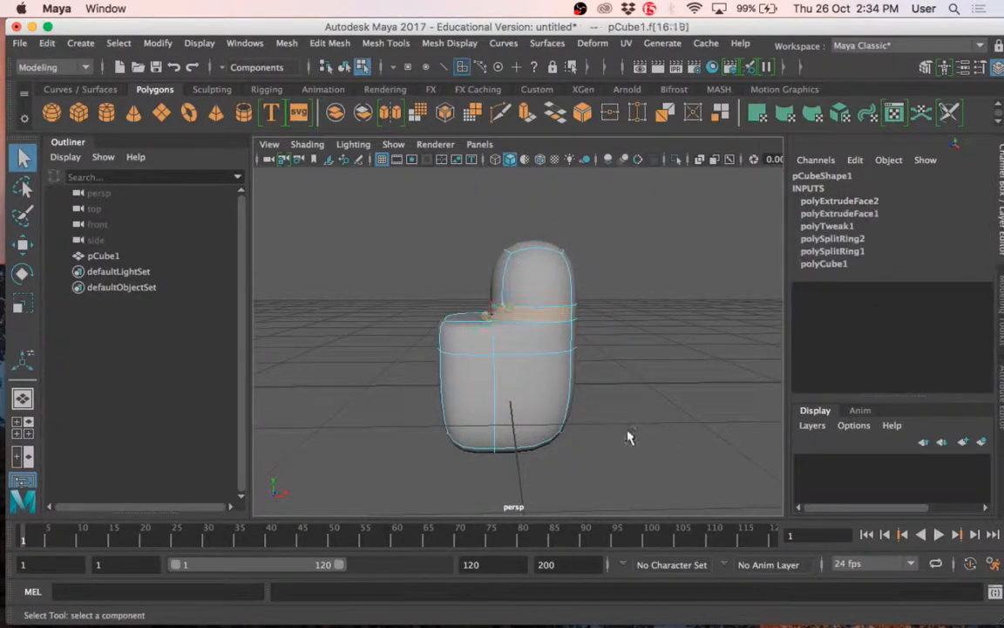
alt+drag(627, 436, 668, 441)
scroll(652, 424, up, 3)
key(1)
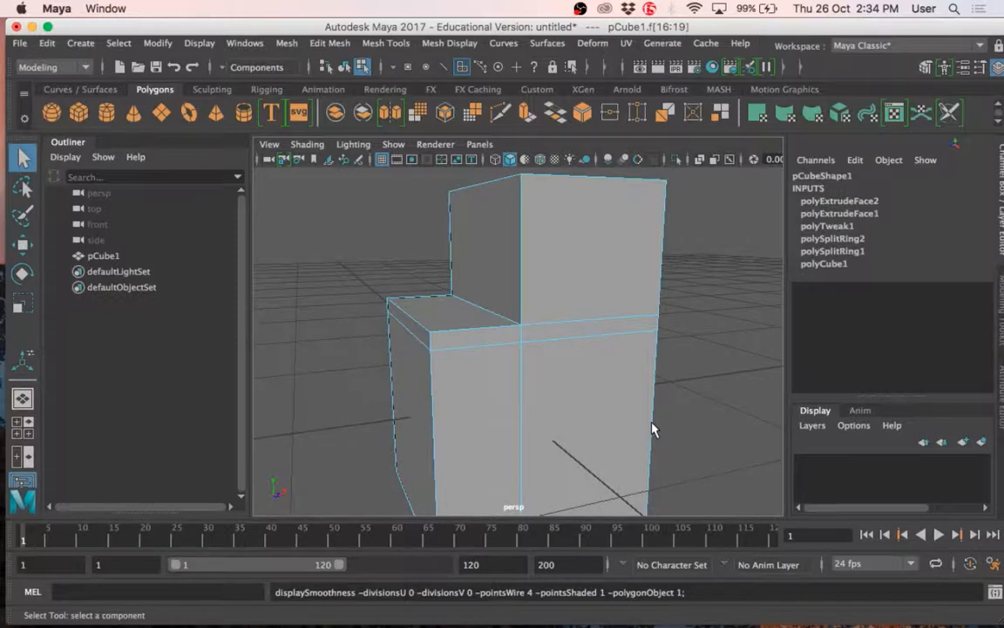
Compare the smoothed and unsmoothed displays of the mesh around the overlapping faces.
key(3)
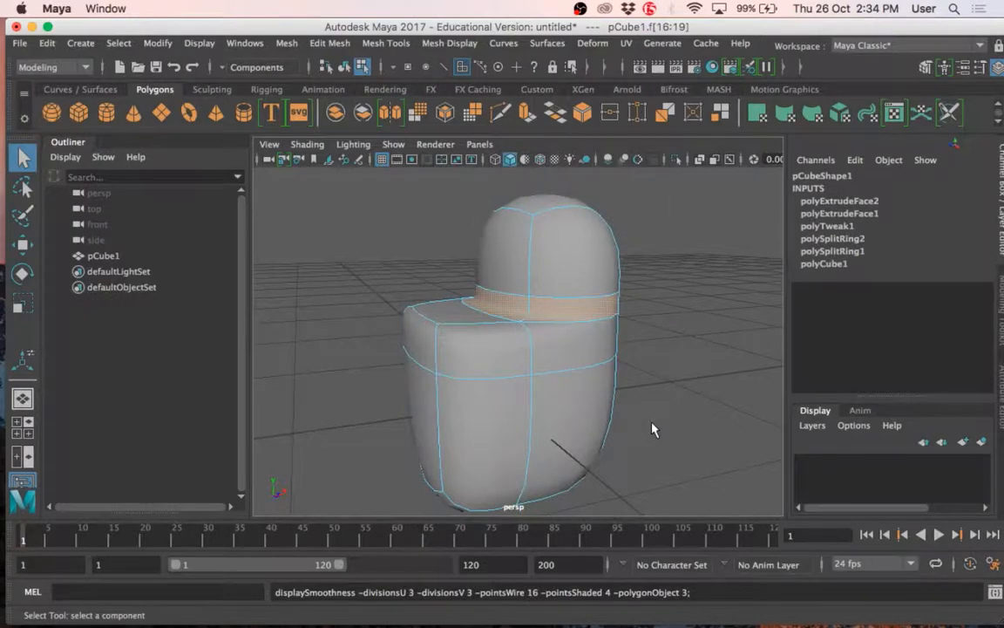
key(1)
key(3)
key(1)
key(3)
key(1)
key(3)
key(1)
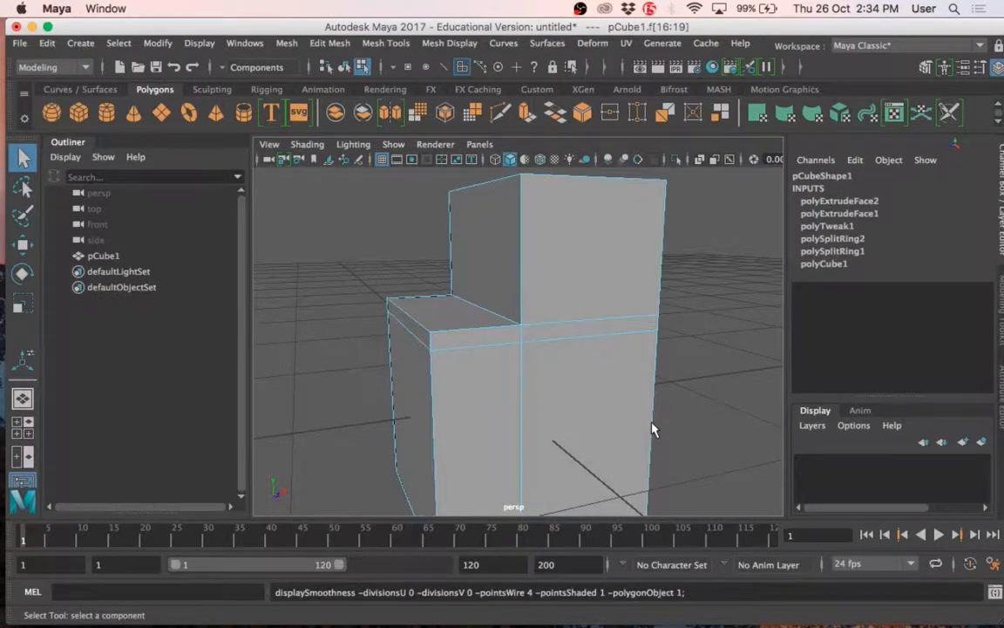
Pull one of the overlapping corner vertices at the upper block's base outward along the X axis.
scroll(579, 220, up, 3)
right_drag(579, 219, 503, 179)
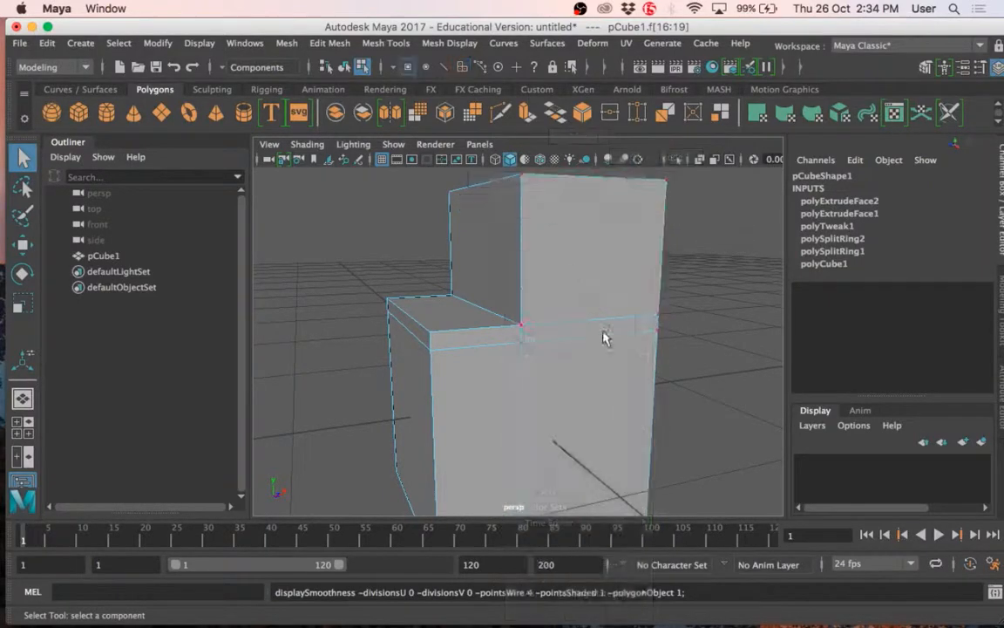
alt+drag(604, 336, 571, 341)
click(621, 324)
alt+drag(684, 370, 643, 365)
key(w)
drag(654, 321, 706, 323)
alt+drag(584, 427, 511, 441)
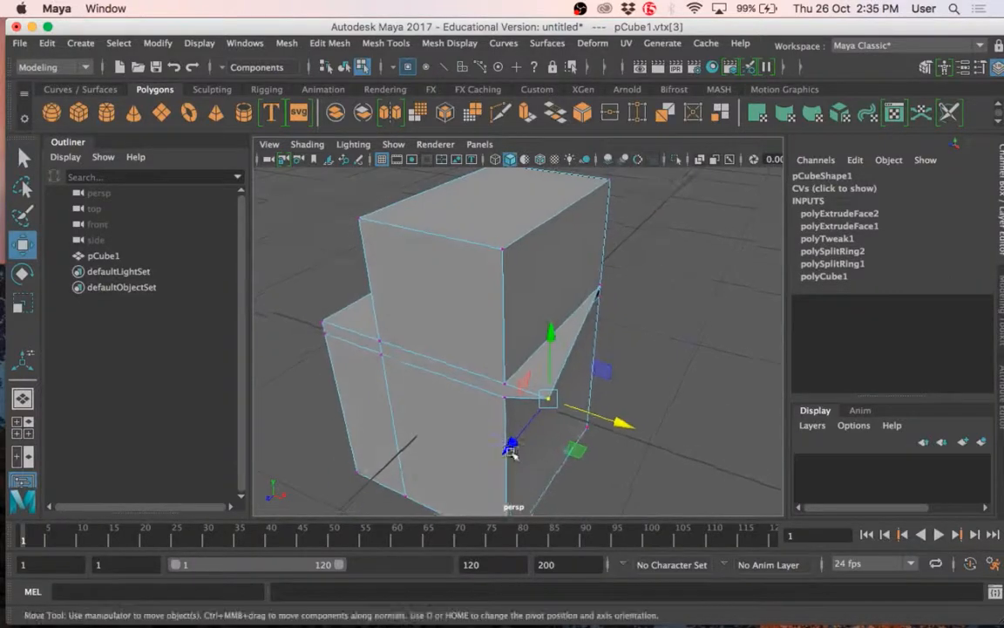
Restore the vertex selection and move the overlapping corner vertex further to expose the duplicate faces.
click(668, 337)
alt+drag(668, 337, 507, 374)
key(super+z)
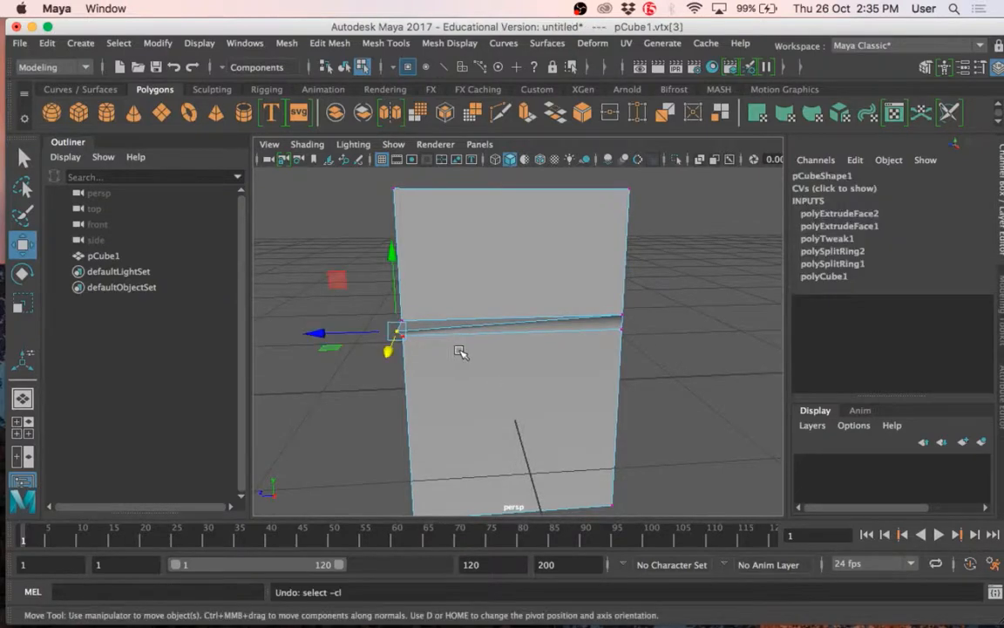
alt+drag(440, 349, 469, 348)
alt+drag(415, 249, 523, 342)
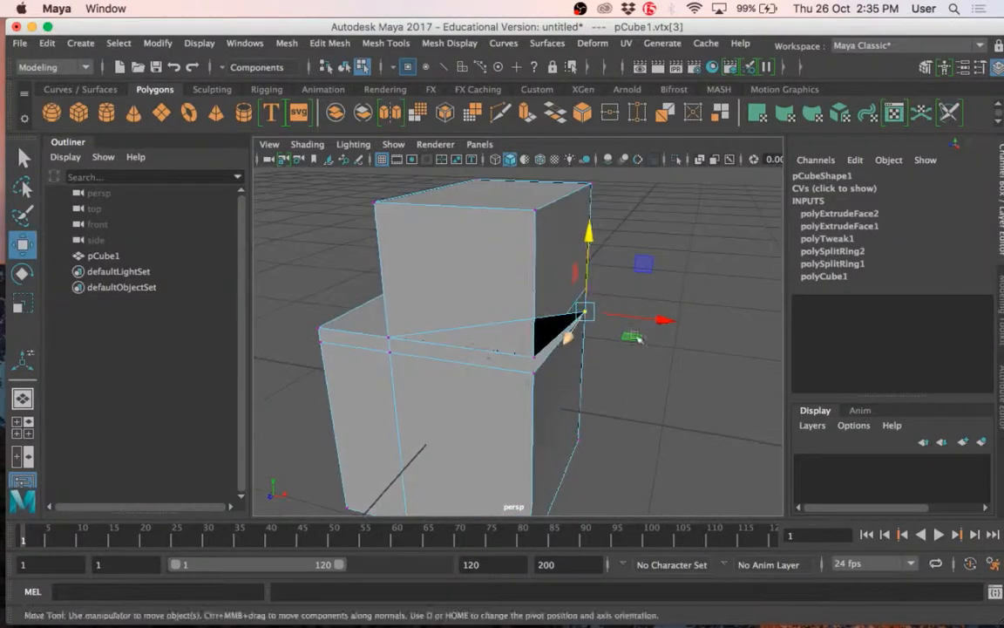
click(650, 321)
alt+drag(652, 349, 619, 353)
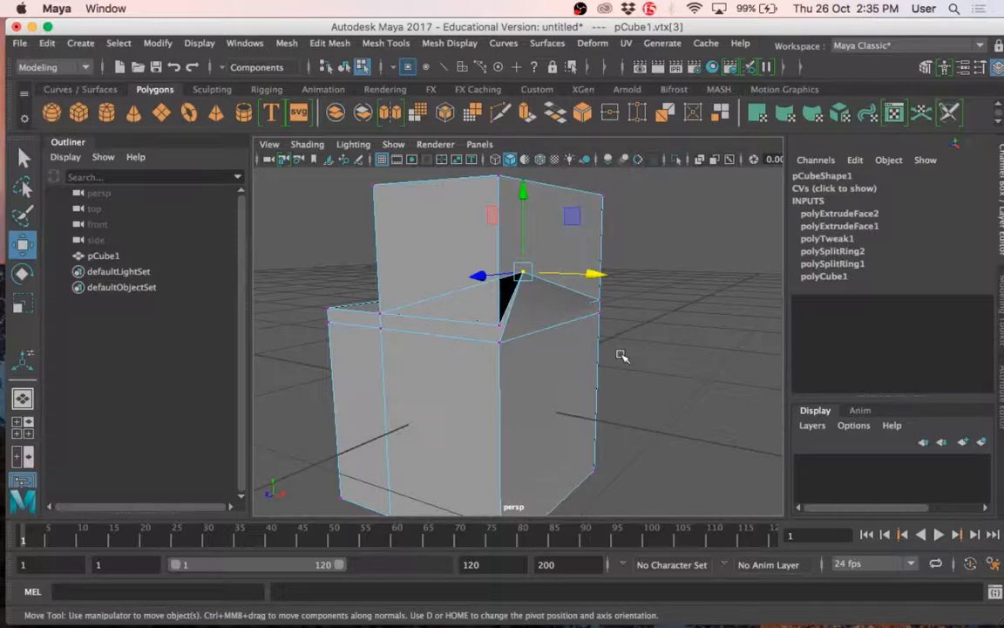
Undo the moves of the overlapping corner vertex.
key(ctrl+z)
key(ctrl+z)
key(ctrl+z)
key(ctrl+z)
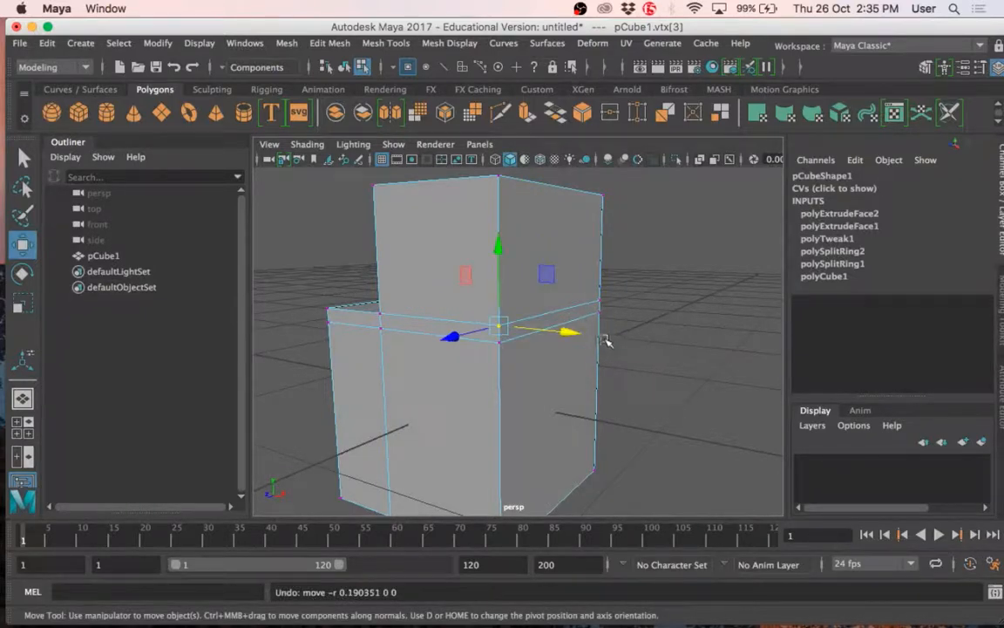
Return to object selection and delete the whole cube.
key(q)
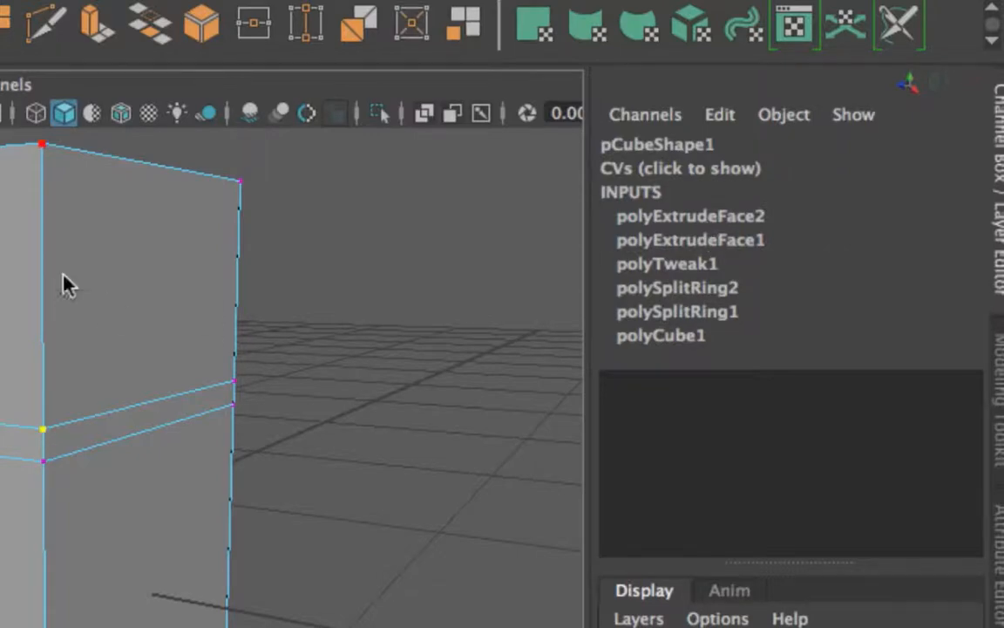
right_drag(65, 151, 196, 122)
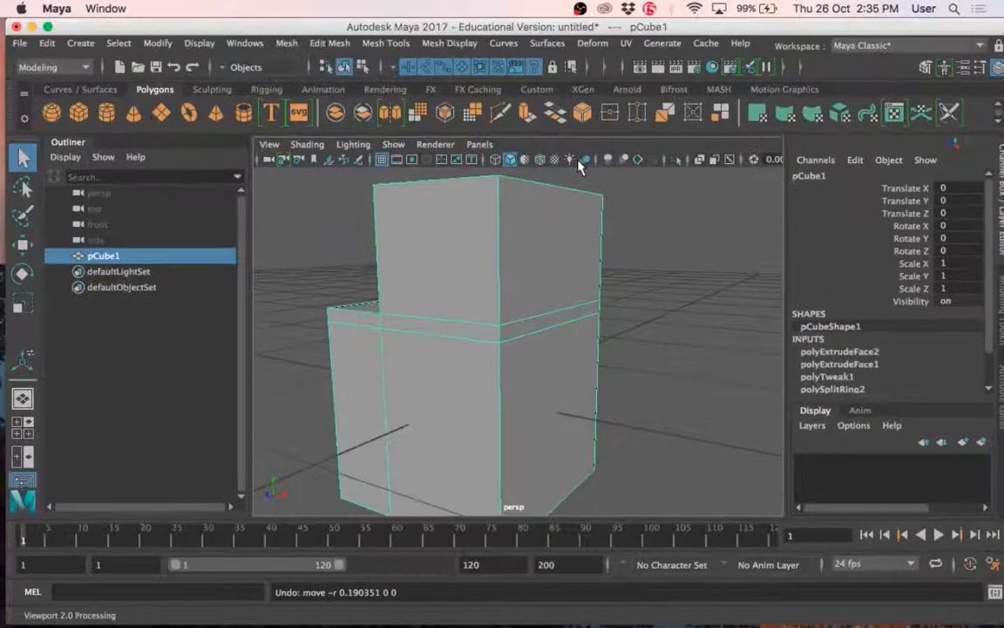
key(Delete)
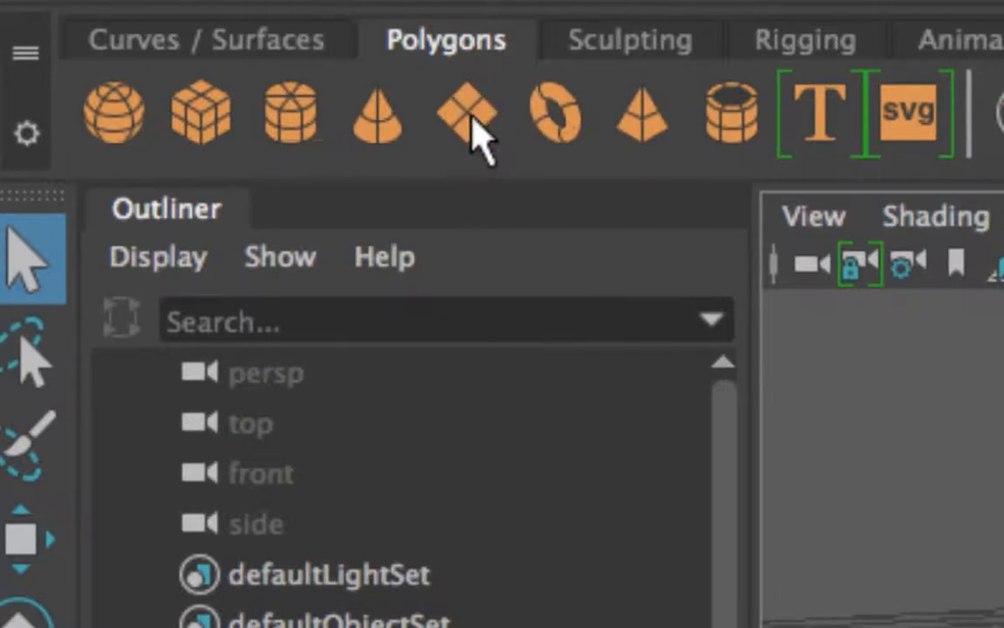
Create a polygon plane and hide the viewport grid.
click(473, 127)
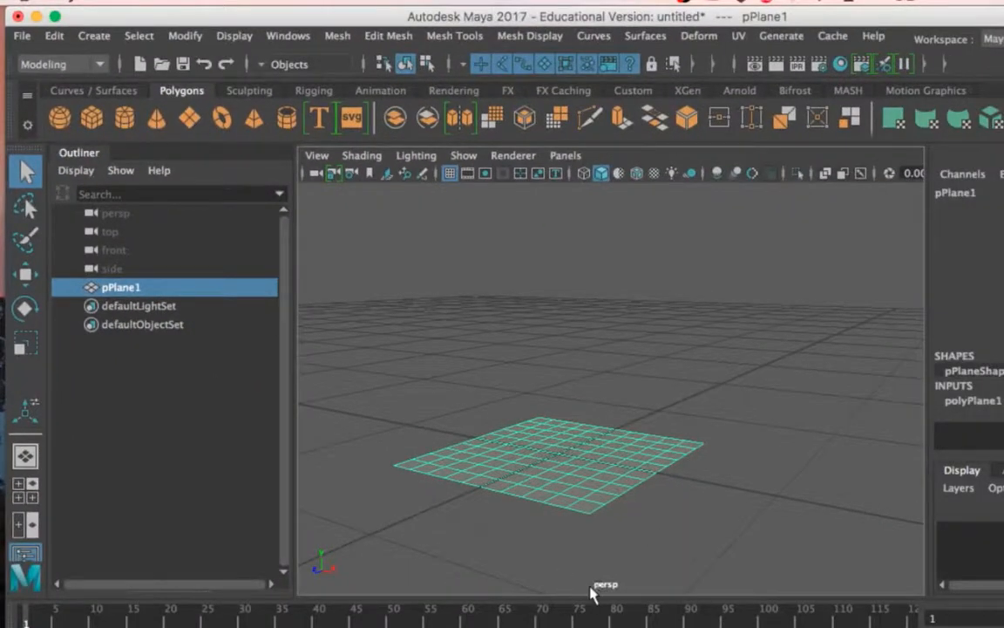
alt+drag(590, 593, 550, 479)
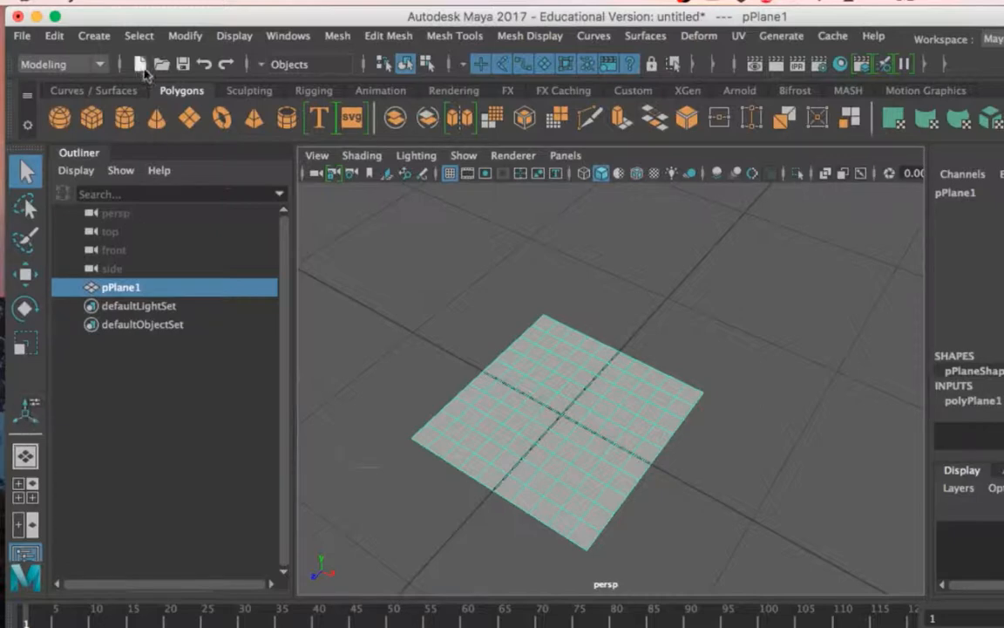
click(450, 173)
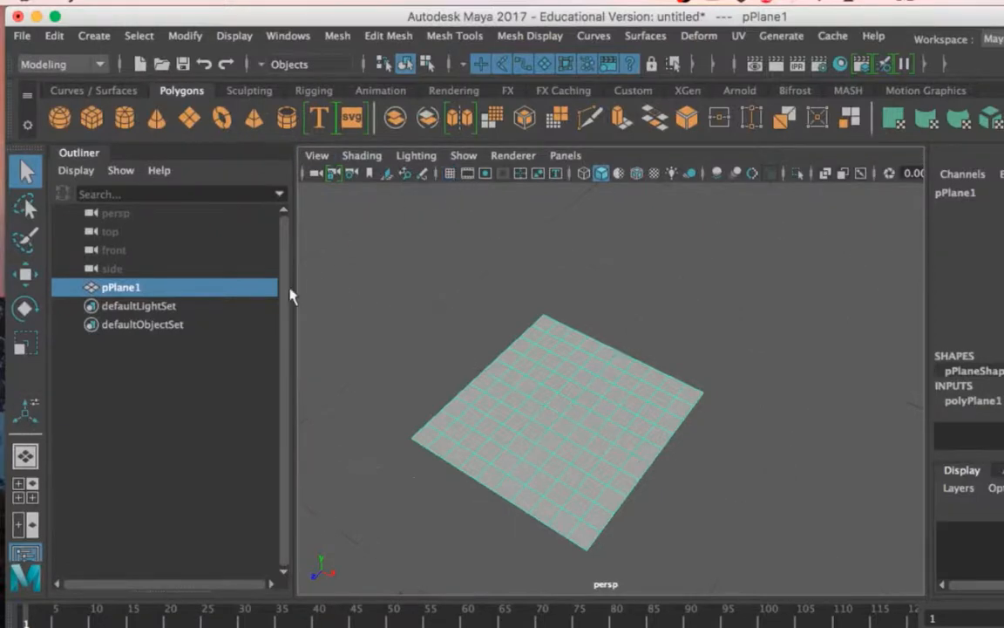
Hide the Outliner to widen the perspective view, and select the plane.
click(28, 527)
alt+middle_drag(549, 393, 614, 321)
click(666, 442)
alt+drag(598, 445, 646, 454)
click(551, 430)
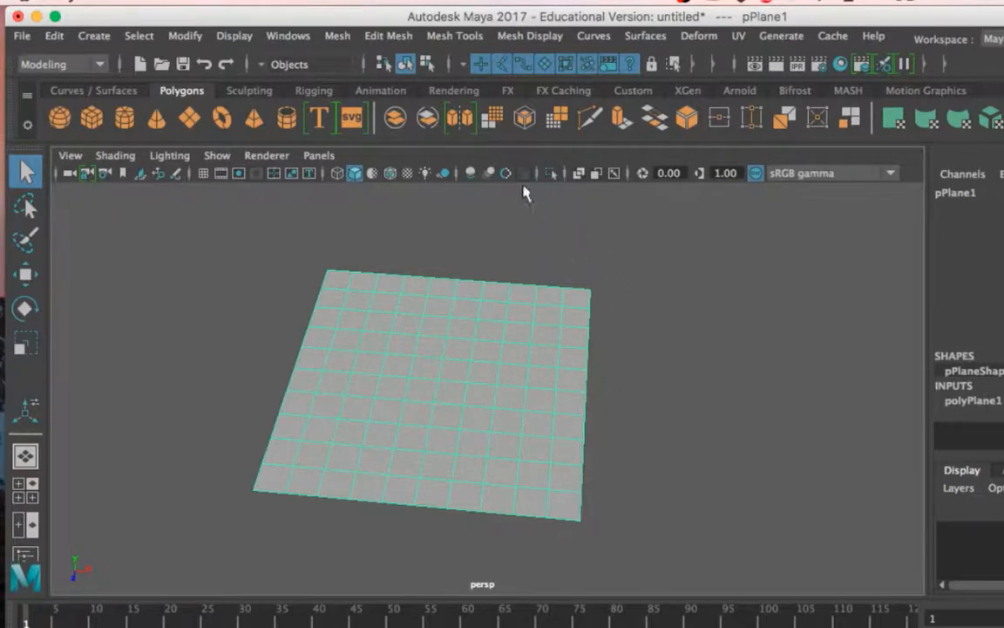
click(386, 53)
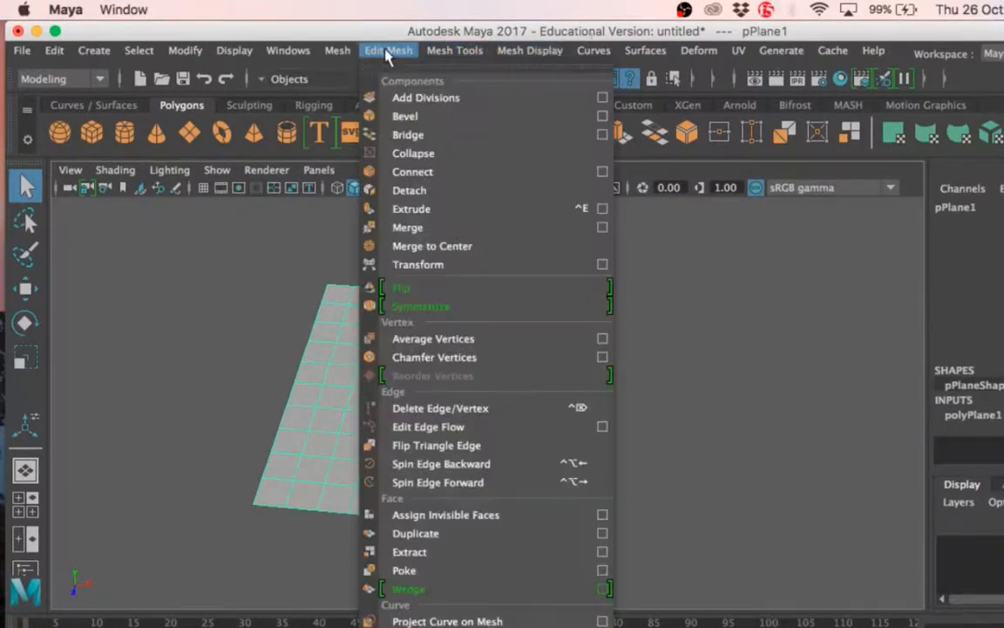
mouse_move(447, 54)
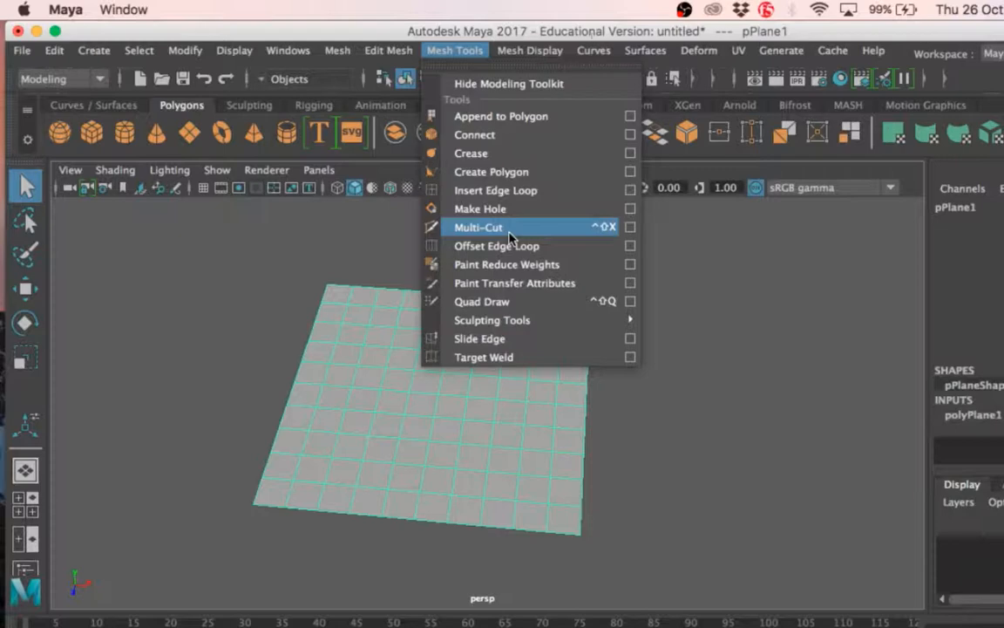
click(706, 460)
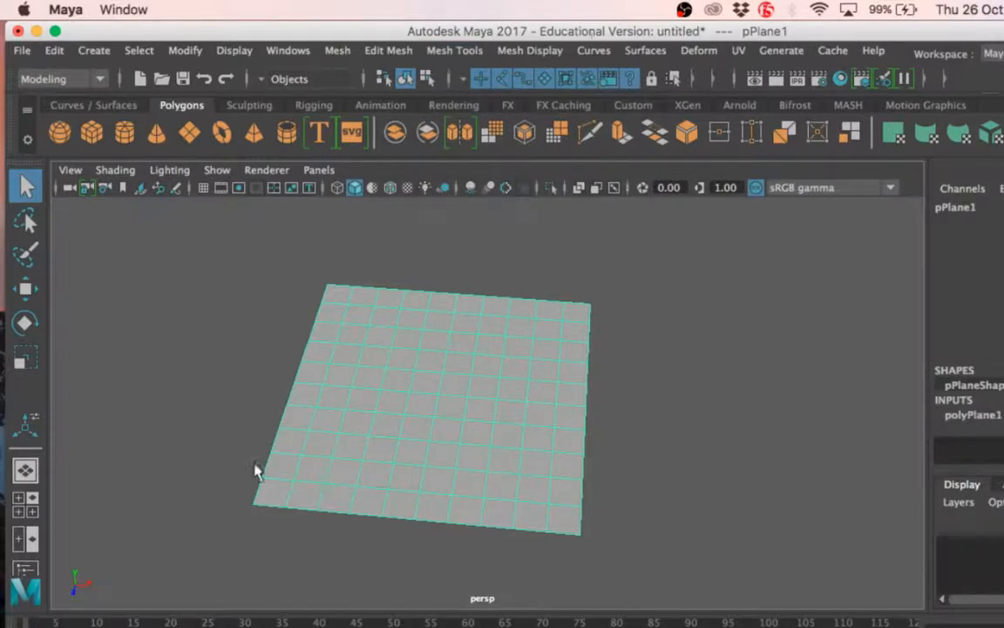
alt+drag(892, 468, 896, 469)
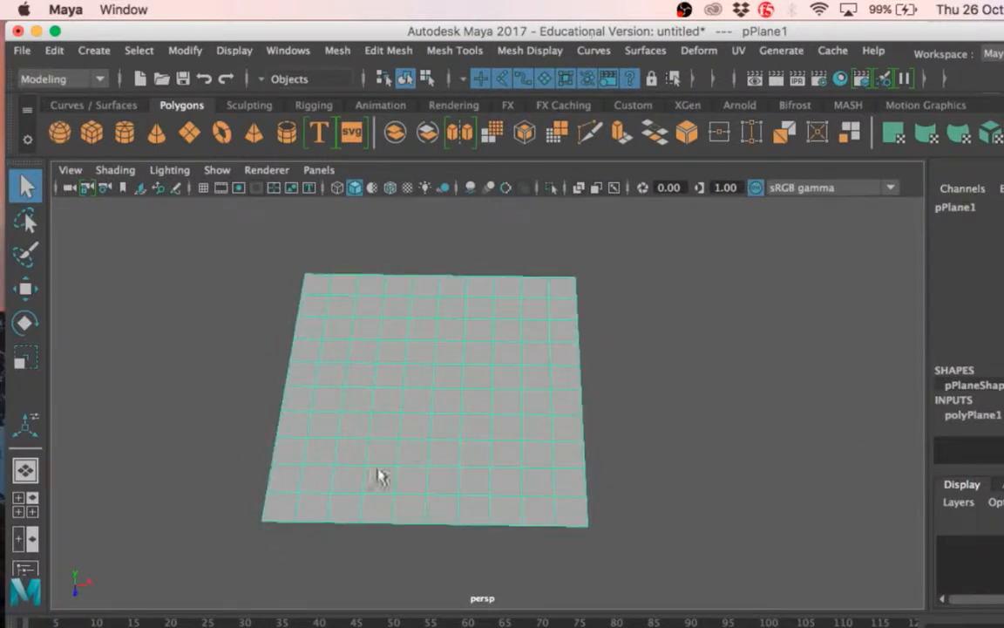
alt+drag(693, 433, 716, 397)
scroll(556, 436, up, 5)
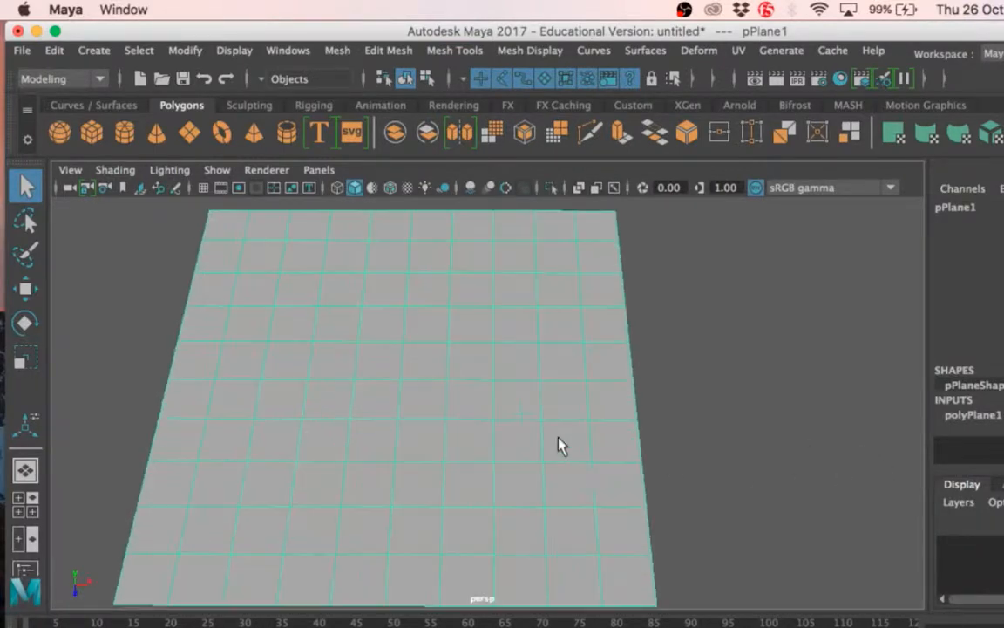
Activate the Multi-Cut tool on the polygon plane.
scroll(556, 436, down, 4)
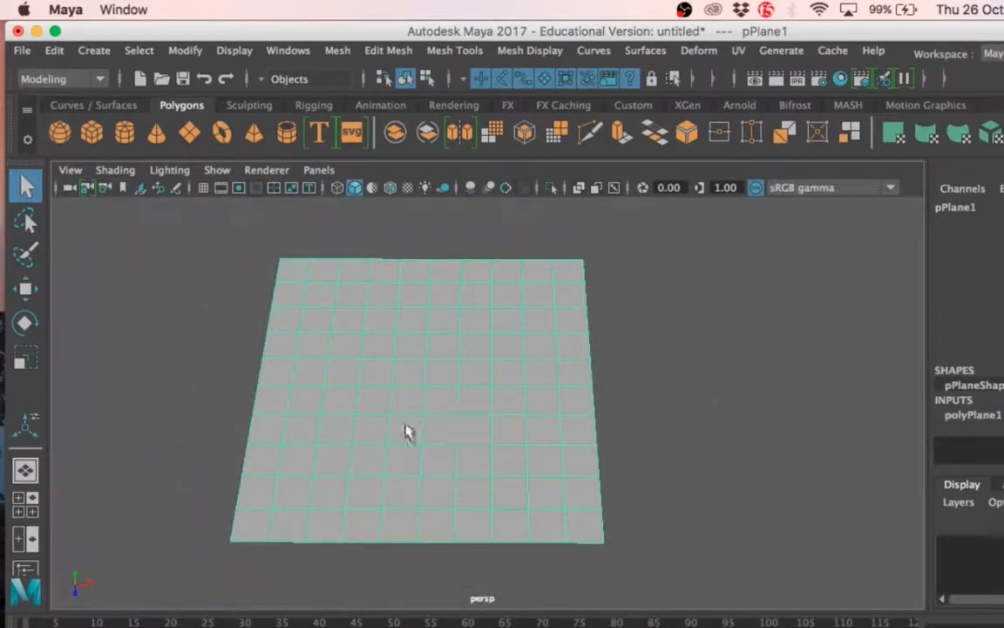
right_drag(383, 370, 541, 145)
click(455, 50)
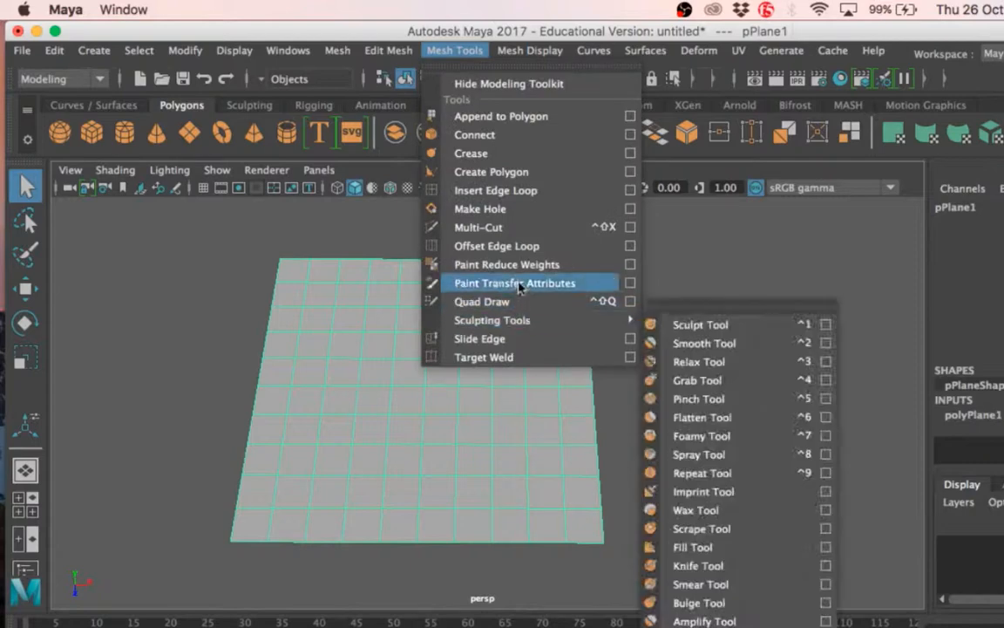
click(509, 228)
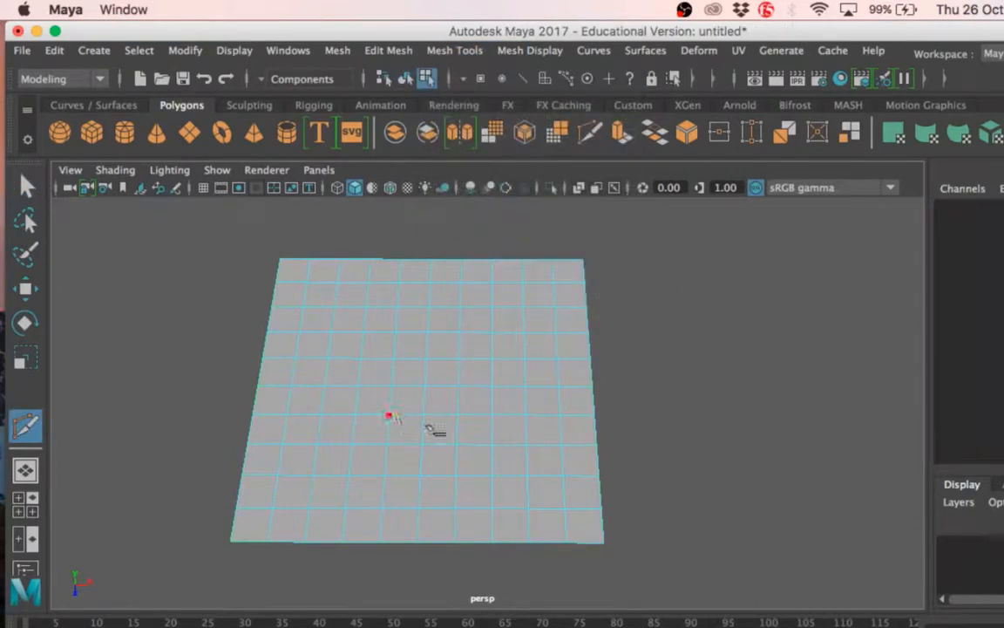
alt+middle_drag(498, 410, 533, 332)
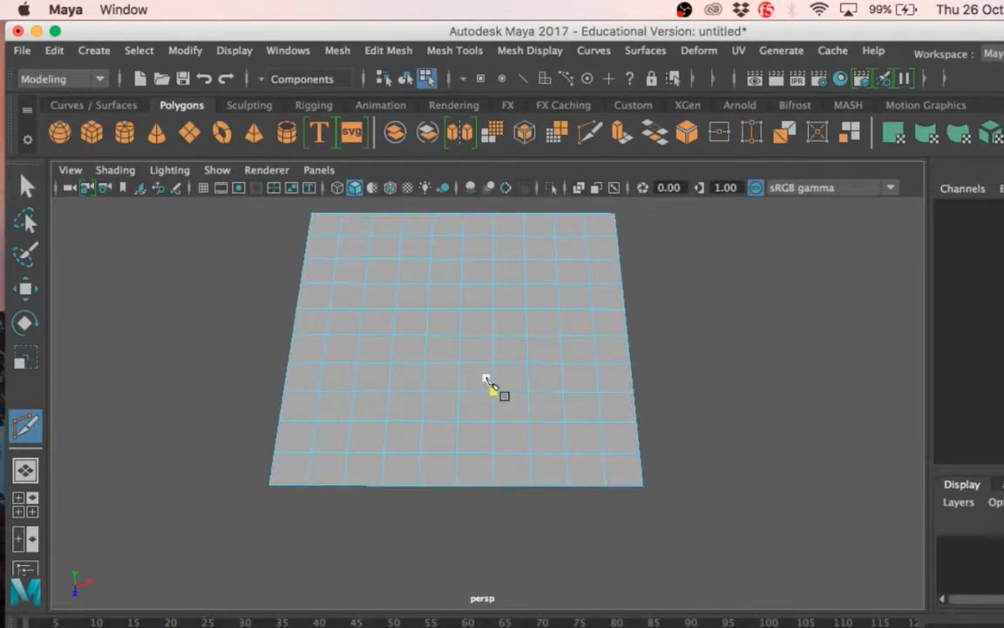
key(q)
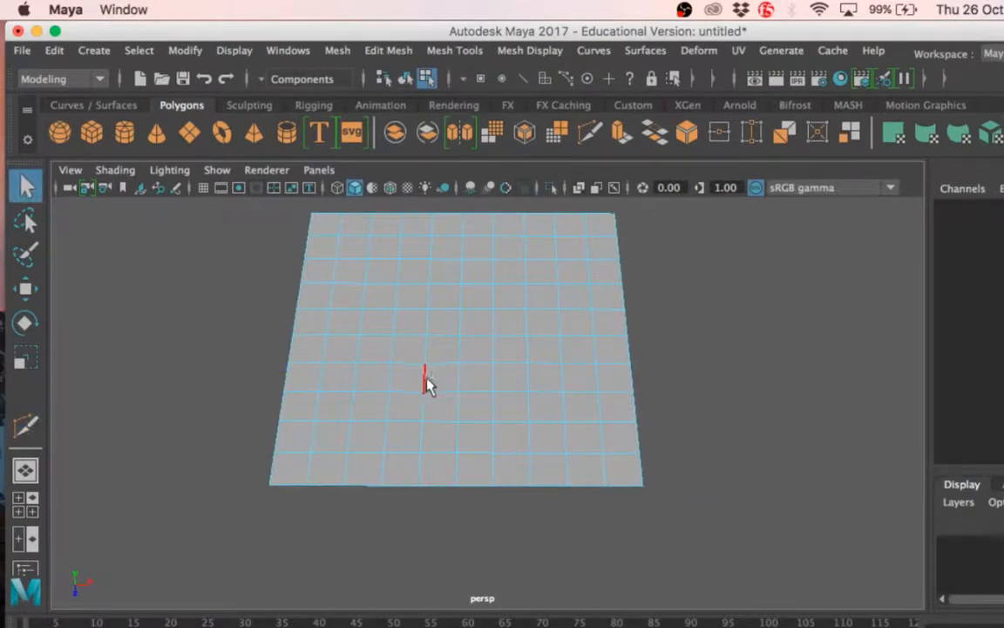
scroll(509, 393, up, 3)
click(431, 334)
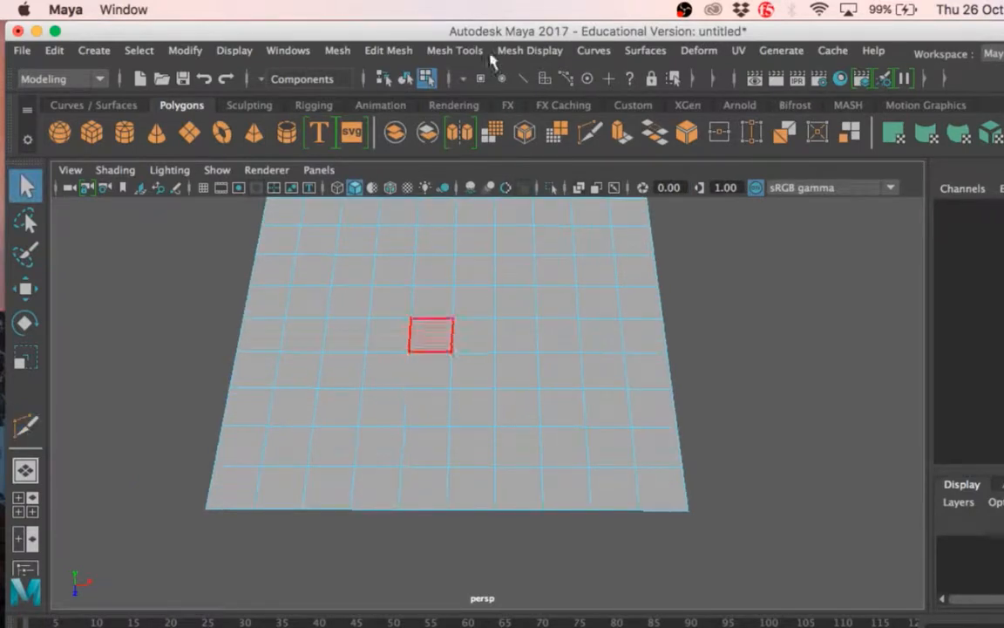
key(y)
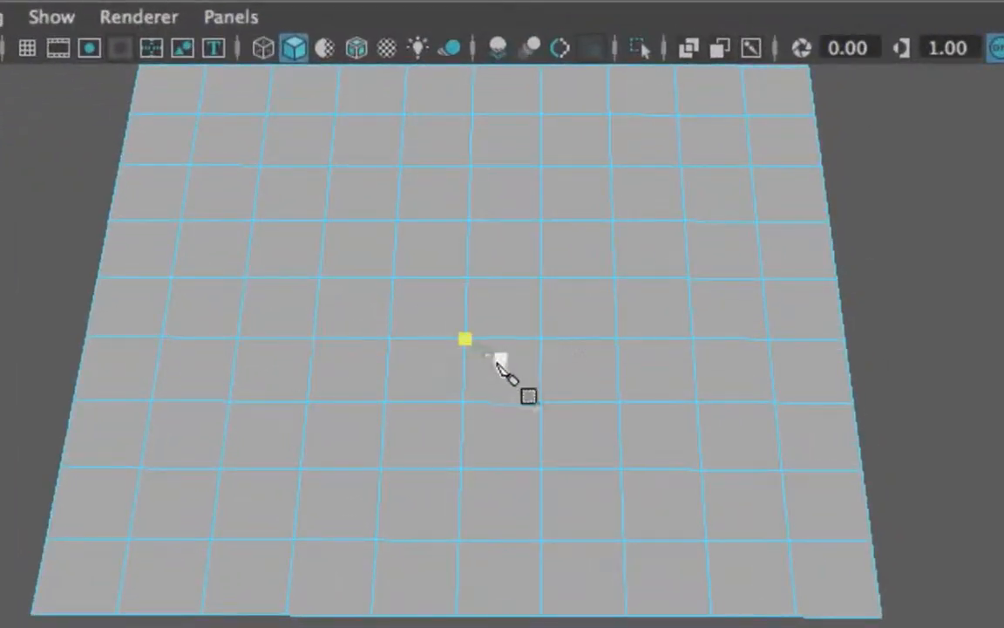
Place six Multi-Cut points on grid edges, running up near the plane's centre and curving towards the right.
click(302, 436)
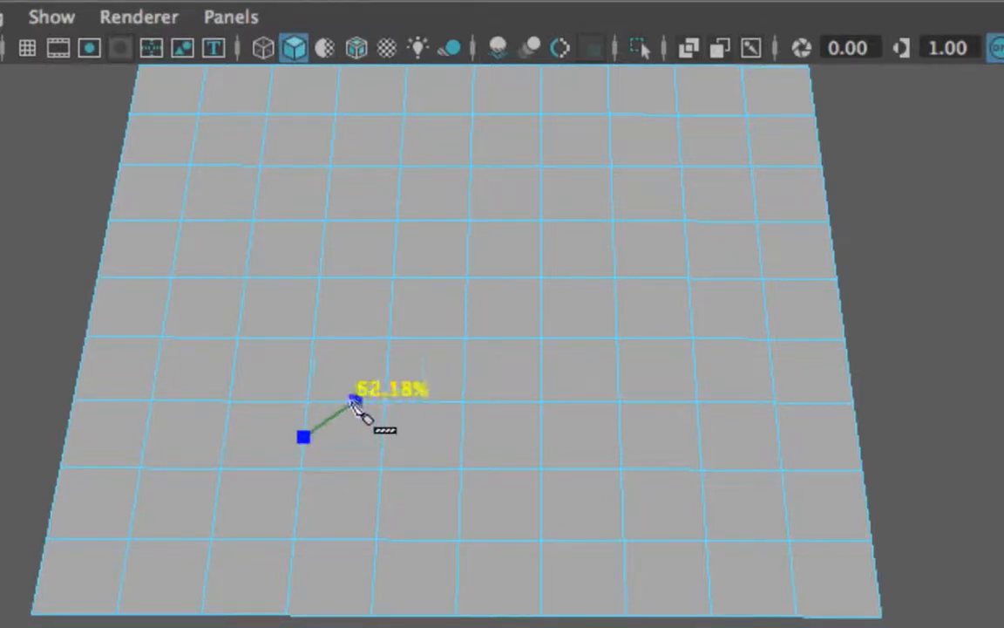
click(337, 400)
click(347, 337)
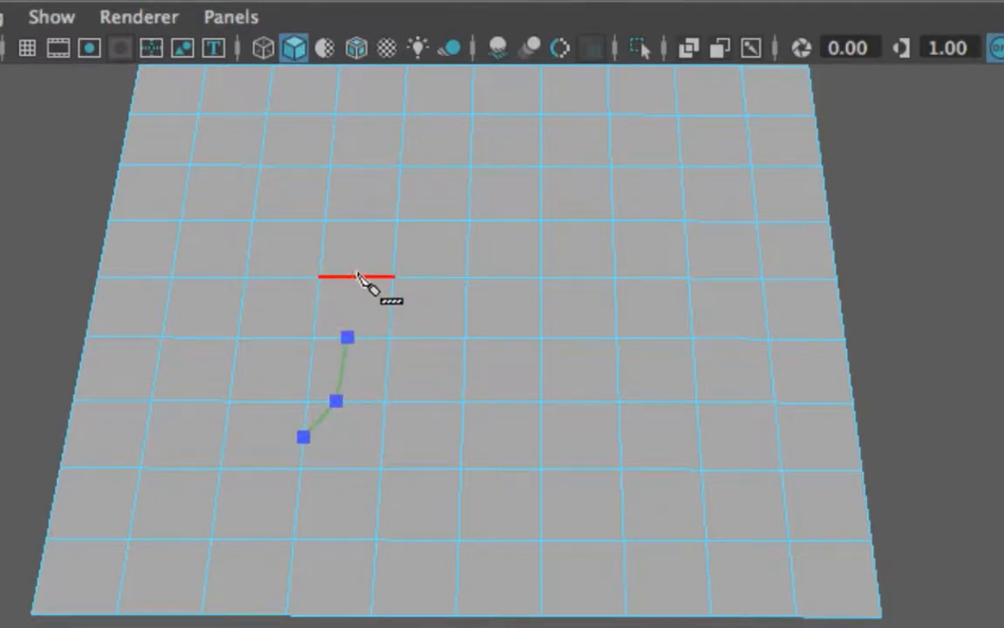
click(357, 277)
click(395, 248)
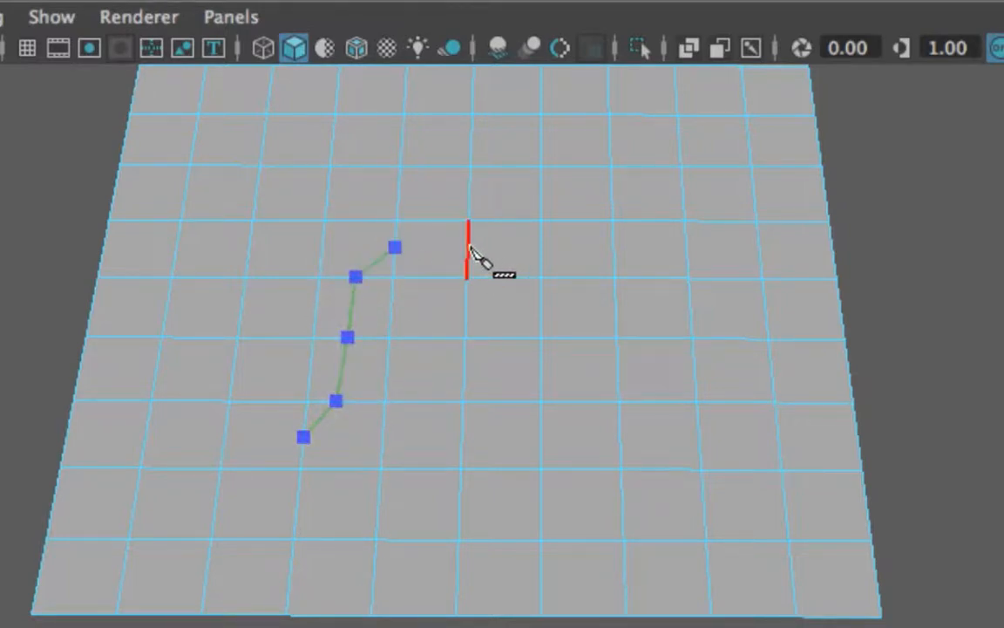
click(469, 247)
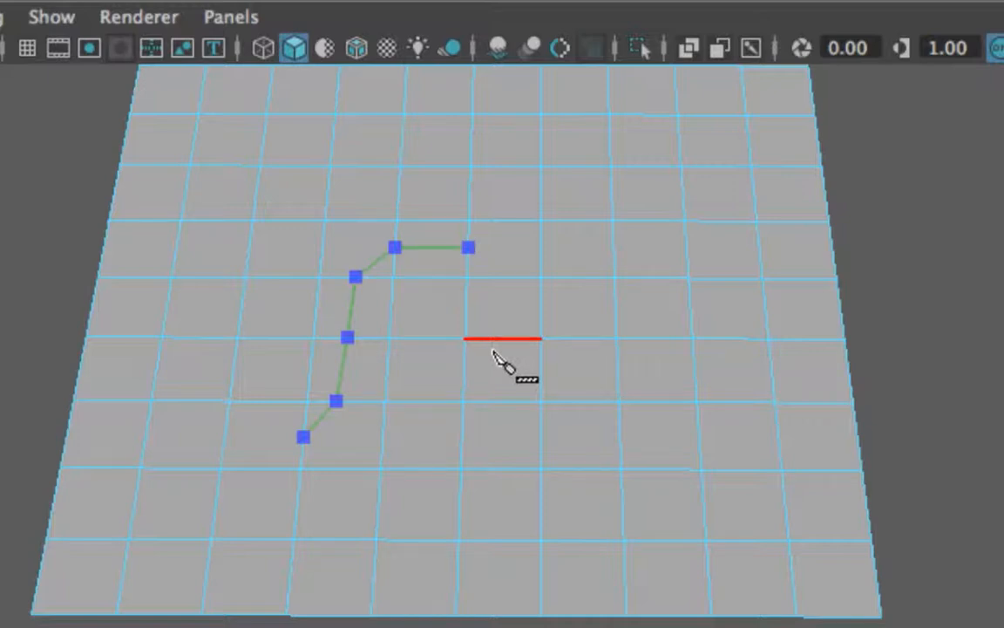
Remove the last four cut points, reroute the line into a smaller arch with four new points, and commit the cut.
key(BackSpace)
key(BackSpace)
key(BackSpace)
key(BackSpace)
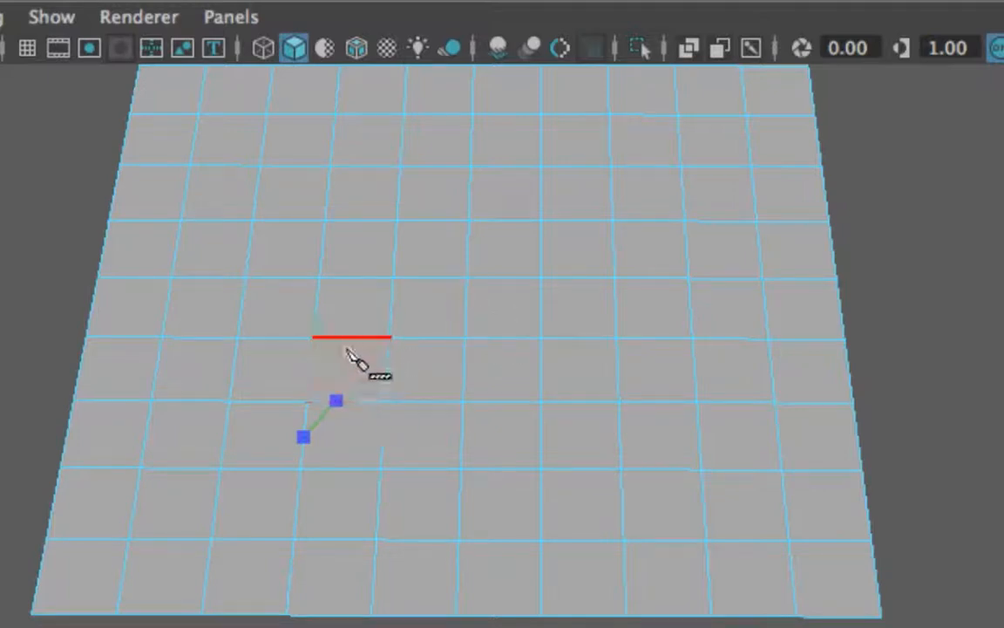
click(348, 337)
click(392, 304)
click(468, 306)
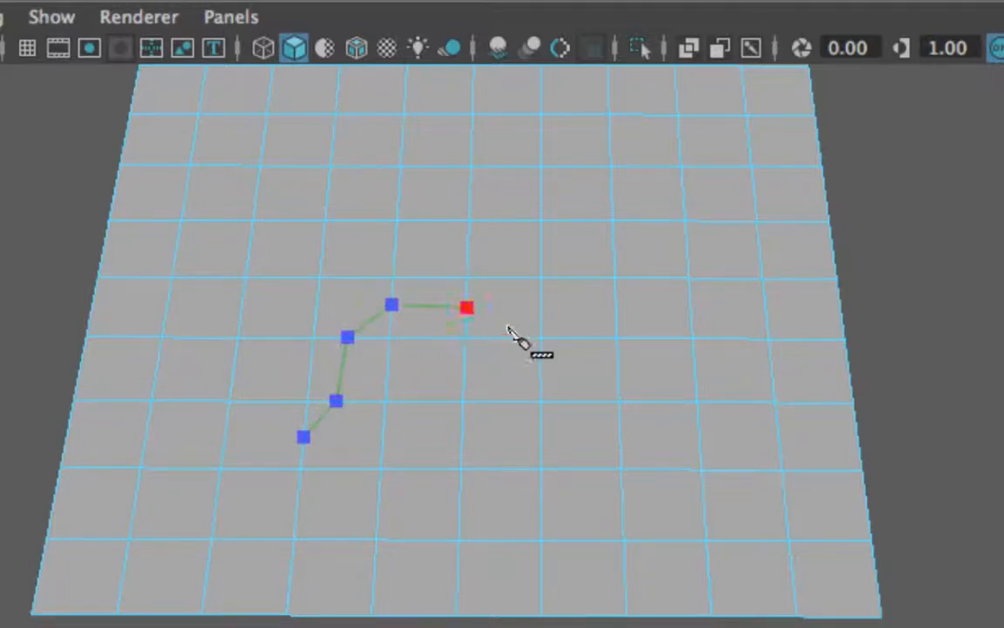
click(504, 338)
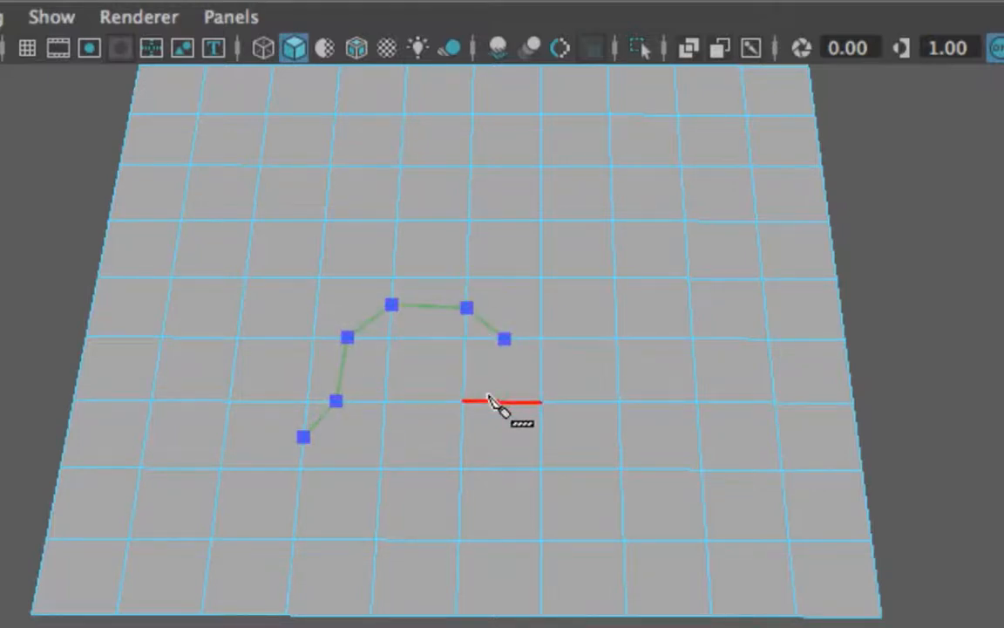
key(Return)
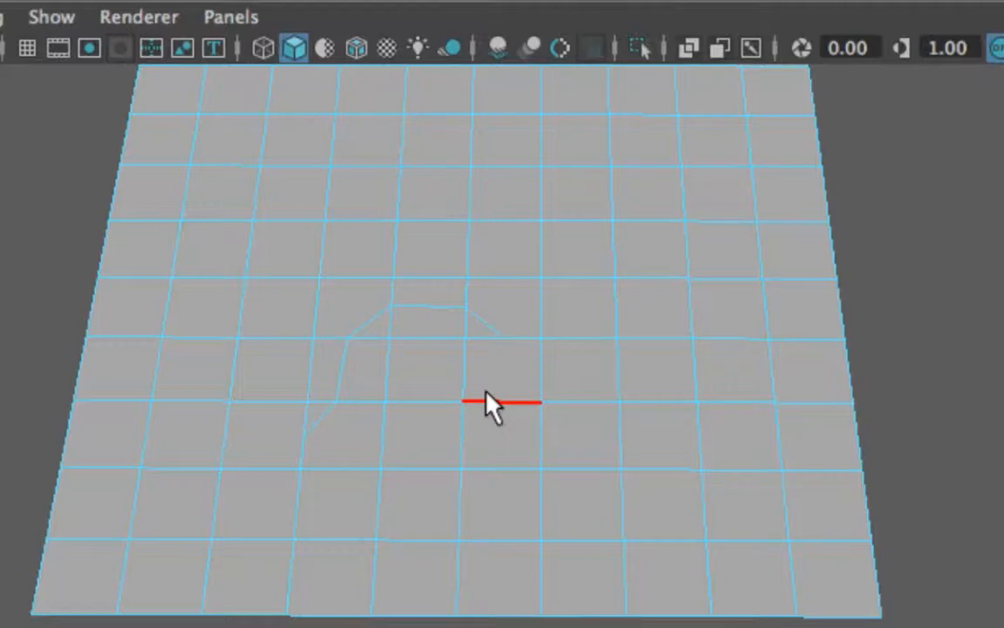
Extend the arch with a one-segment cut from its right end to the next grid edge below, and commit it.
click(495, 401)
click(503, 340)
key(Return)
Cut from the arch's lower right end along the lower side back to its starting point, closing the outline.
drag(511, 401, 493, 400)
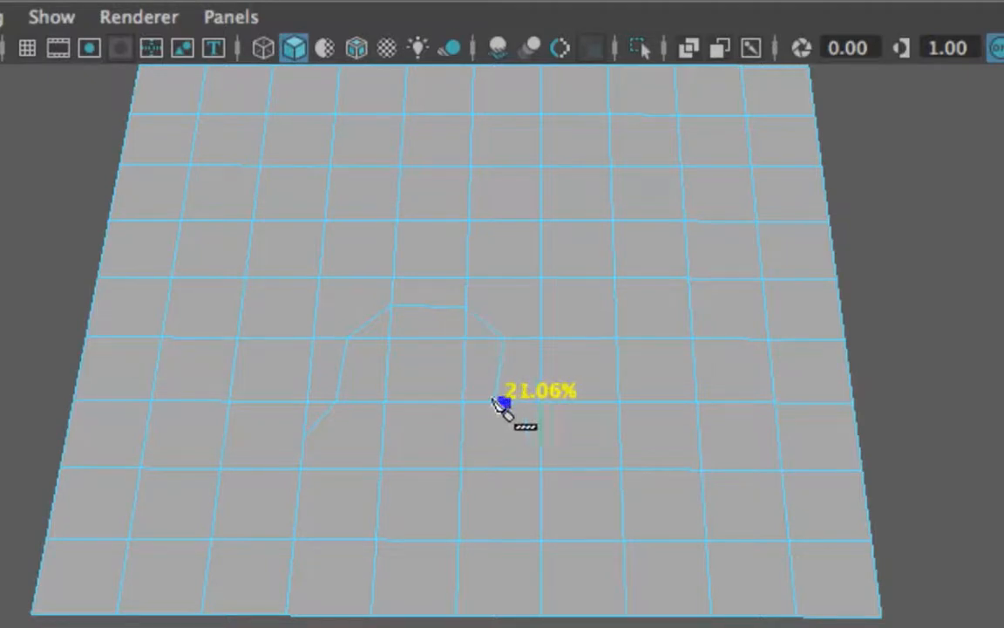
click(463, 436)
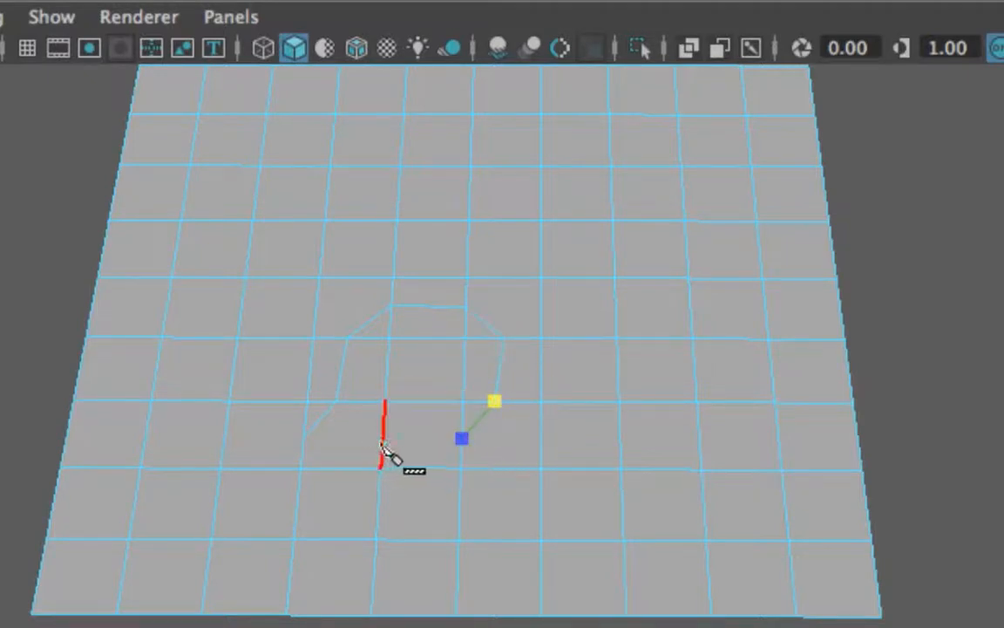
click(381, 442)
click(302, 439)
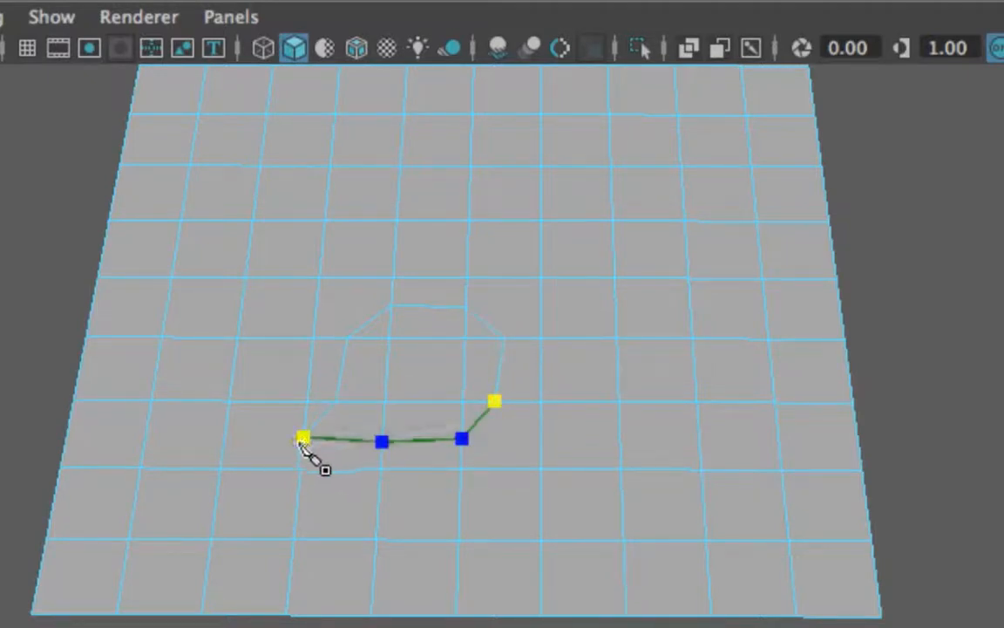
key(Return)
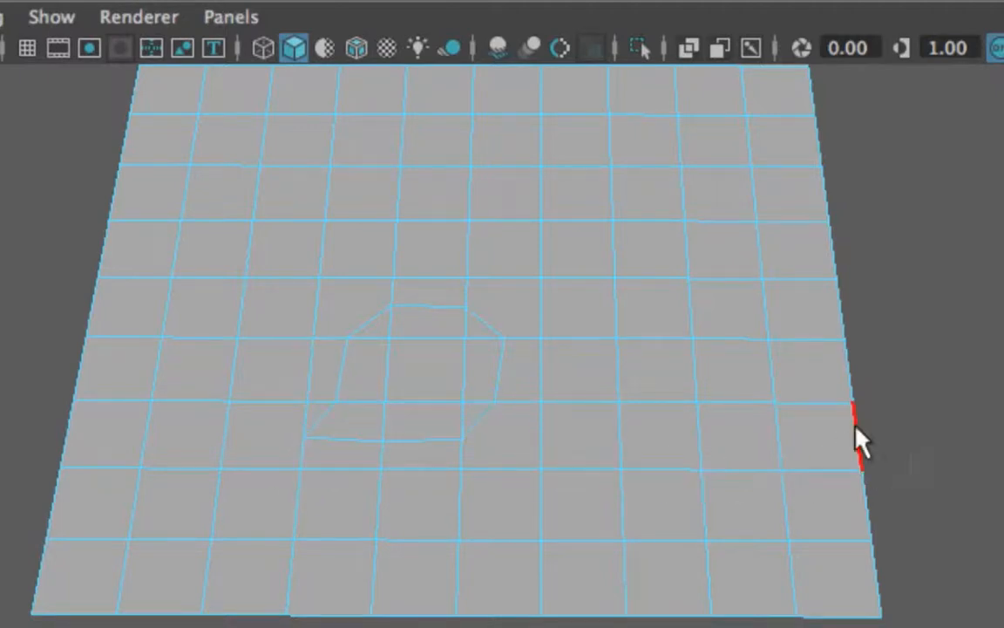
Leave the Multi-Cut tool and return to object selection on the plane.
key(g)
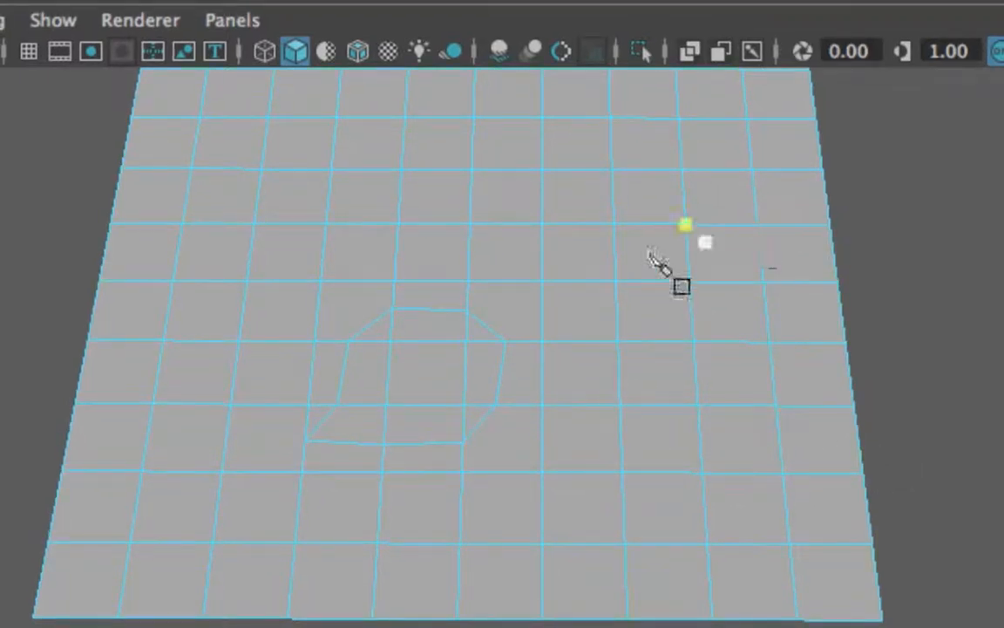
key(q)
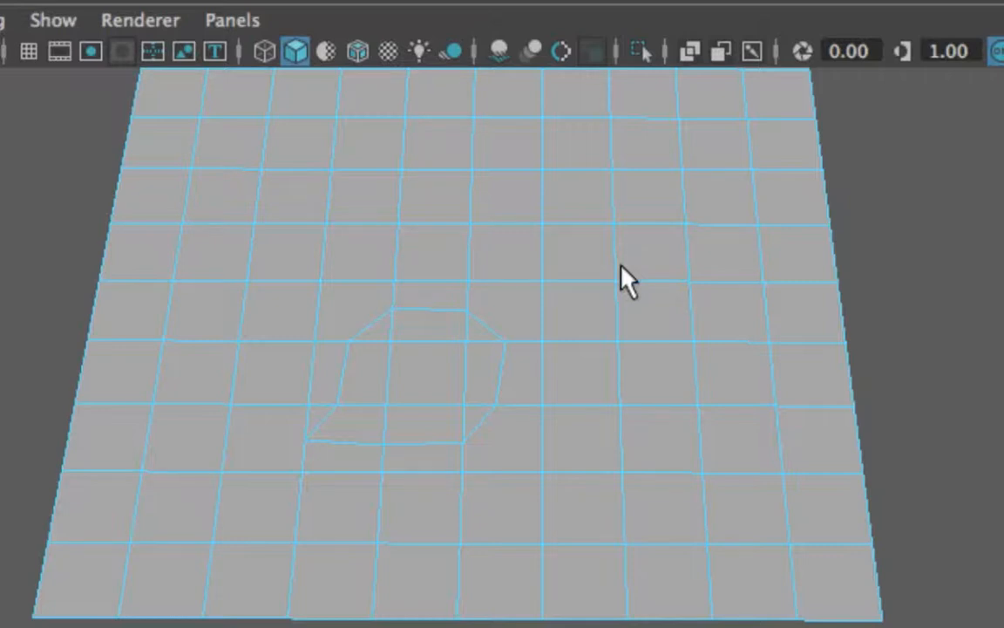
right_drag(598, 91, 719, 47)
scroll(729, 267, down, 5)
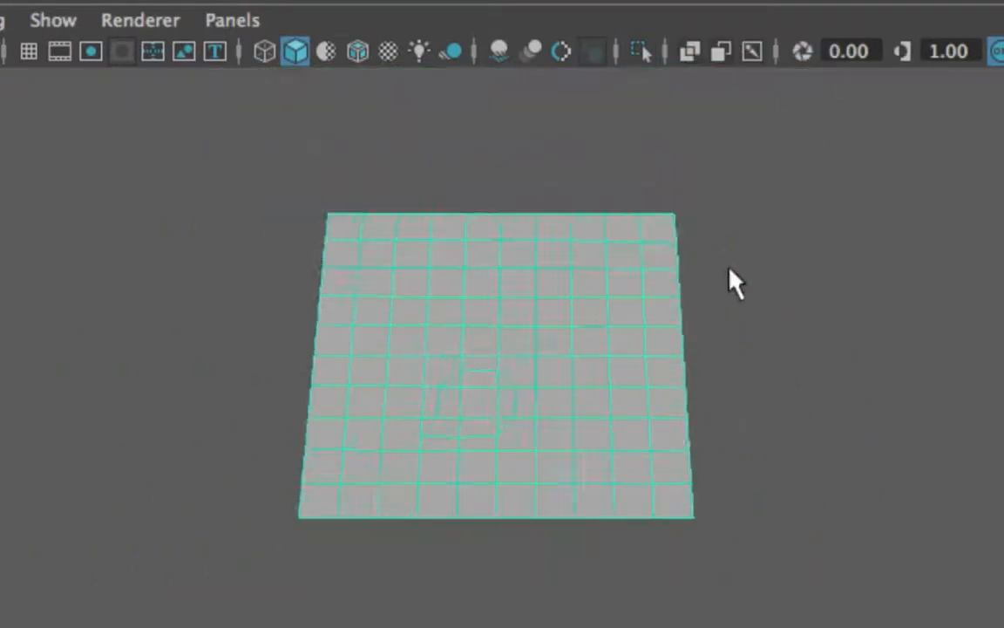
scroll(730, 283, up, 3)
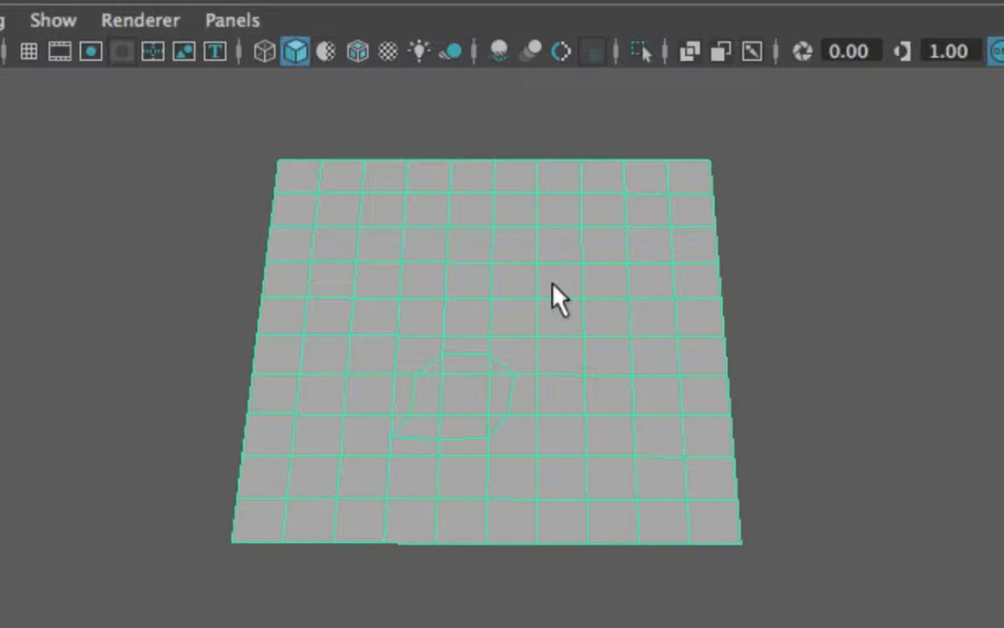
Switch to face selection and delete the four faces in the upper middle and right part of the cut outline.
right_drag(460, 408, 495, 200)
click(449, 338)
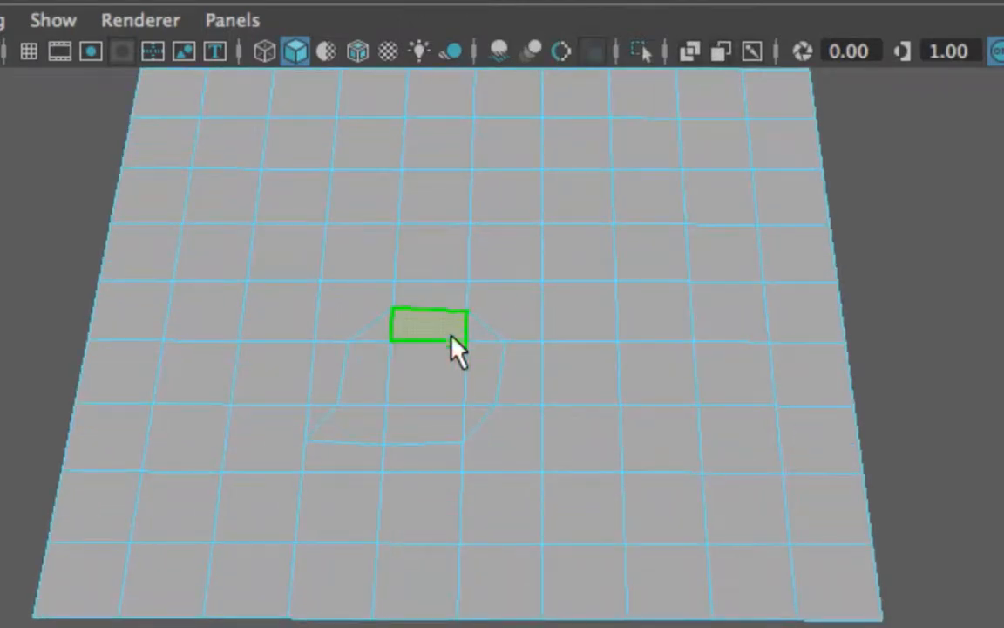
key(Delete)
click(485, 334)
key(Delete)
click(488, 370)
key(Delete)
click(449, 376)
key(Delete)
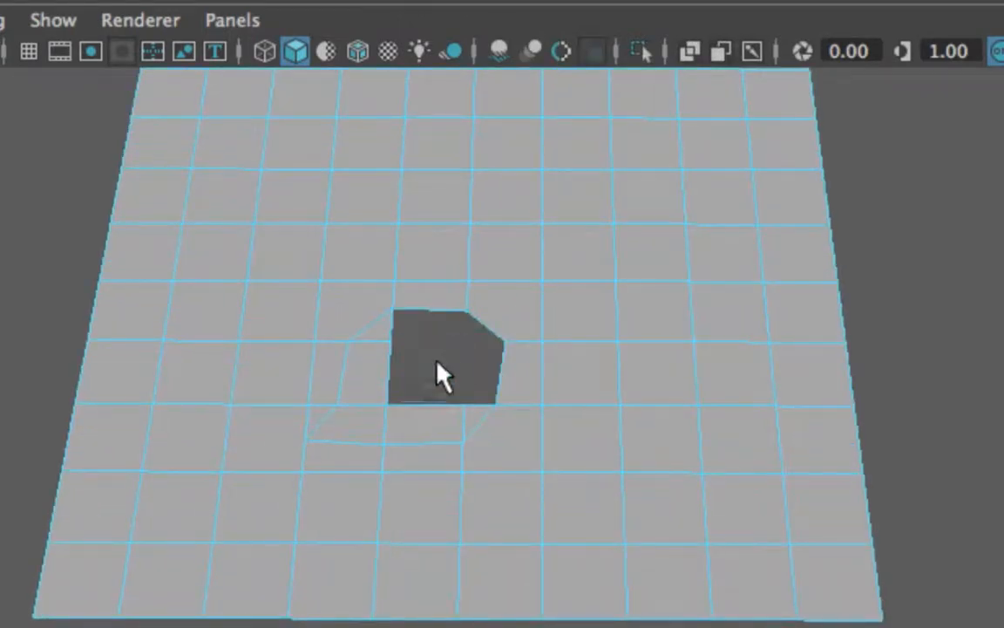
Delete the remaining faces inside the cut outline along its left and lower sides to complete the hole.
click(384, 370)
key(Delete)
click(382, 336)
key(Delete)
click(373, 415)
key(Delete)
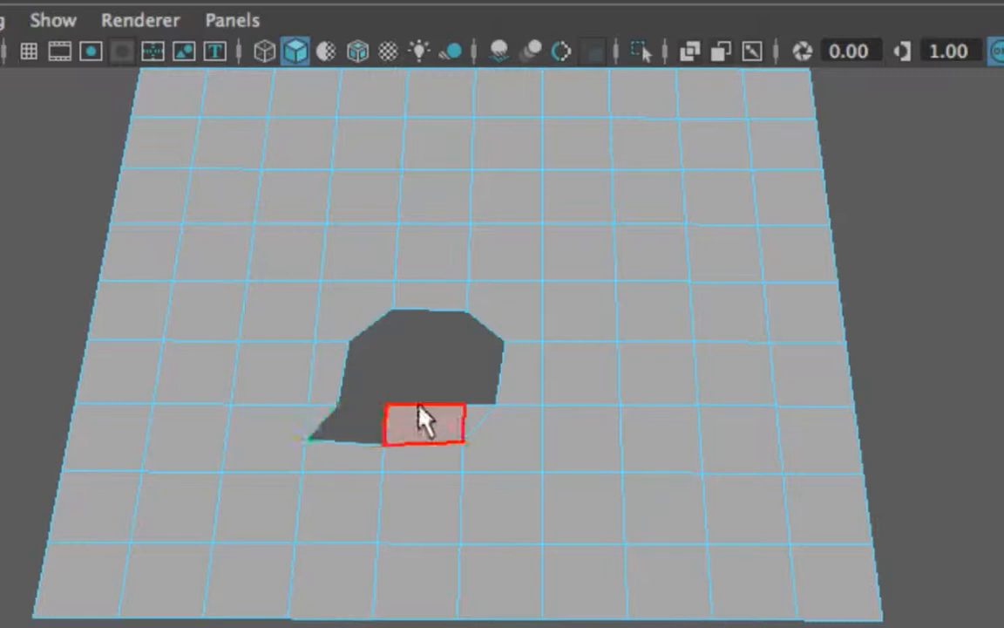
click(422, 419)
key(Delete)
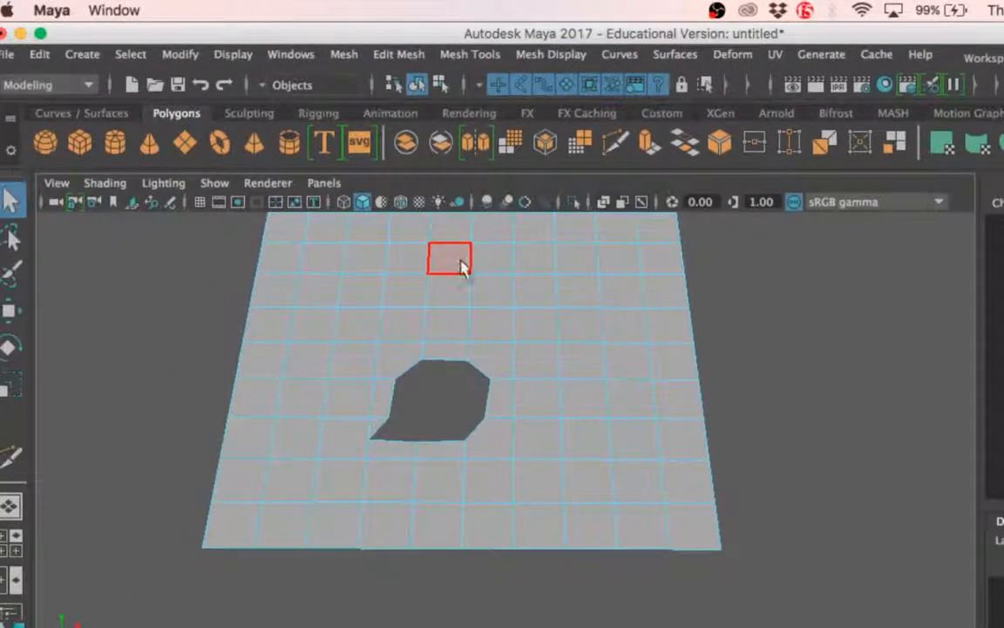
Start Append to Polygon on the plane and build the fill from the hole's top edge down its left side to the pointed corner.
click(502, 407)
scroll(500, 410, up, 3)
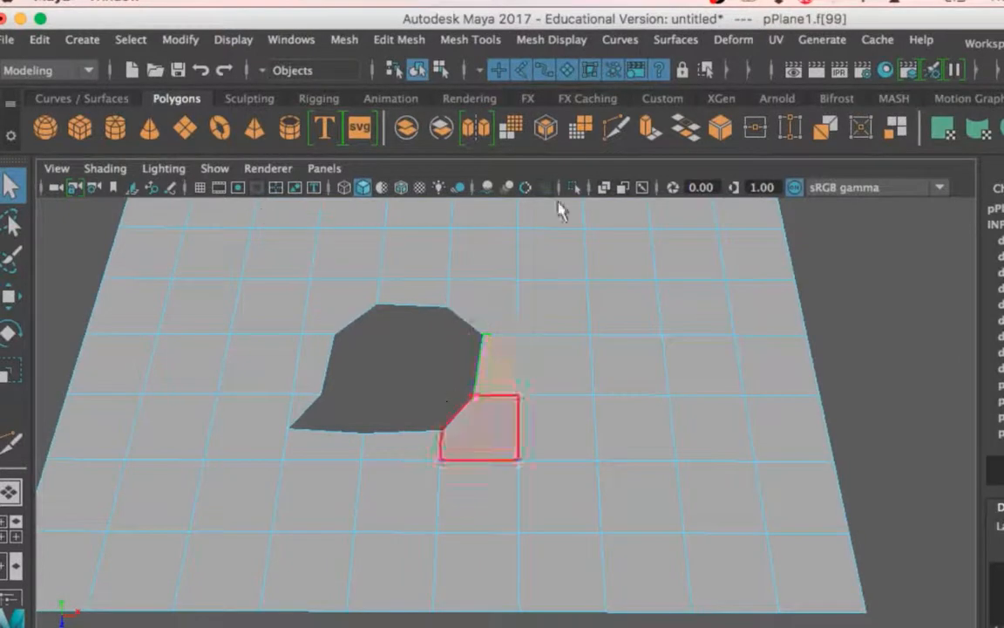
click(462, 42)
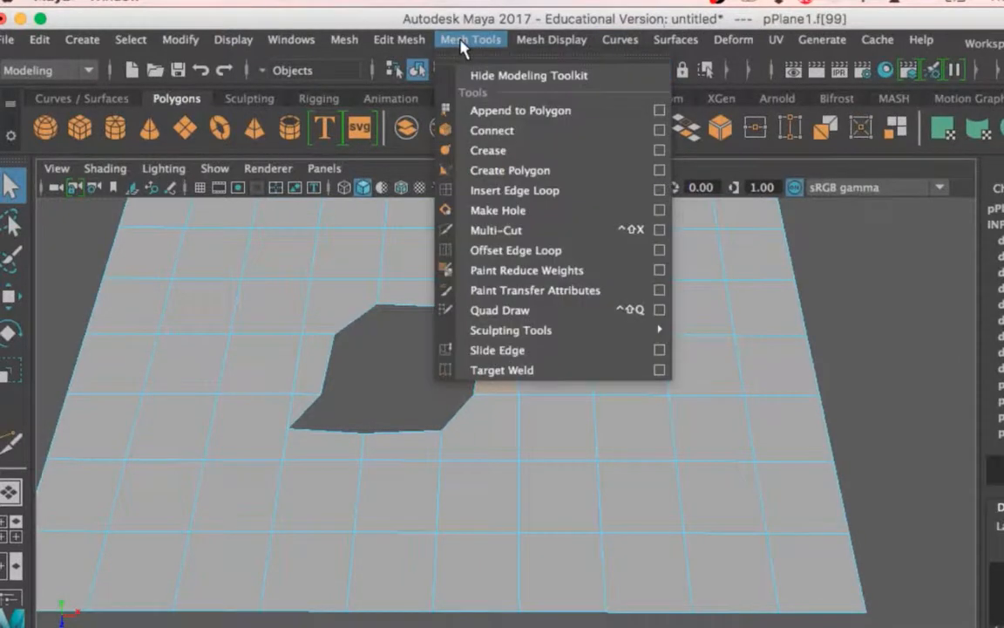
click(546, 111)
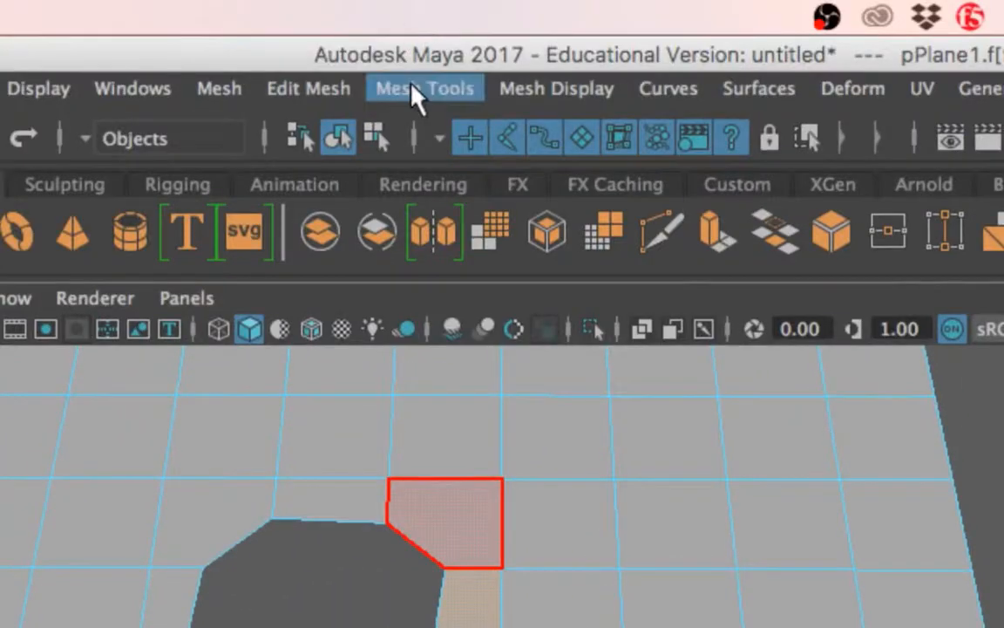
click(414, 88)
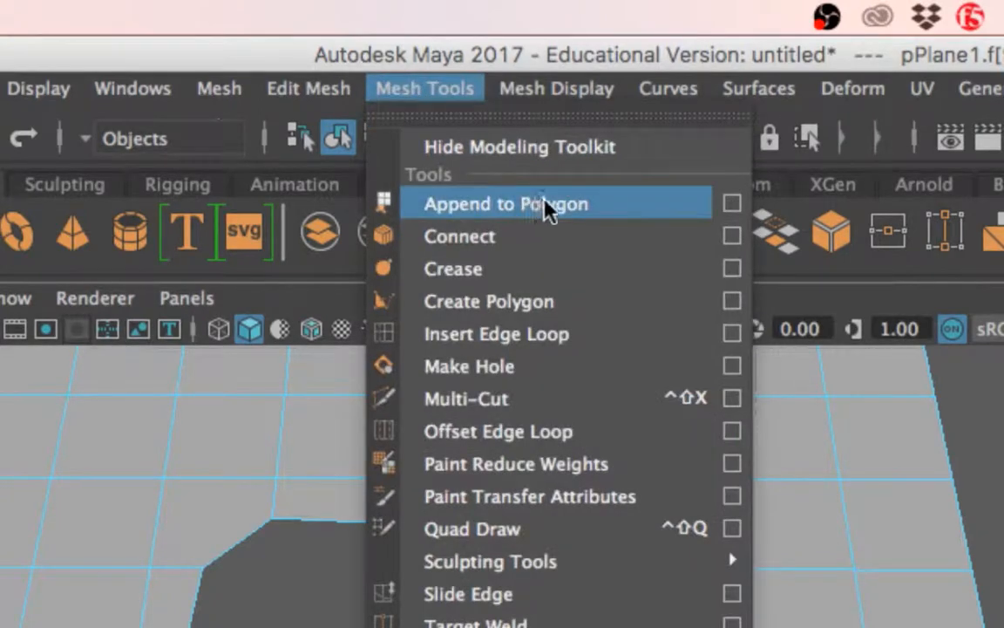
click(591, 220)
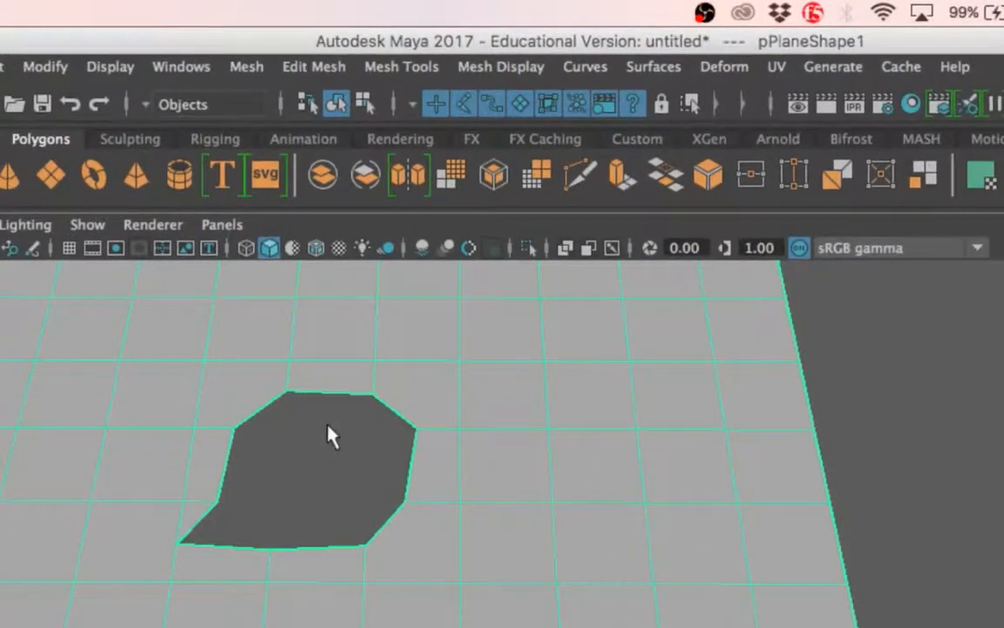
click(334, 394)
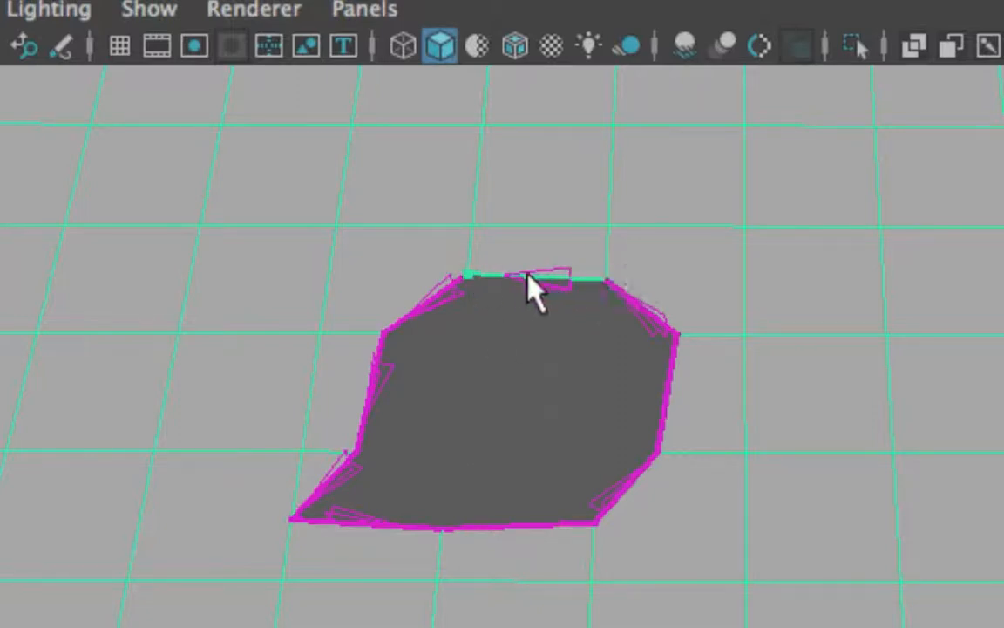
click(437, 294)
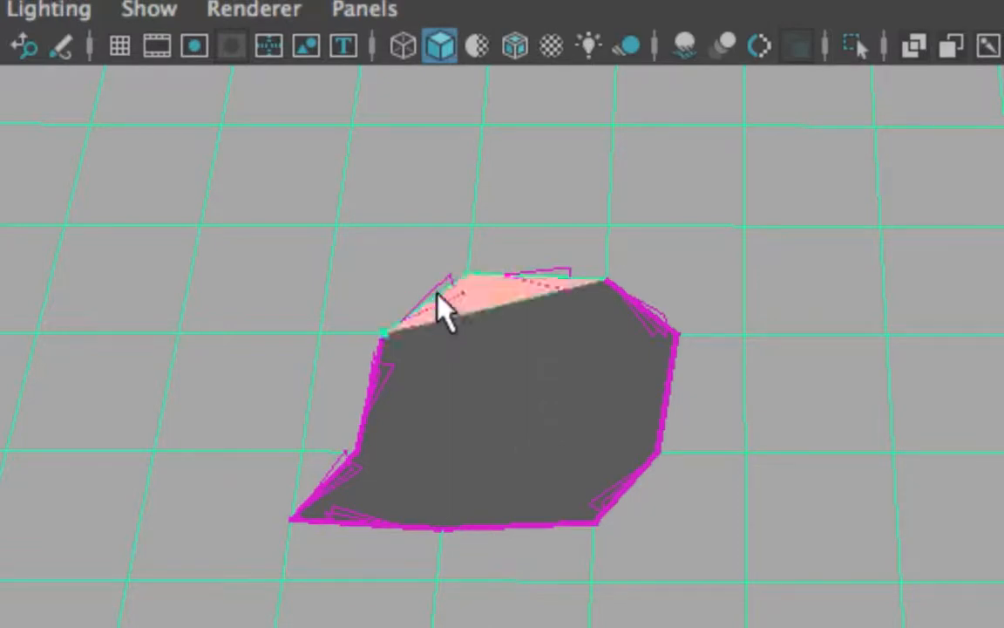
click(378, 357)
click(339, 465)
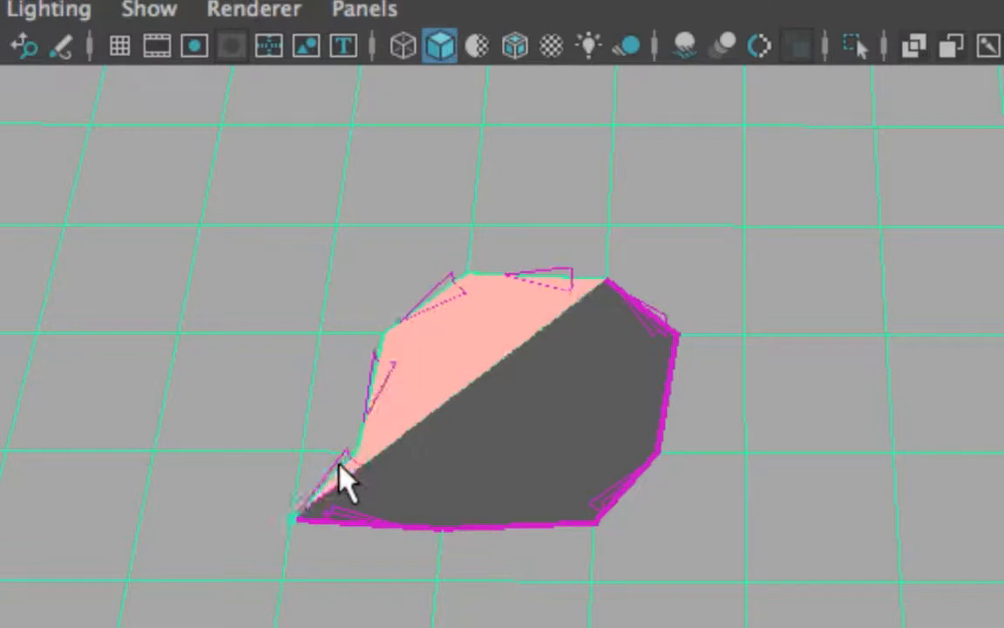
Extend the fill along the hole's lower and right edges and complete the appended polygon.
click(374, 522)
click(484, 524)
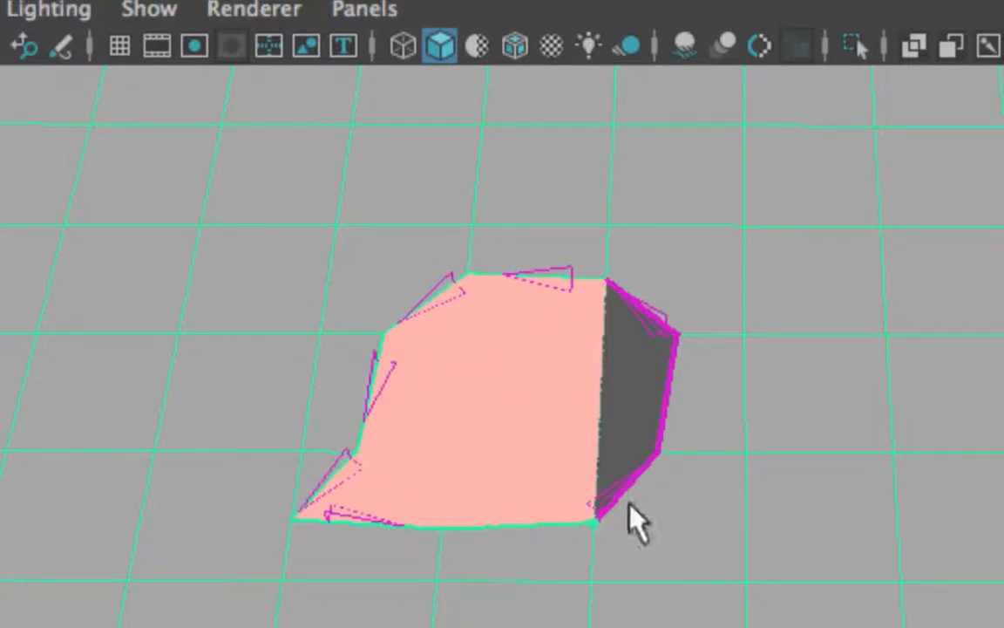
click(625, 492)
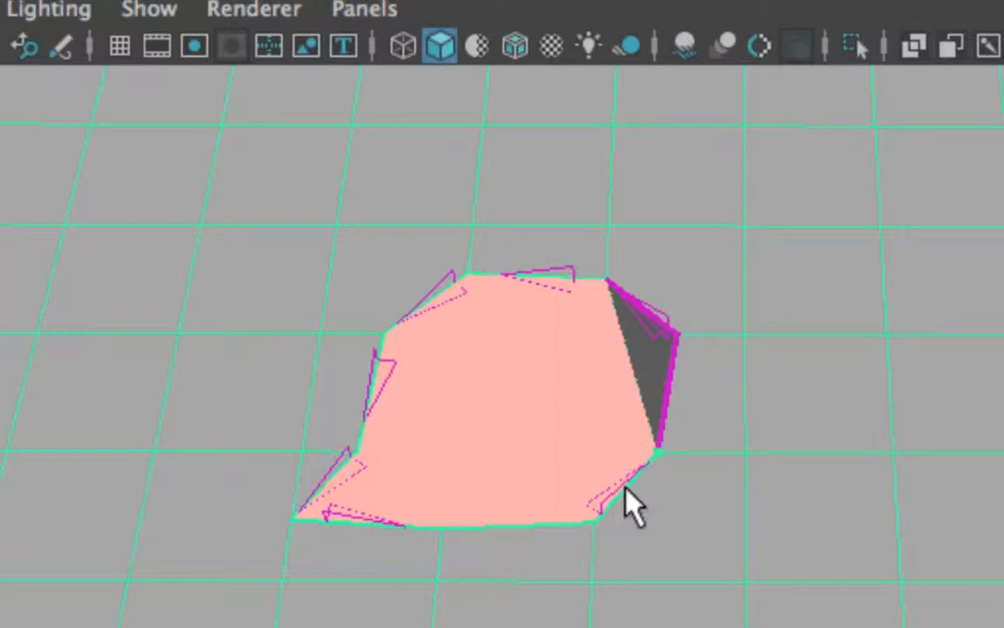
key(Return)
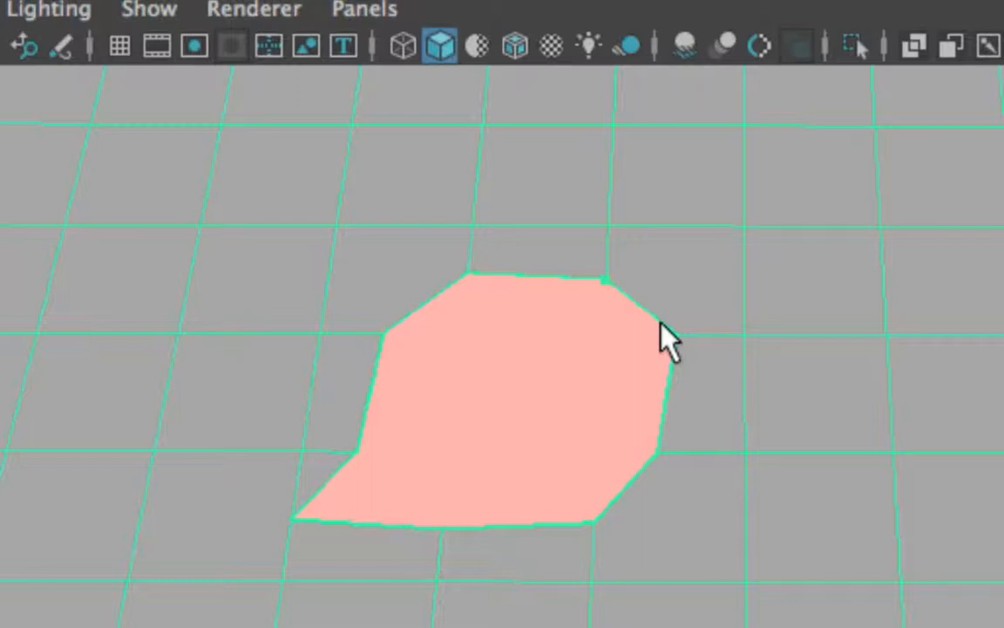
key(Return)
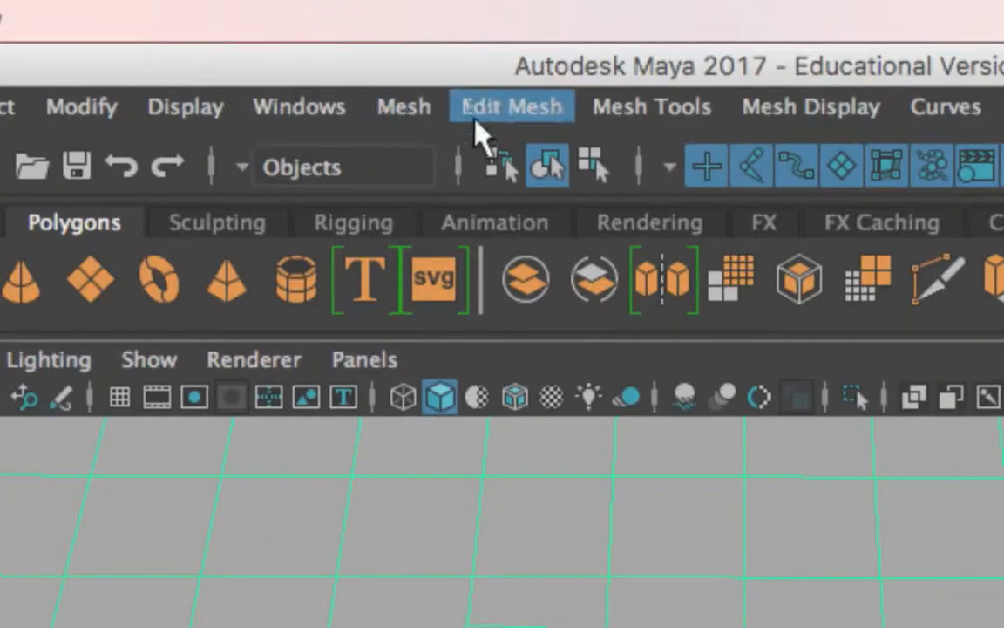
click(599, 108)
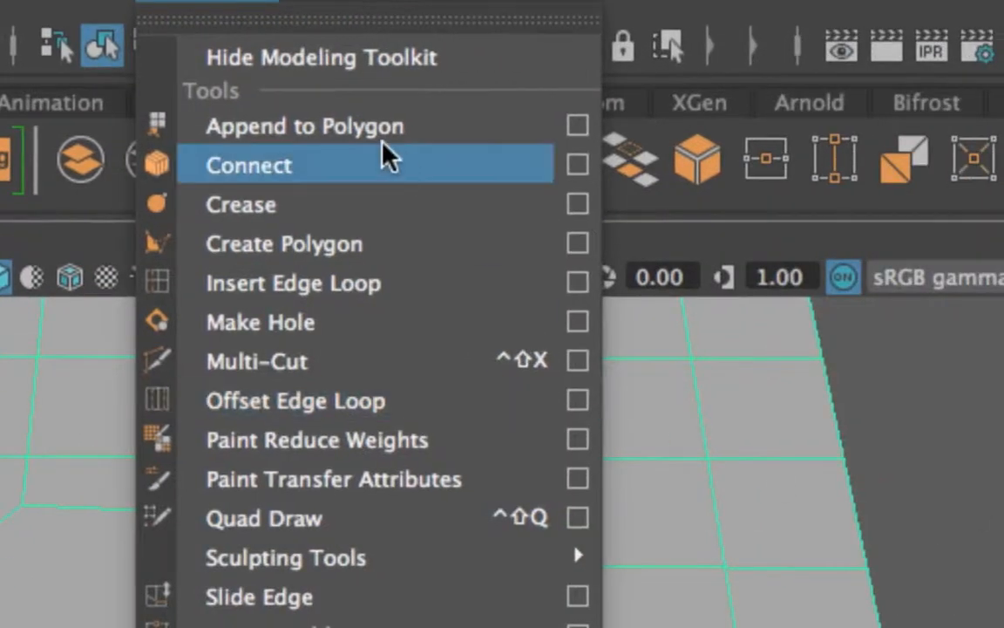
click(388, 164)
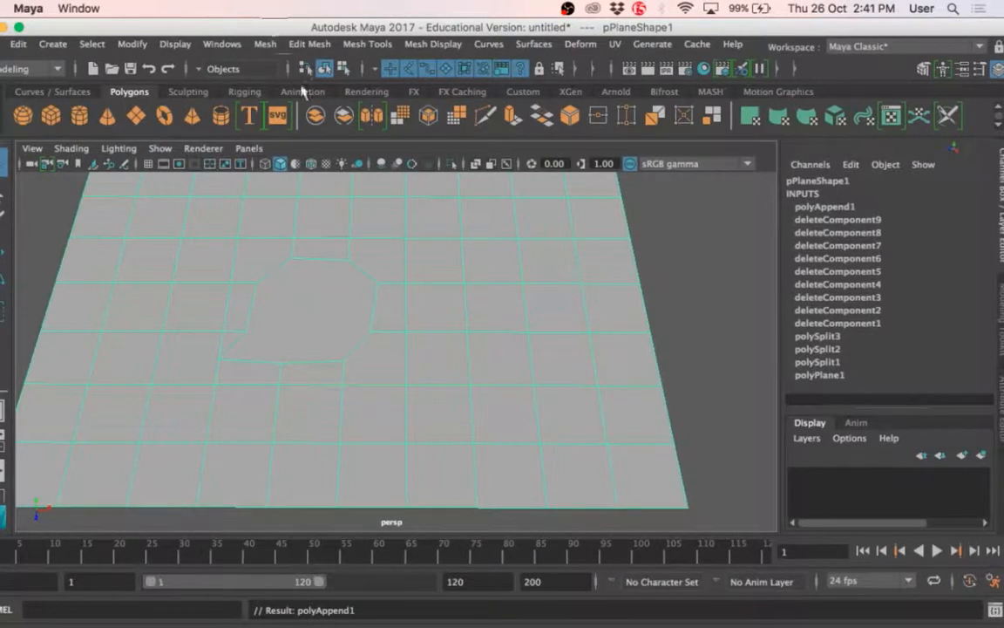
Switch to face selection and delete four faces forming a sideways T shape to the right of the filled area.
right_drag(505, 227, 494, 225)
click(494, 225)
shift+click(495, 260)
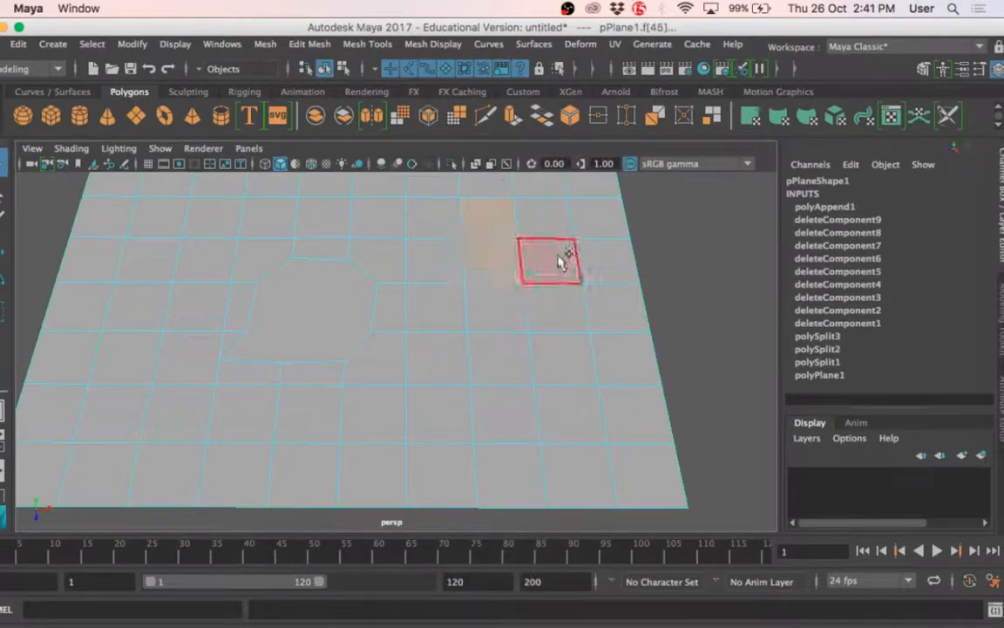
shift+click(558, 260)
shift+click(502, 312)
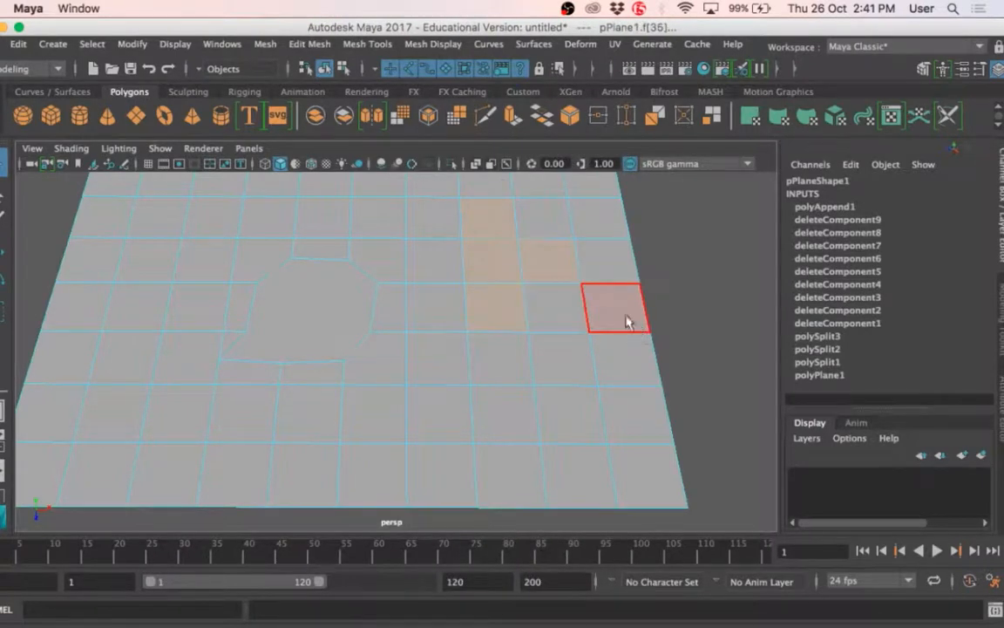
key(Delete)
Return to object selection and use Append to Polygon to fill the vertical bar of the T-shaped hole.
alt+drag(535, 237, 493, 274)
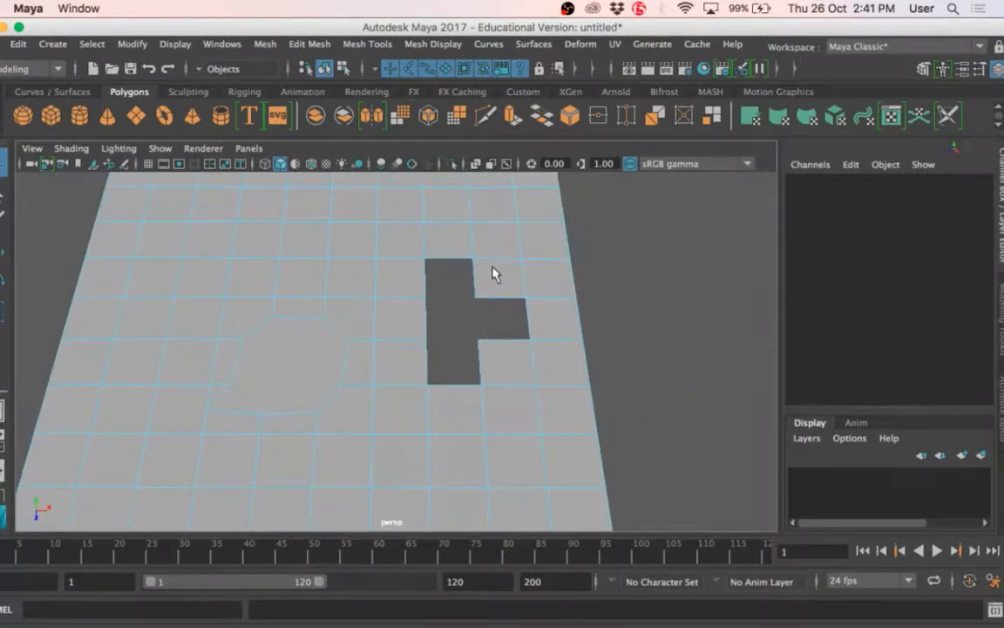
scroll(493, 272, up, 2)
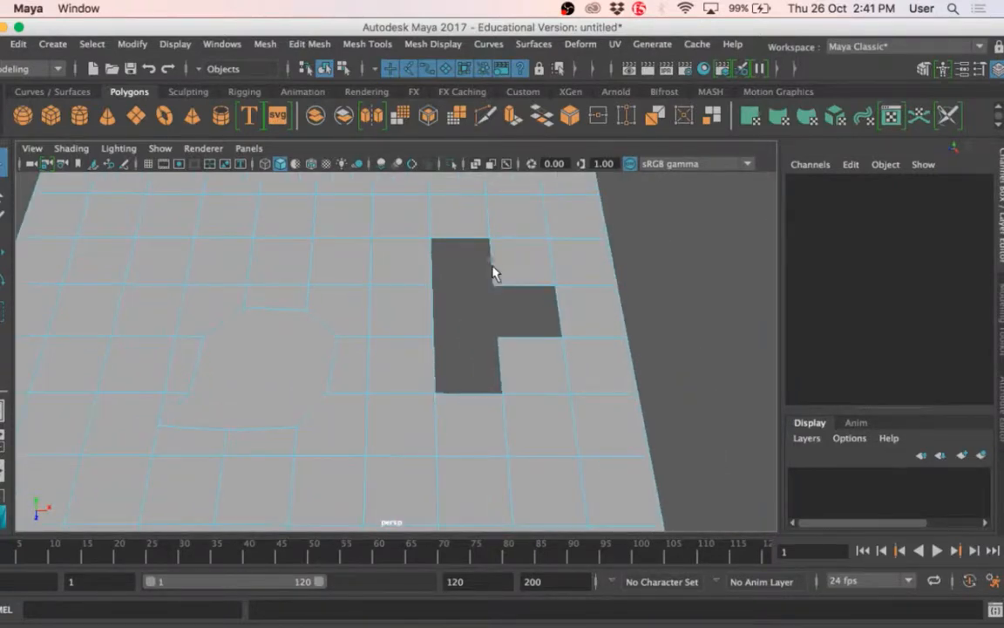
scroll(493, 270, down, 3)
scroll(493, 271, up, 2)
alt+drag(494, 272, 467, 320)
scroll(467, 320, up, 2)
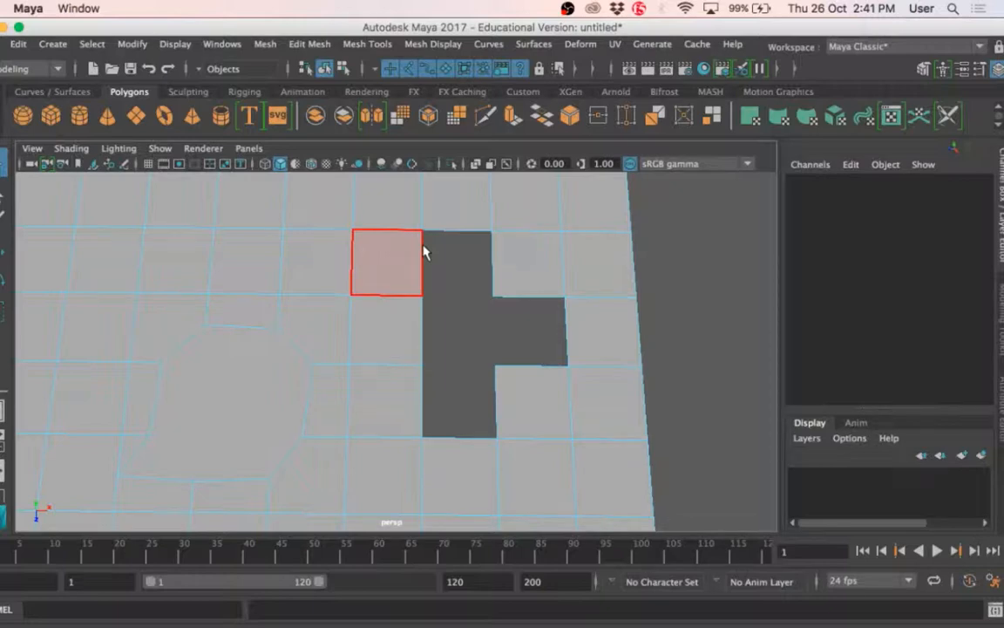
right_drag(424, 247, 452, 131)
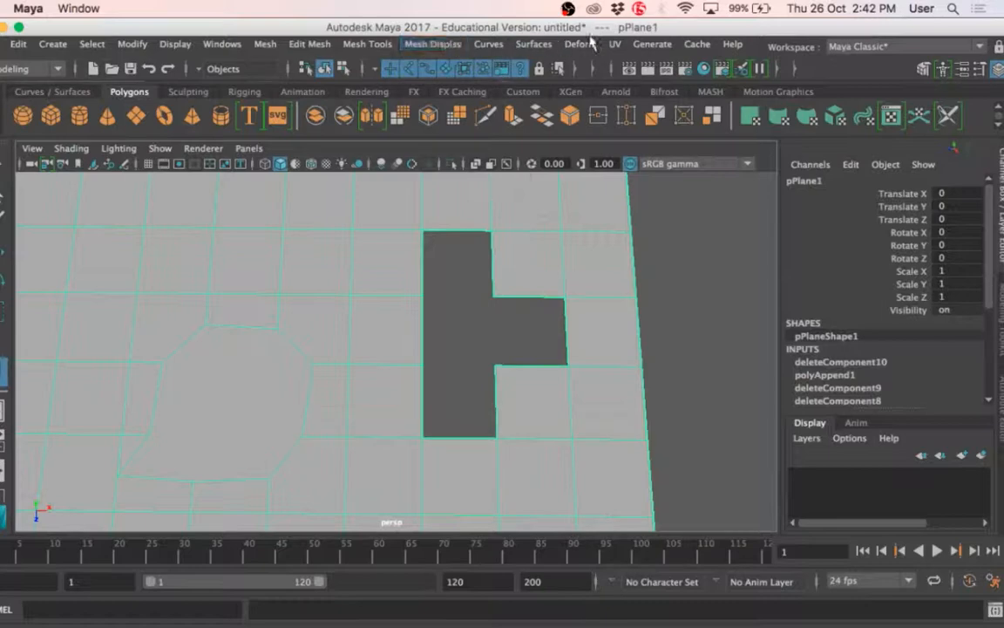
click(408, 46)
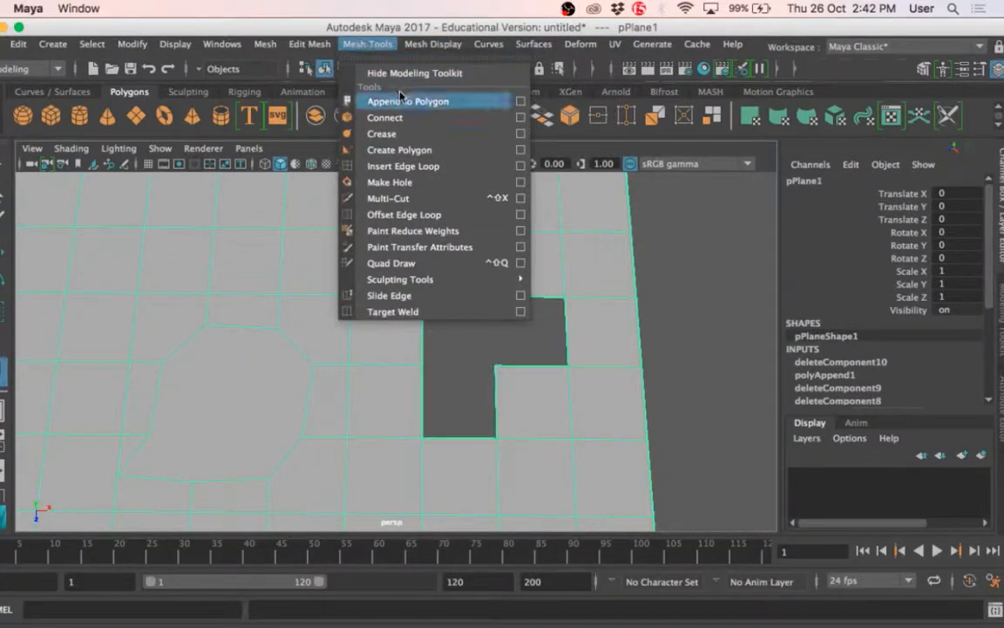
click(361, 98)
click(473, 232)
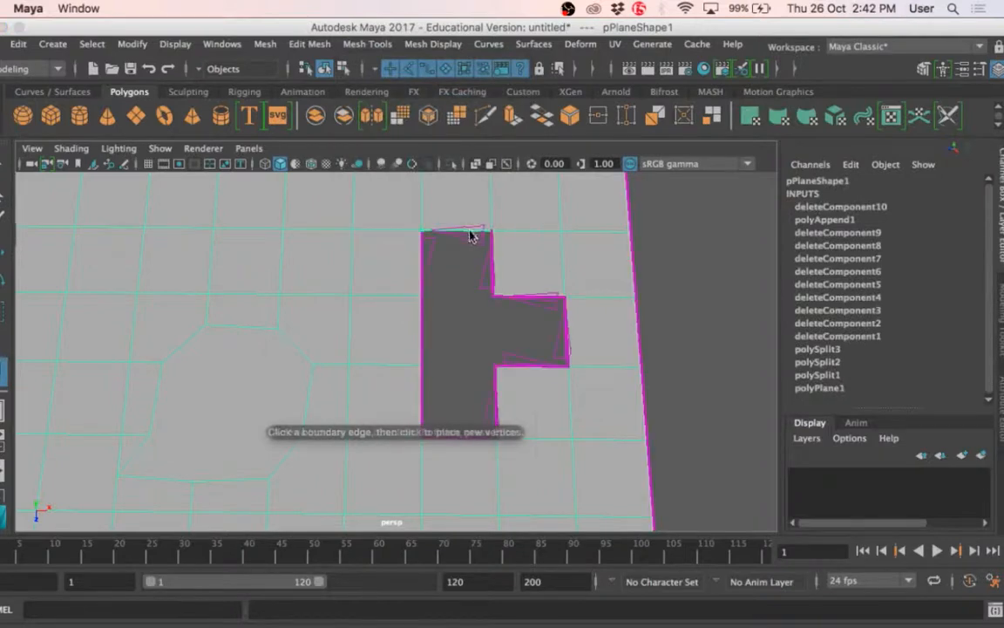
click(420, 292)
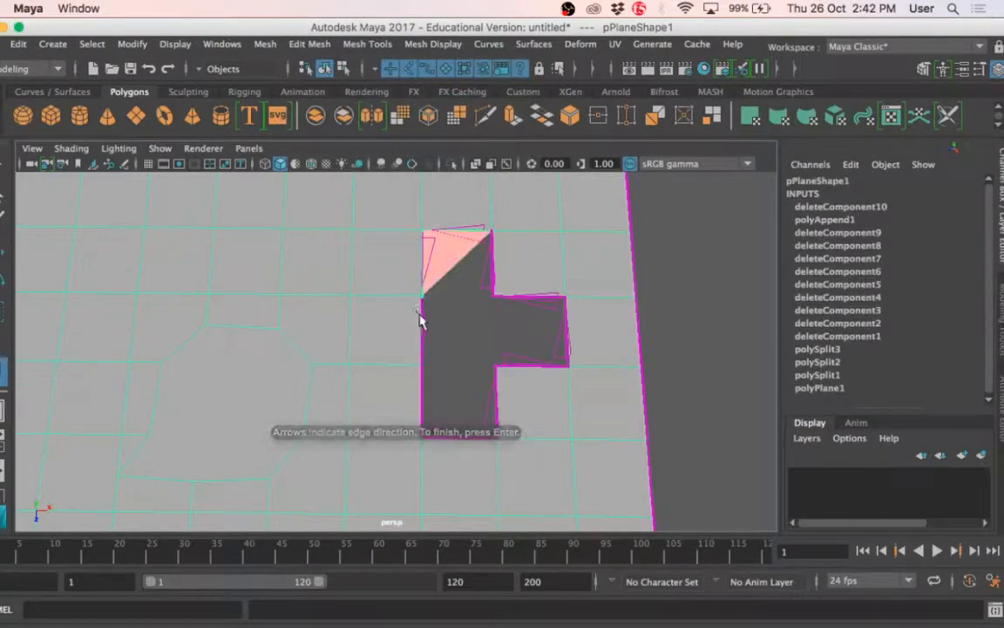
click(497, 407)
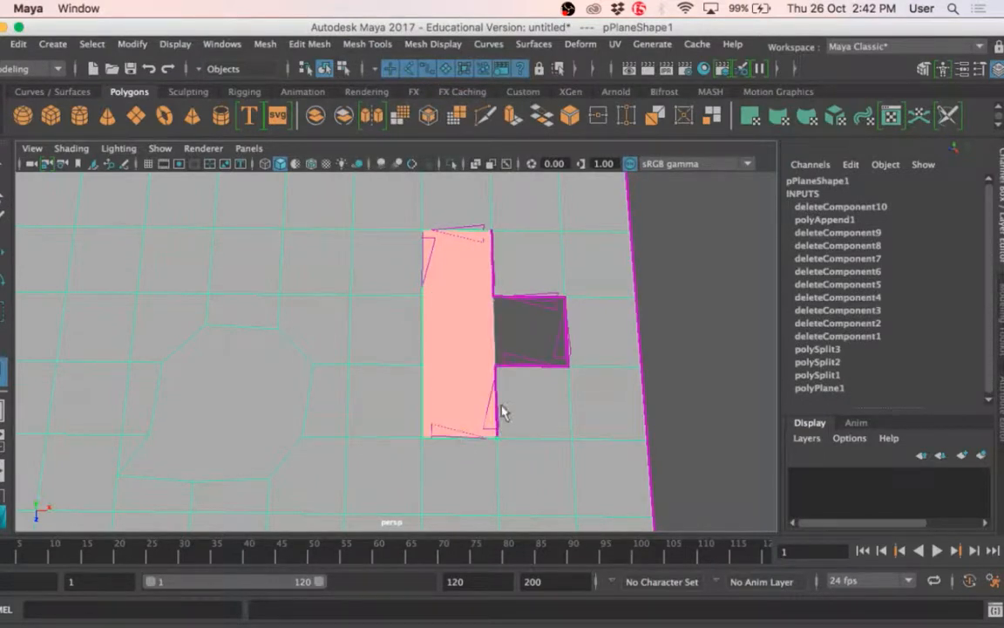
Append the remaining edges around the T-shaped hole's side branch and complete the polygon.
click(526, 367)
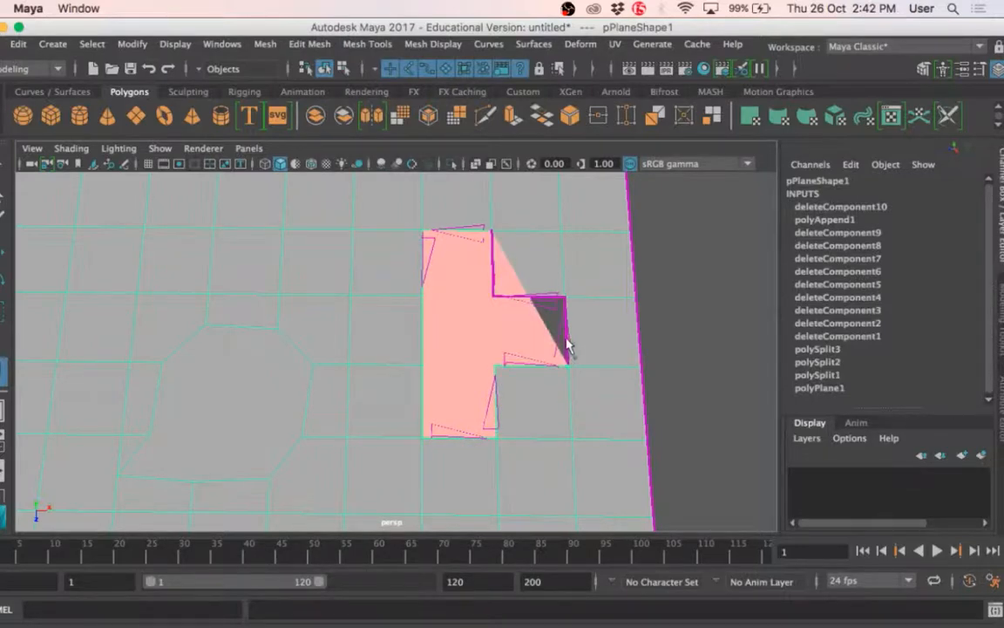
click(568, 341)
click(495, 286)
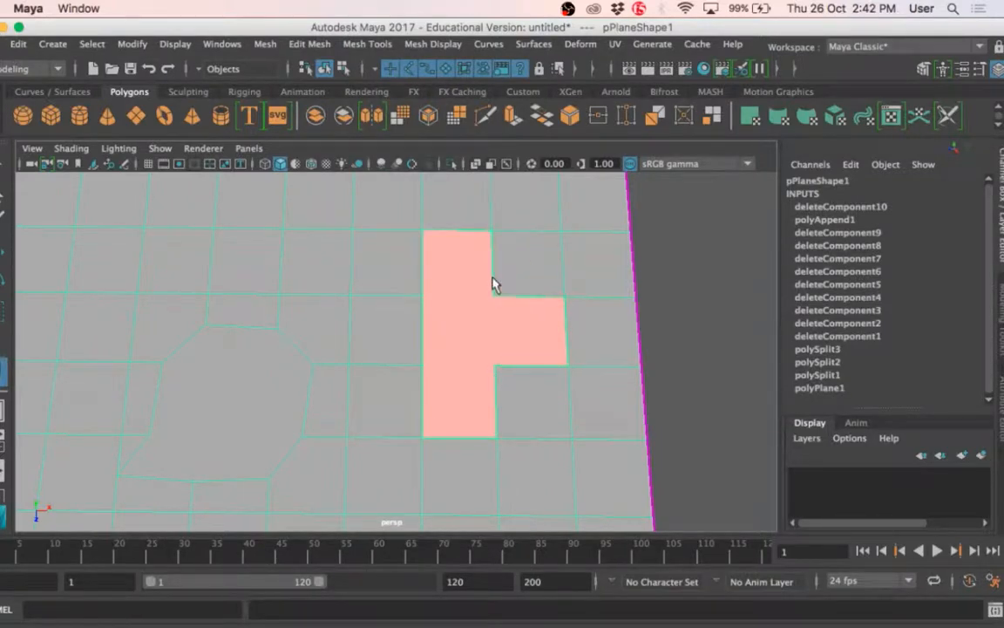
key(Return)
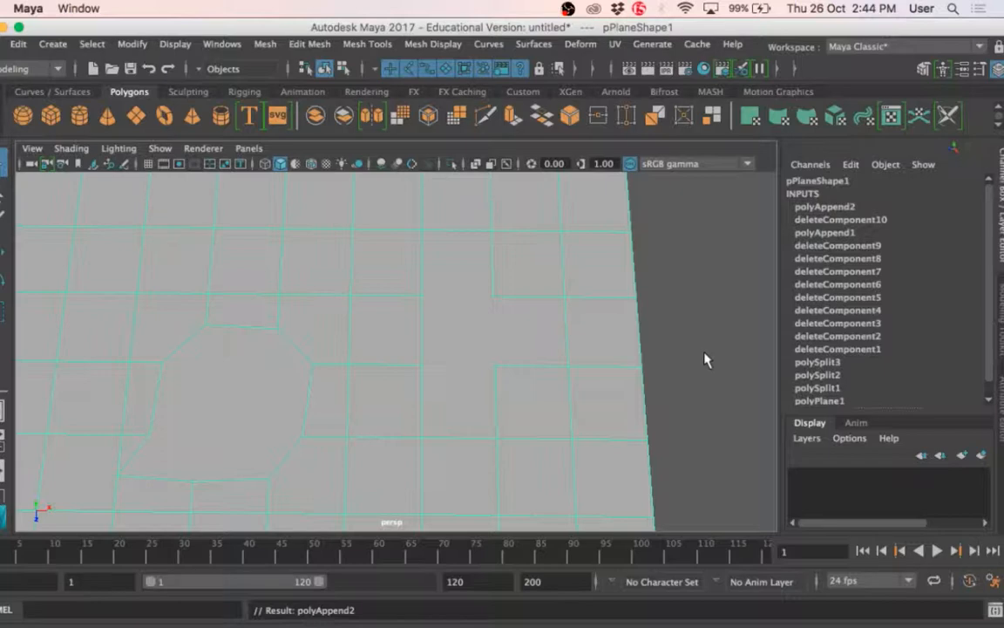
Switch to face selection and delete the newly appended T-shaped face.
right_drag(405, 260, 326, 184)
right_drag(473, 293, 472, 230)
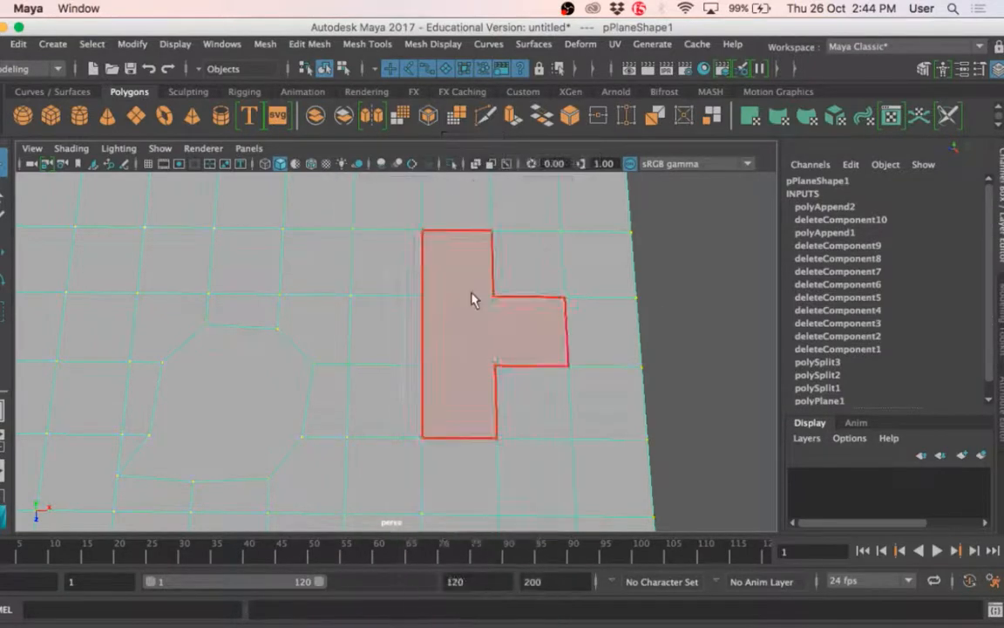
click(471, 299)
key(Delete)
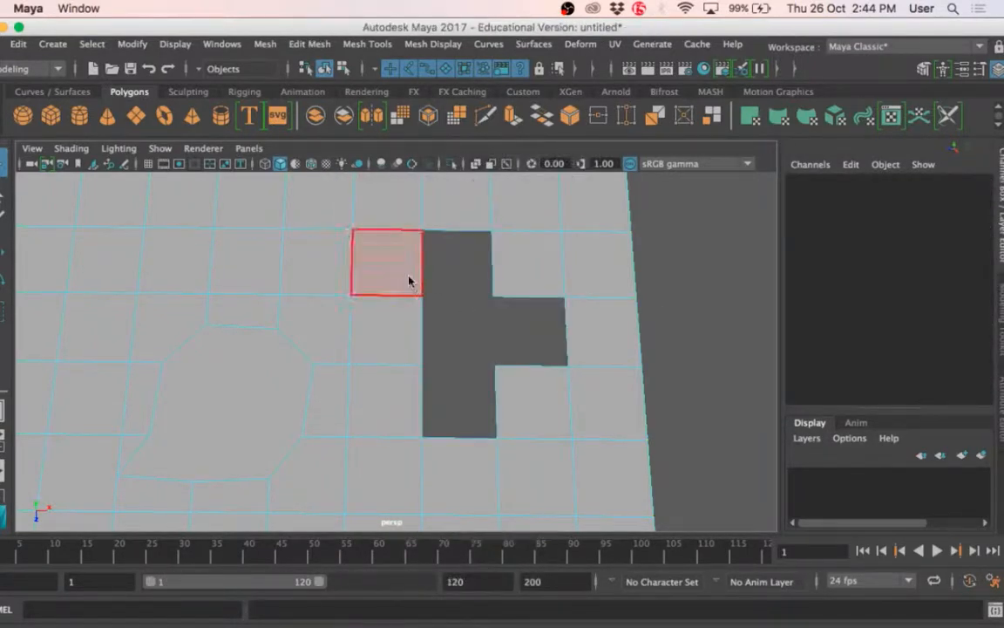
Switch to vertex selection and merge the two facing vertices one row below the T-shaped hole's top edge into one point midway between them.
right_drag(410, 281, 337, 184)
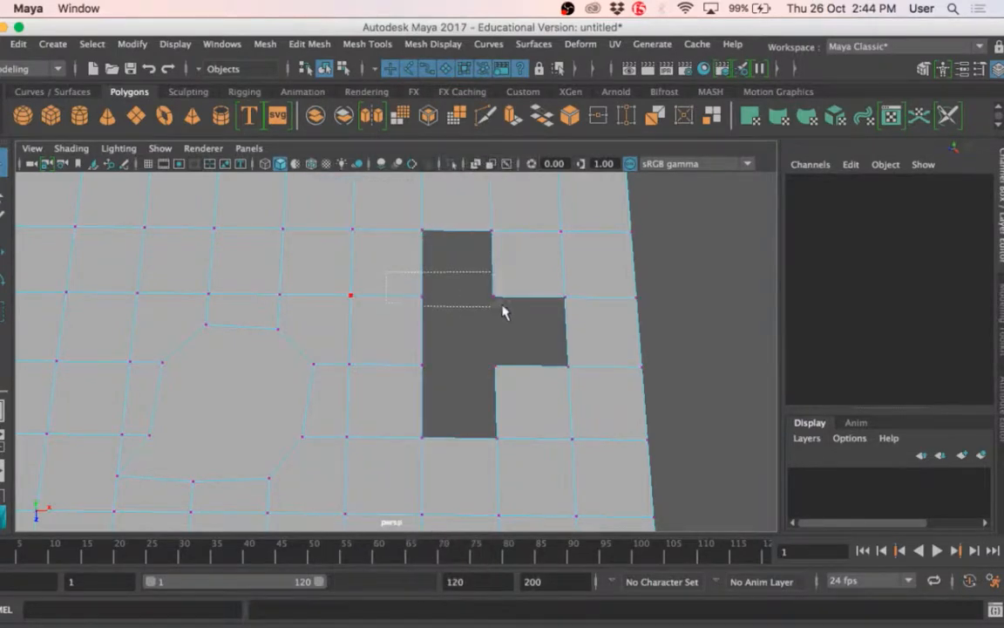
drag(503, 312, 503, 314)
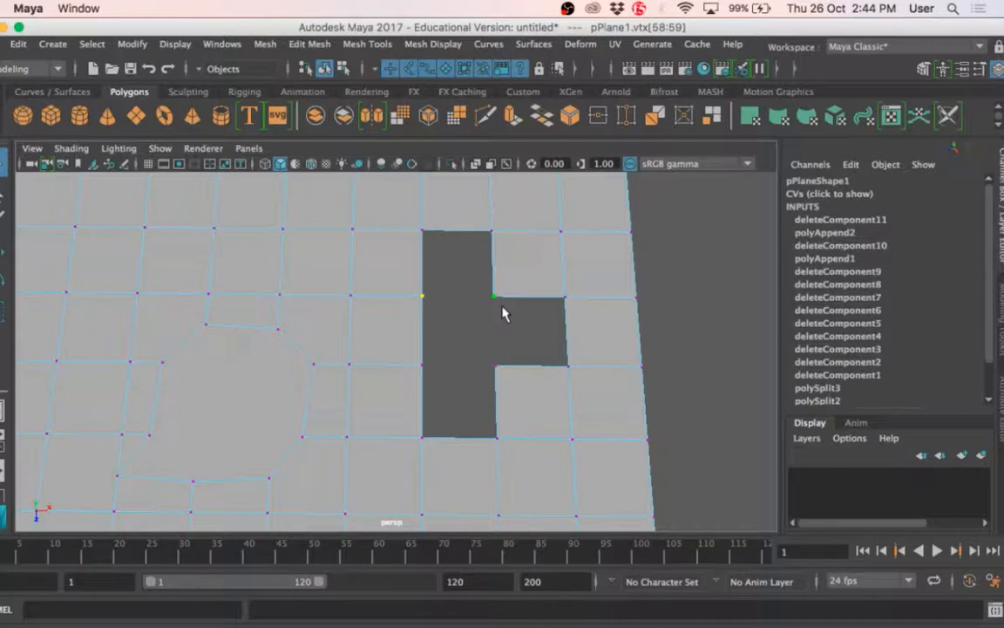
click(302, 44)
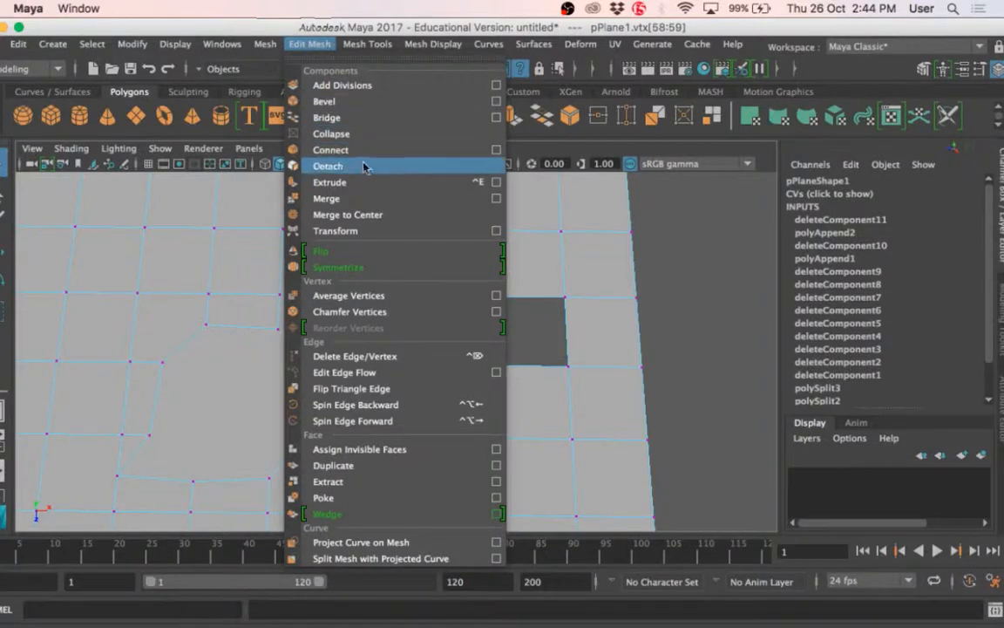
click(365, 214)
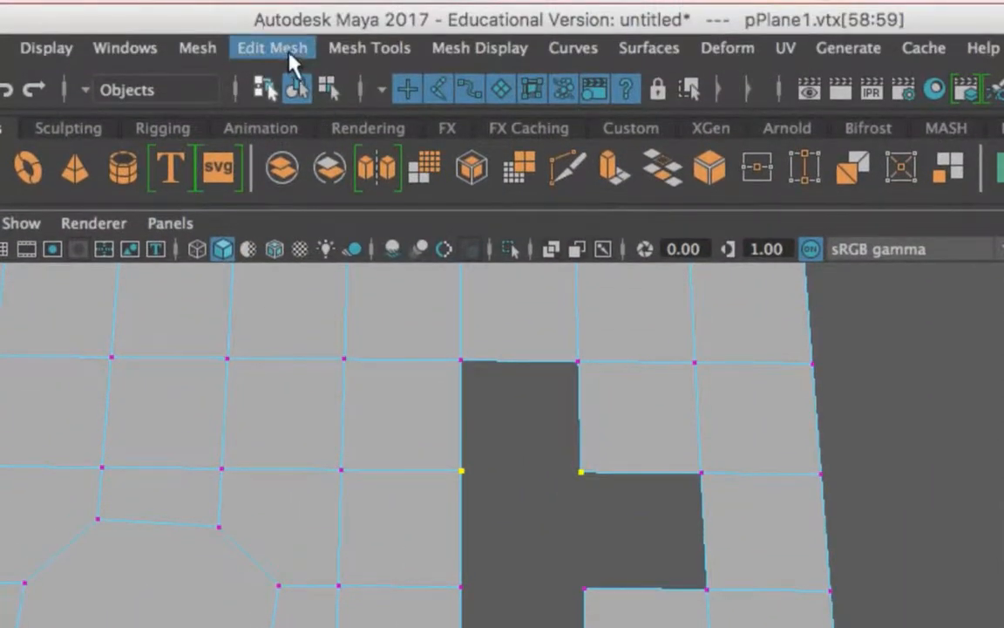
click(294, 45)
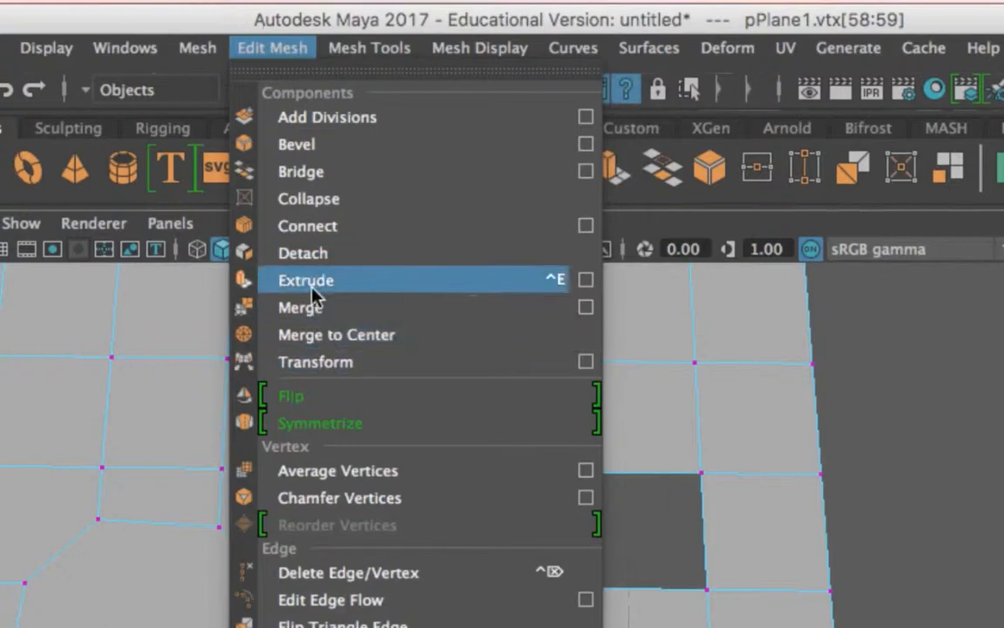
click(359, 320)
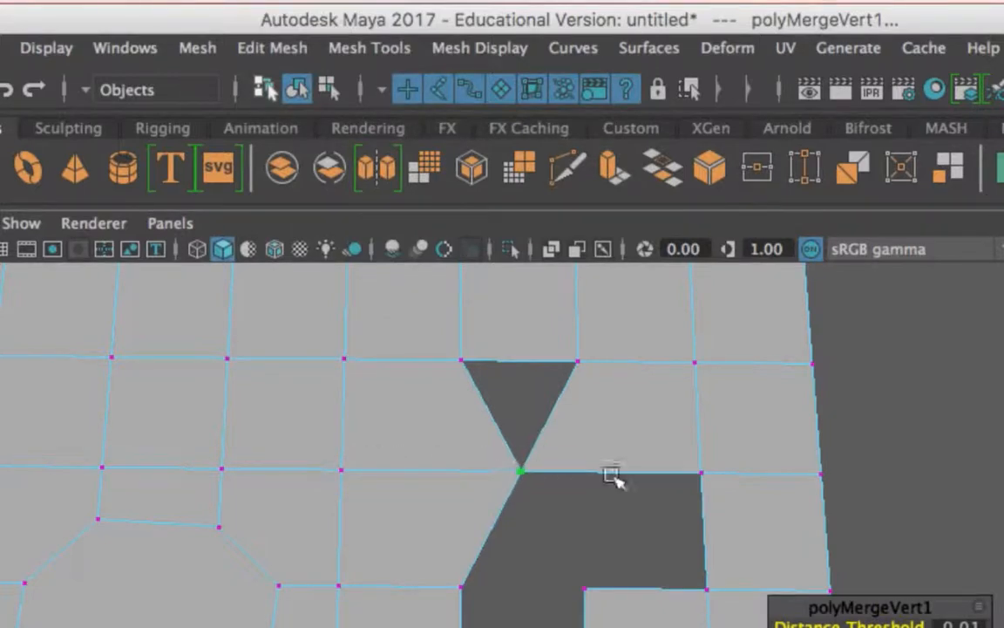
Merge the two top corner vertices of the small triangular gap above the remaining hole.
drag(500, 355, 609, 379)
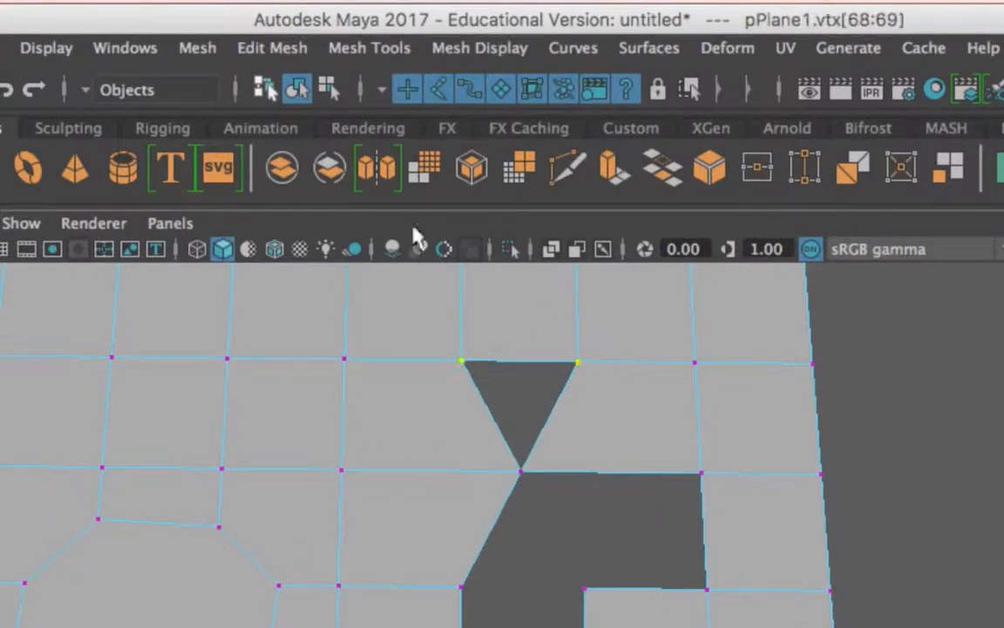
click(272, 48)
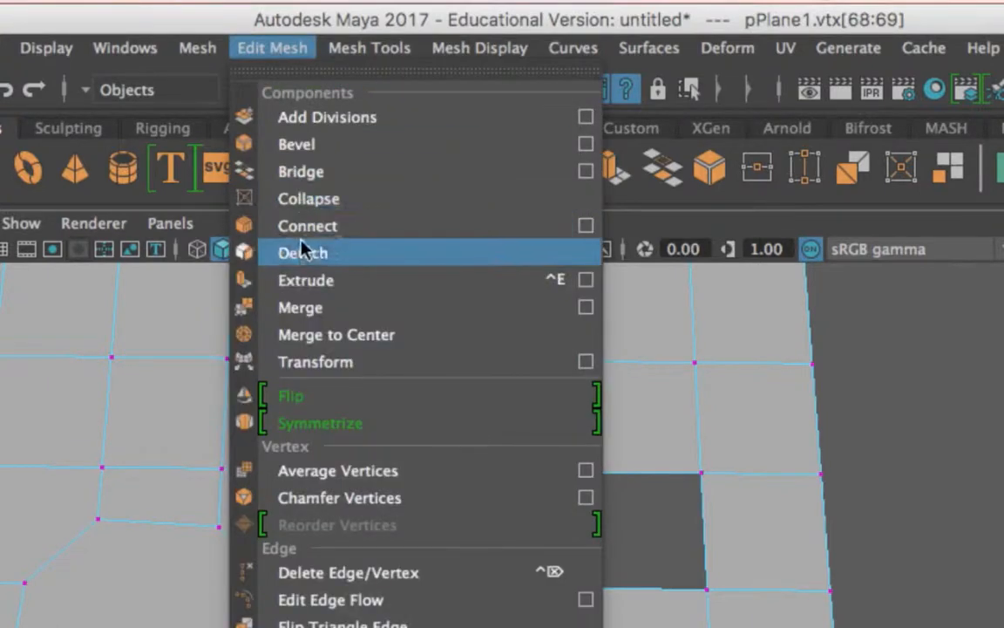
click(307, 310)
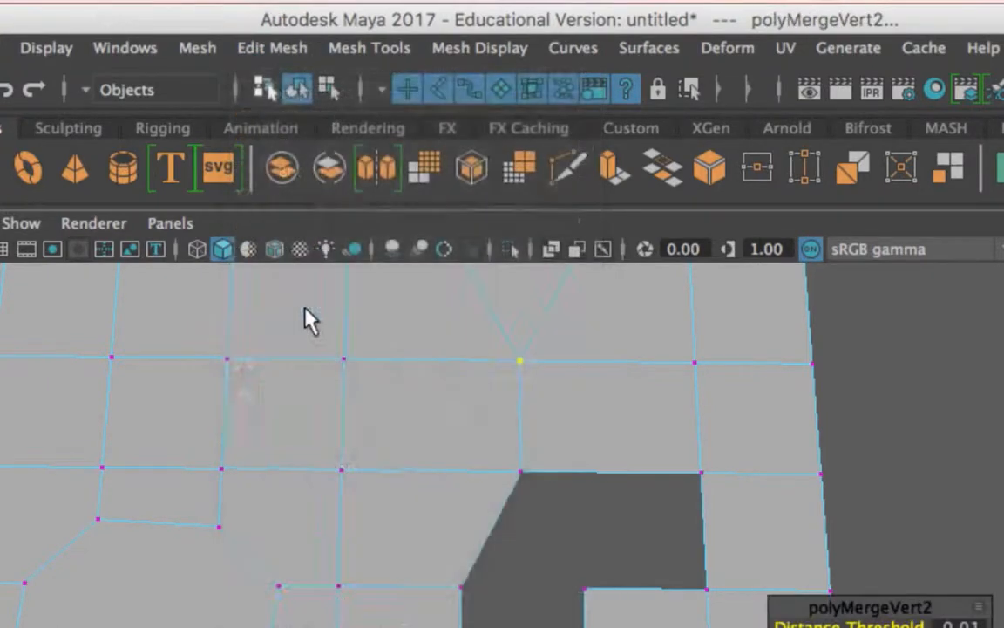
scroll(563, 457, down, 2)
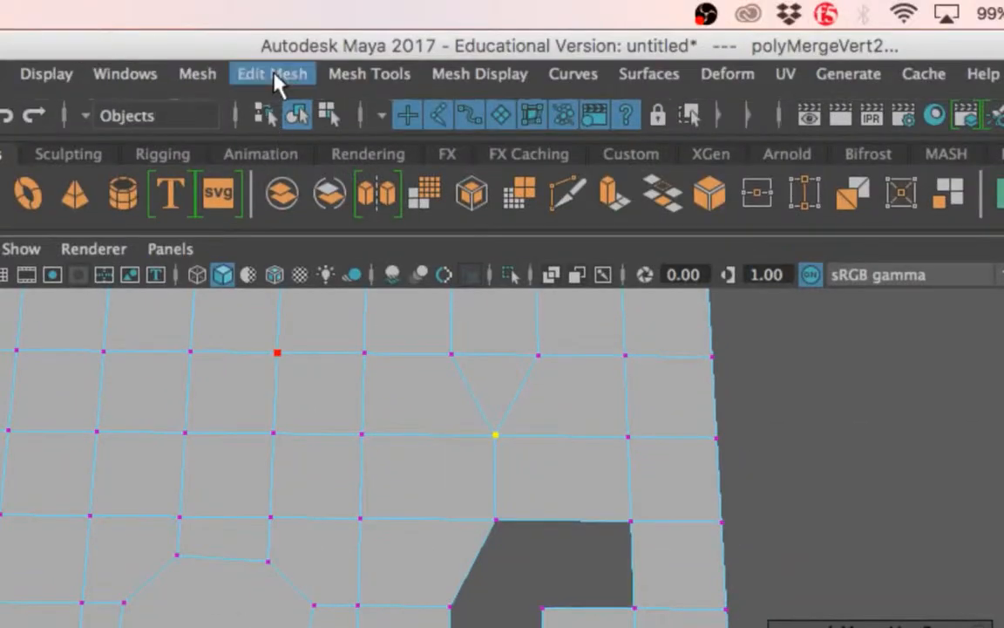
click(274, 77)
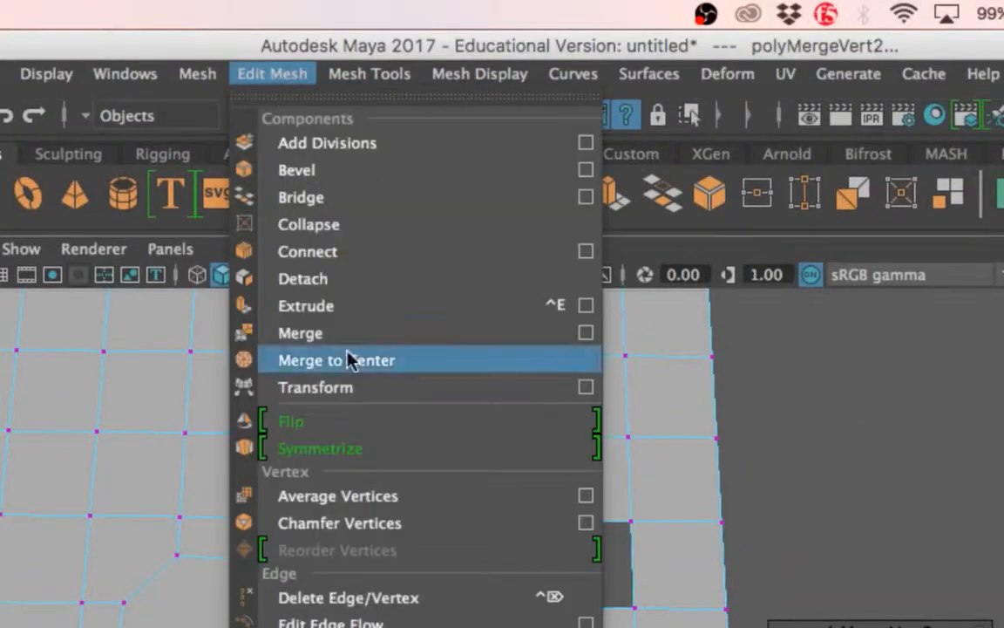
click(754, 464)
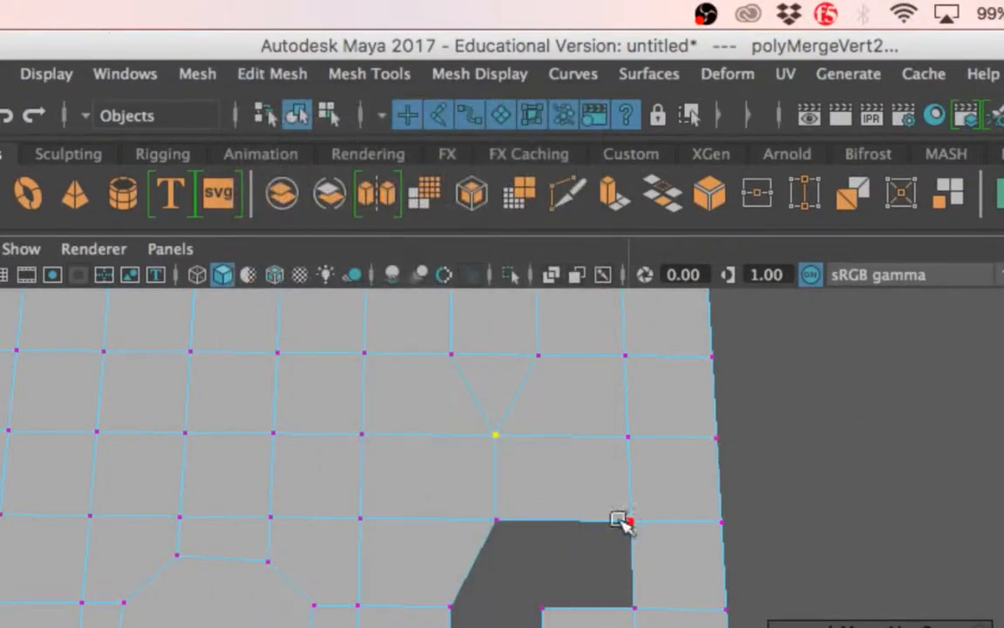
Merge the two vertices at the outer end of the hole's side branch into one point.
scroll(594, 538, up, 3)
alt+middle_drag(586, 524, 527, 433)
scroll(527, 433, down, 3)
alt+middle_drag(530, 478, 519, 443)
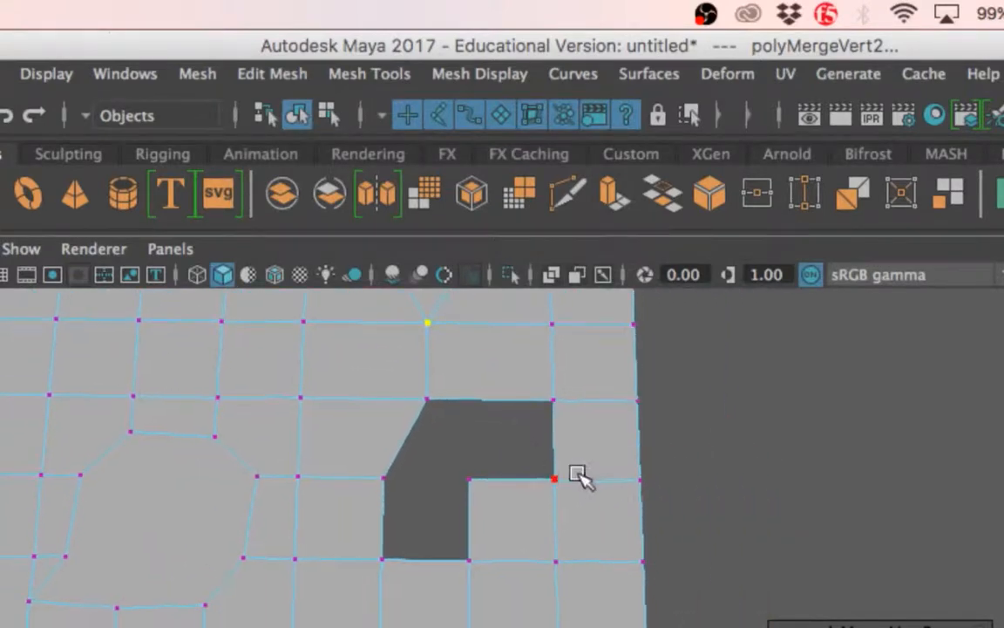
drag(534, 377, 583, 555)
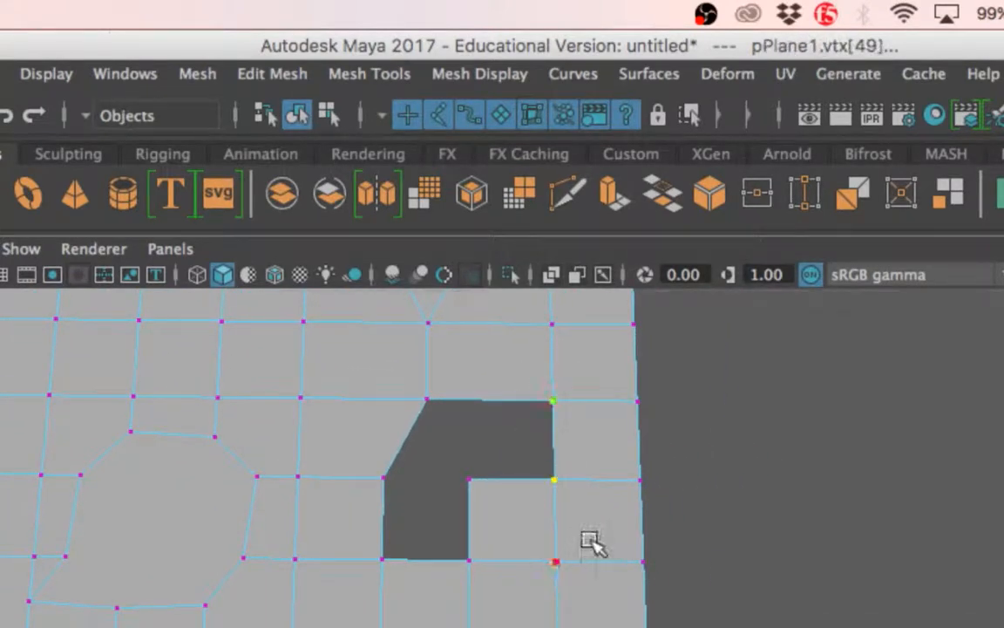
key(g)
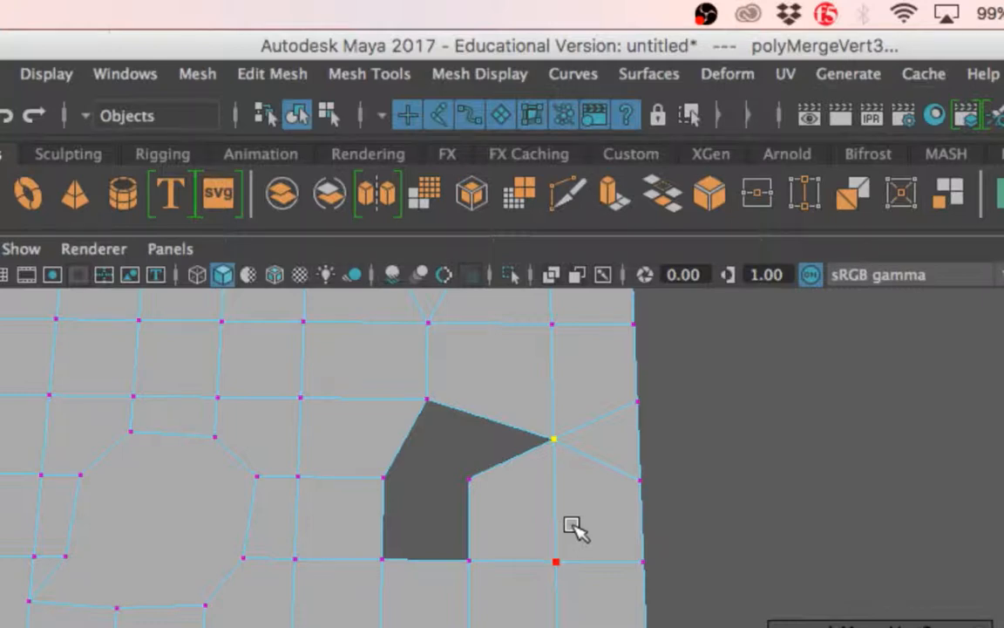
Merge the two facing vertices at the side branch's inner end and the two vertices along the hole's left side.
drag(407, 374, 490, 501)
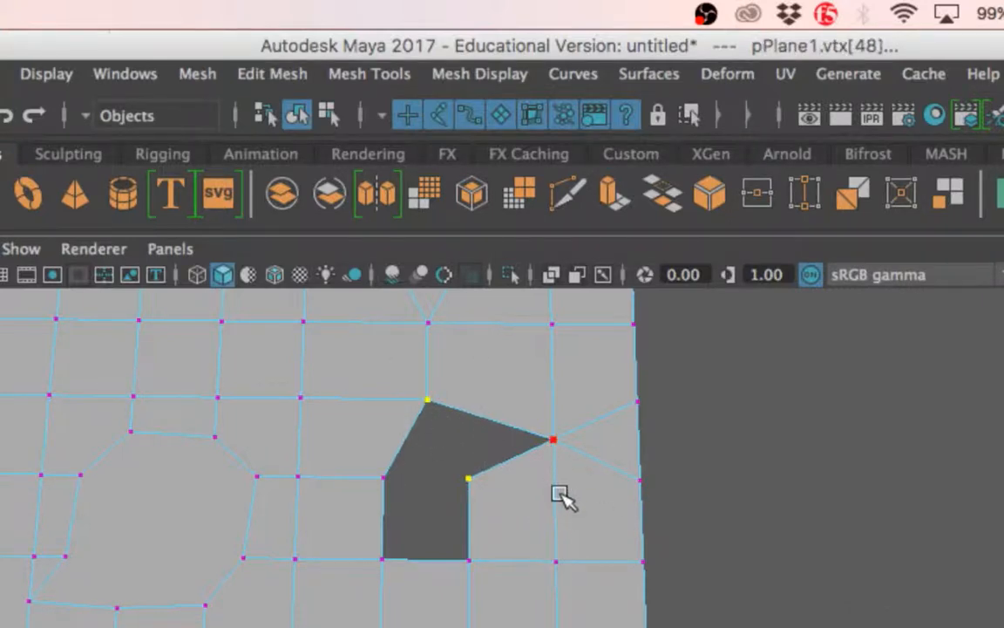
key(g)
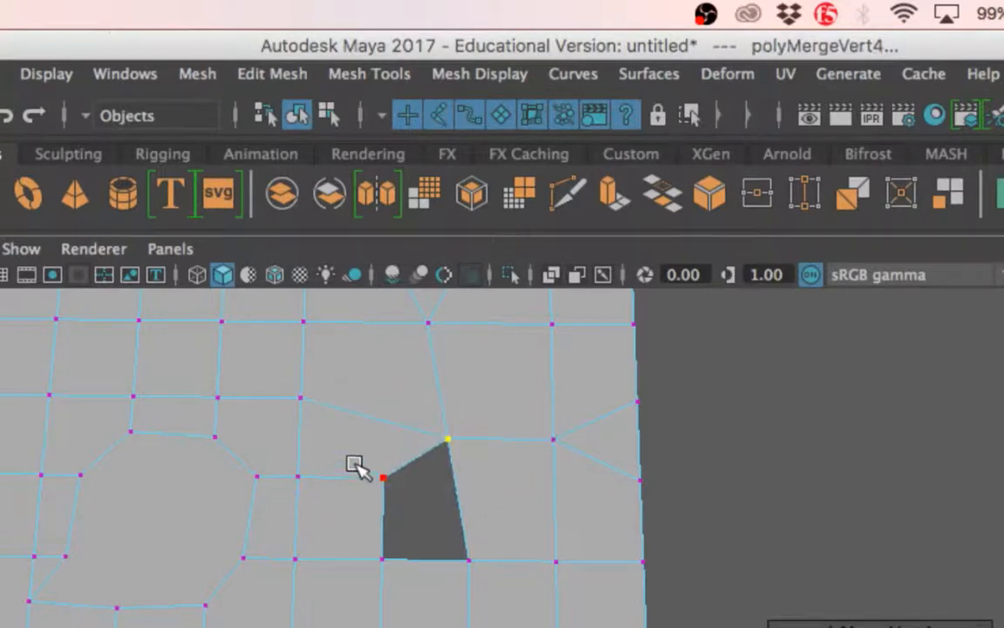
drag(356, 466, 401, 571)
key(g)
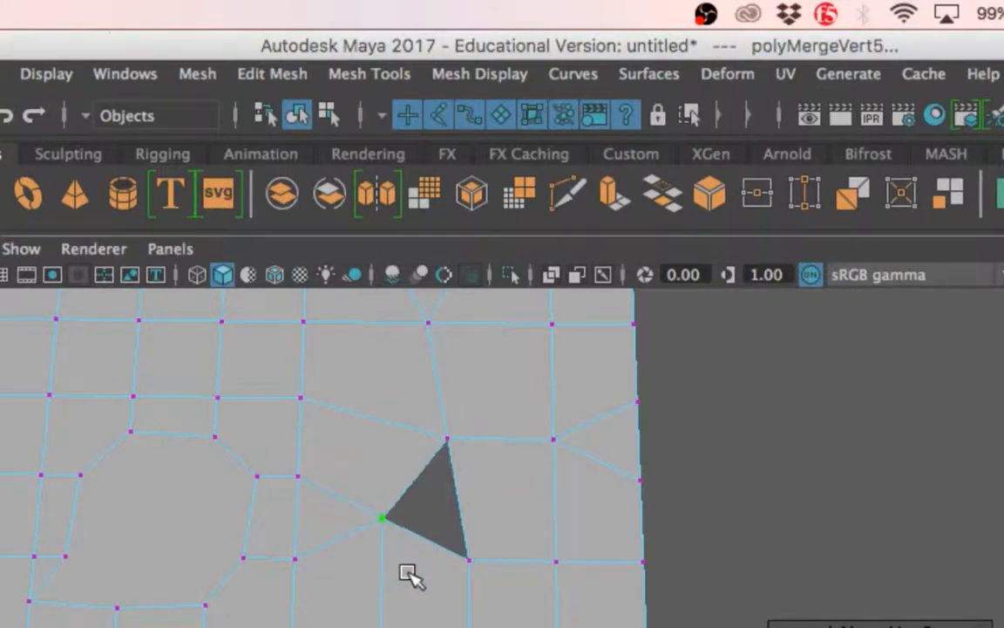
Try to merge the three corner vertices of the remaining triangular hole with the default distance threshold.
drag(375, 488, 494, 575)
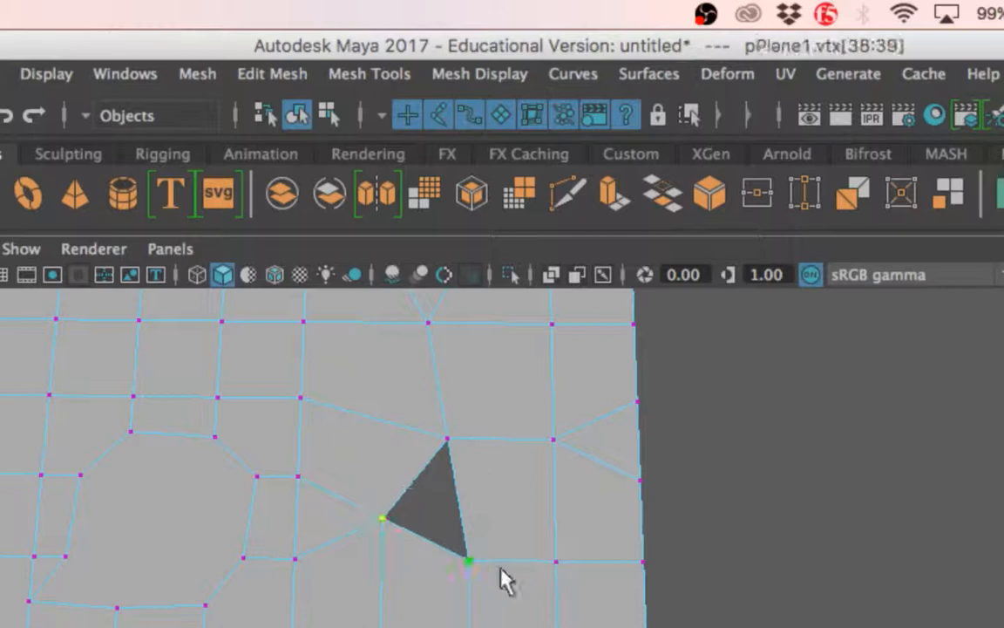
drag(351, 394, 492, 582)
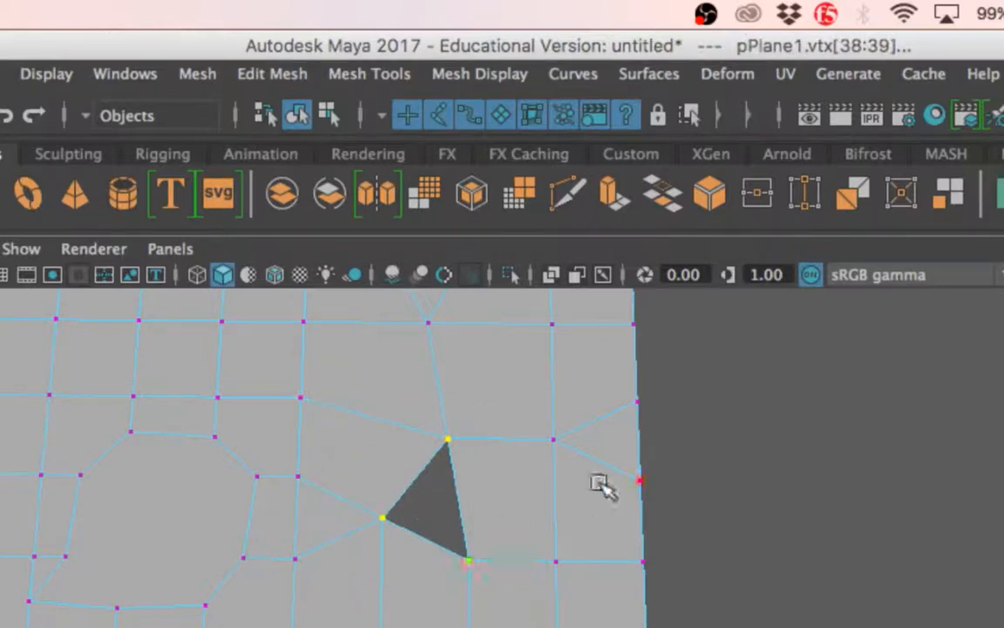
key(g)
key(g)
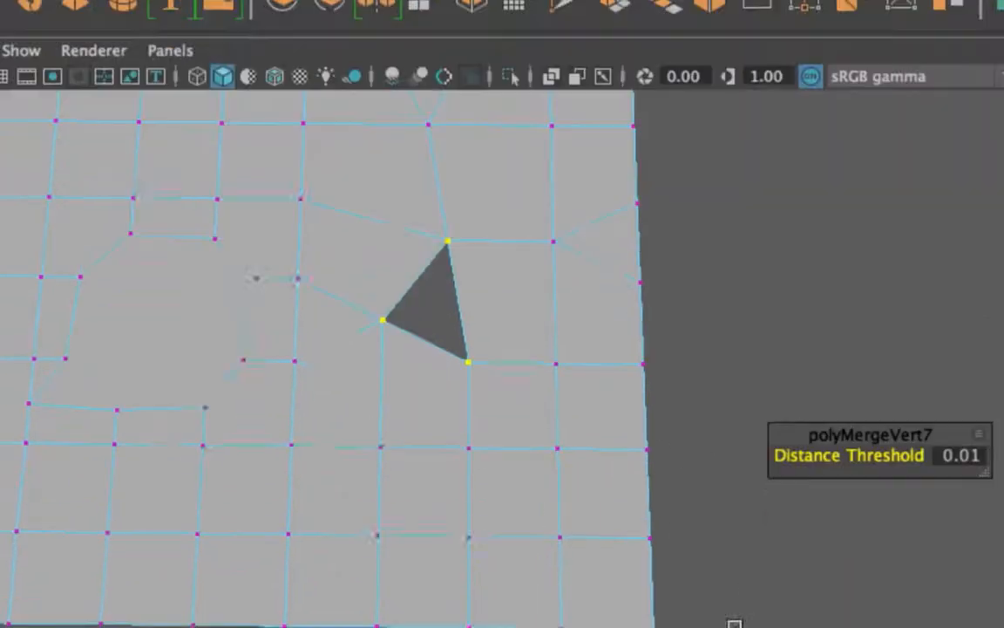
key(g)
key(g)
key(g)
key(g)
key(g)
key(g)
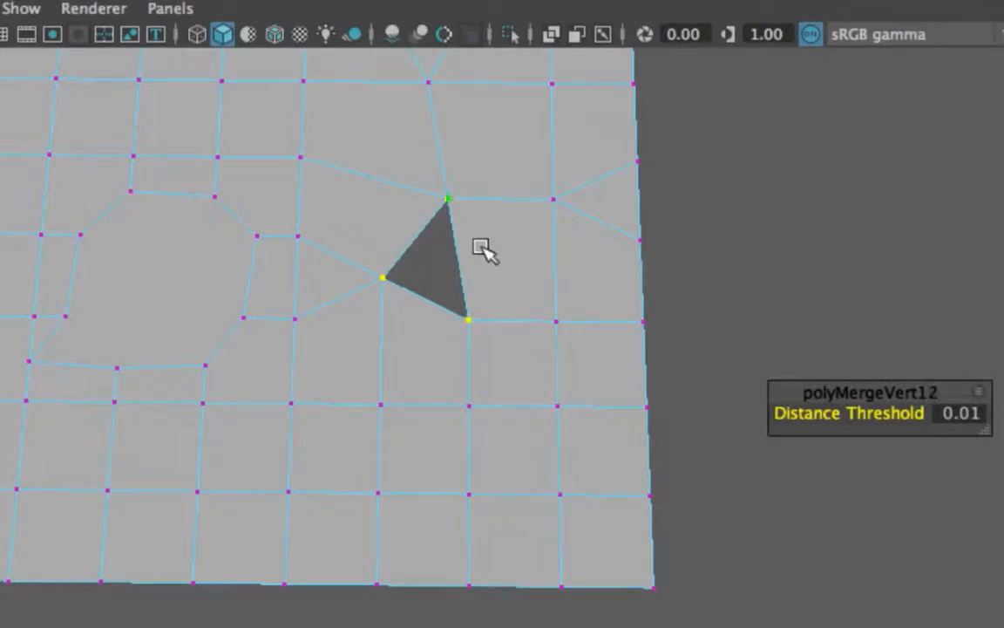
click(397, 172)
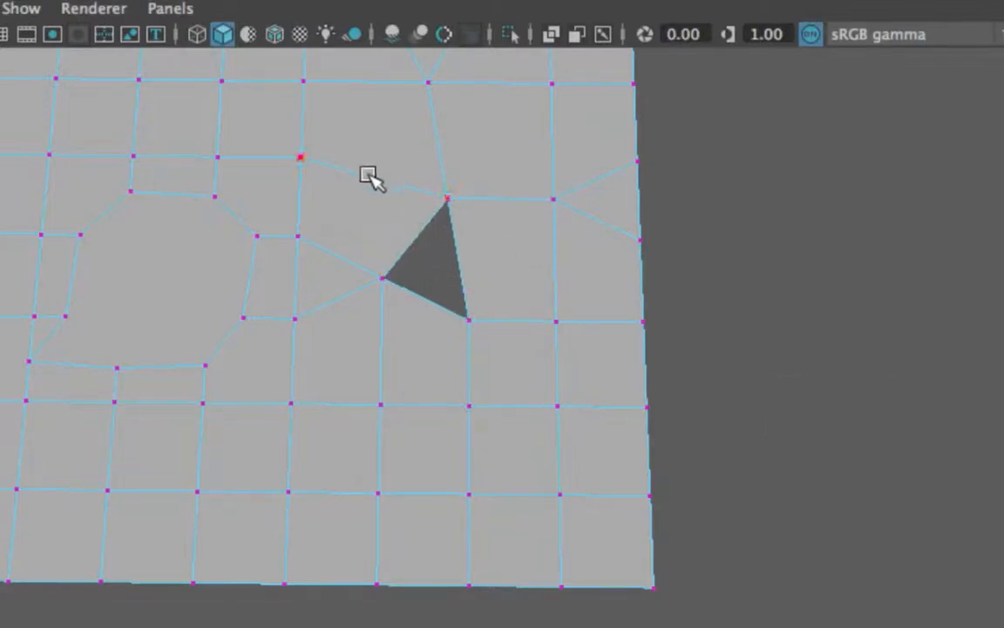
drag(369, 170, 478, 349)
key(g)
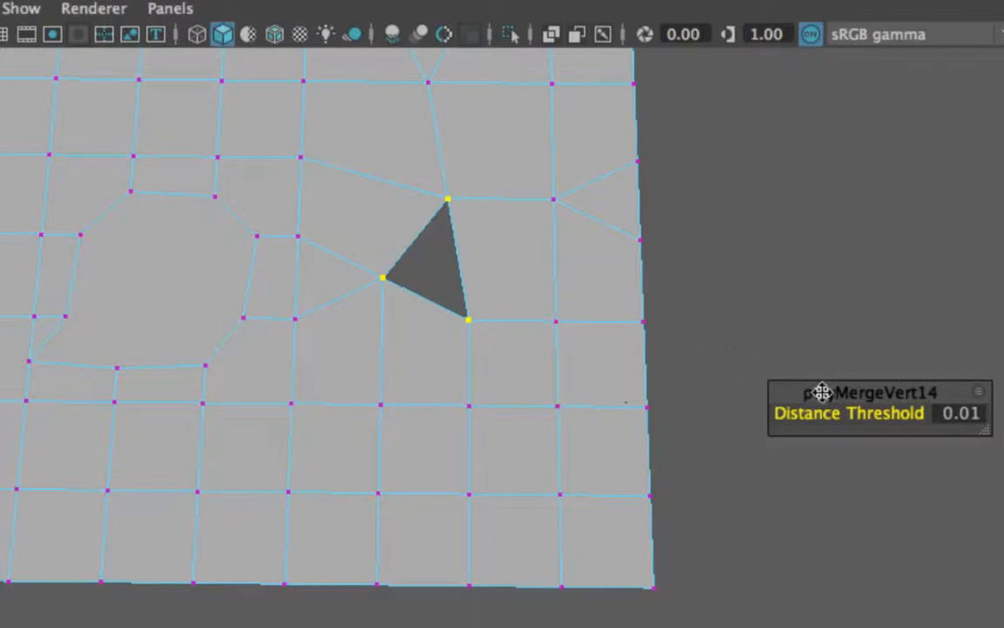
Raise the merge's Distance Threshold to 1 to collapse the triangular hole's vertices, and undo the change.
drag(819, 389, 616, 175)
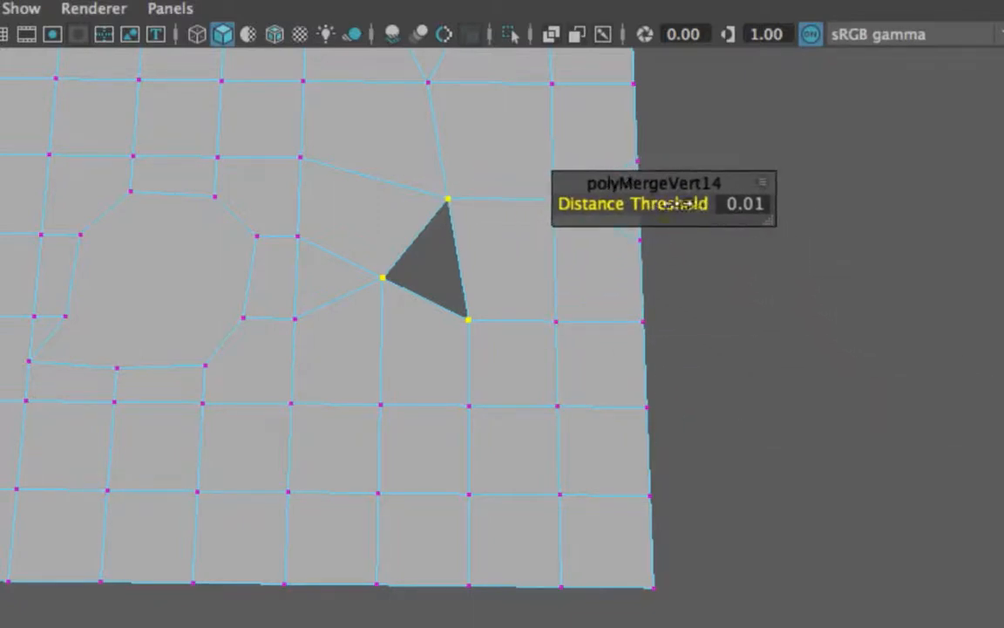
drag(668, 202, 645, 207)
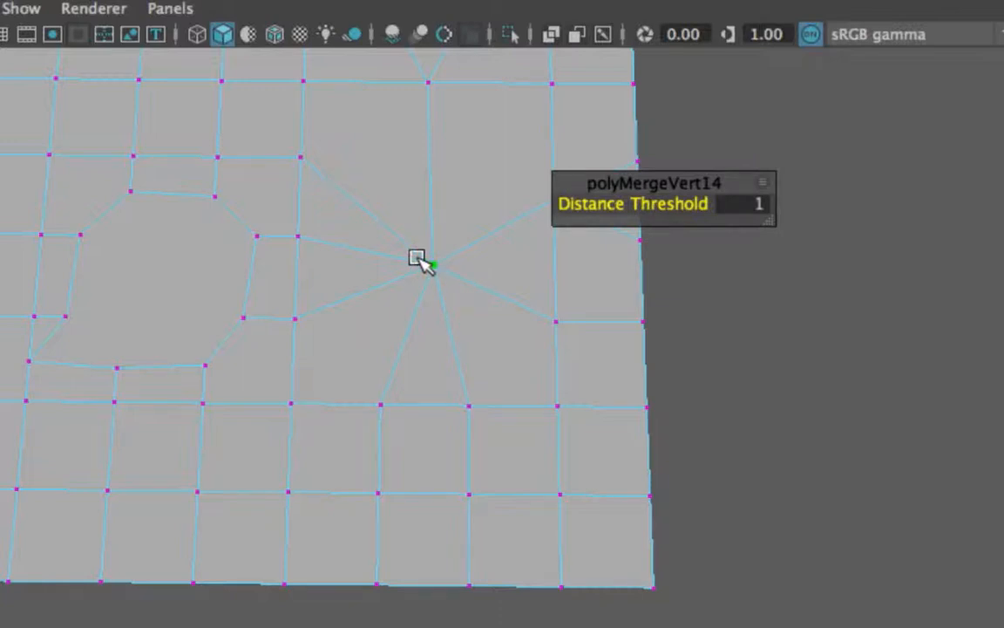
key(ctrl+z)
Switch to face selection and delete seven adjacent faces in the plane's second row, starting from the second column.
scroll(307, 174, down, 2)
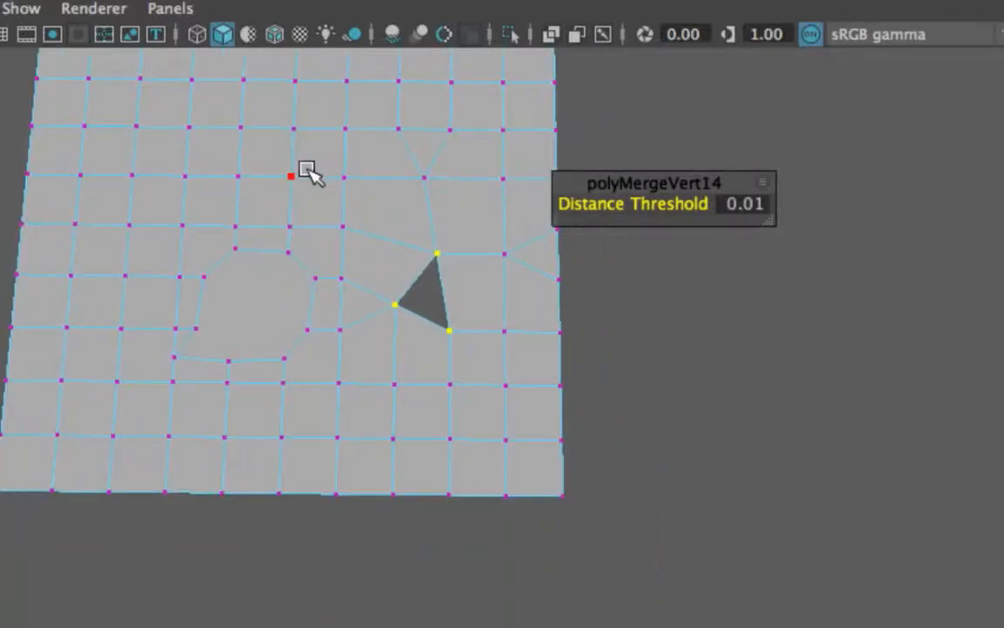
alt+middle_drag(307, 174, 347, 216)
right_drag(227, 69, 318, 85)
right_drag(175, 68, 179, 141)
mouse_move(162, 101)
mouse_down()
mouse_move(482, 101)
mouse_move(459, 118)
mouse_up()
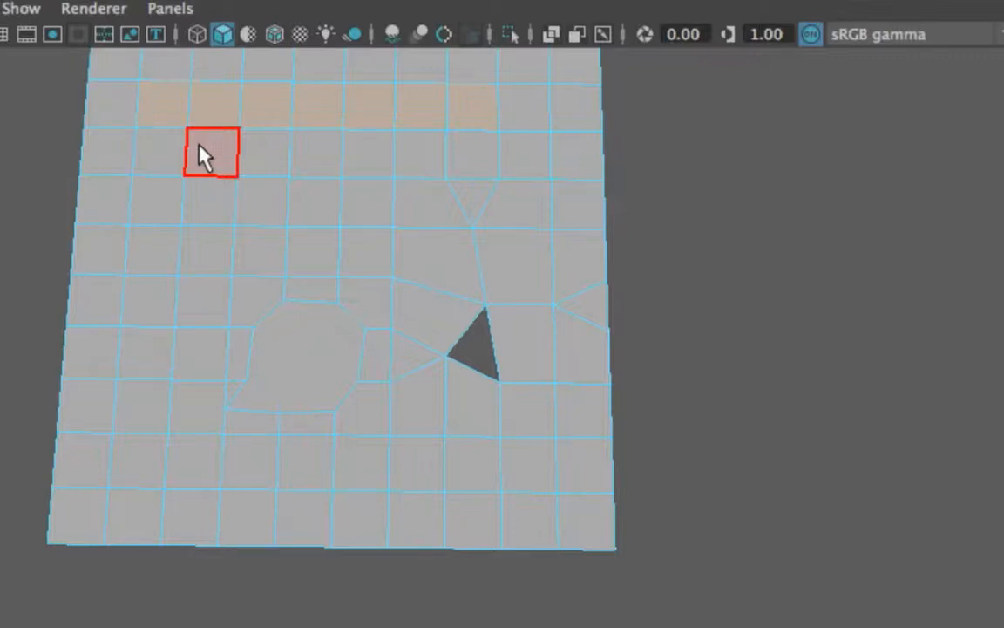
key(Delete)
Switch to edge selection and scale the long hole's two facing edge rows toward each other into a narrow slit.
right_drag(239, 103, 253, 27)
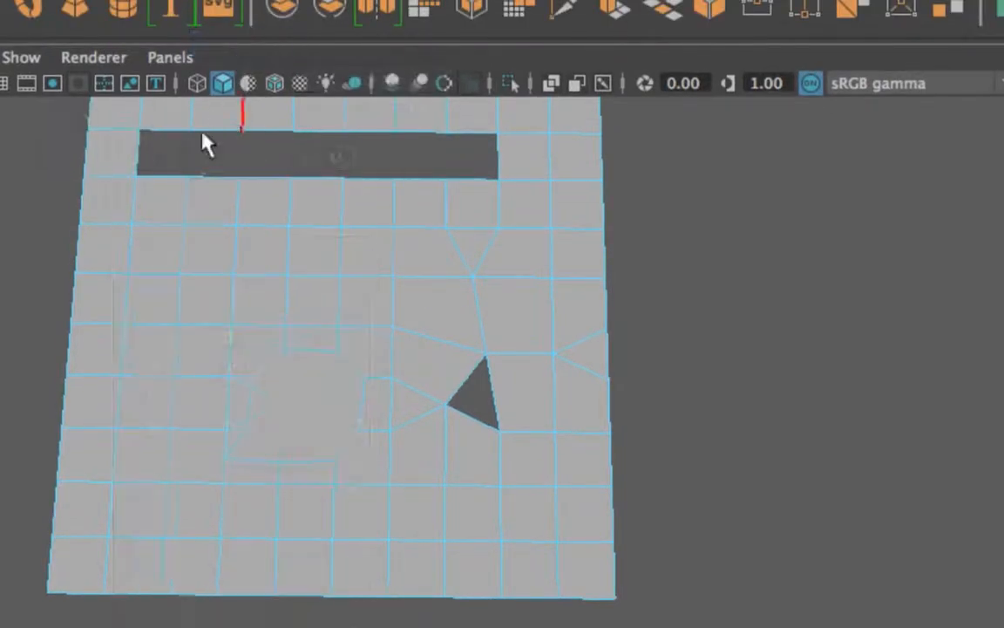
click(168, 174)
shift+click(477, 183)
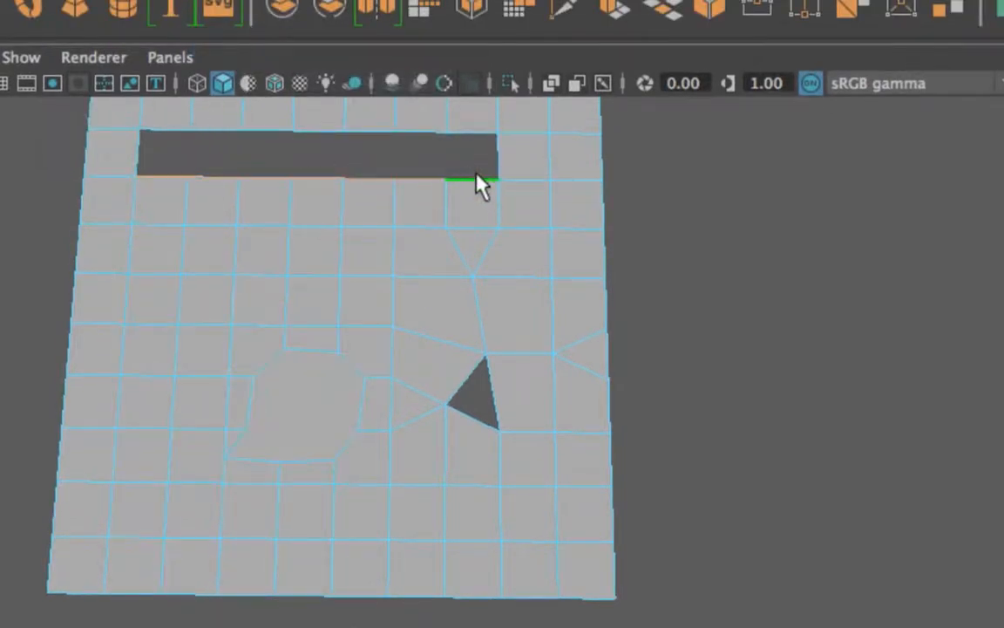
key(w)
shift+click(179, 131)
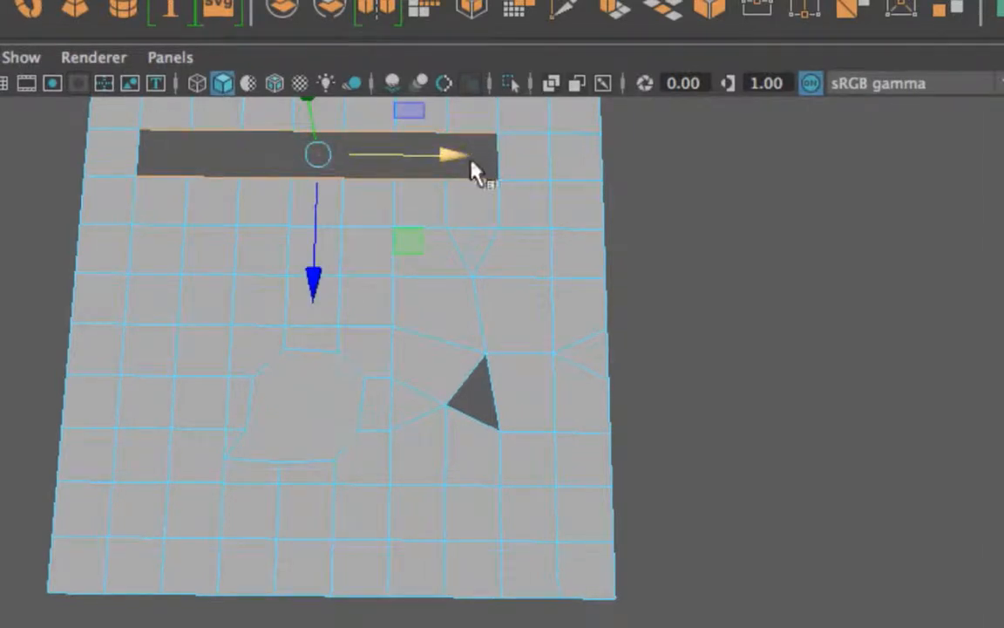
key(r)
scroll(392, 227, down, 2)
drag(328, 308, 339, 207)
click(724, 254)
scroll(478, 216, up, 3)
alt+middle_drag(498, 240, 667, 412)
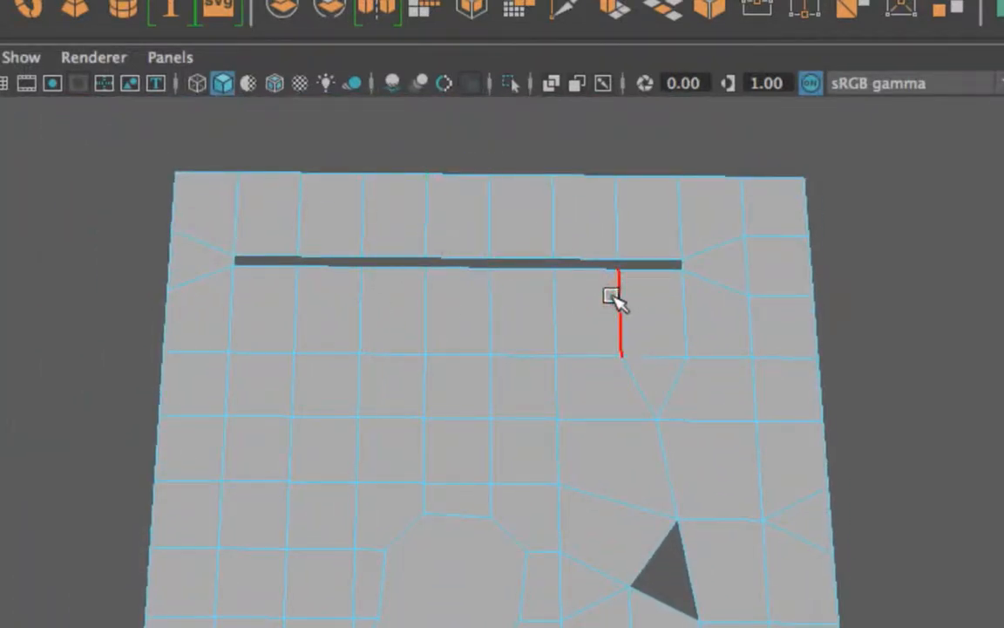
Switch to vertex selection and apply Merge to all sixteen vertices along both sides of the slit.
right_drag(612, 117, 507, 123)
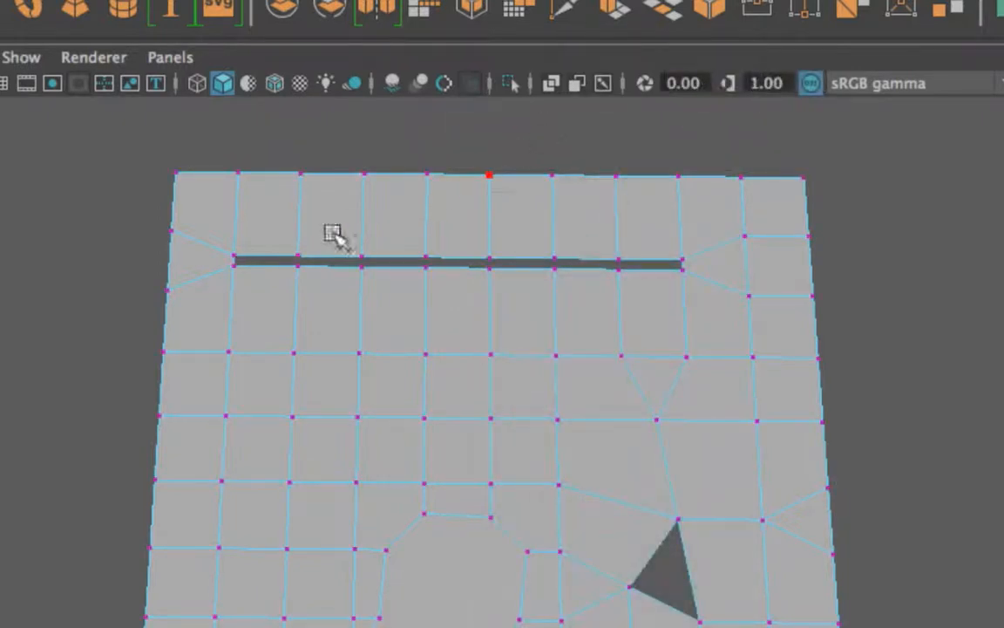
drag(212, 232, 735, 305)
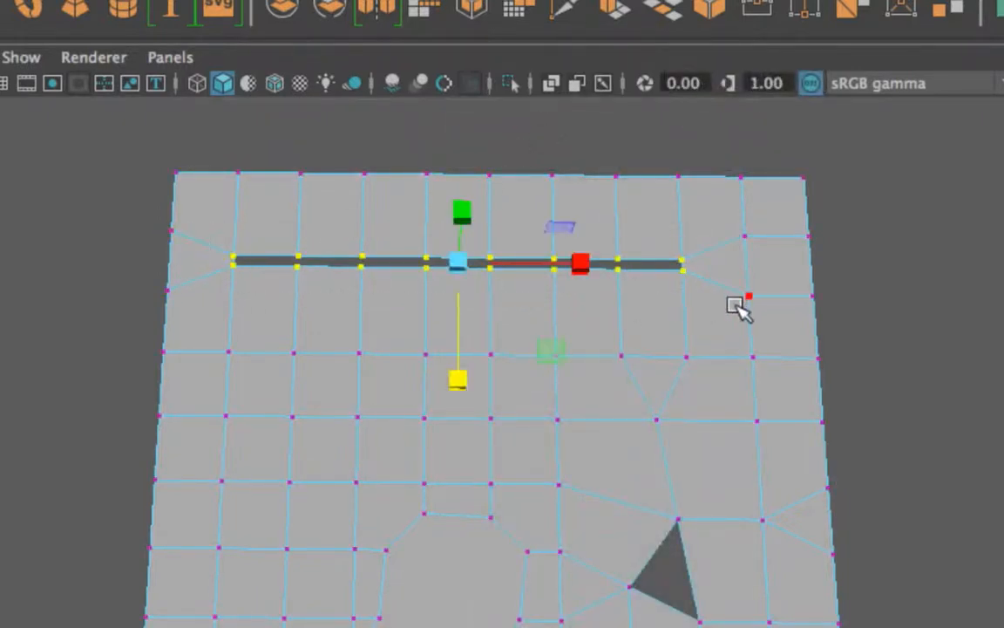
key(q)
drag(228, 278, 249, 283)
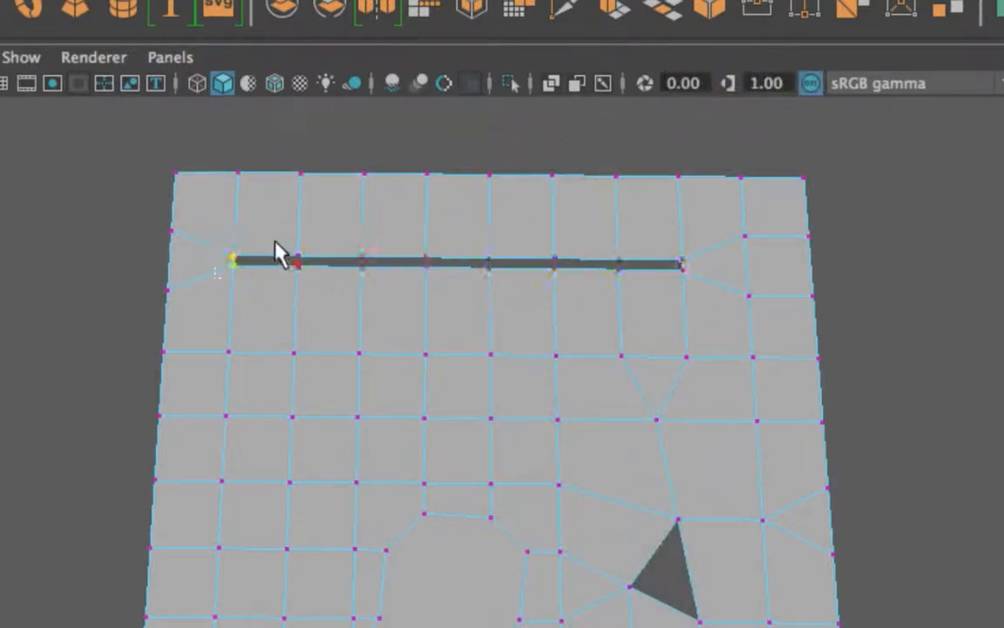
drag(276, 232, 311, 286)
drag(351, 226, 376, 290)
drag(408, 225, 440, 282)
click(334, 202)
drag(213, 242, 717, 298)
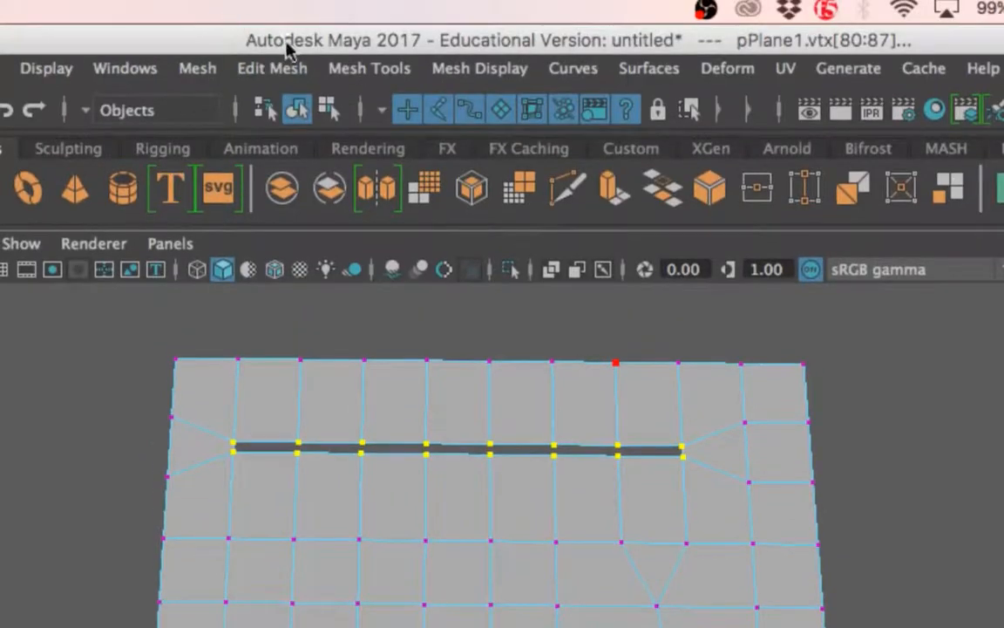
click(338, 70)
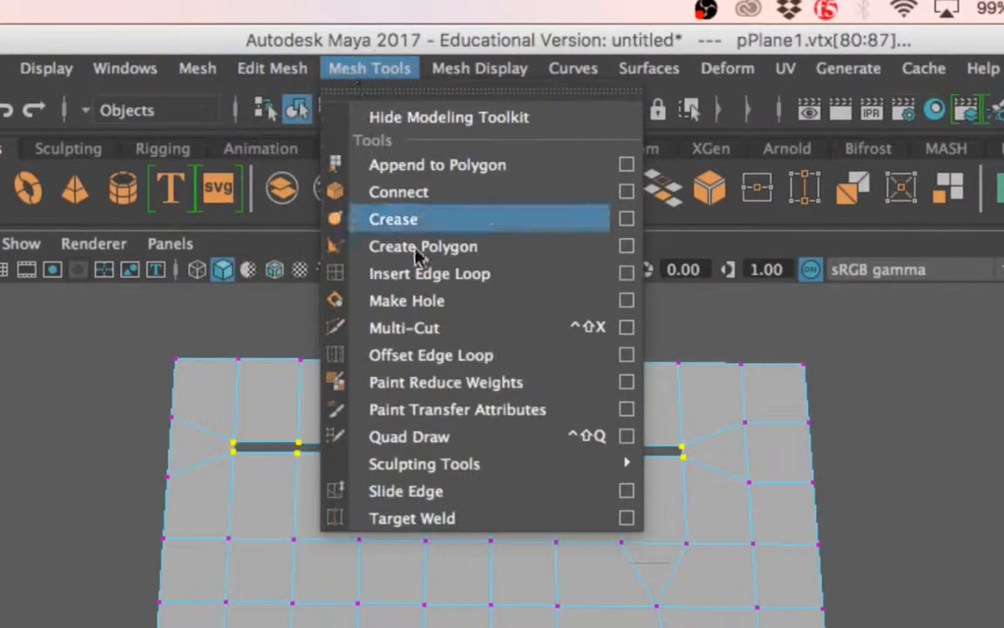
mouse_move(272, 68)
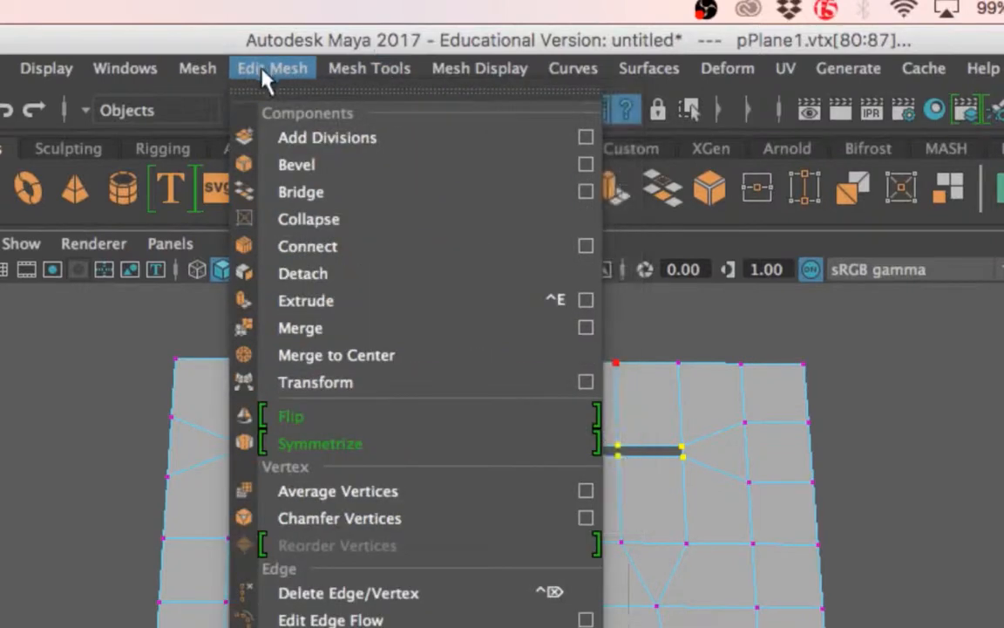
click(353, 333)
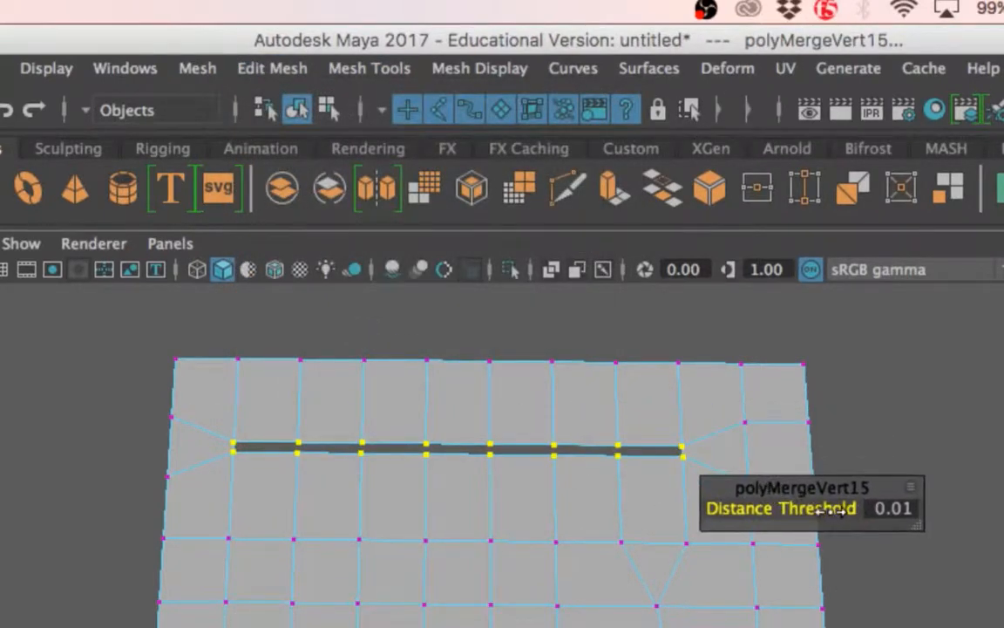
Try Distance Threshold values of 0.5, 0 and 0.01 on the merge of the slit's vertices.
drag(840, 509, 817, 507)
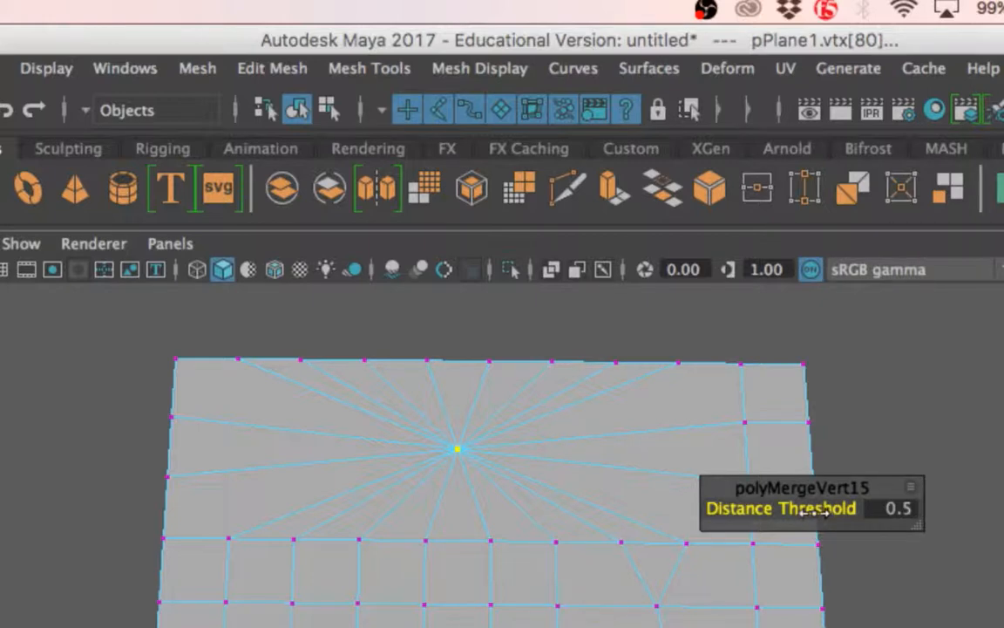
mouse_move(819, 520)
mouse_down()
mouse_move(804, 514)
mouse_move(824, 510)
mouse_move(789, 510)
mouse_move(802, 510)
mouse_up()
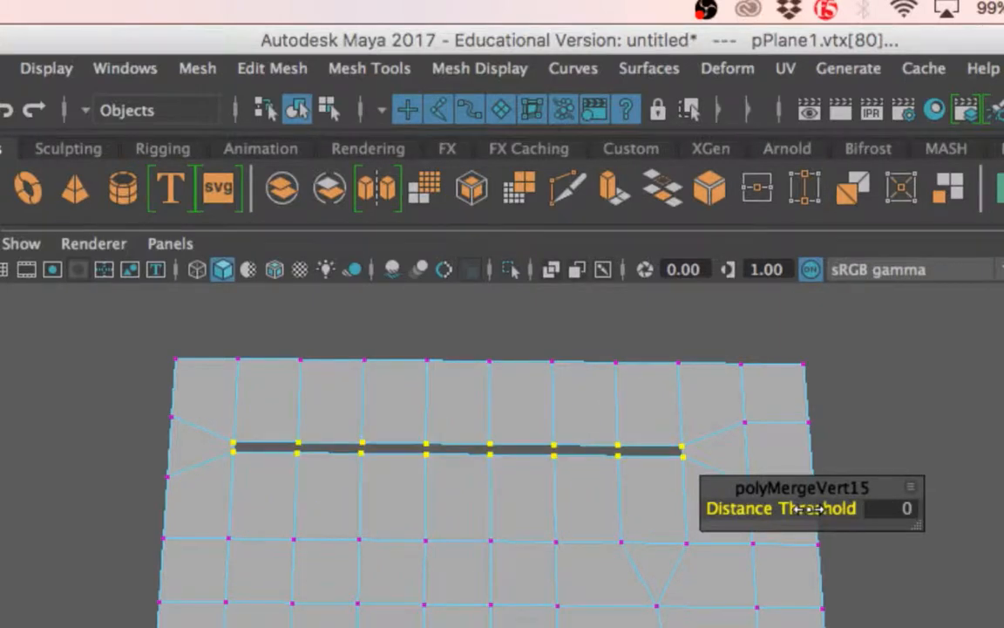
click(903, 513)
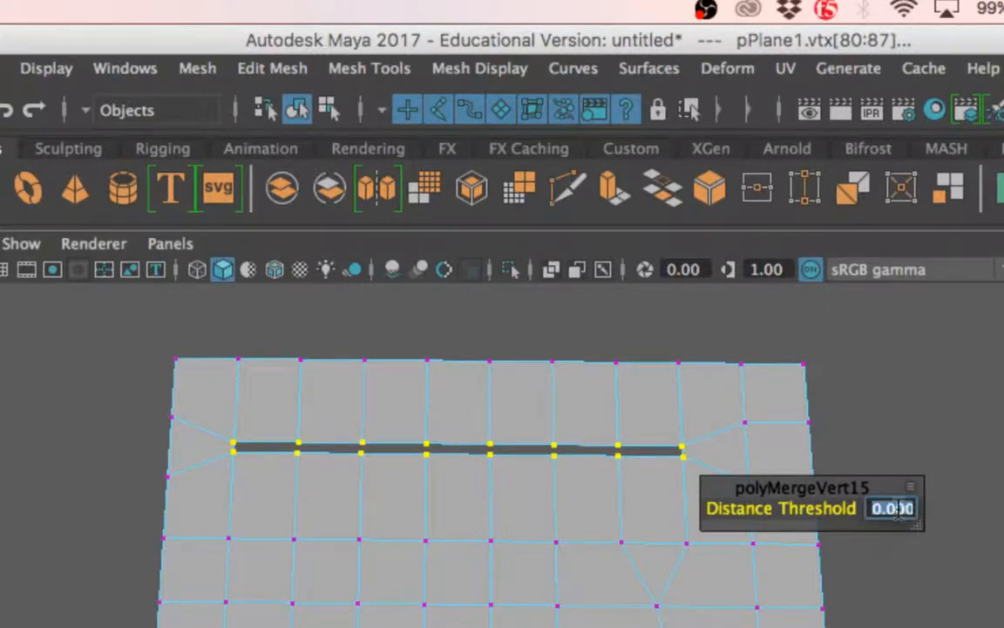
text(0.01)
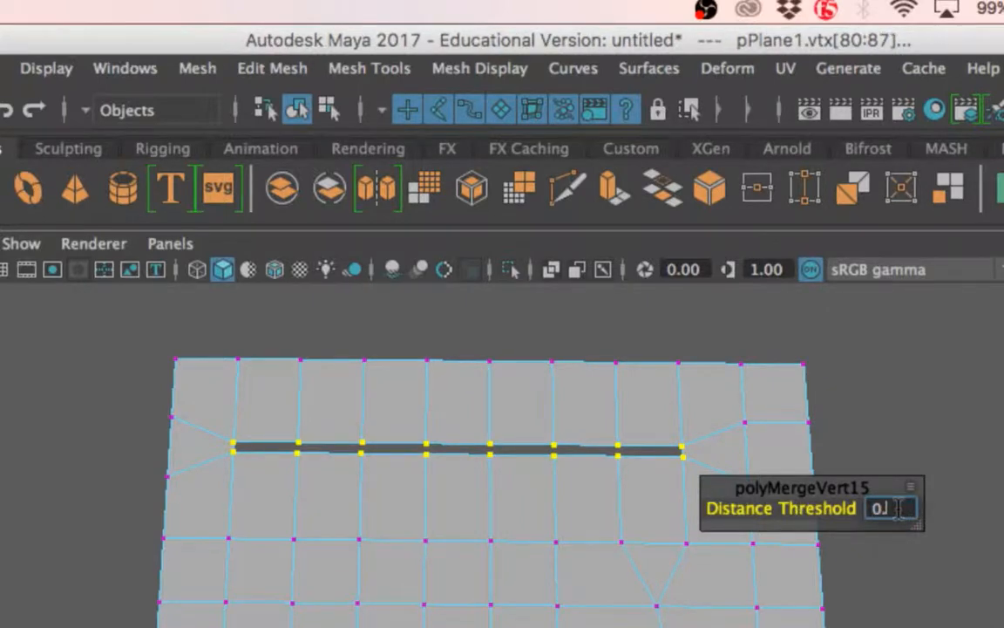
key(Return)
Try a Distance Threshold of 0.1 on the merge, and reduce it to 0.05 to join the slit's facing vertices in pairs.
click(899, 510)
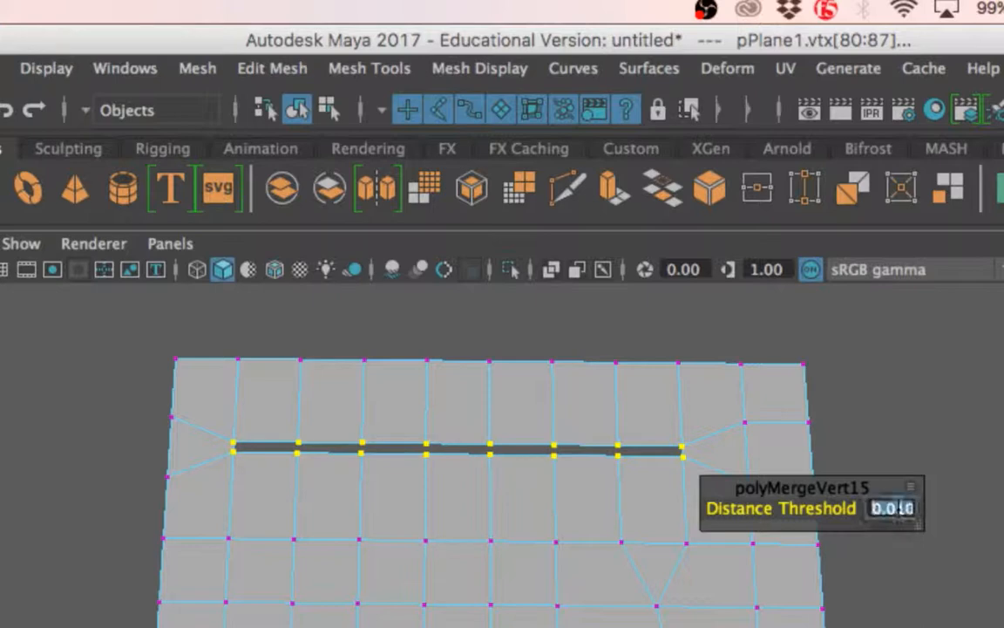
text(0.1)
key(Return)
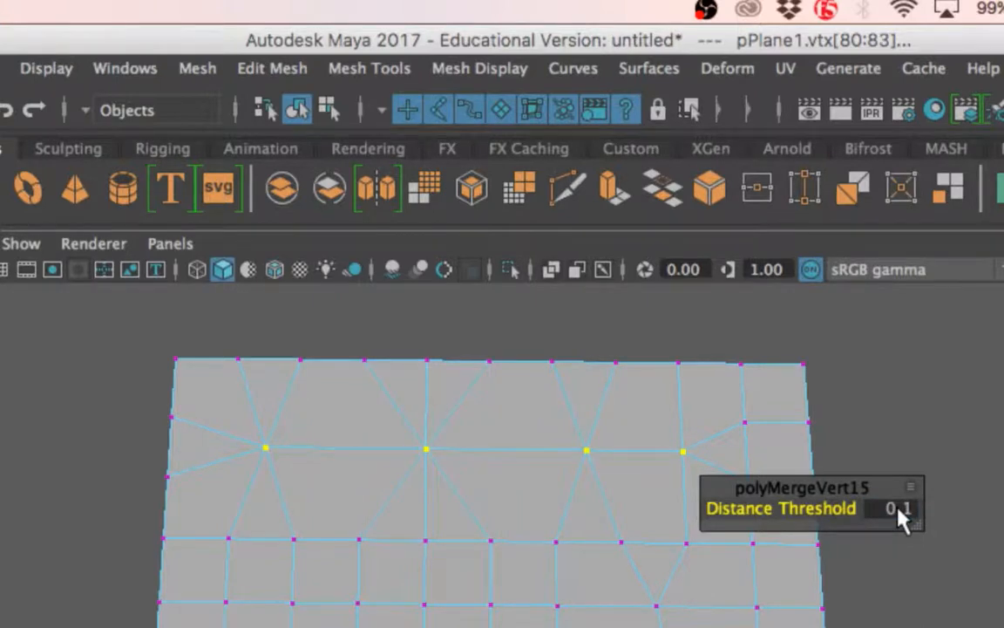
click(894, 510)
text(0.05)
key(Return)
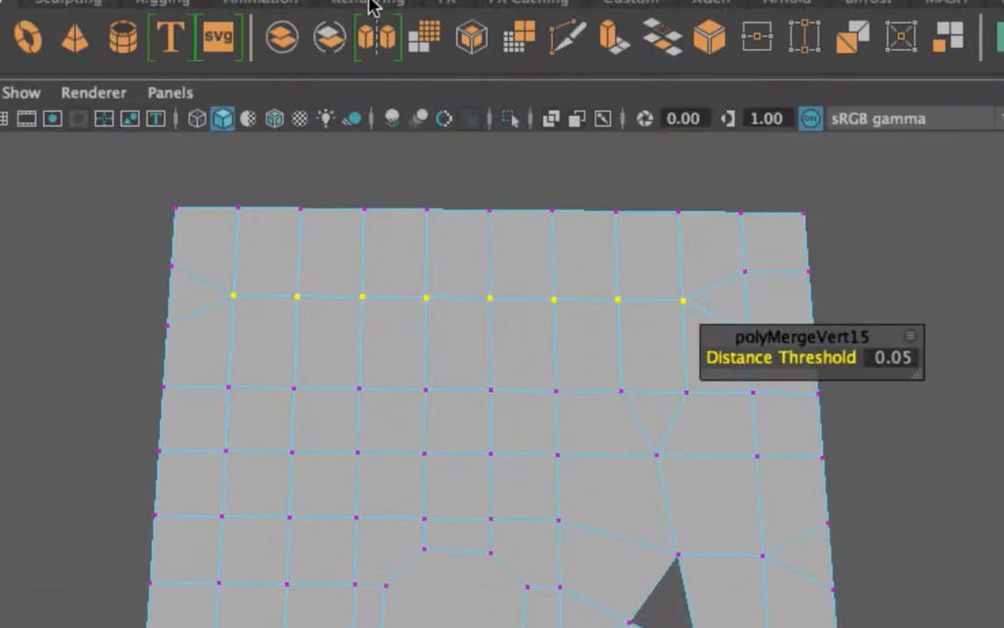
Move the merge settings clear of the mesh, raise the Distance Threshold to 1, and return the plane to object selection.
drag(719, 335, 495, 179)
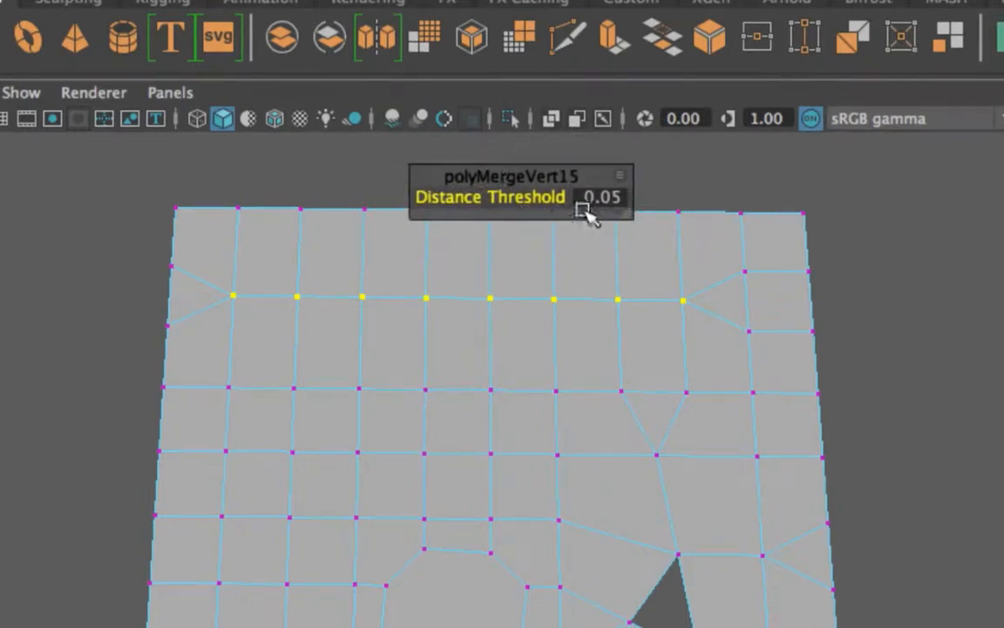
drag(471, 195, 540, 200)
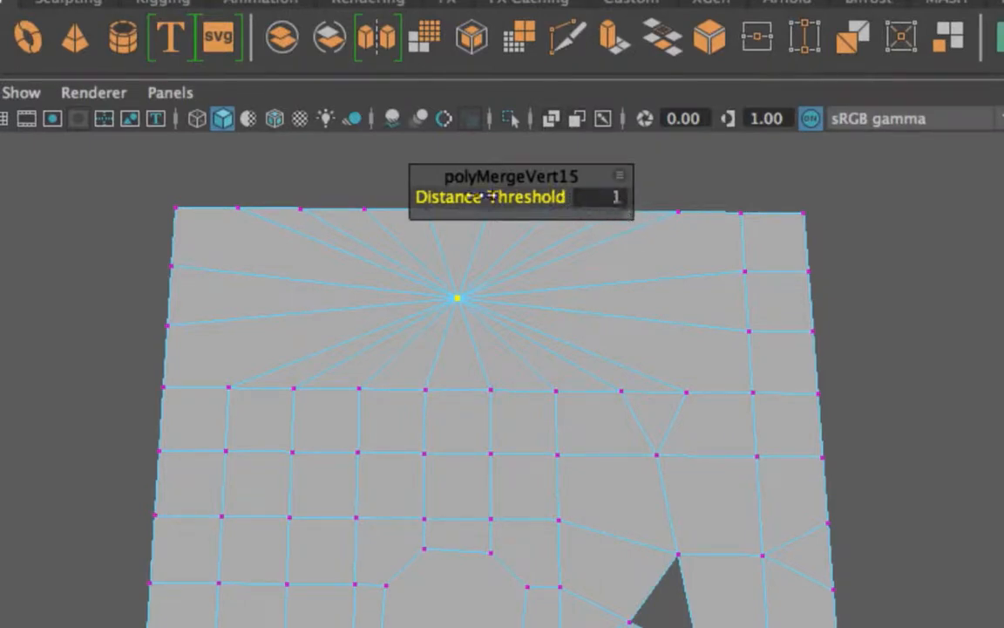
right_drag(429, 153, 532, 115)
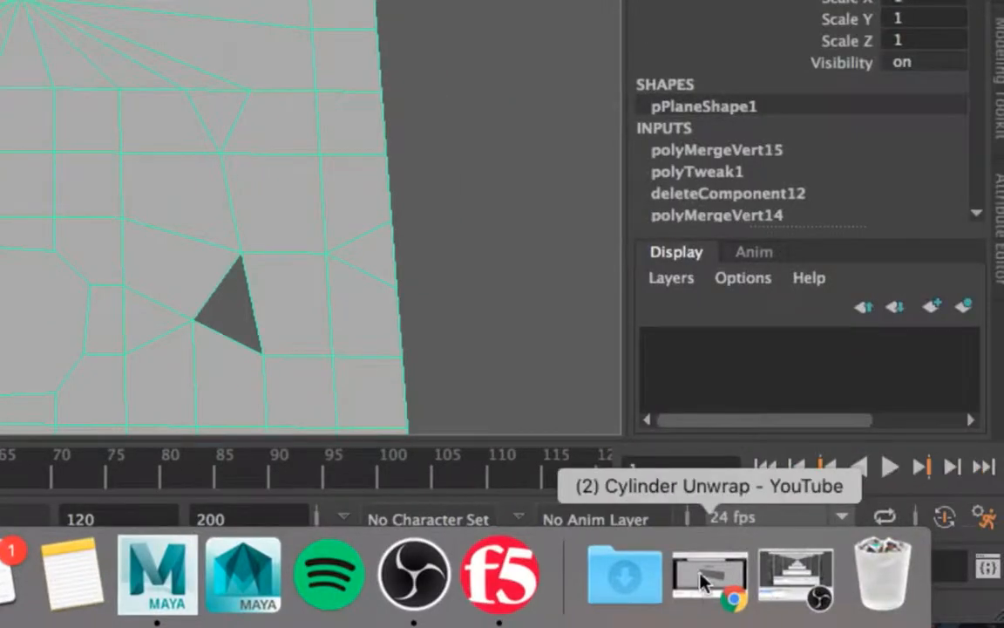
Open the Additional Modelling Tools document from the desktop, review its Duplicate and Center Pivot entries, and close it.
key(F11)
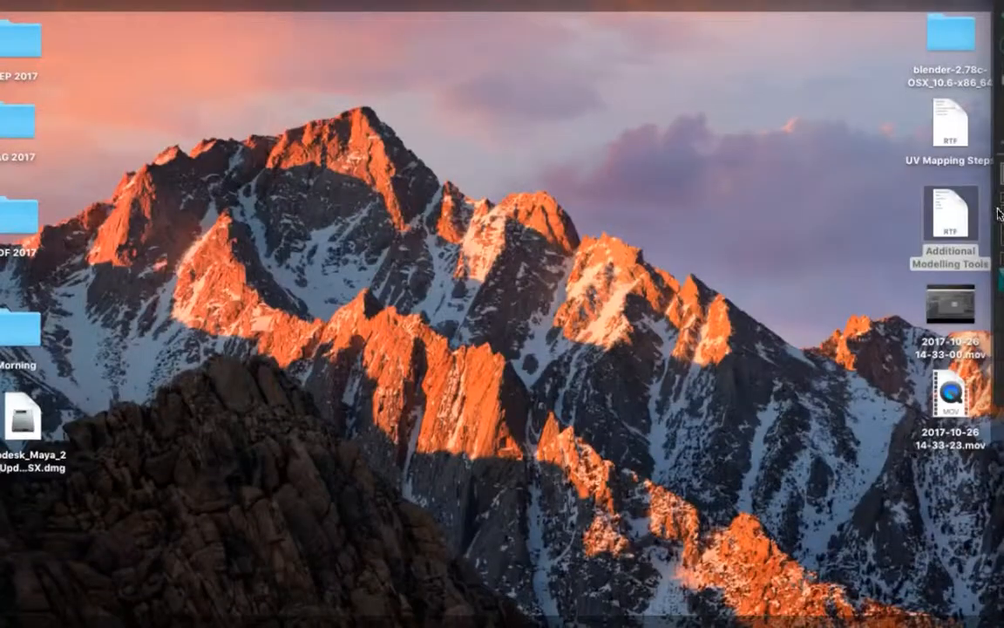
double_click(952, 214)
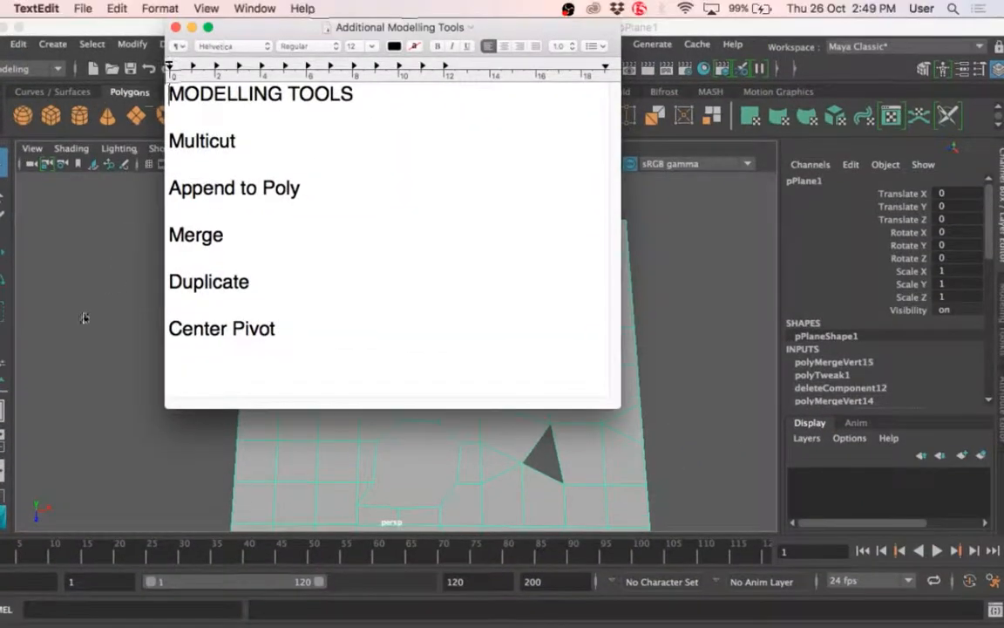
drag(169, 262, 226, 309)
triple_click(226, 328)
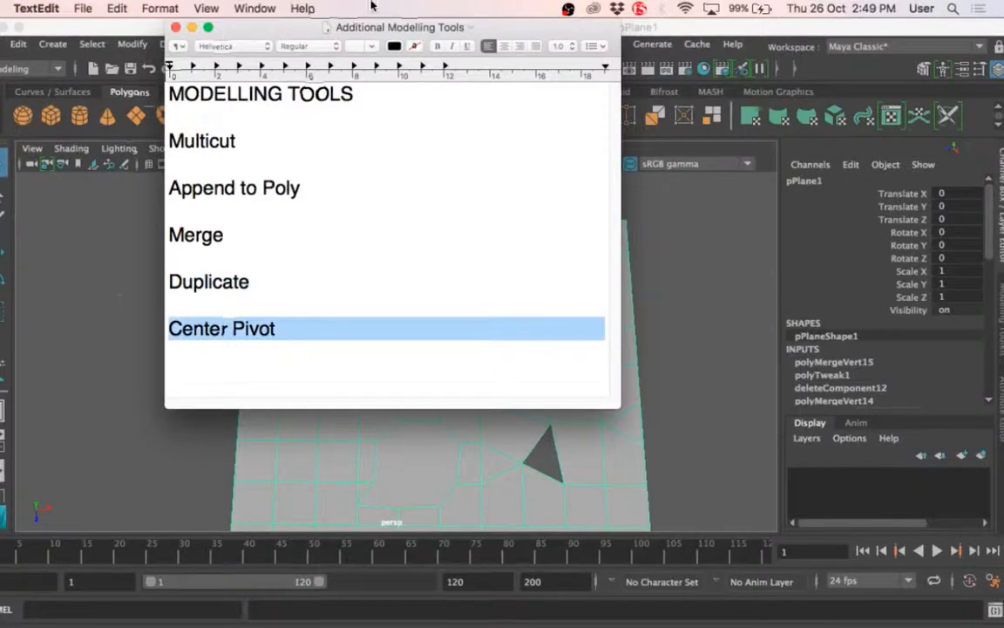
click(175, 27)
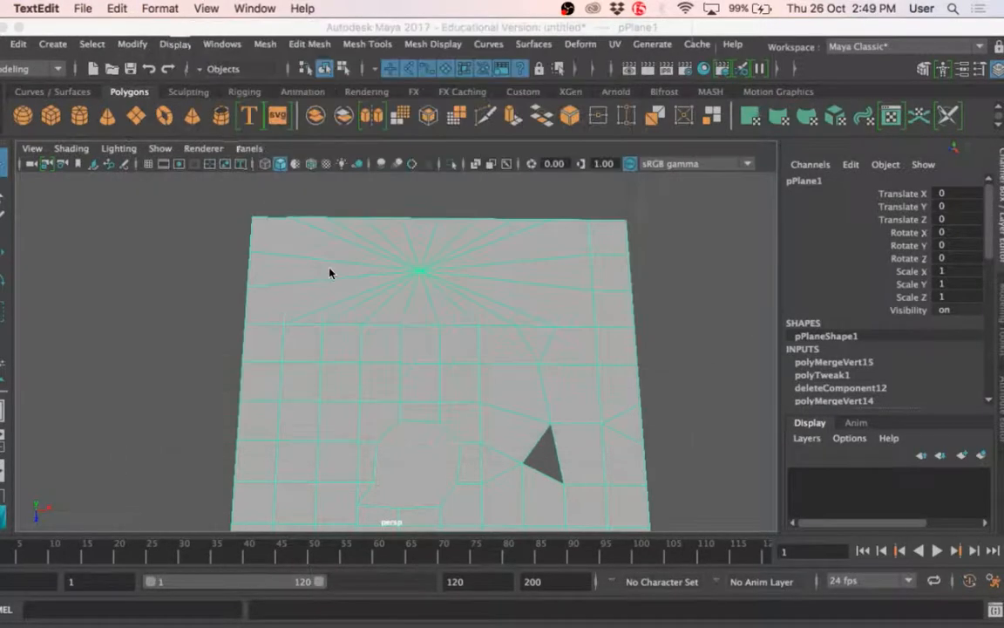
Delete the plane and create a polygon cube, framed with free space beside it.
right_drag(377, 266, 453, 164)
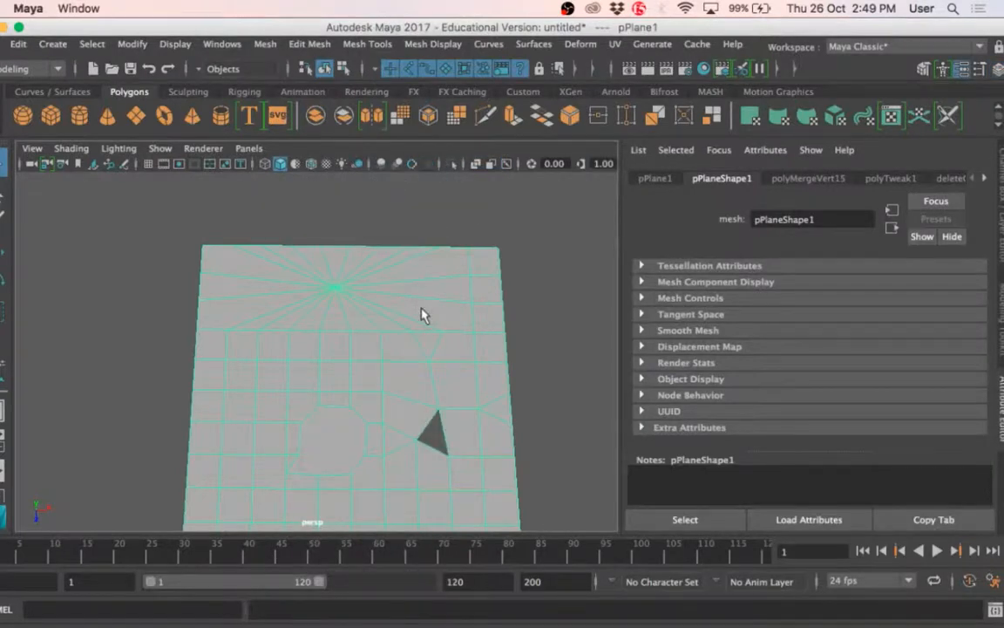
key(Delete)
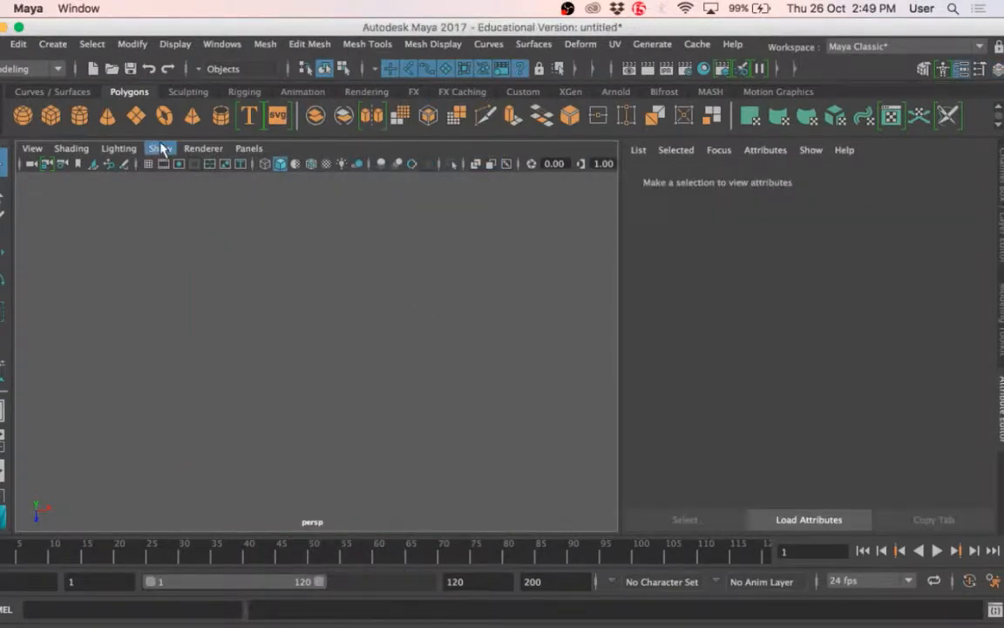
click(51, 115)
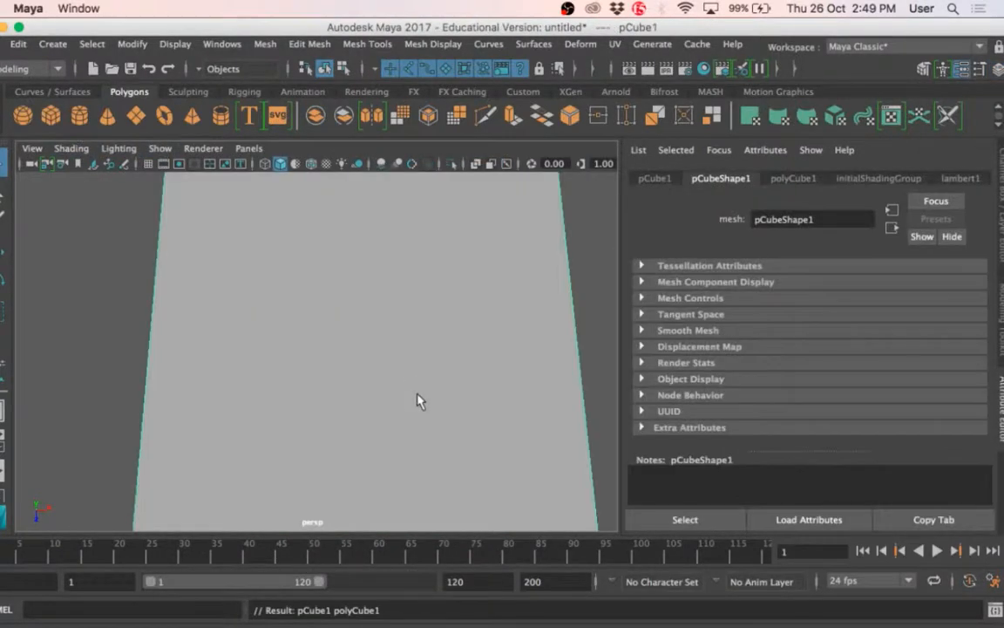
key(f)
alt+drag(363, 469, 353, 396)
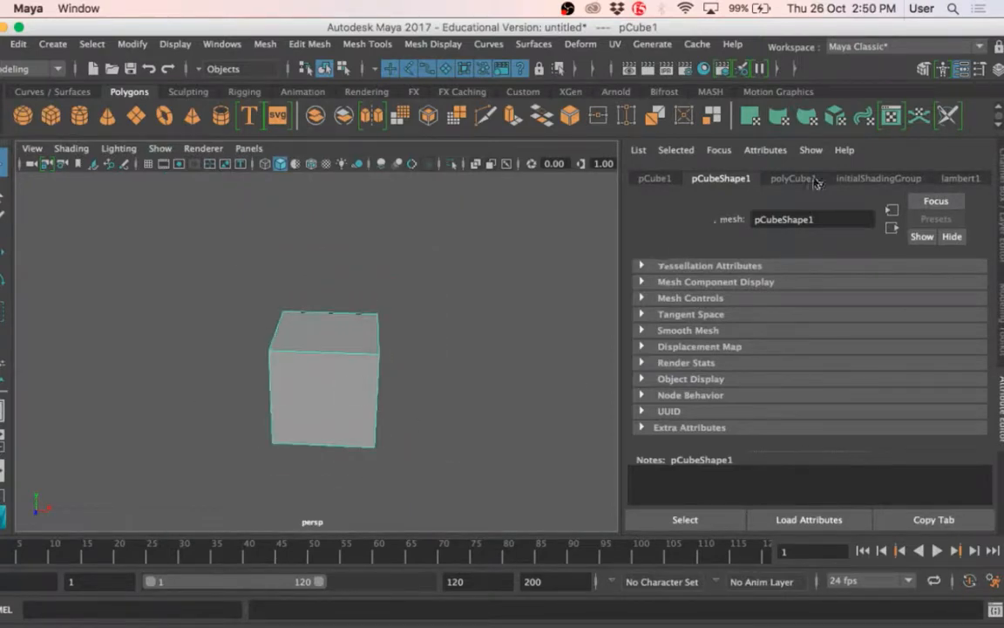
alt+drag(483, 320, 320, 240)
alt+drag(327, 336, 370, 342)
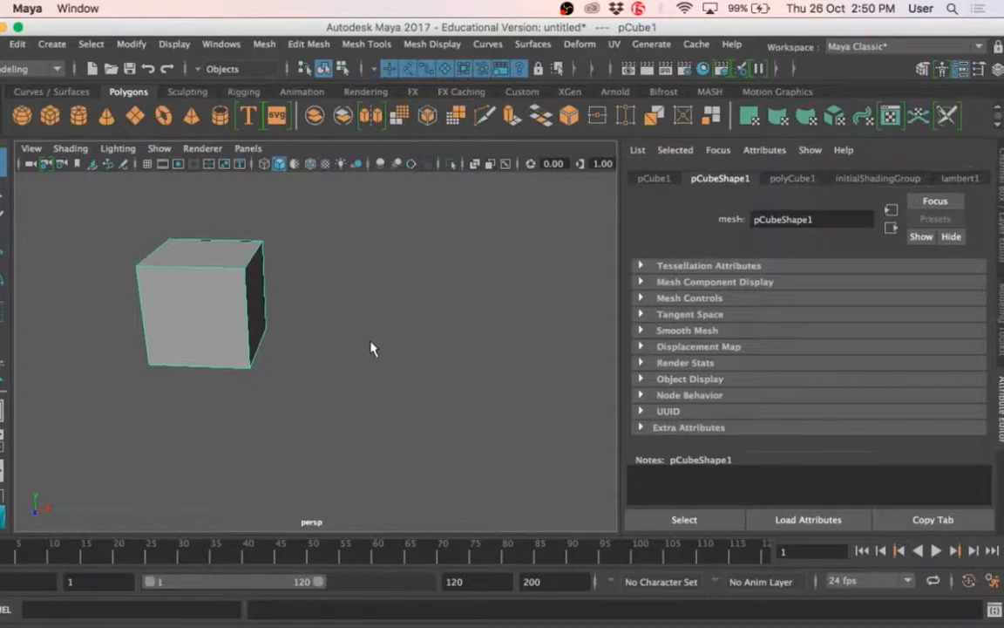
alt+right_drag(370, 346, 240, 386)
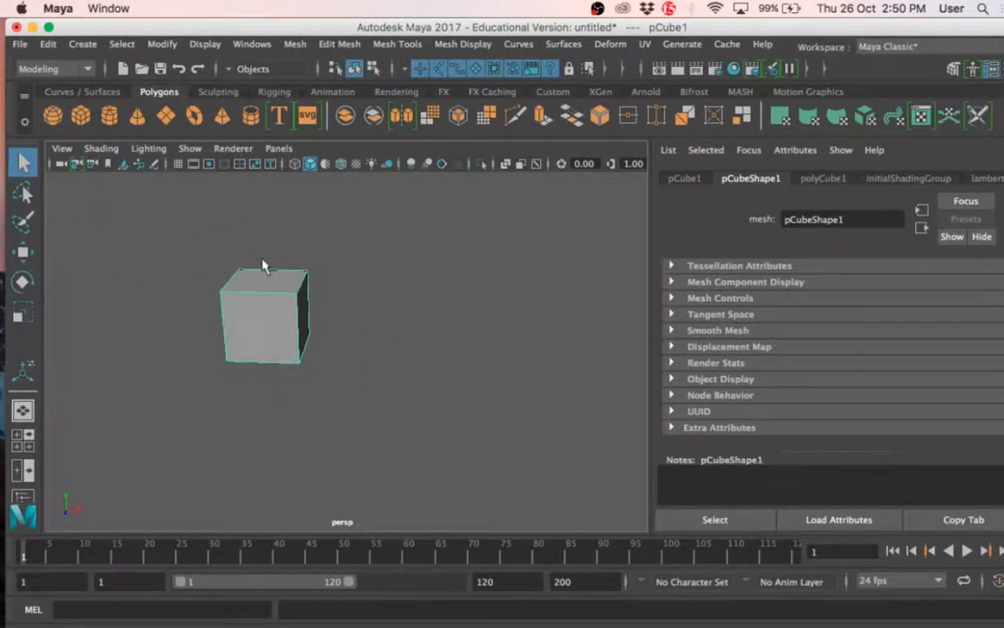
Duplicate the cube and move the copy about 2 units along X from the original.
key(super+d)
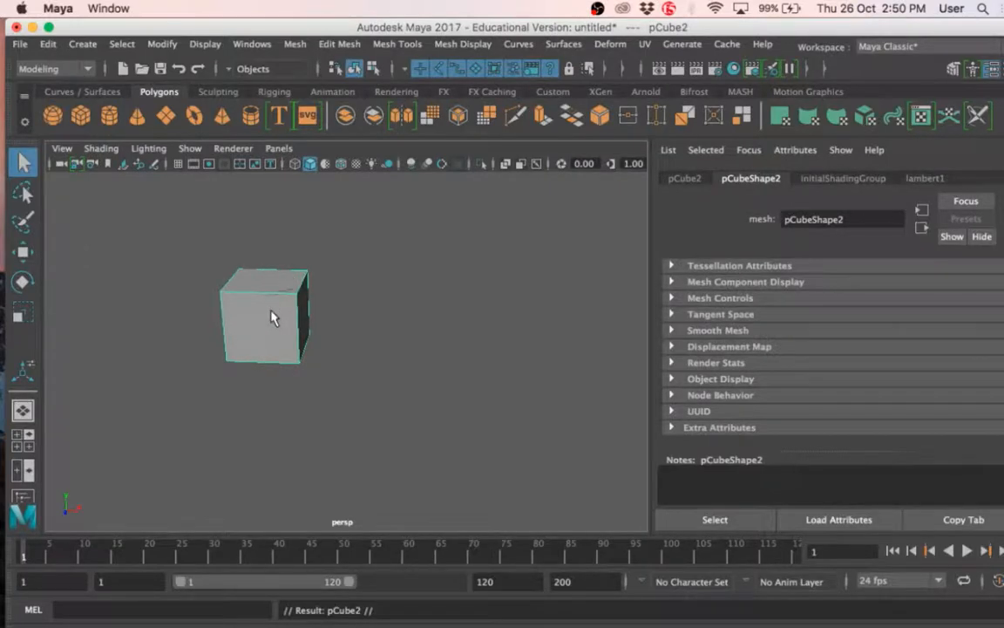
key(w)
drag(375, 325, 464, 324)
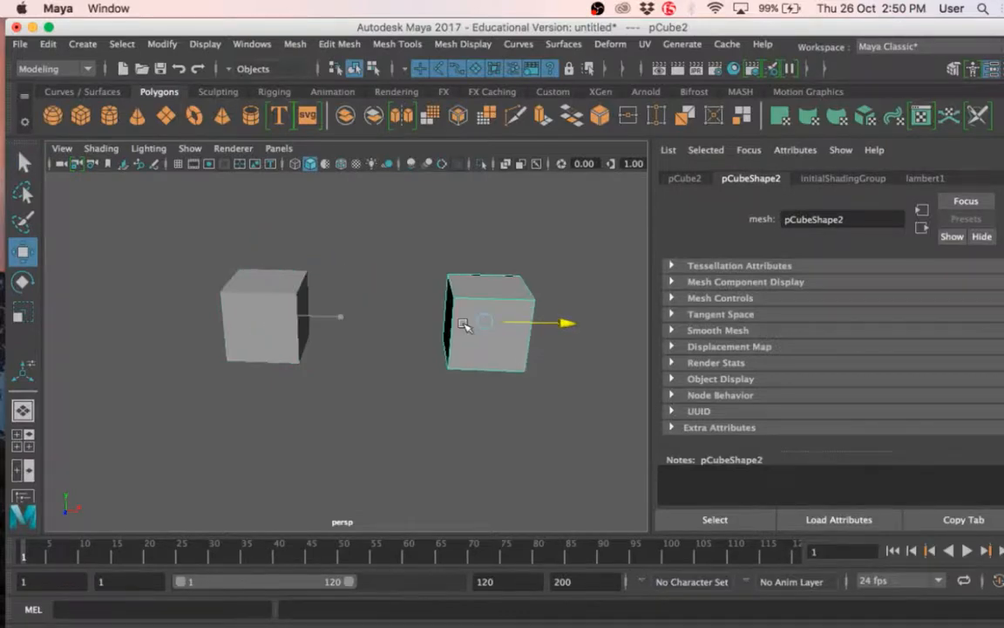
key(super+z)
key(super+shift+z)
key(super+z)
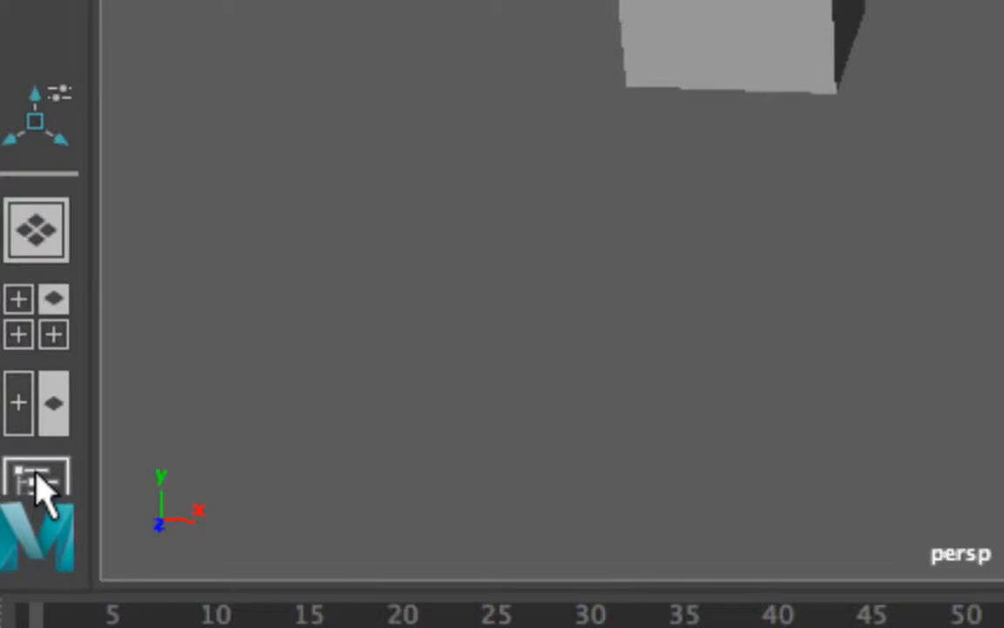
Show the Outliner alongside the viewport and select pCube1 and pCube2 in turn to identify them.
click(36, 479)
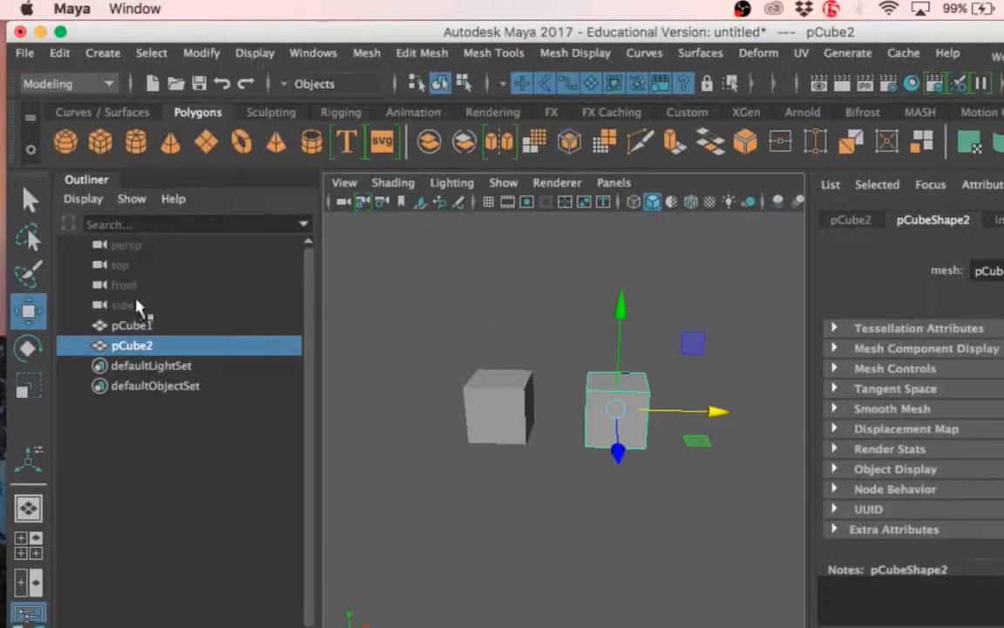
click(134, 327)
click(137, 342)
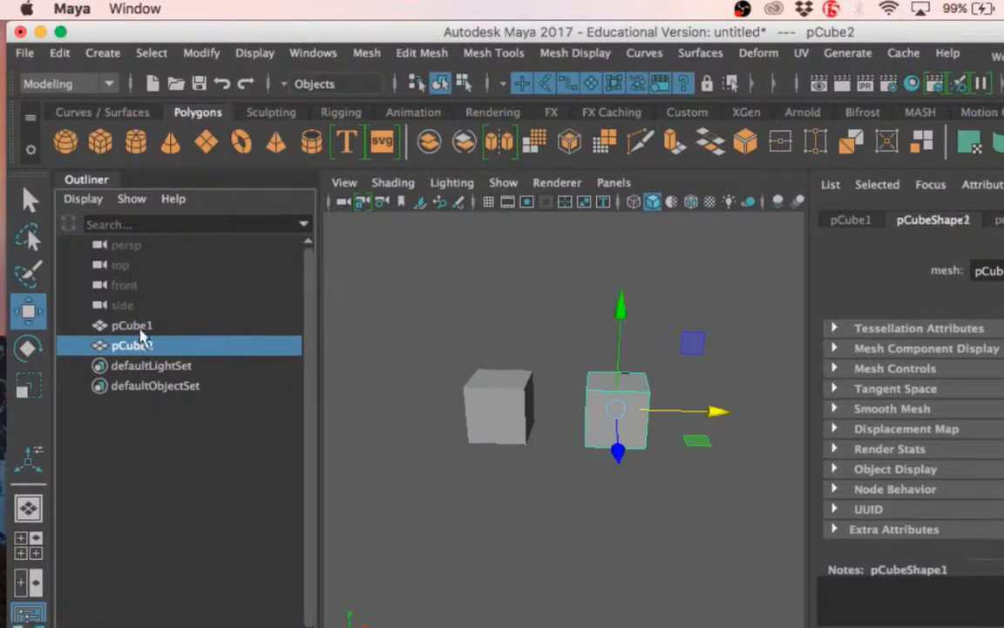
click(140, 329)
Duplicate pCube2 and move the copy along X to form an evenly spaced row of three cubes.
click(139, 343)
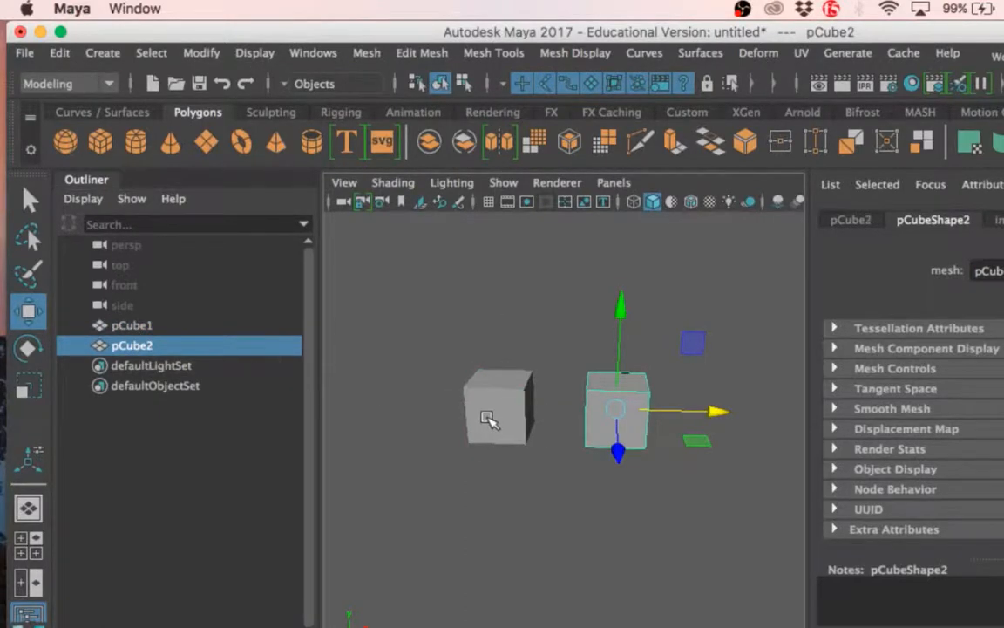
key(ctrl+d)
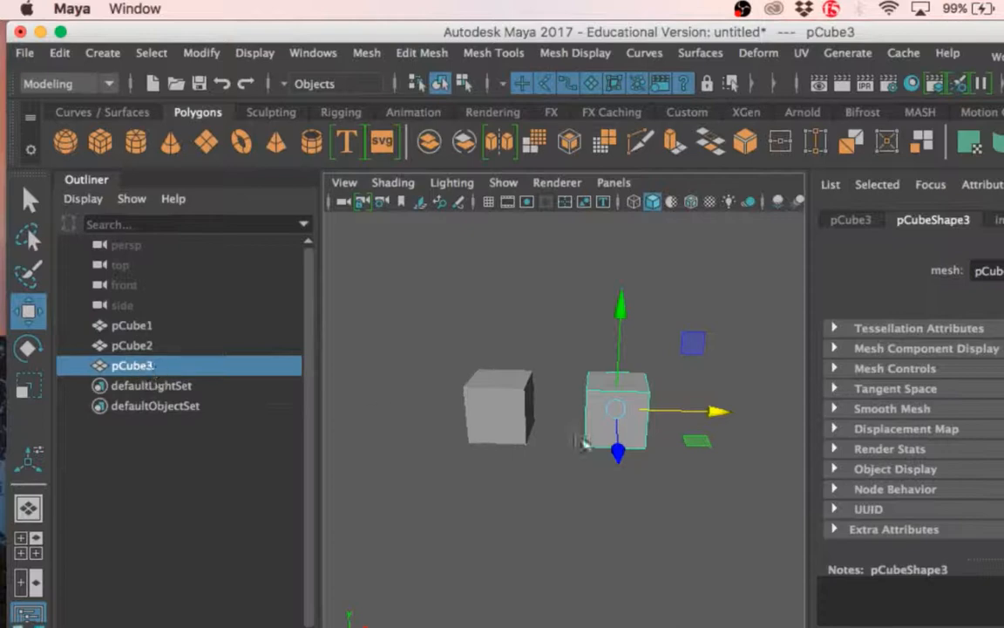
mouse_move(713, 413)
mouse_down()
mouse_move(778, 425)
mouse_move(729, 421)
mouse_up()
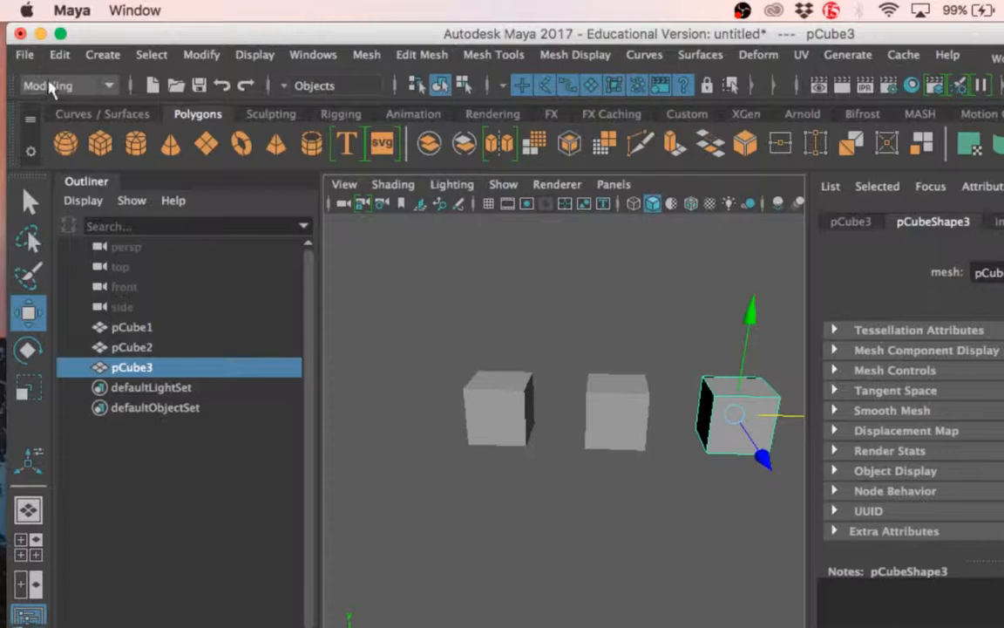
Copy the third cube, clear the selection, and paste the copy into the scene.
click(59, 54)
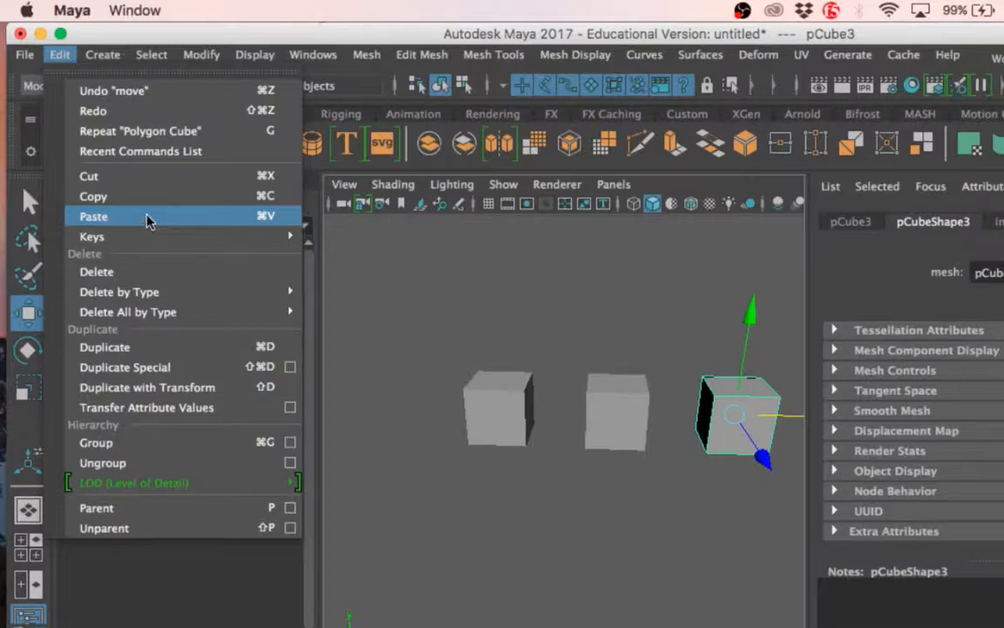
click(155, 197)
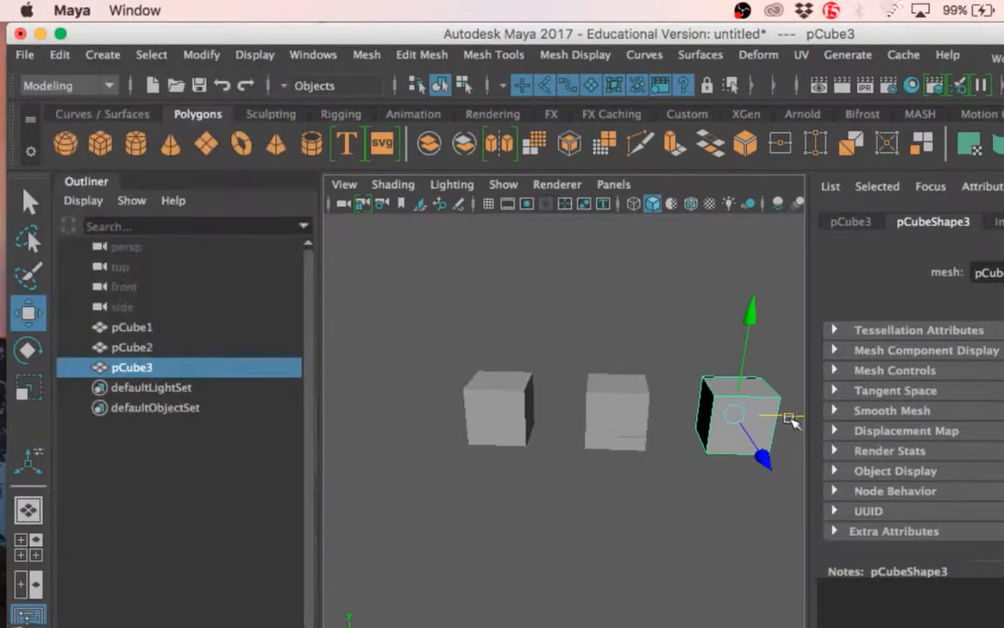
click(504, 543)
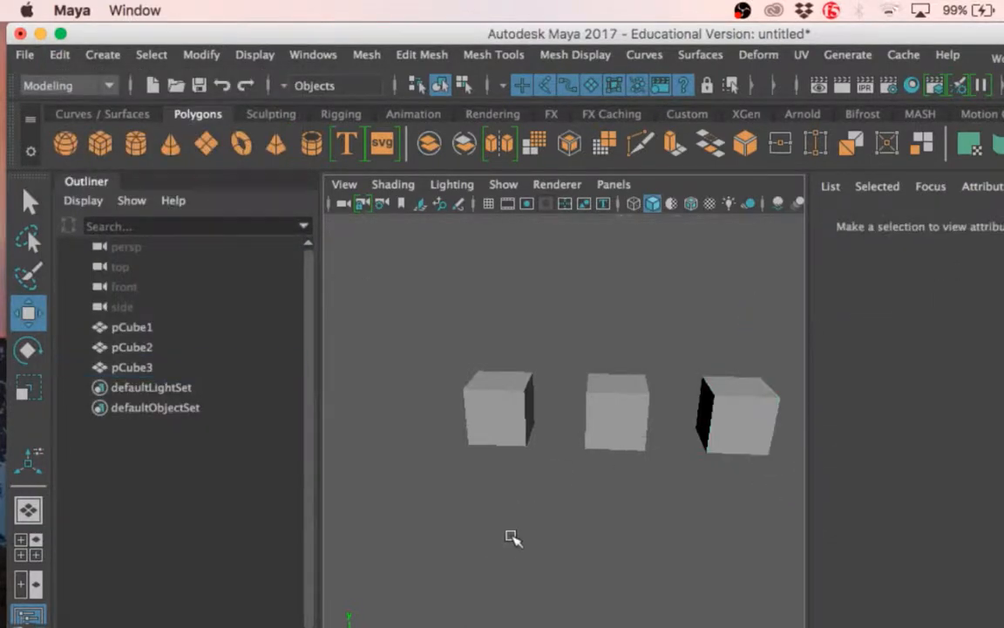
key(super+v)
scroll(523, 528, down, 8)
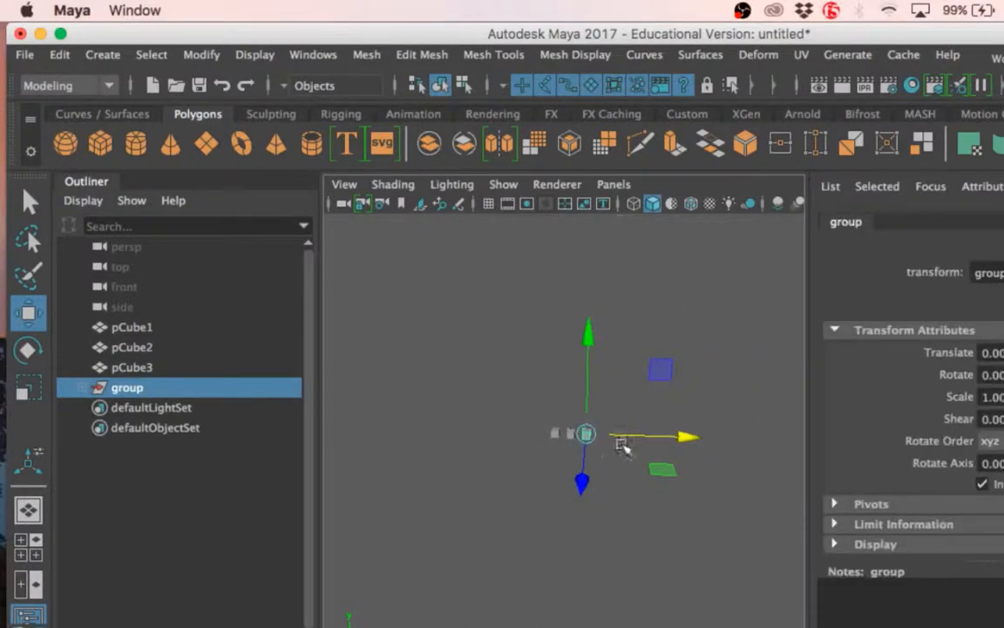
scroll(622, 444, up, 4)
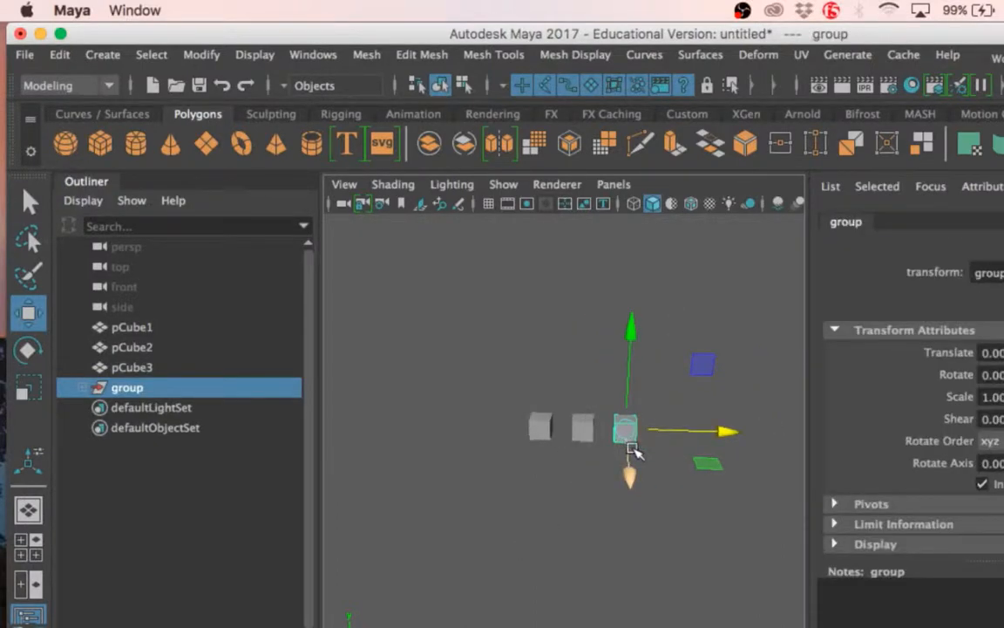
Select only the middle cube, pCube2, and group it.
click(661, 471)
click(588, 426)
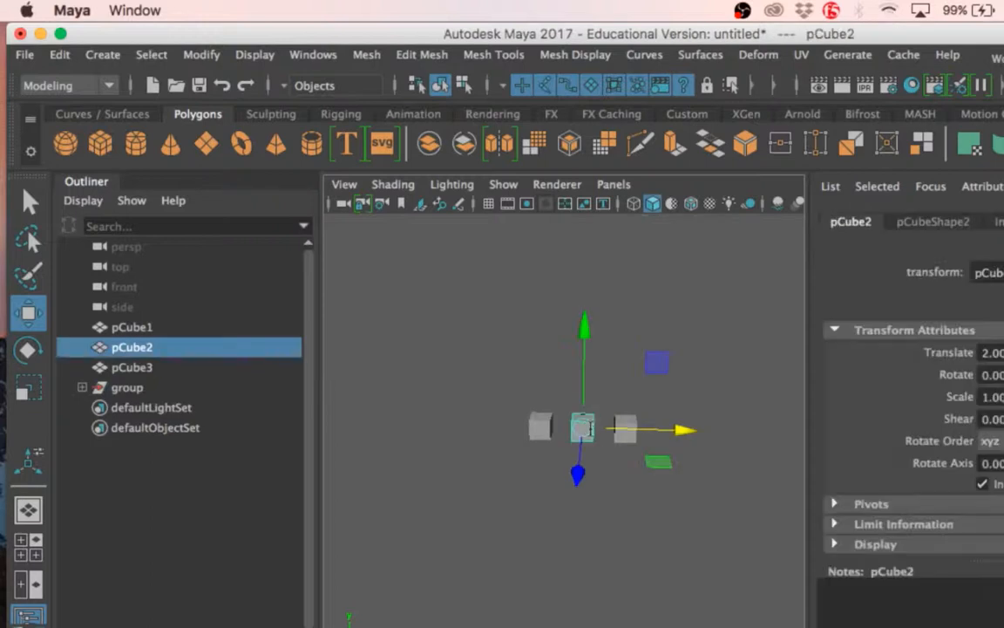
key(super+g)
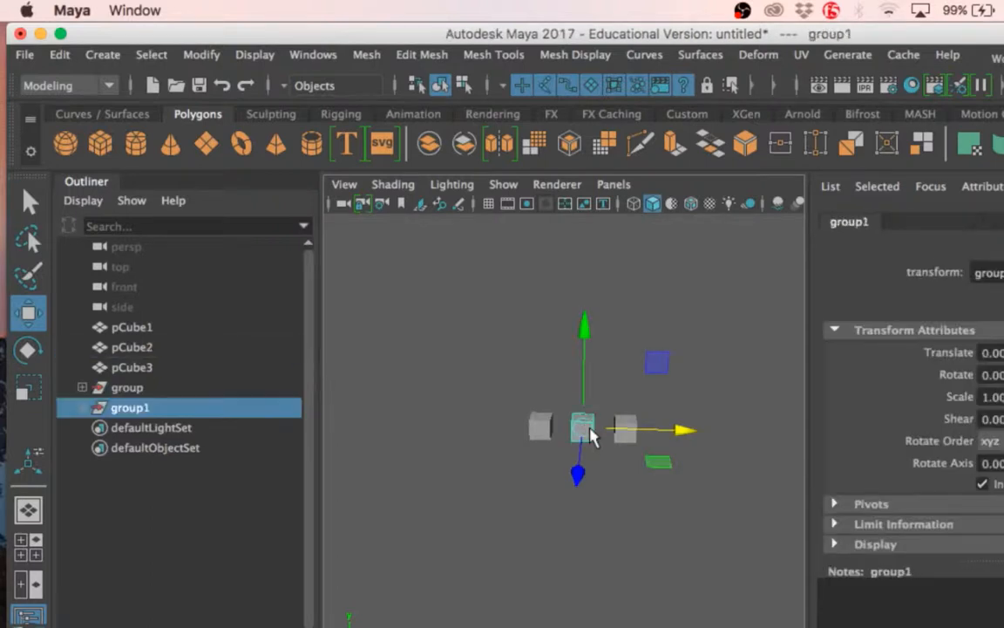
Expand group1 in the Outliner, move its cube along X to the far end of the row, and select pasted__pCube2.
click(82, 407)
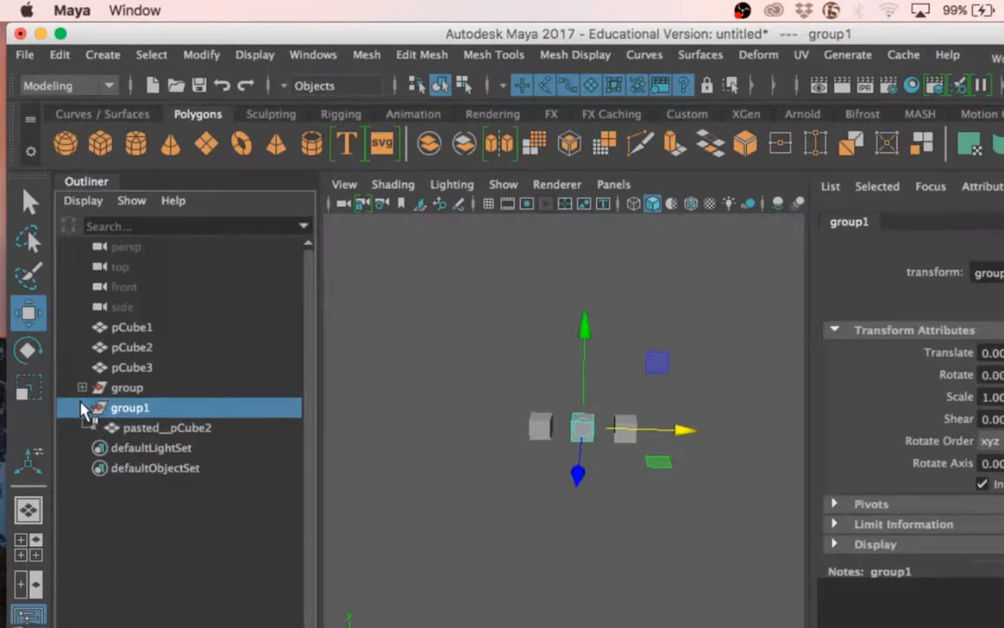
mouse_move(688, 431)
mouse_down()
mouse_move(735, 437)
mouse_move(670, 439)
mouse_up()
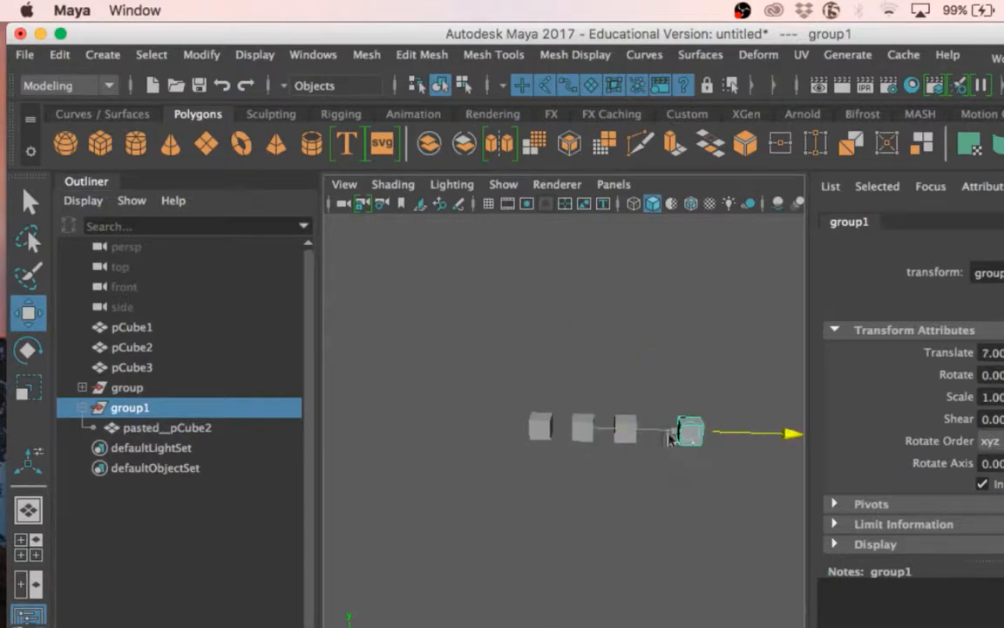
click(126, 426)
drag(755, 437, 678, 439)
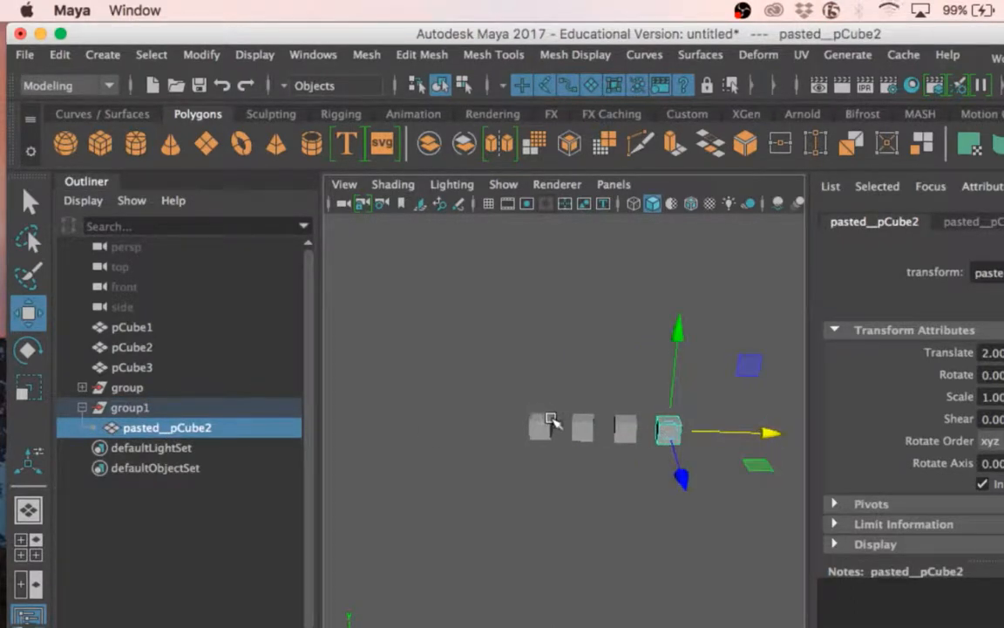
Select group in the Outliner and move it along negative X to the opposite end of the row, beyond pCube1.
click(524, 416)
click(133, 393)
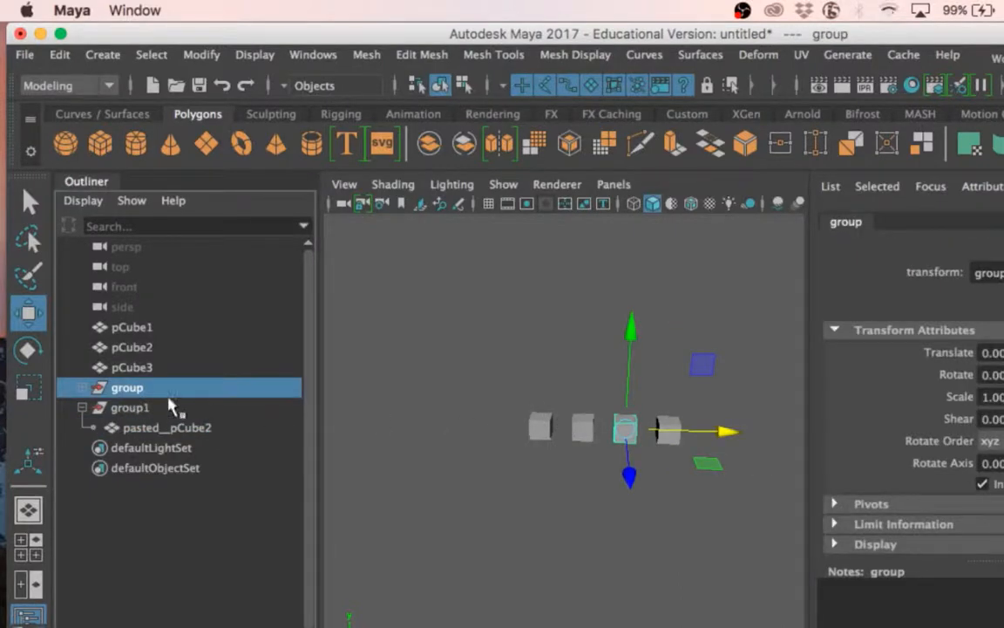
drag(729, 430, 460, 424)
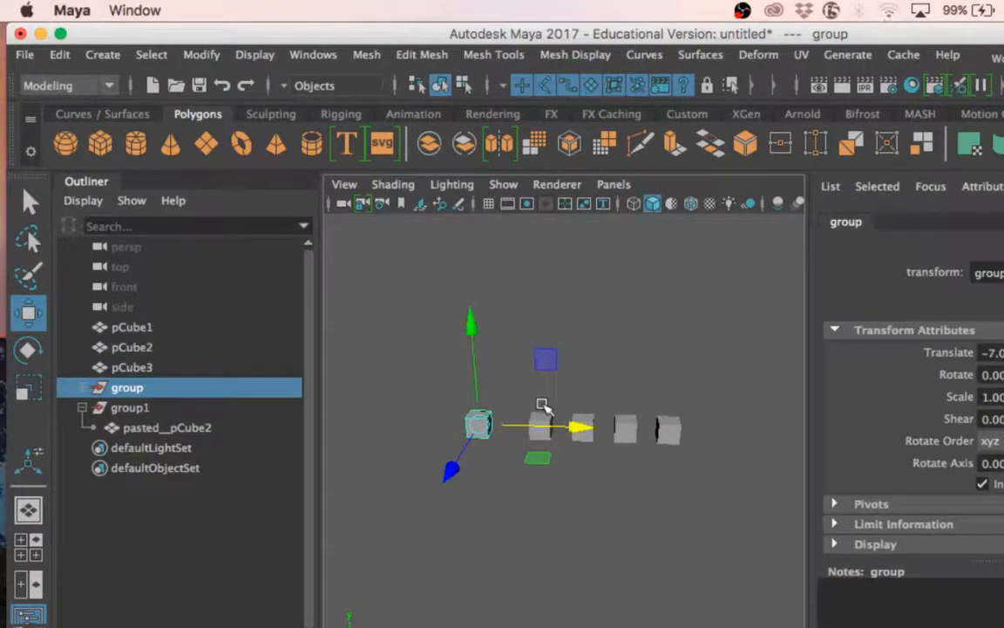
Expand group and select pasted__pCube3, group1, pasted__pCube2 and group in turn to compare the pasted hierarchies.
scroll(542, 406, up, 5)
scroll(542, 405, down, 3)
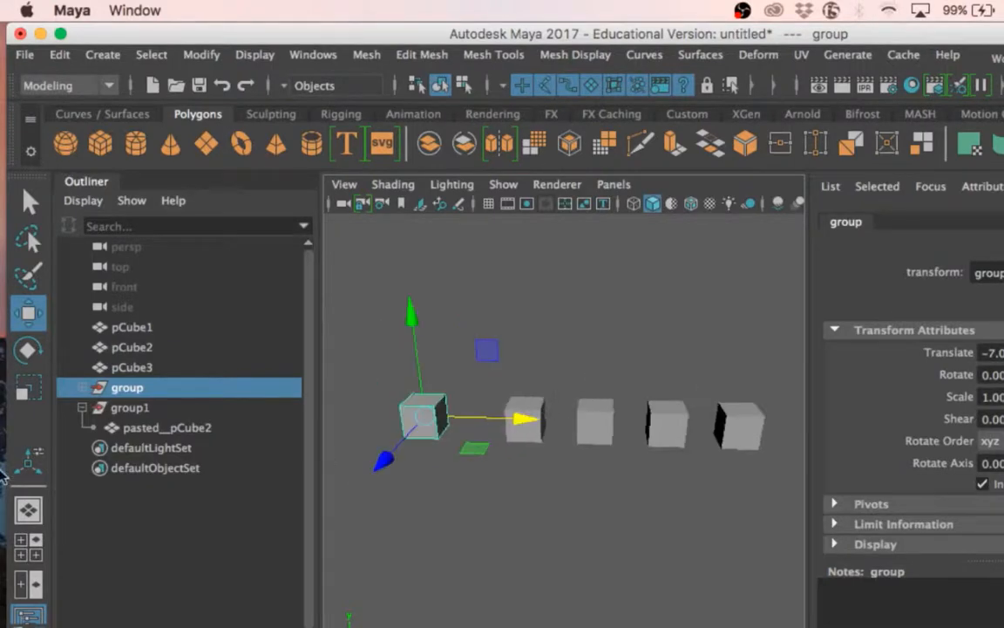
click(82, 388)
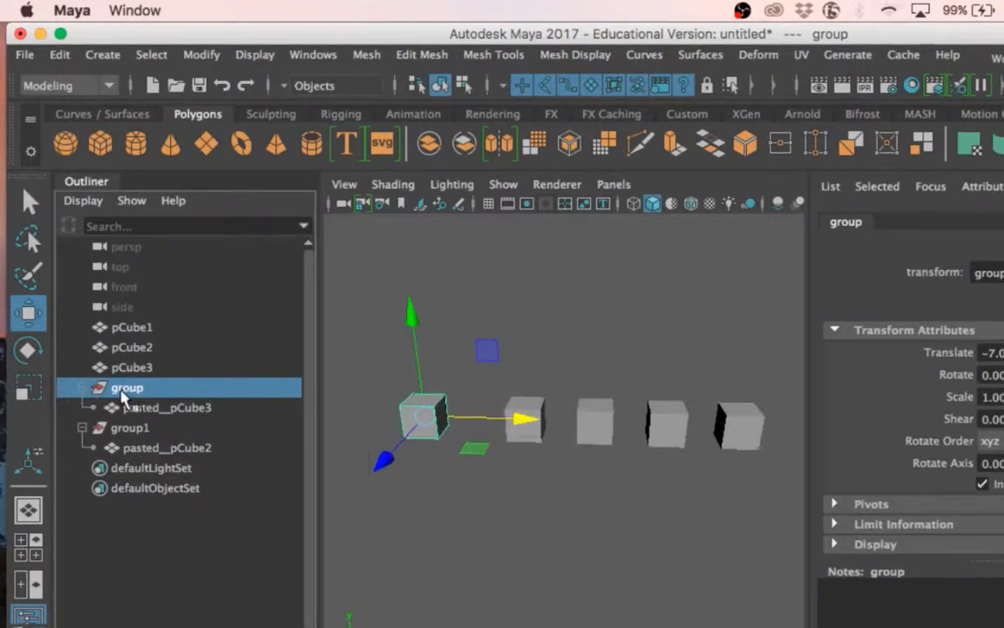
click(140, 407)
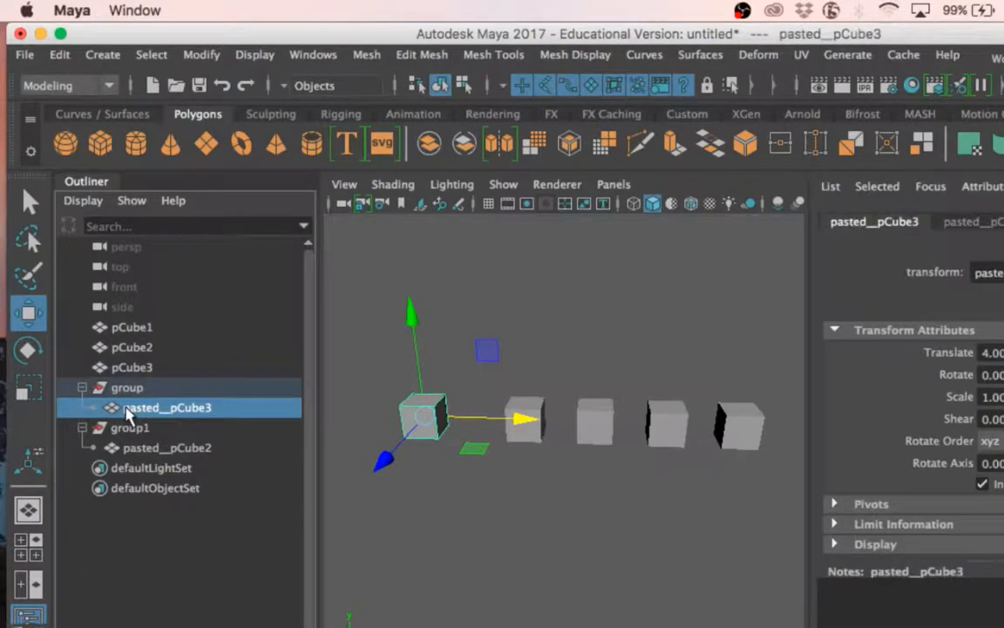
click(131, 427)
click(131, 447)
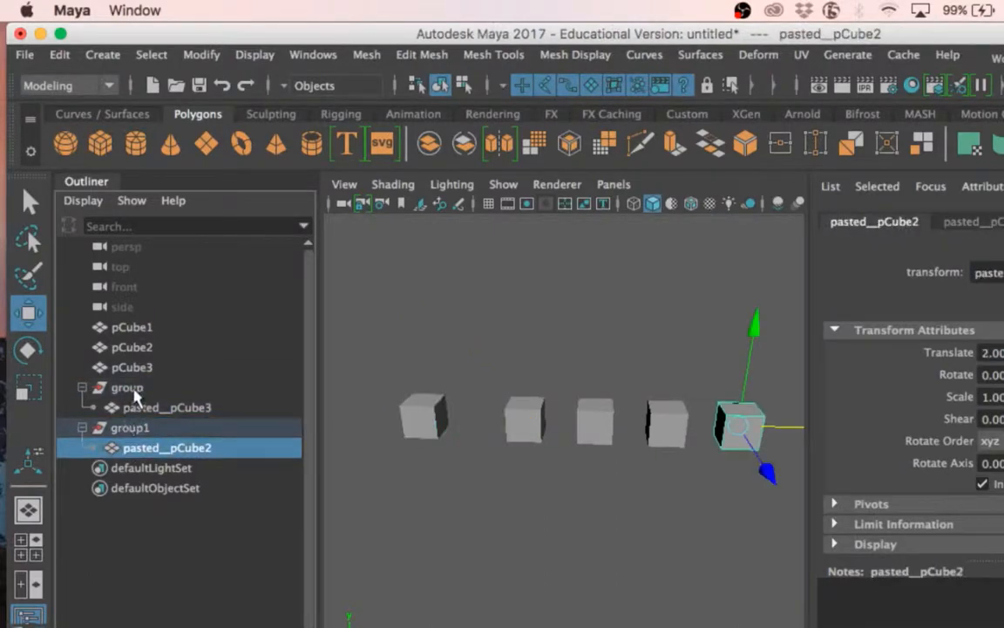
click(131, 388)
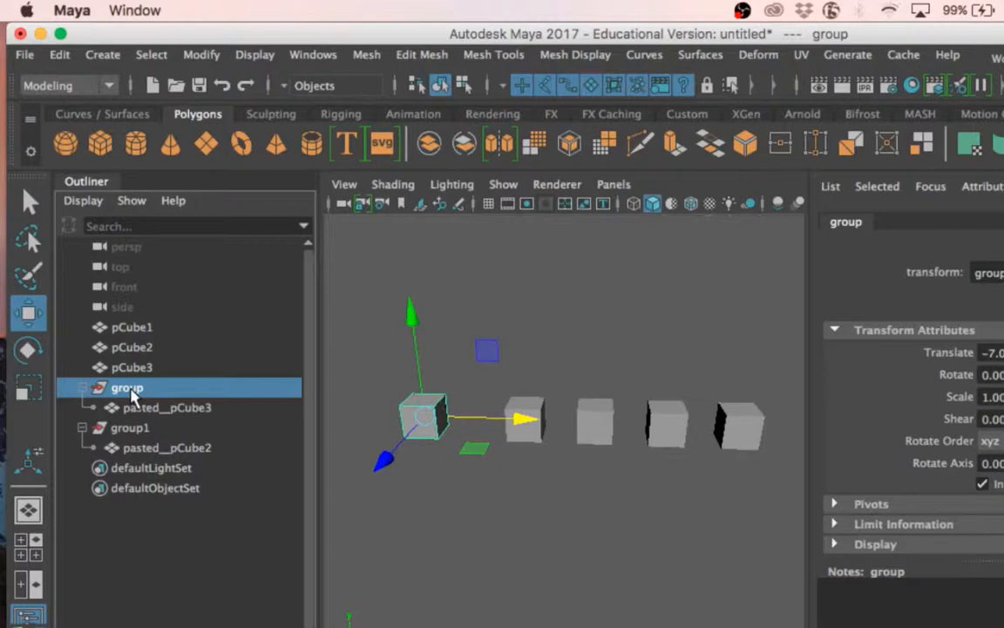
click(59, 54)
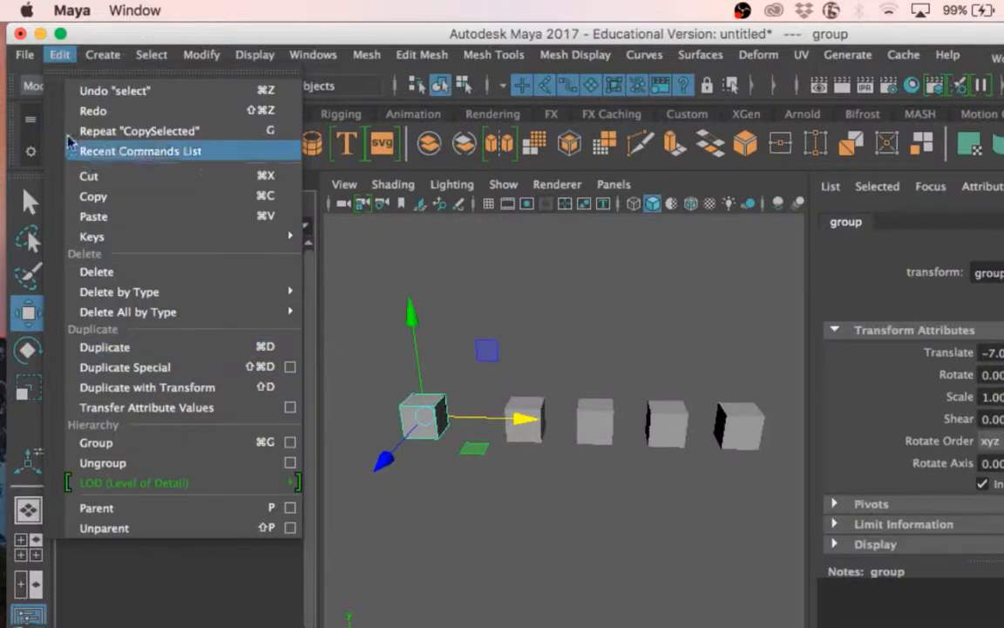
click(24, 54)
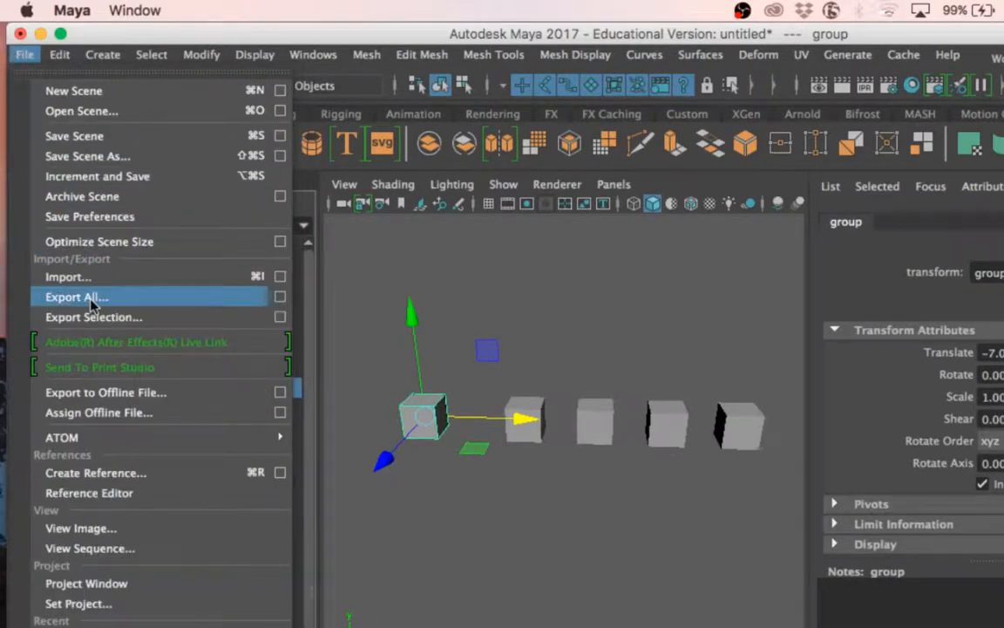
click(59, 54)
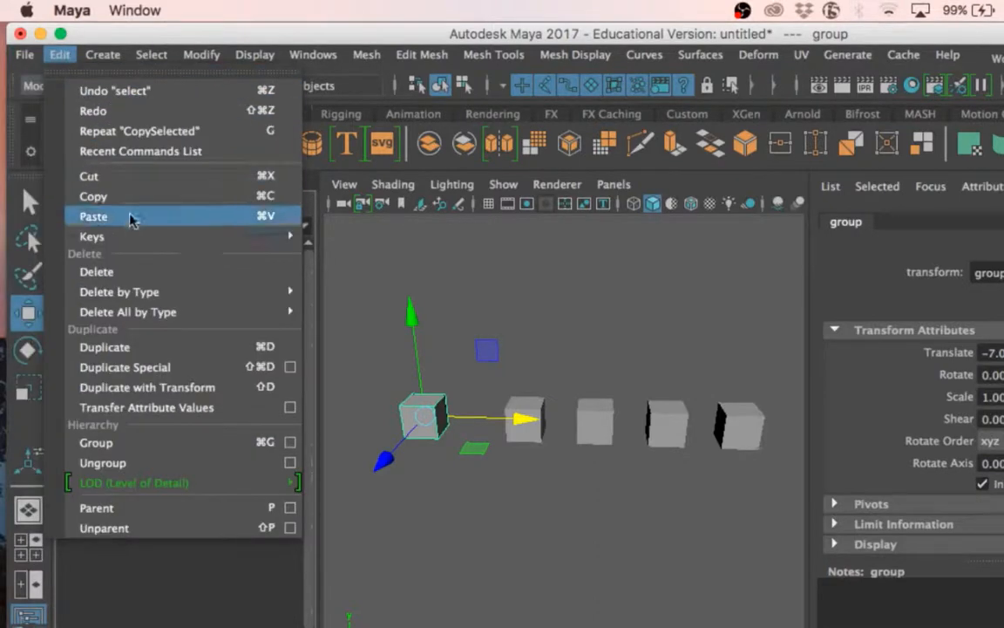
key(Escape)
Show the Channel Box, compare the transform values of pasted__pCube3 and other cubes, and select all five cubes.
click(144, 408)
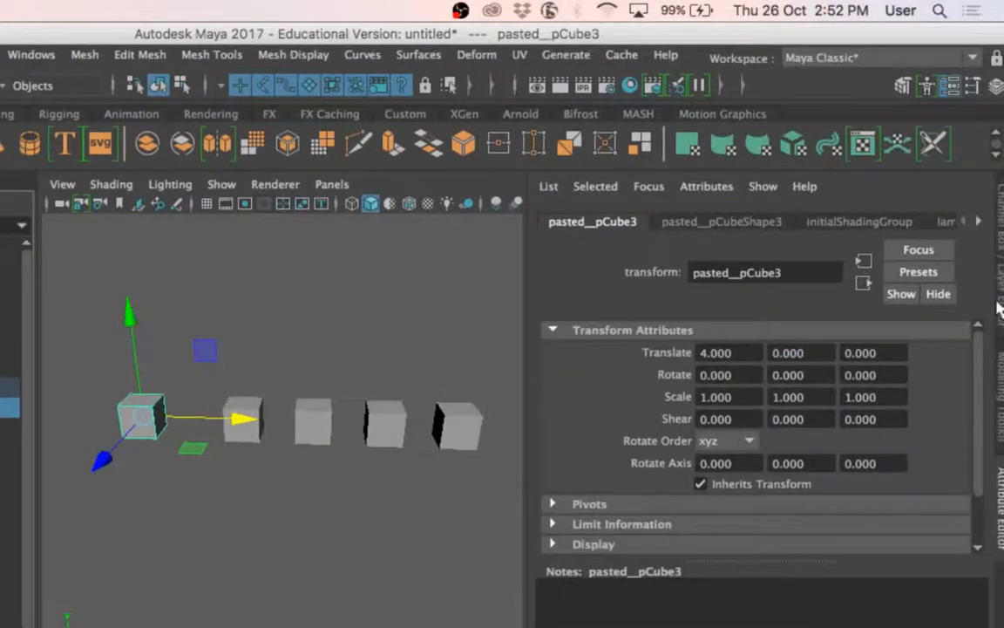
click(999, 298)
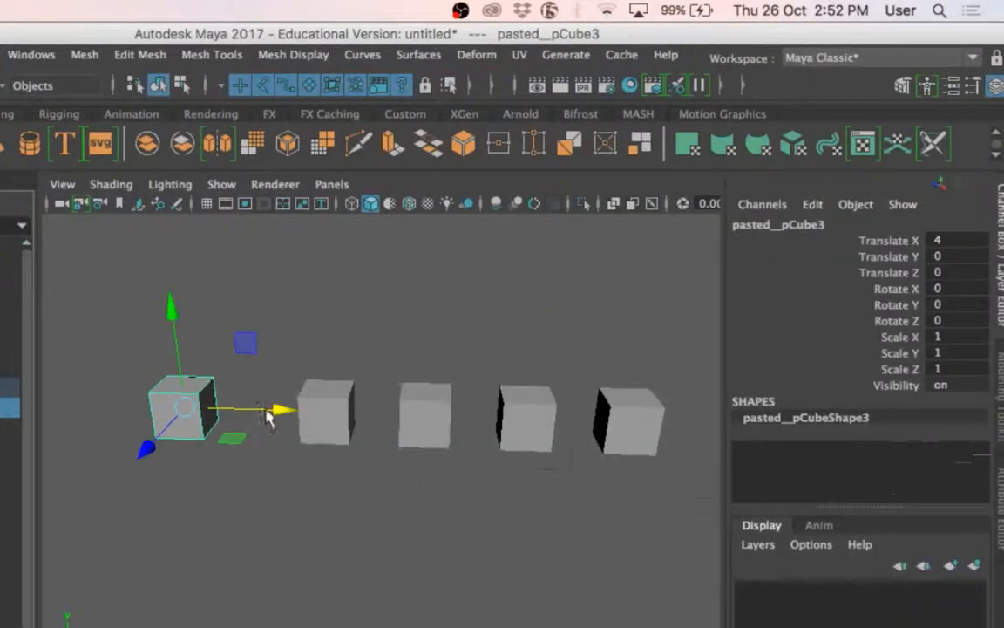
click(611, 427)
click(432, 436)
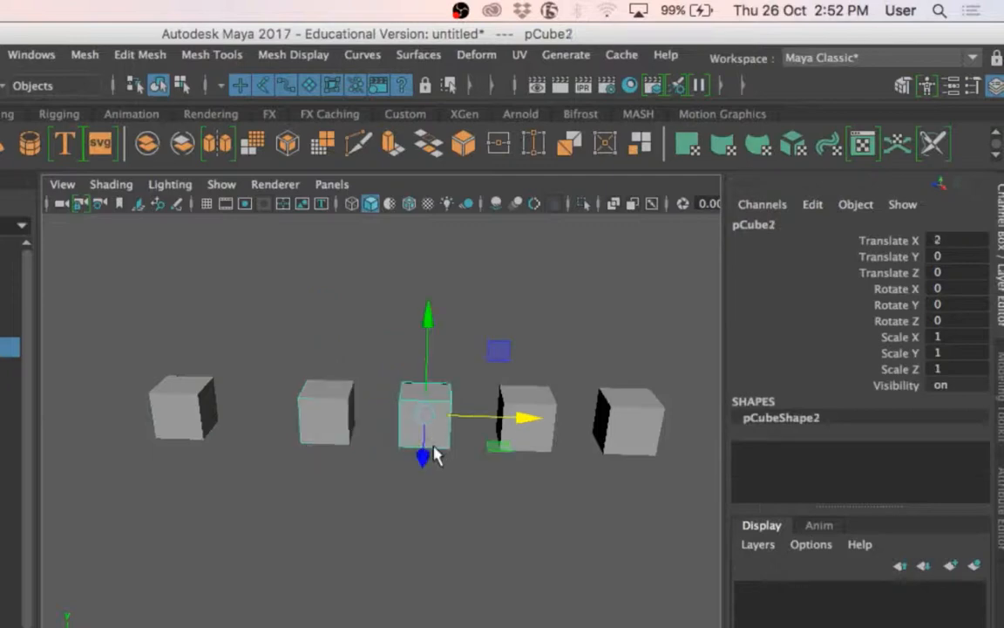
drag(57, 320, 789, 561)
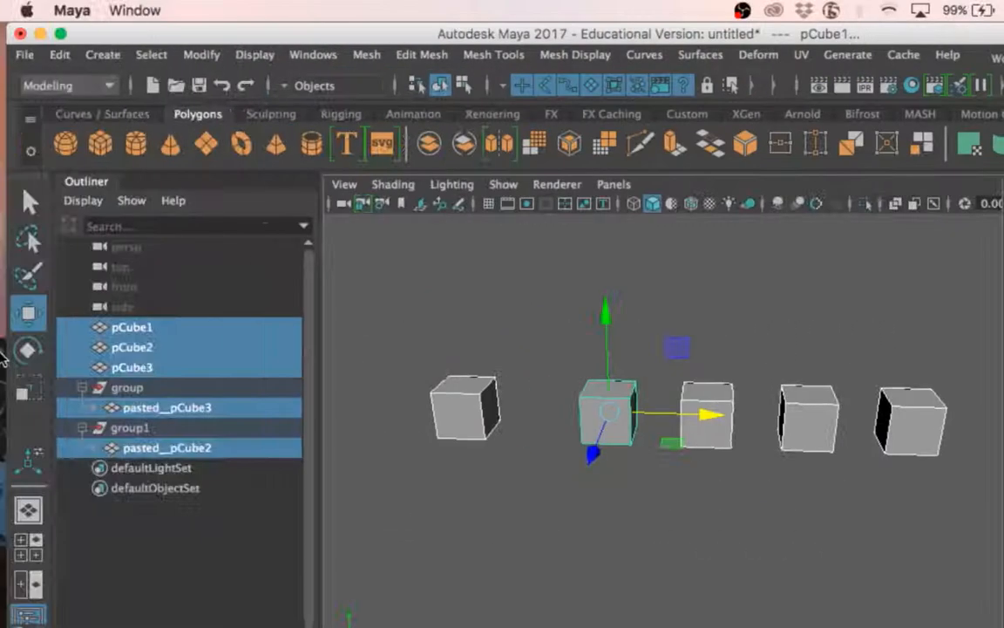
Select group and its child pasted__pCube3 alternately in the Outliner to examine the parent-child relationship.
click(130, 369)
click(127, 387)
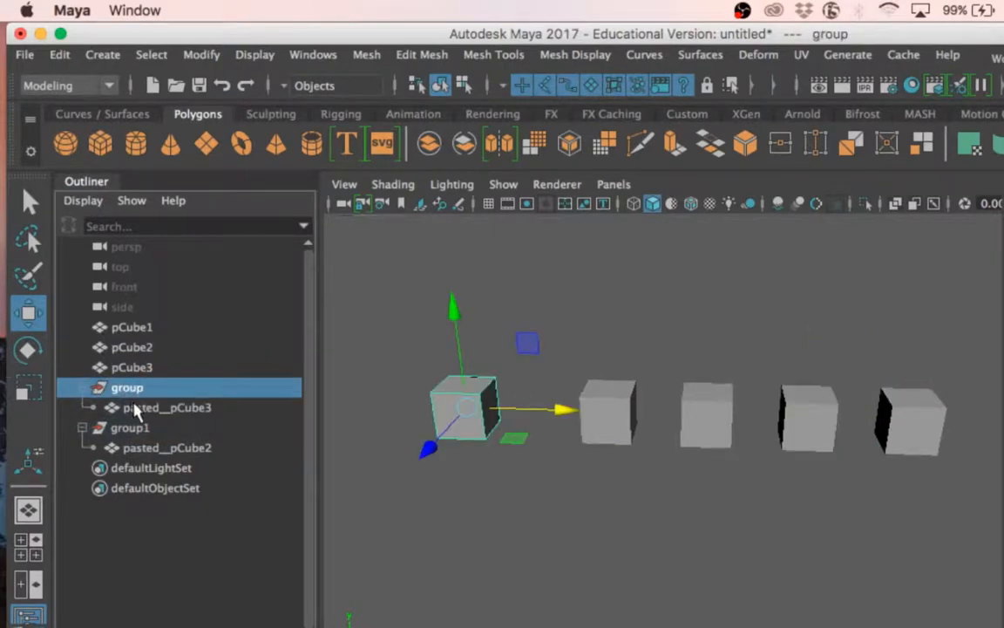
click(134, 406)
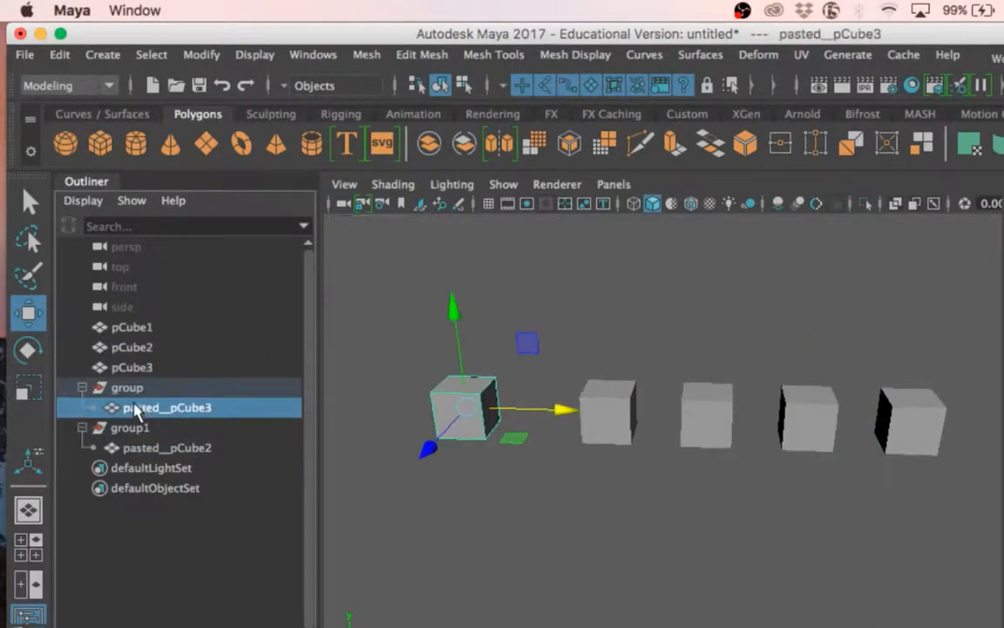
click(134, 392)
click(136, 407)
click(134, 390)
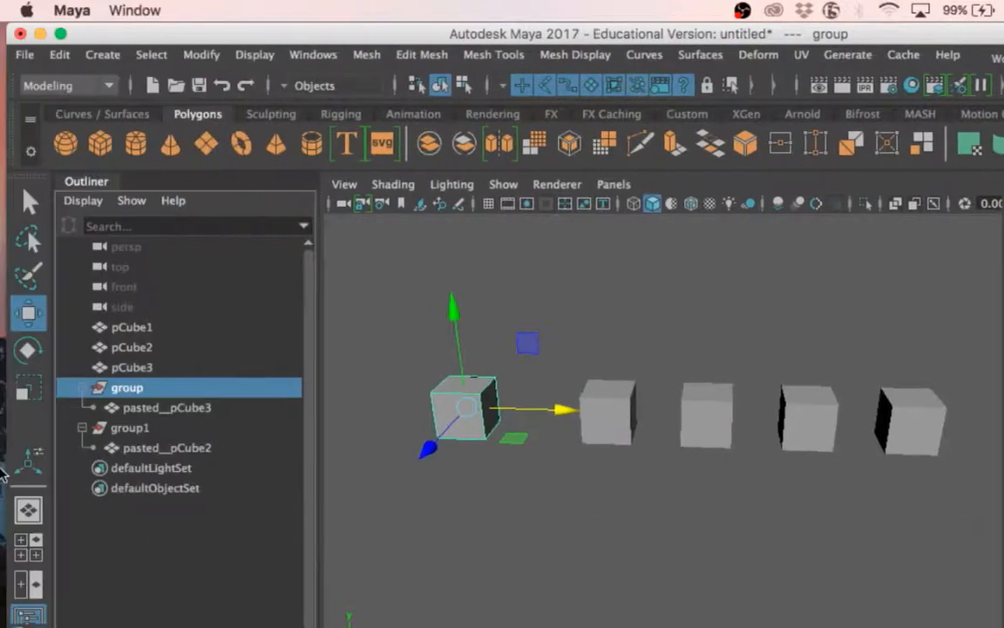
Collapse group and group1 in the Outliner and delete both groups with their pasted cubes.
click(82, 388)
click(82, 408)
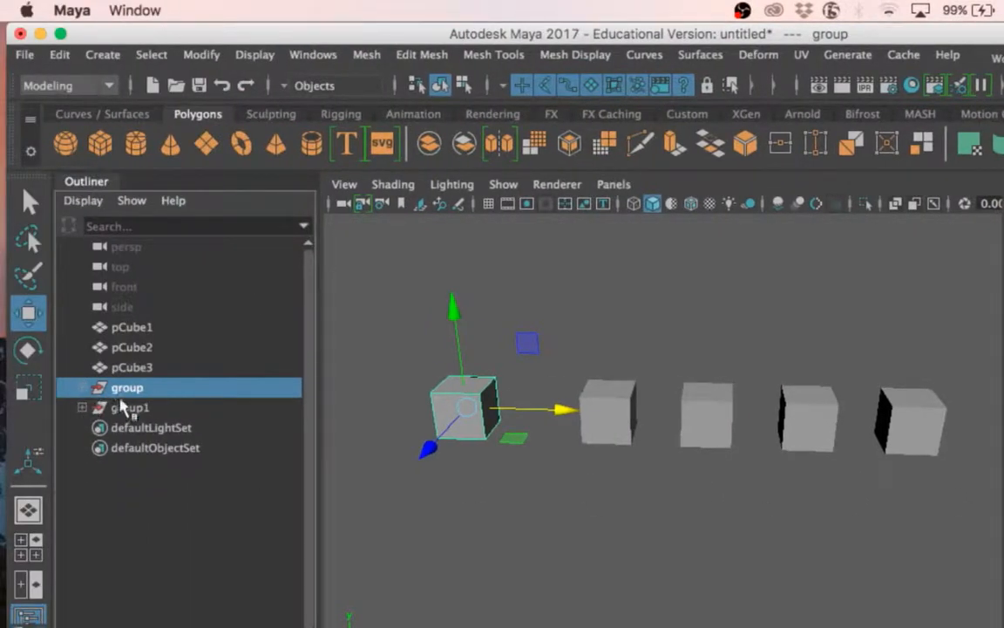
shift+click(135, 408)
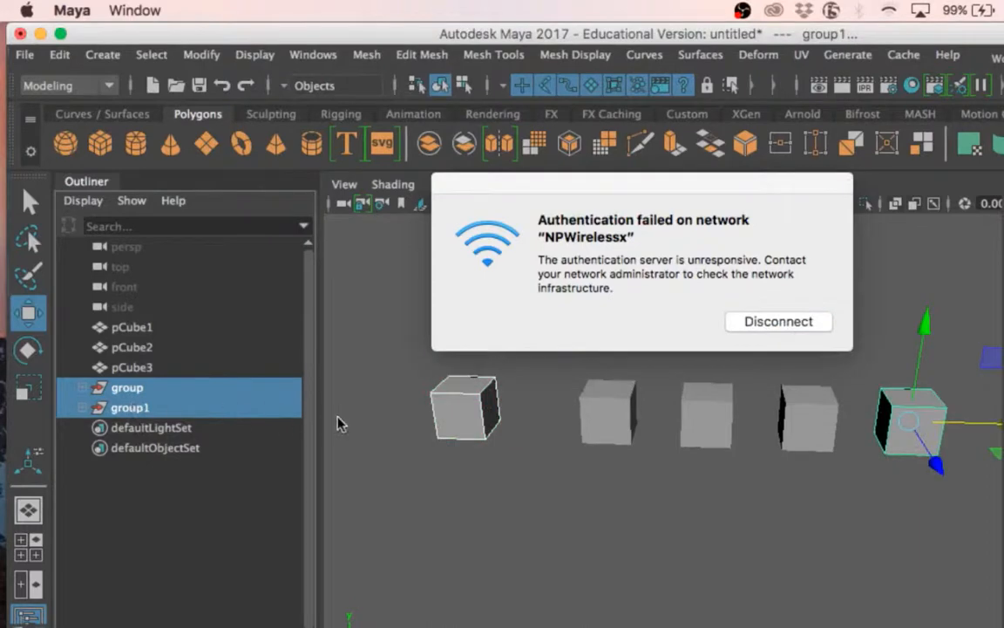
key(Delete)
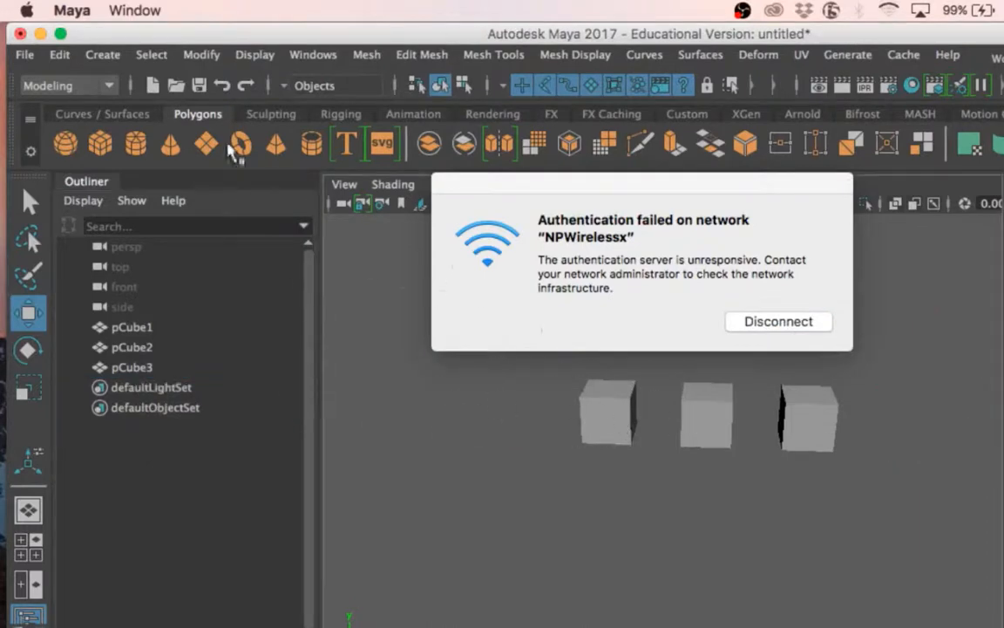
Dismiss the network authentication alert by disconnecting, and select pCube1.
click(59, 54)
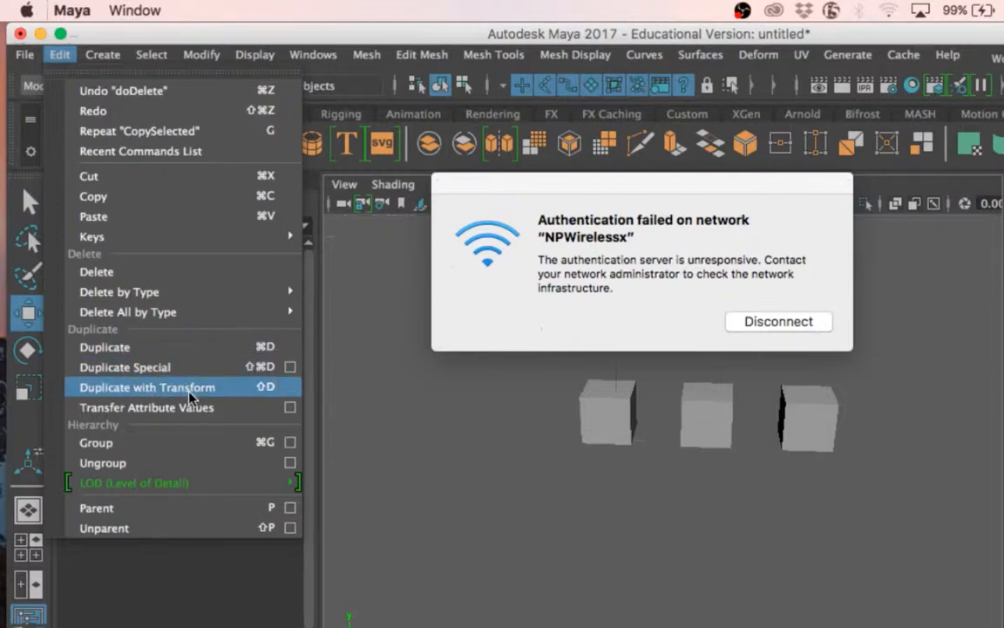
click(513, 405)
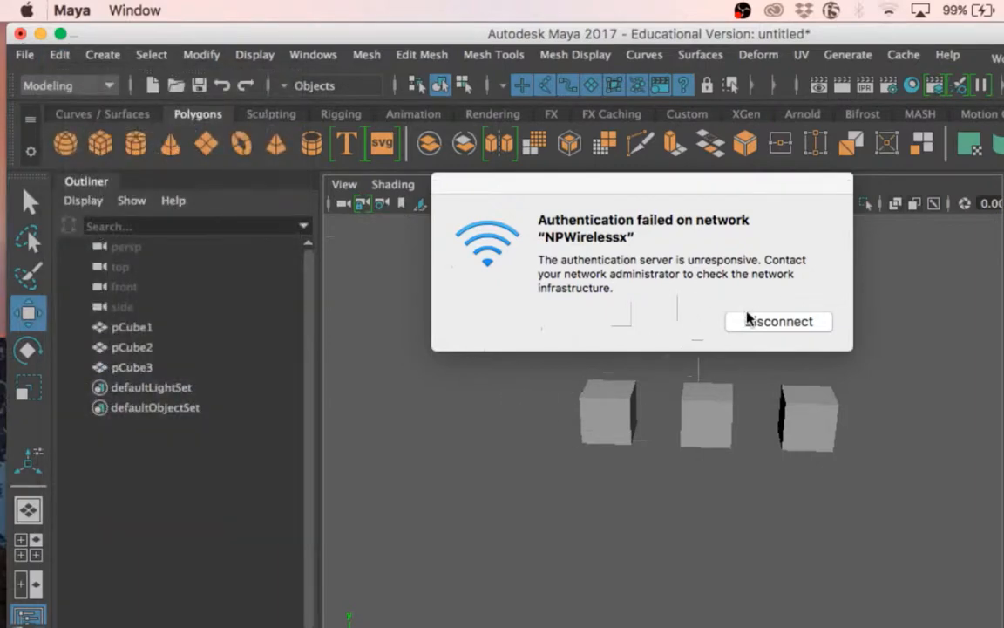
click(748, 321)
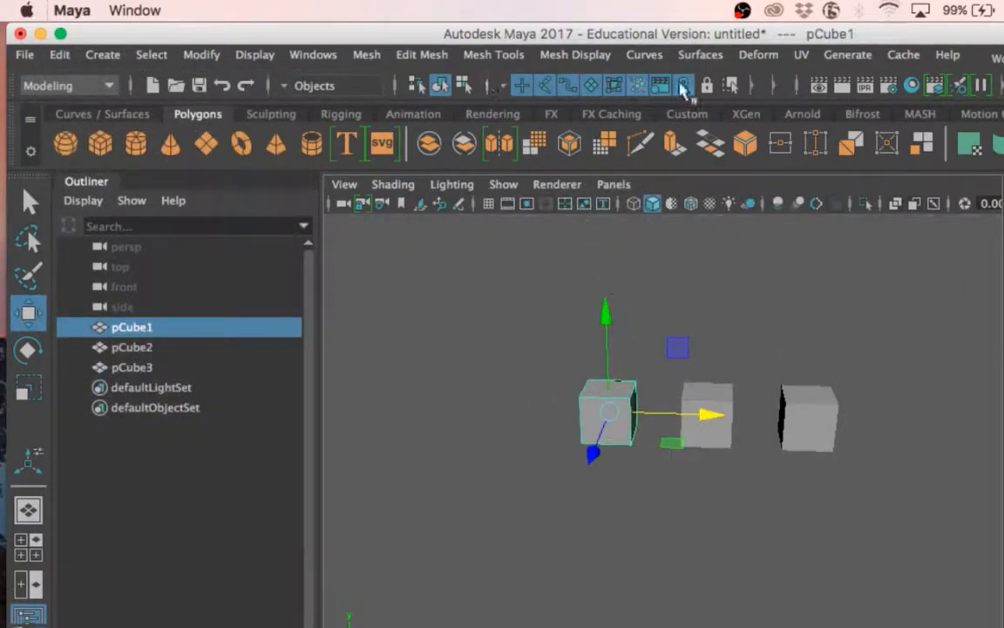
Reveal the collapsed snapping controls, try moving pCube1 along X, and undo the move.
click(761, 86)
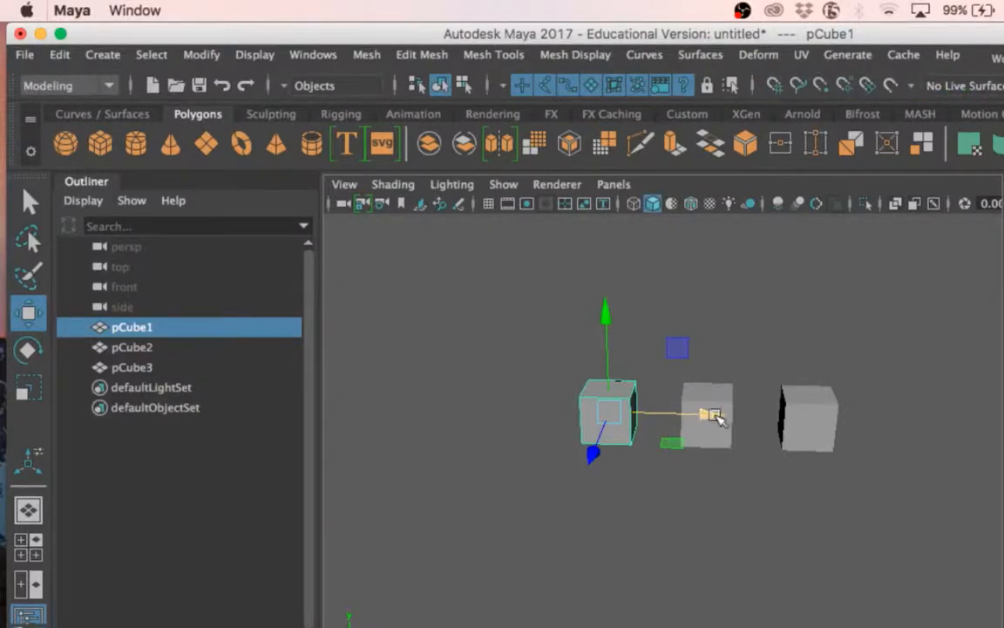
drag(713, 415, 691, 464)
key(ctrl+z)
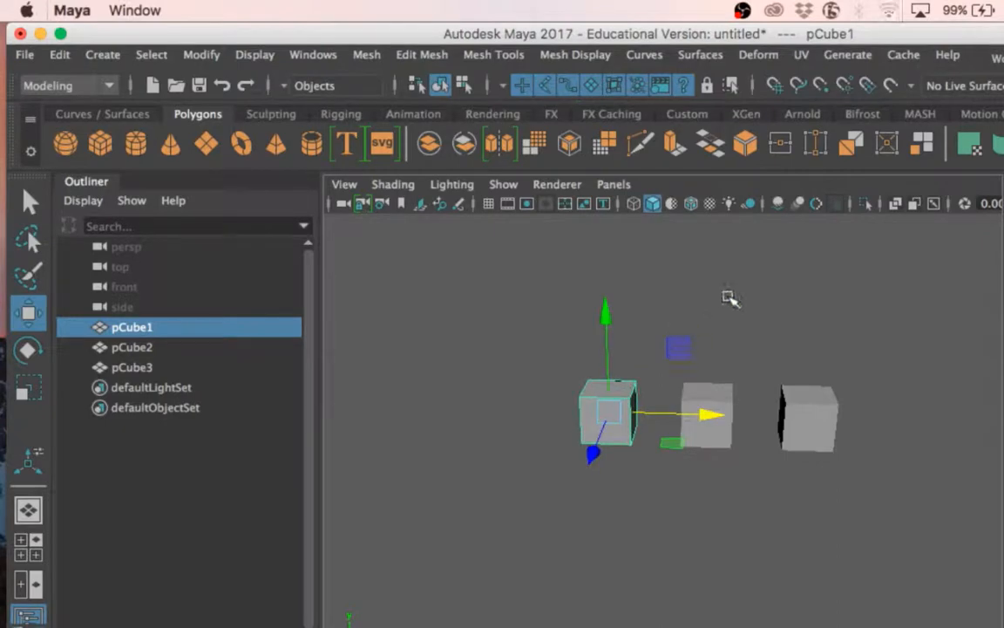
click(61, 34)
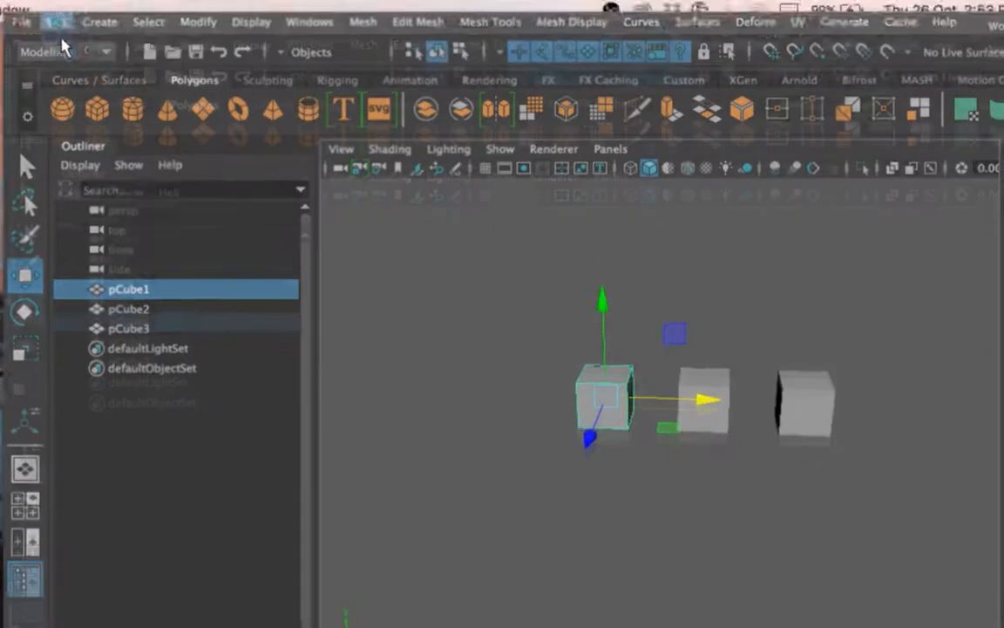
click(53, 9)
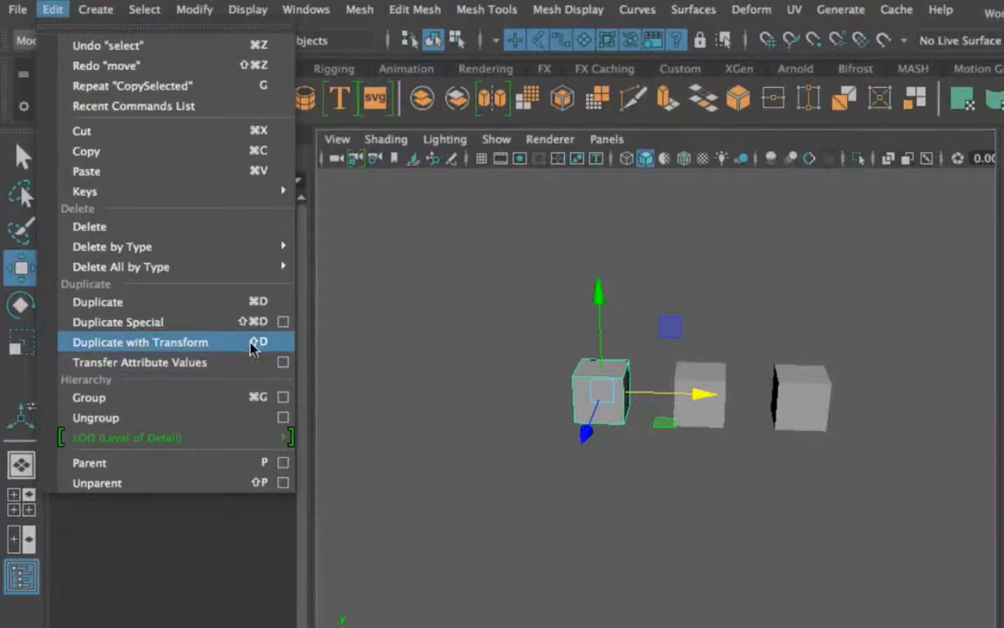
click(420, 384)
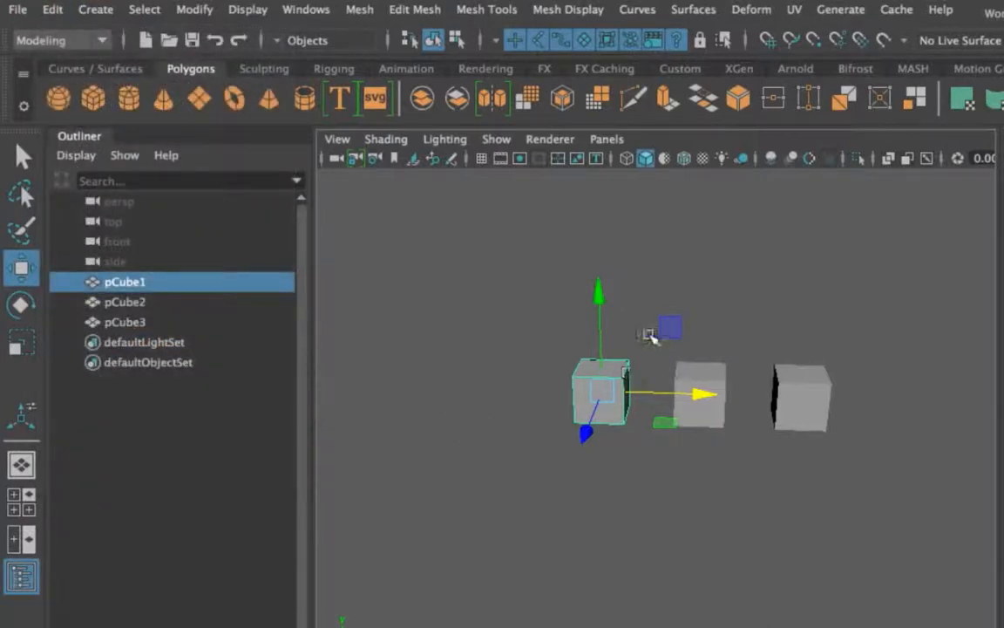
Duplicate pCube1 and move the copy up along Y so it sits directly above the original.
click(596, 294)
click(610, 377)
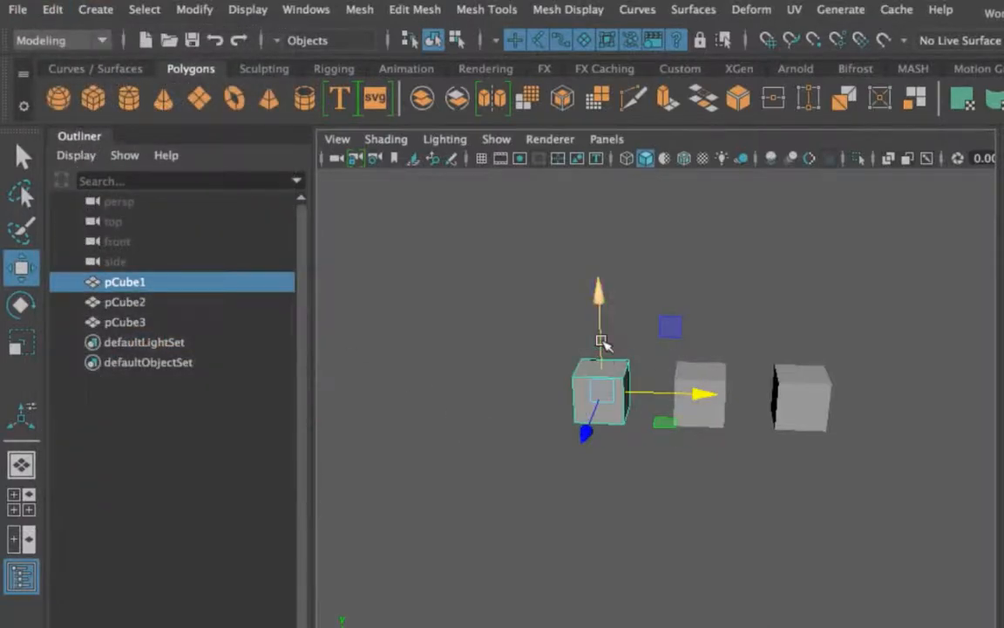
key(ctrl+d)
drag(598, 297, 594, 199)
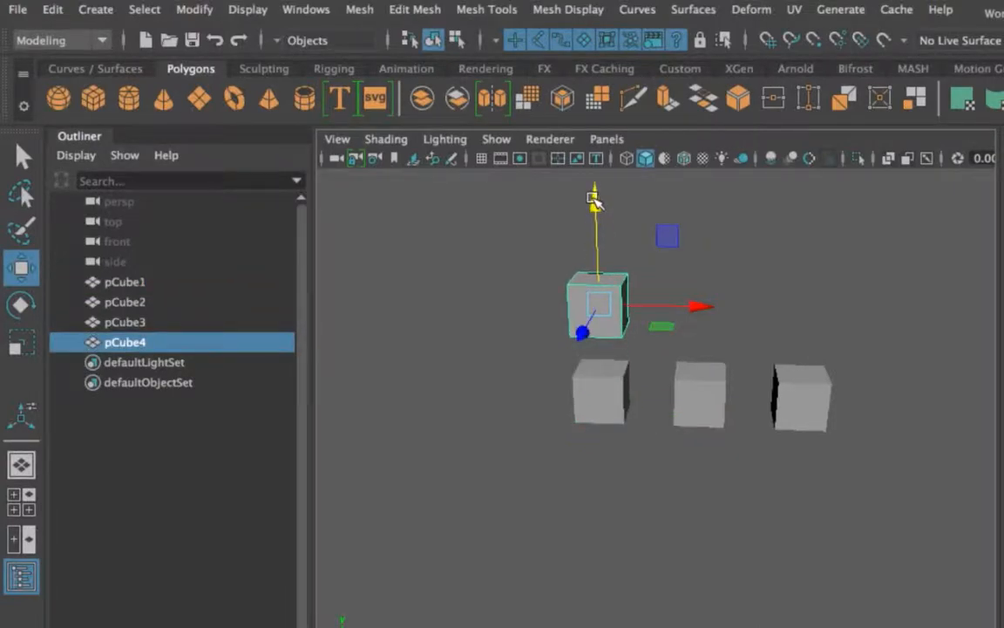
scroll(654, 400, down, 5)
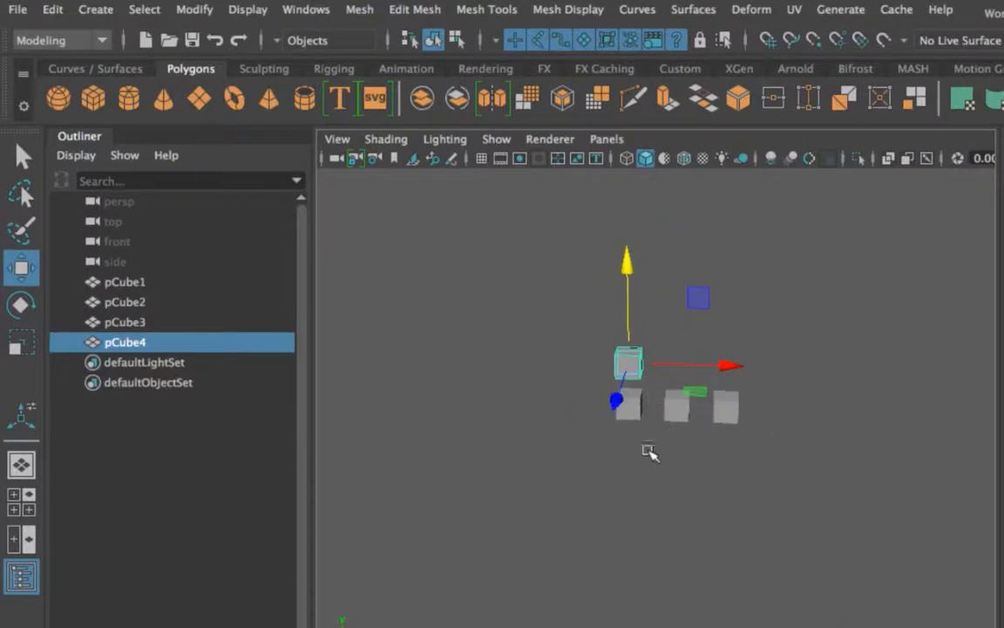
alt+middle_drag(648, 451, 599, 491)
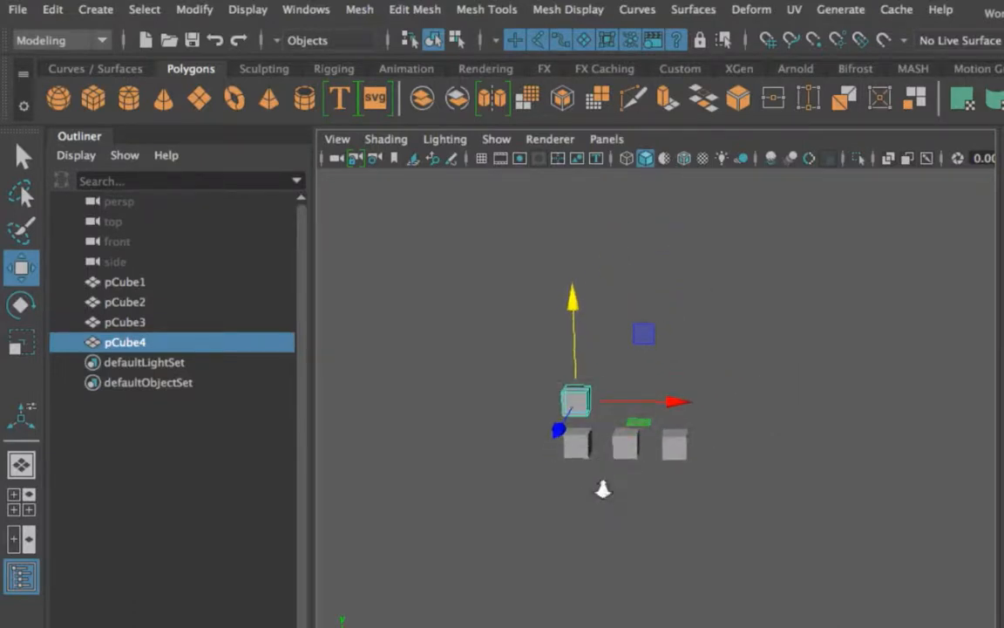
Repeat Duplicate with Transform four times from pCube4 to extend the vertical stack of evenly spaced cubes, and clear the selection.
scroll(604, 489, up, 2)
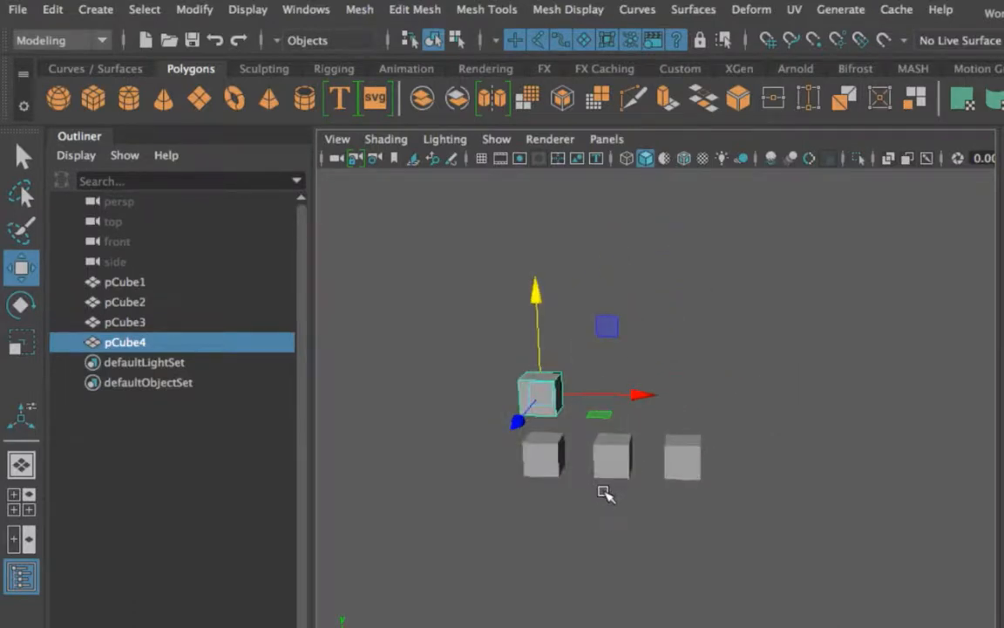
key(shift+d)
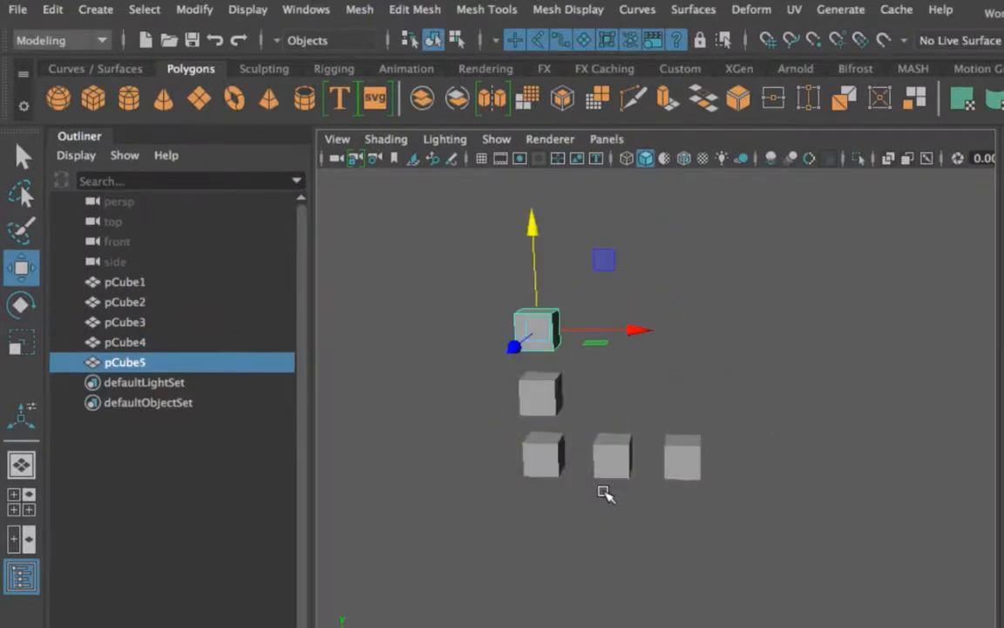
key(shift+d)
key(shift+d)
scroll(605, 493, down, 3)
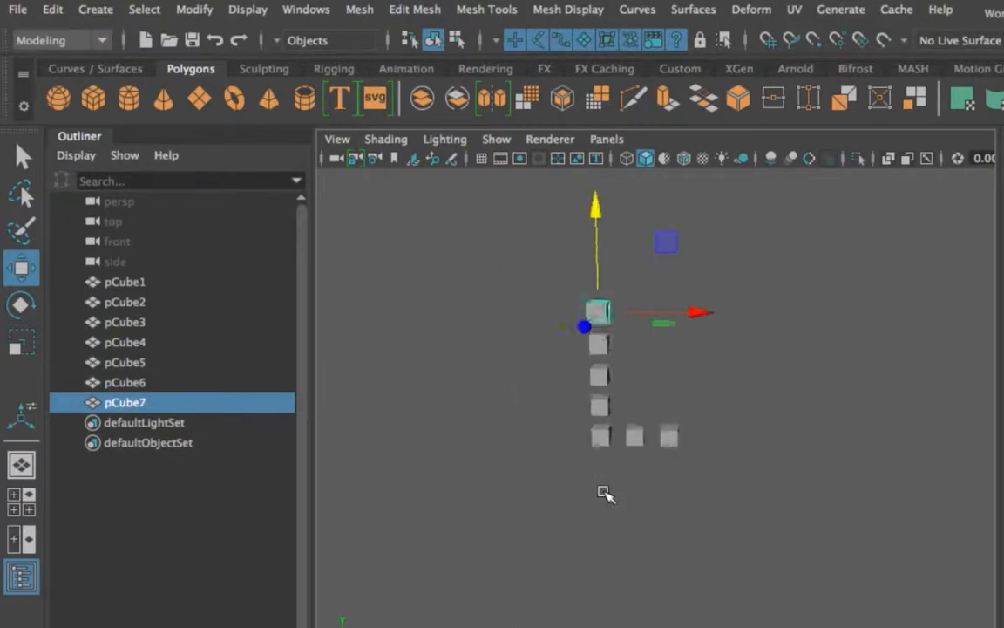
scroll(605, 493, up, 2)
key(shift+d)
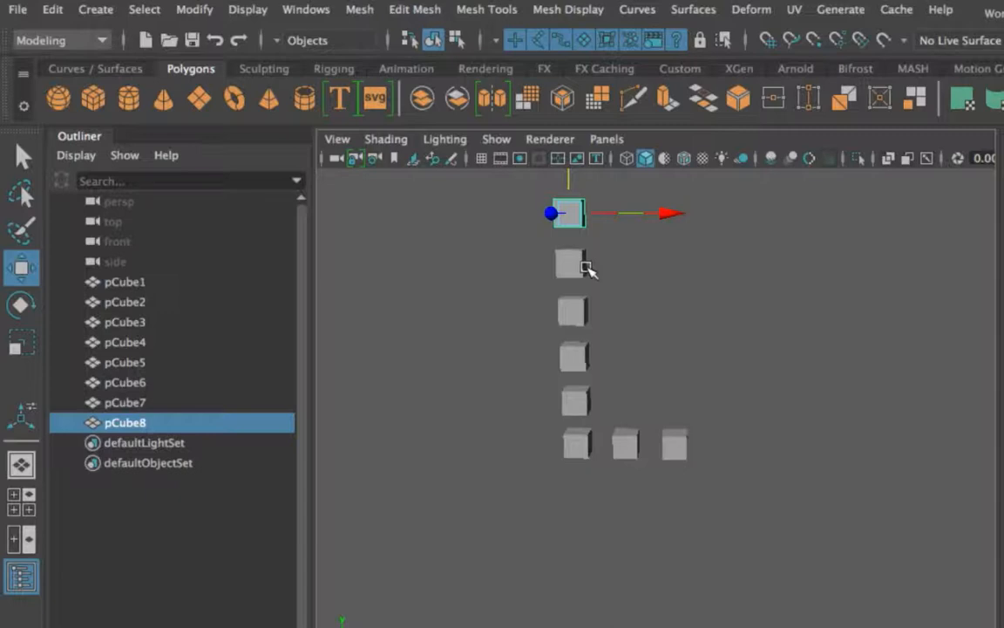
scroll(542, 336, down, 3)
click(510, 354)
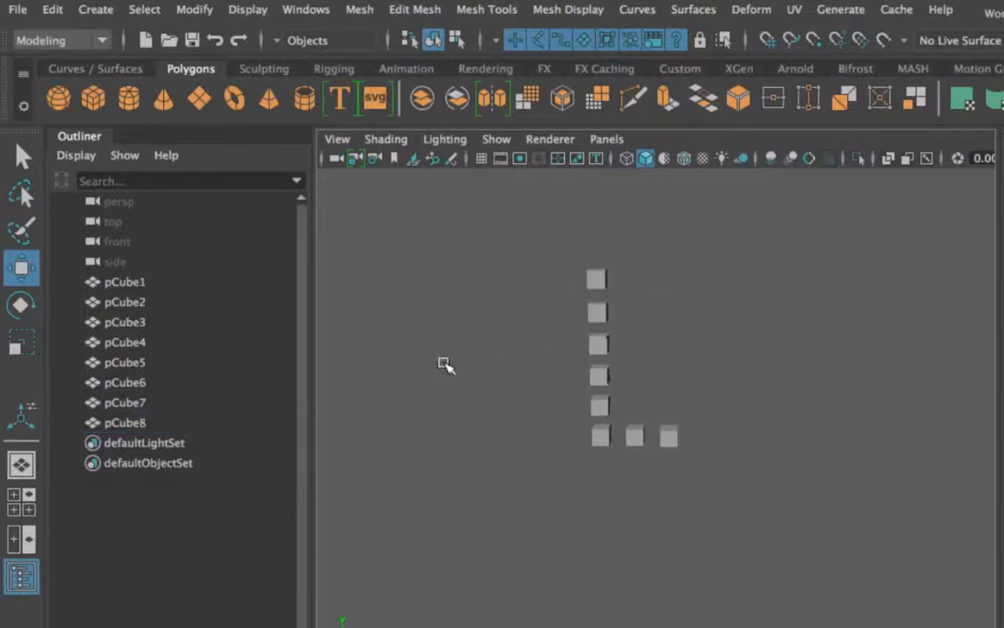
mouse_move(444, 364)
alt+mouse_down()
mouse_move(455, 423)
mouse_move(456, 381)
alt+mouse_up()
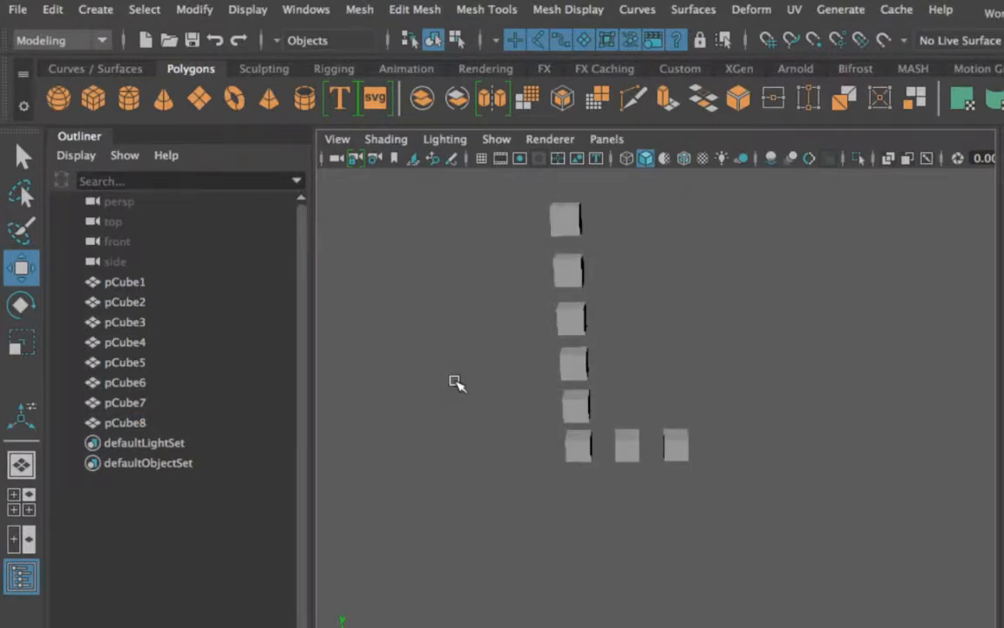
click(52, 9)
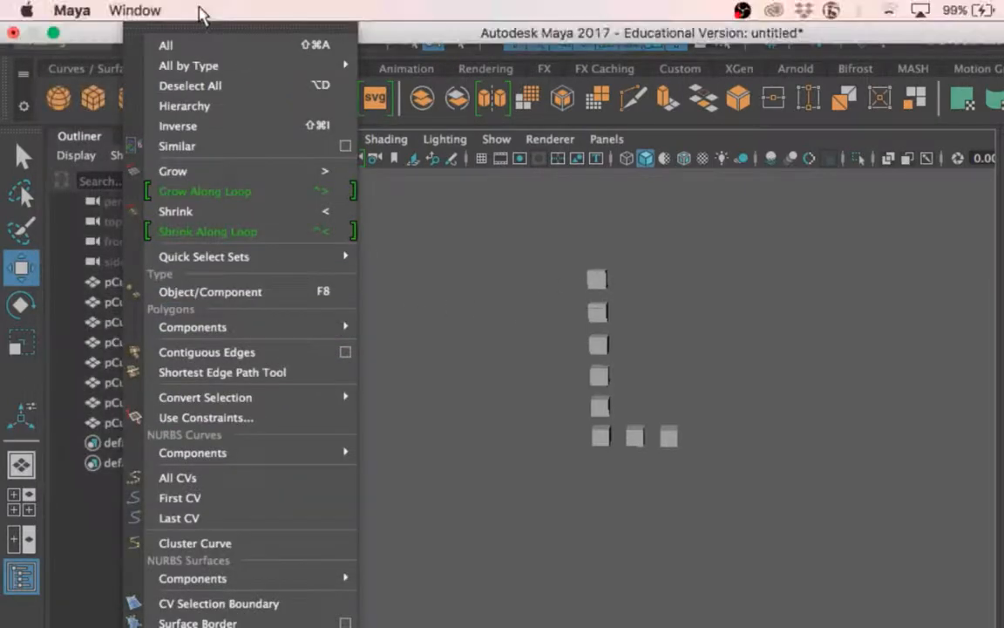
mouse_move(194, 10)
mouse_move(415, 10)
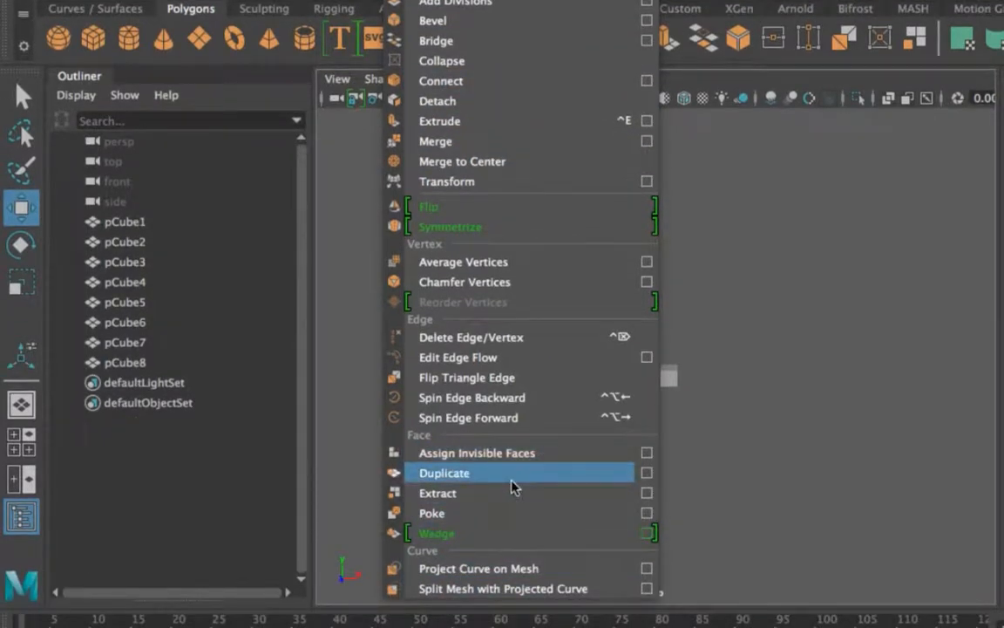
click(729, 271)
Switch pCube5 to face selection, frame it, and select its top face, front face and the neighbouring side face.
scroll(728, 271, up, 5)
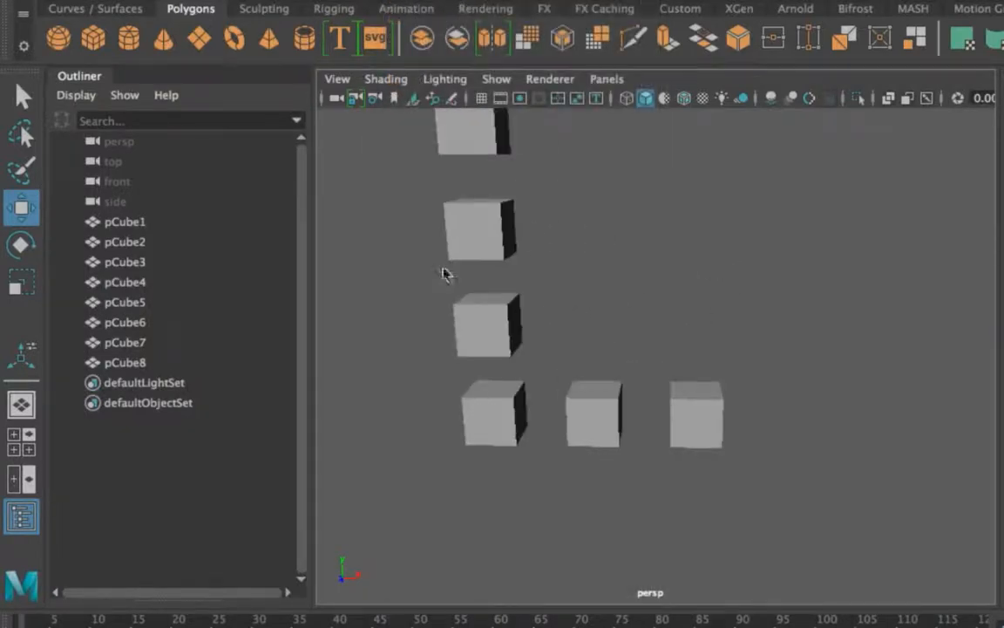
right_drag(486, 169, 488, 247)
click(478, 228)
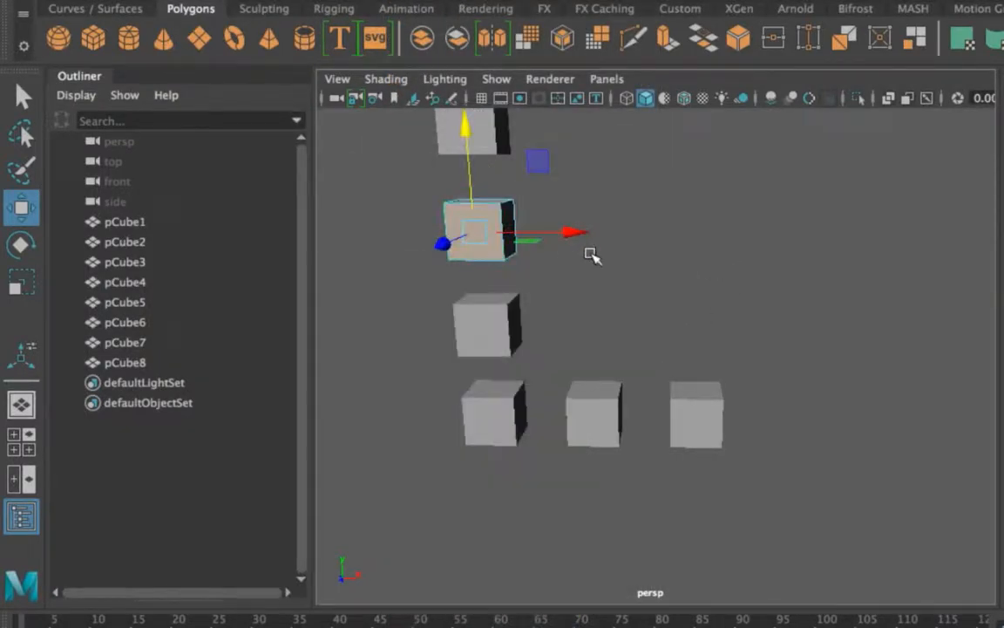
key(f)
alt+drag(712, 284, 558, 310)
scroll(558, 307, down, 5)
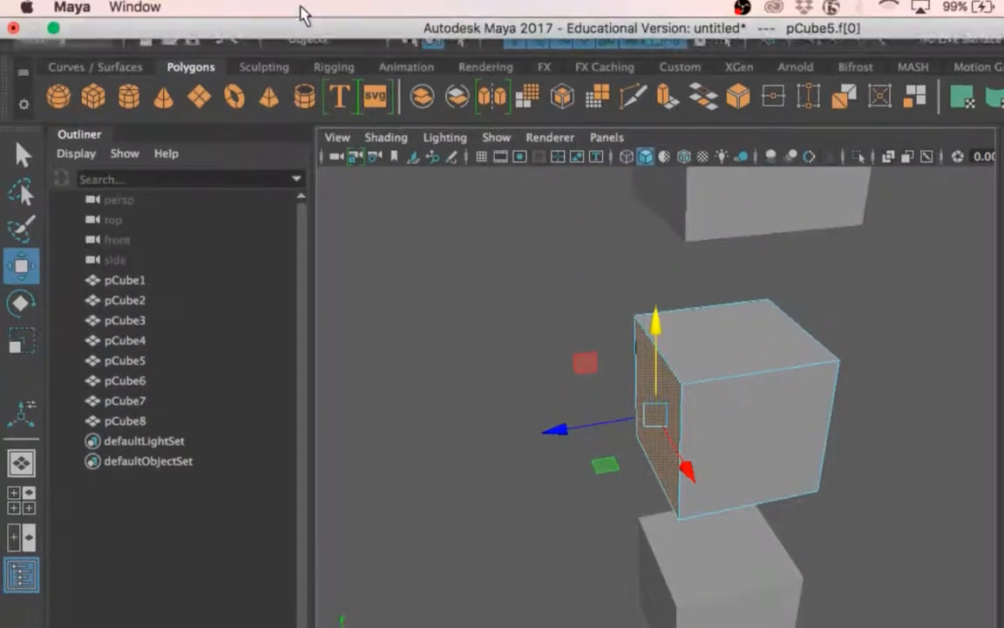
click(728, 330)
shift+click(670, 396)
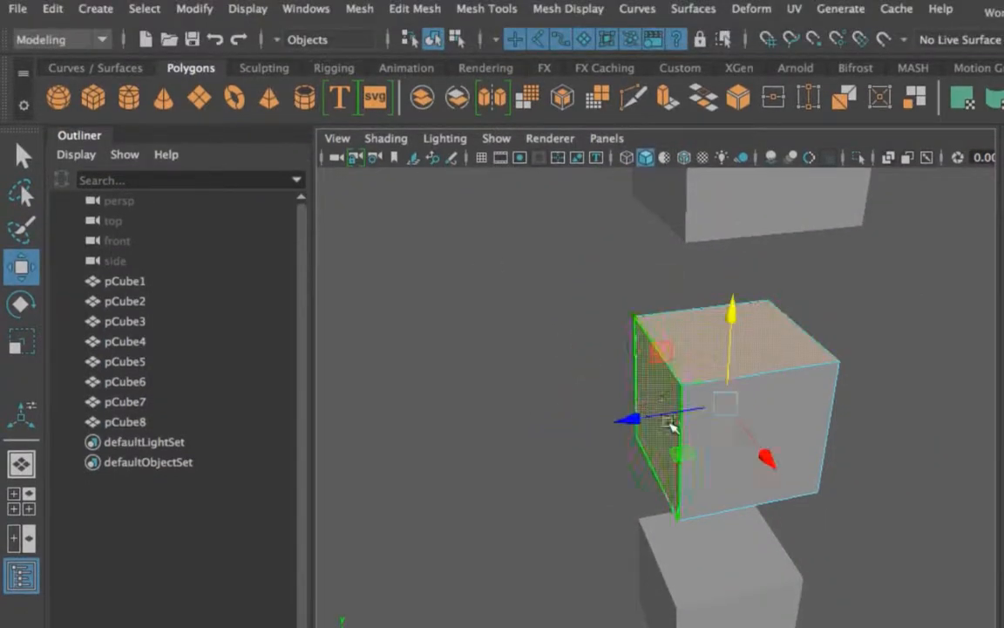
shift+click(802, 417)
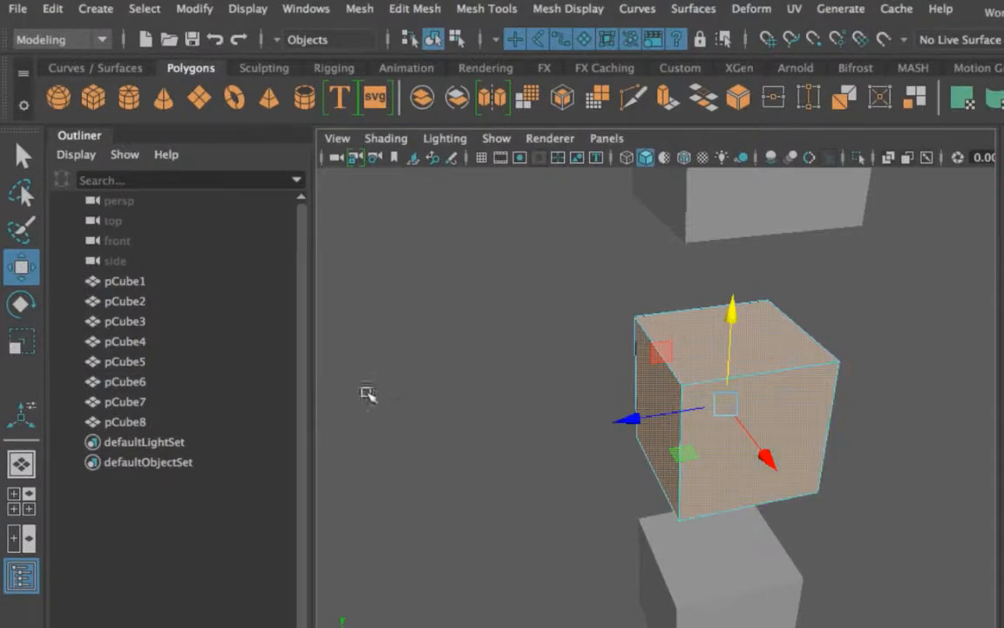
alt+drag(365, 394, 466, 387)
Duplicate the three selected faces of pCube5 with the face Duplicate command and activate the Move tool.
click(415, 7)
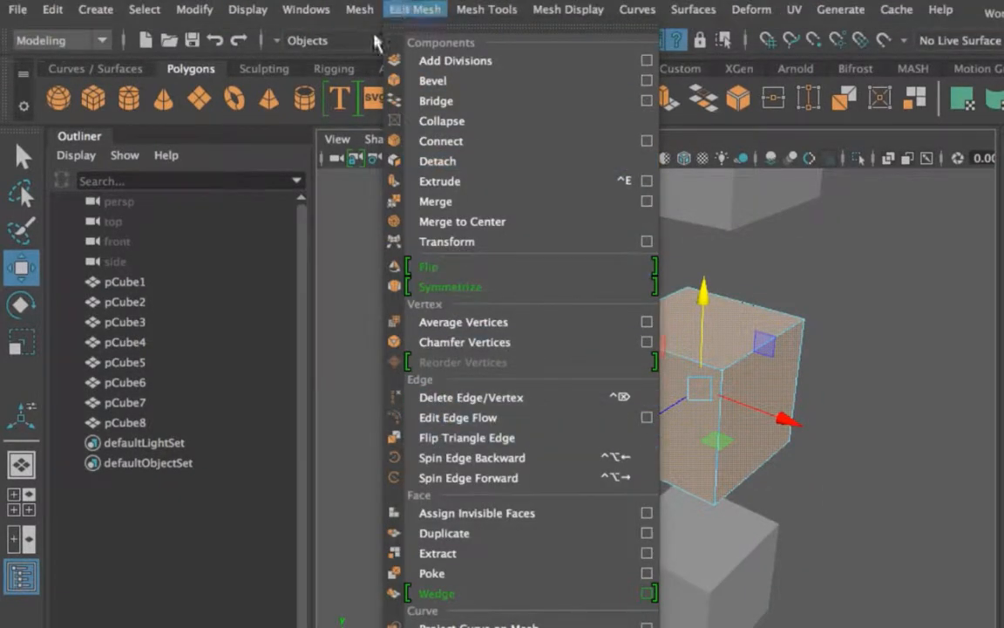
click(367, 15)
mouse_move(410, 9)
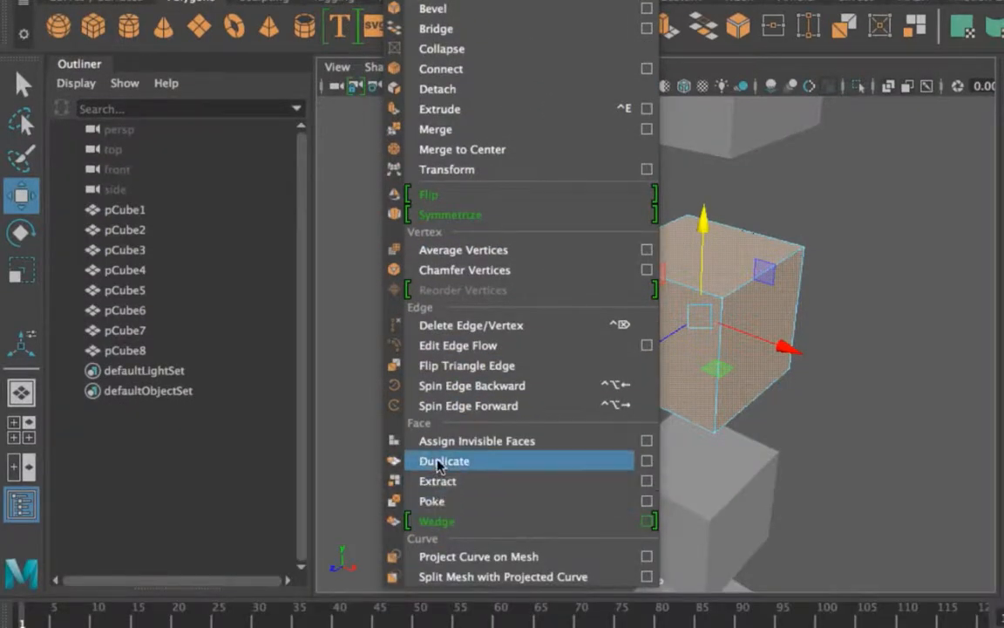
click(447, 532)
alt+drag(432, 338, 850, 401)
alt+drag(523, 366, 529, 343)
key(ctrl+z)
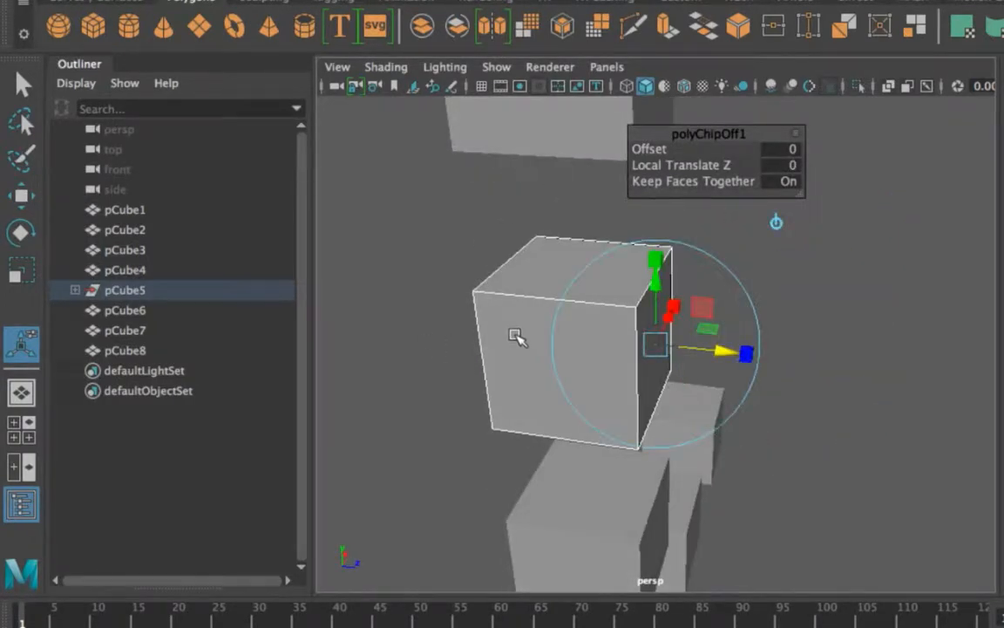
key(w)
alt+drag(699, 333, 691, 301)
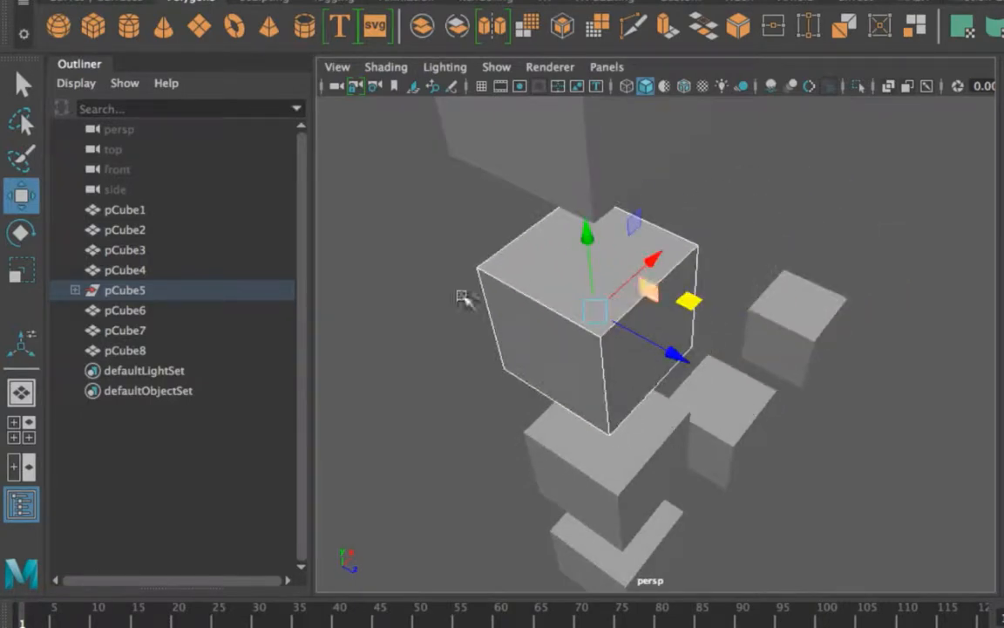
Expand pCube5 in the Outliner, select polySurface2 and move the duplicated faces away from the original cube.
click(75, 289)
click(127, 310)
click(139, 330)
click(144, 312)
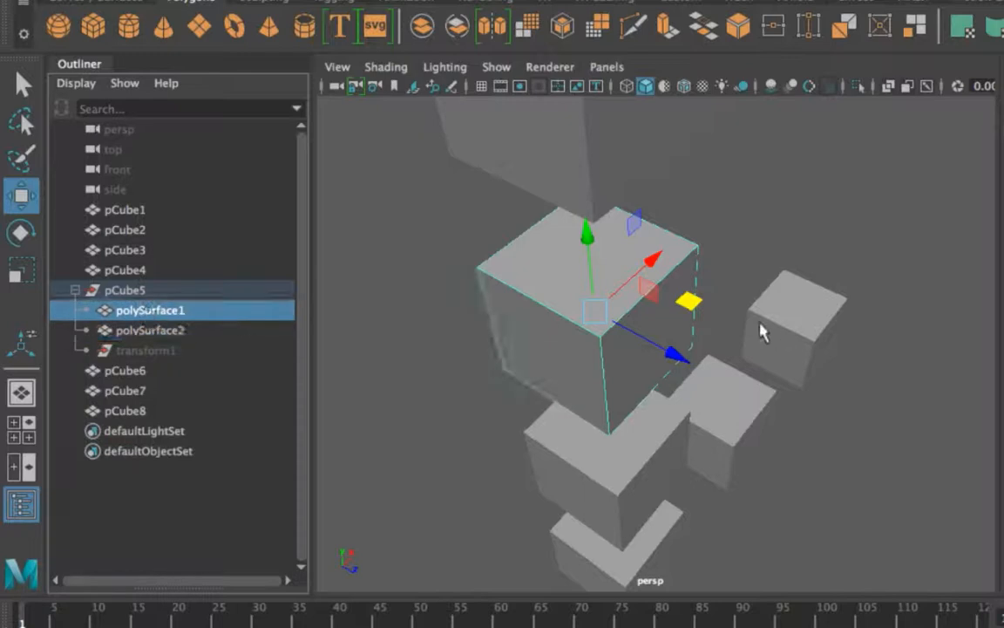
click(181, 332)
drag(684, 311, 691, 433)
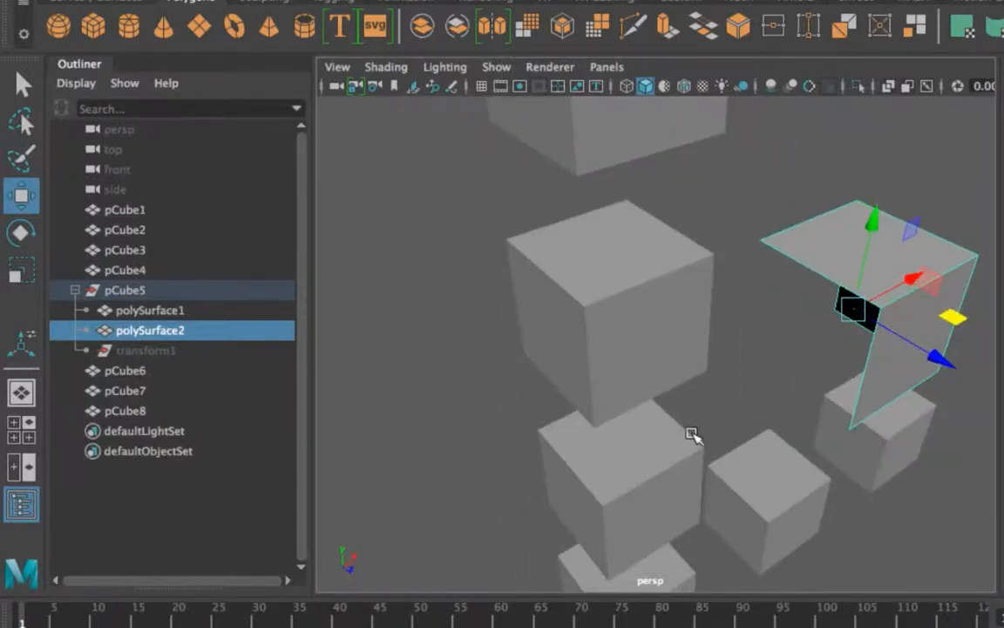
Open the Duplicate Special options and activate the first Translate value.
scroll(691, 433, down, 5)
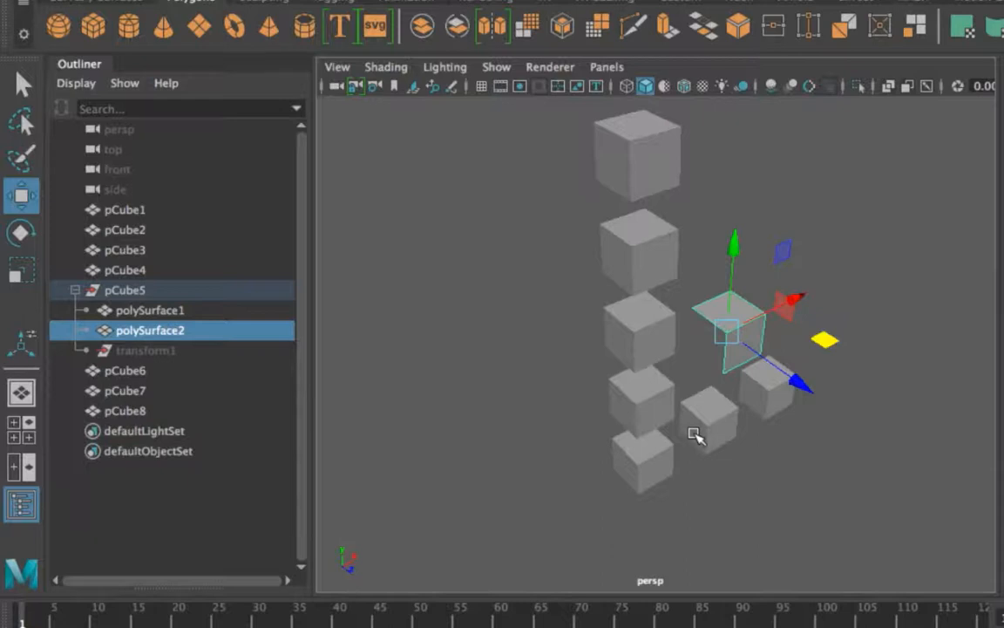
scroll(695, 435, down, 2)
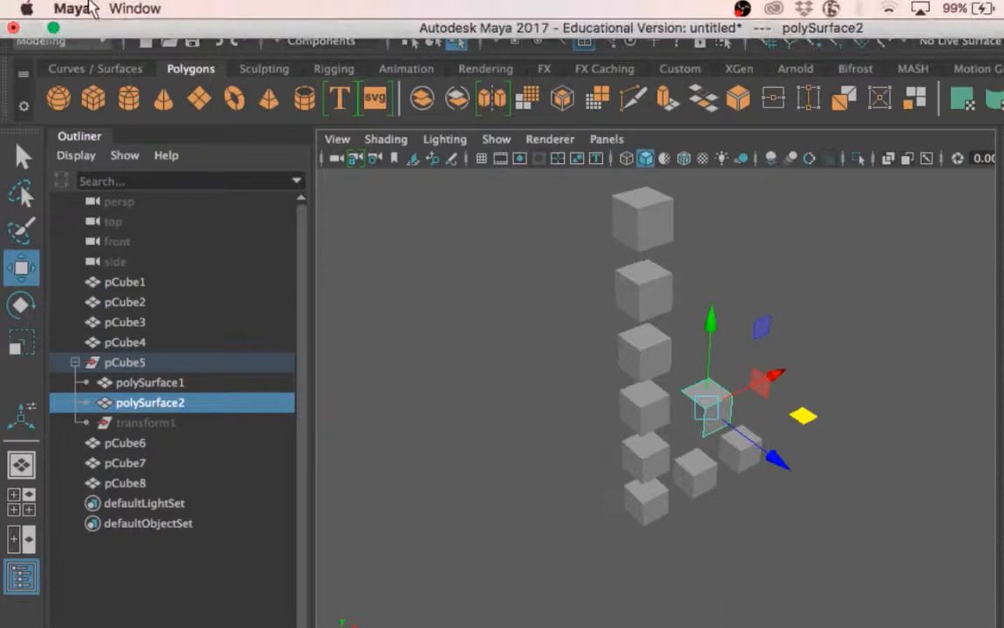
click(91, 10)
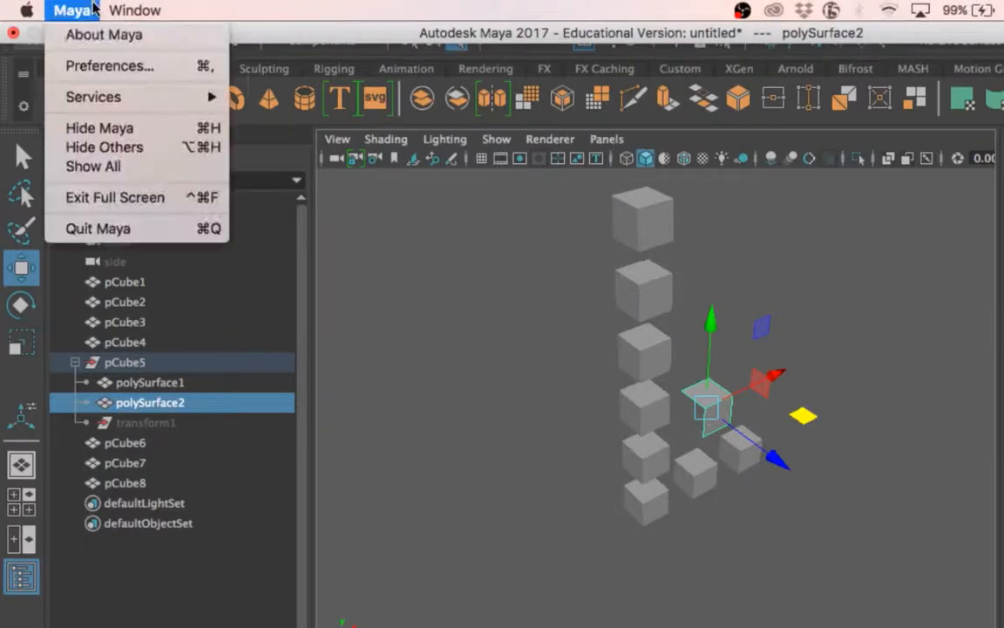
click(380, 327)
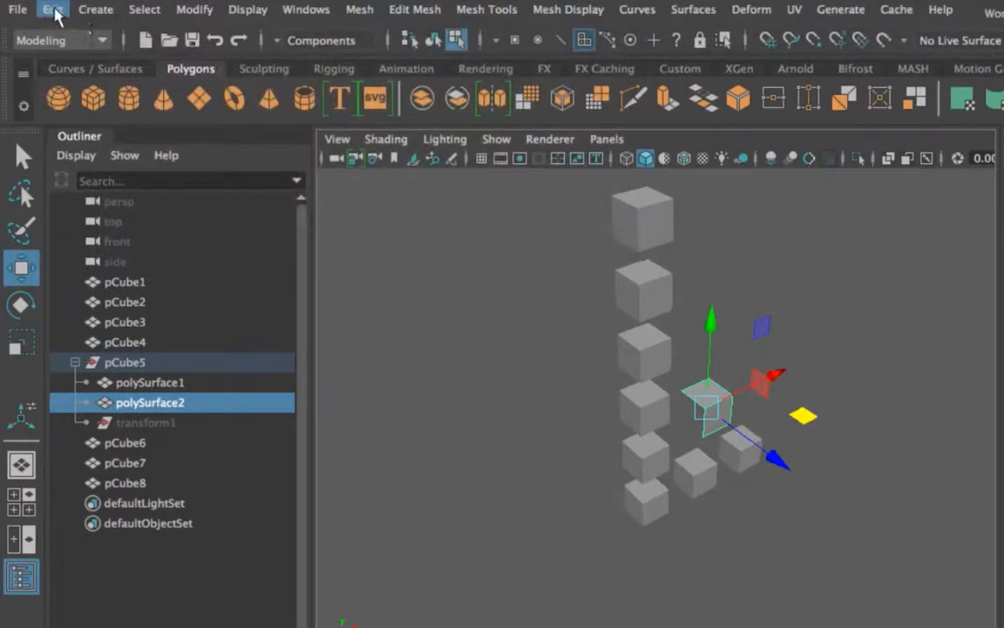
click(54, 13)
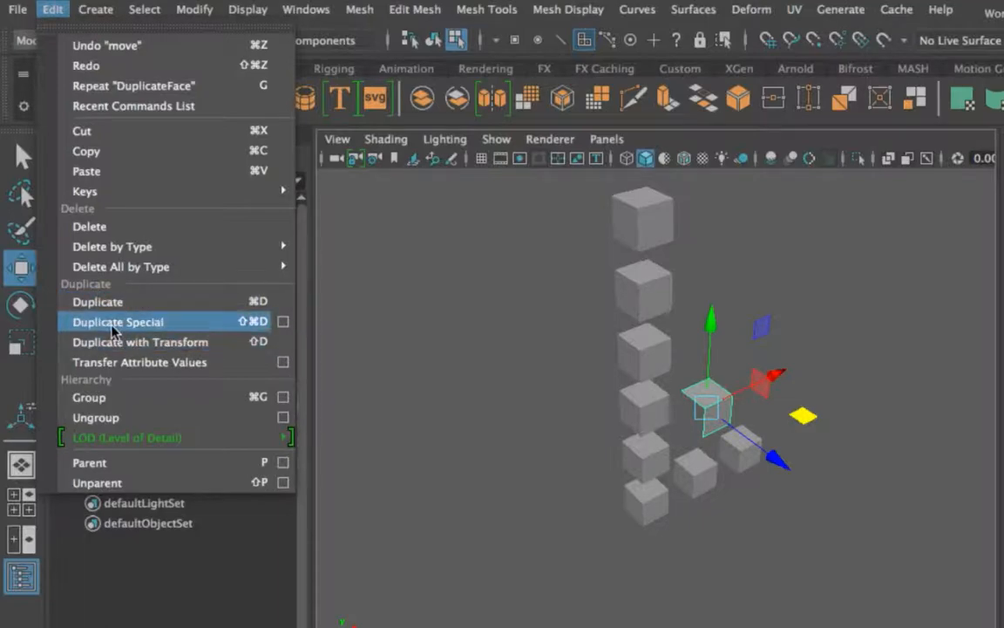
click(283, 322)
scroll(347, 401, down, 1)
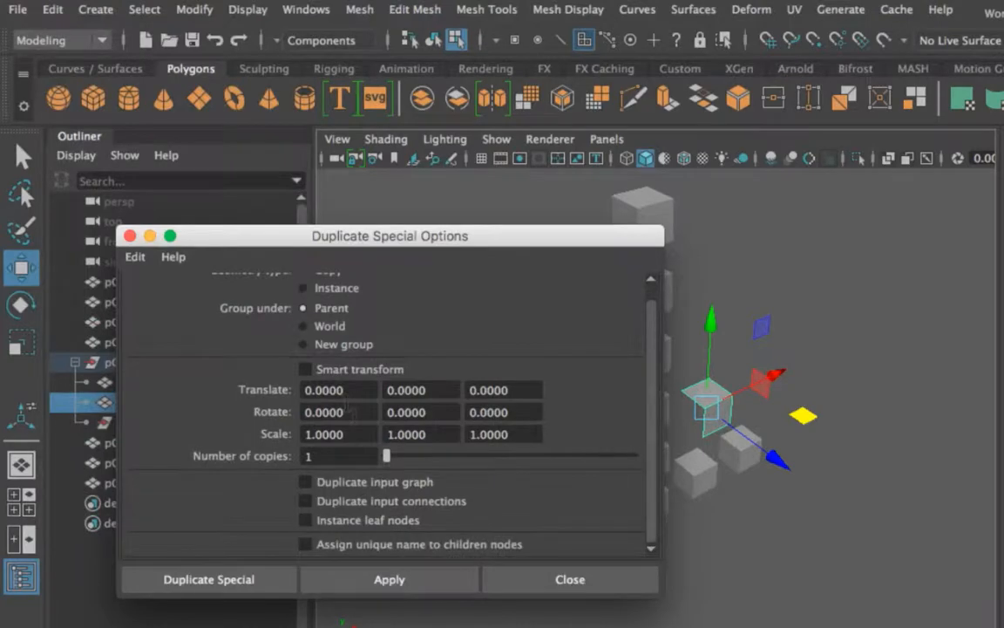
click(340, 391)
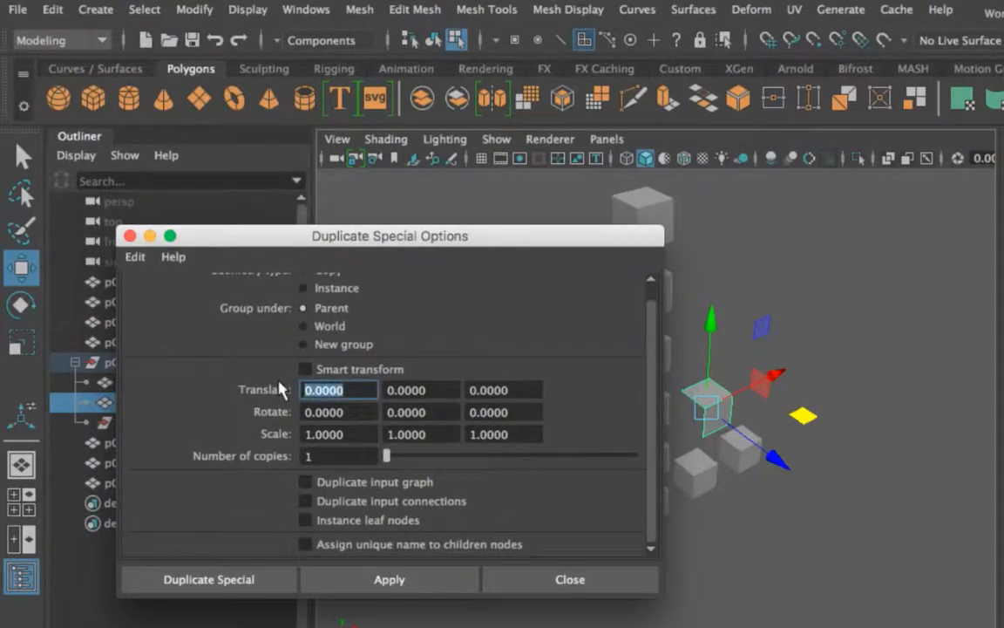
Deselect the duplicated faces, and move and shrink the Duplicate Special Options window so it leaves the cubes uncovered.
click(736, 264)
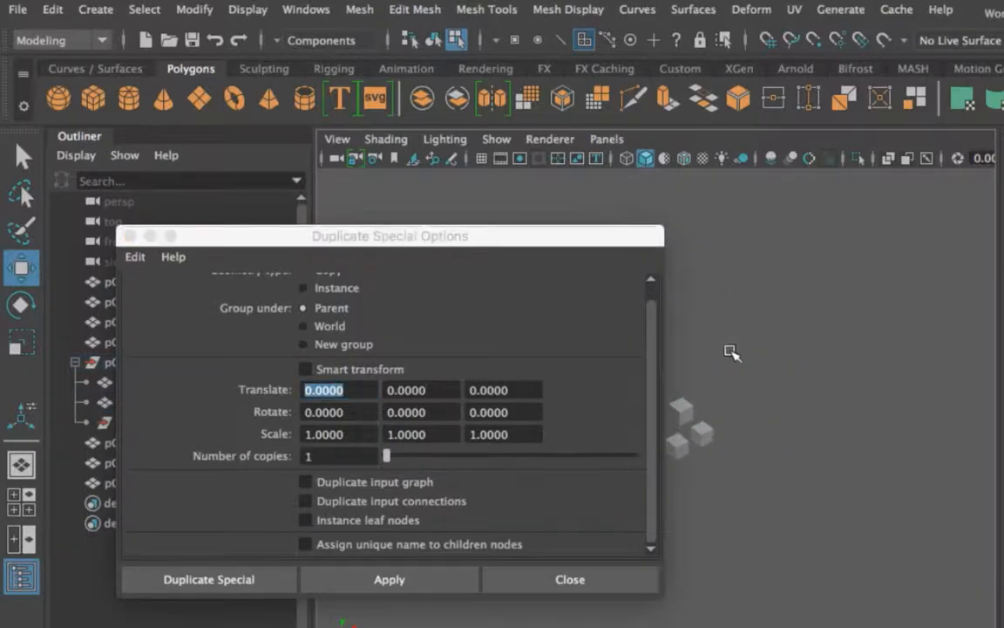
alt+drag(729, 348, 702, 348)
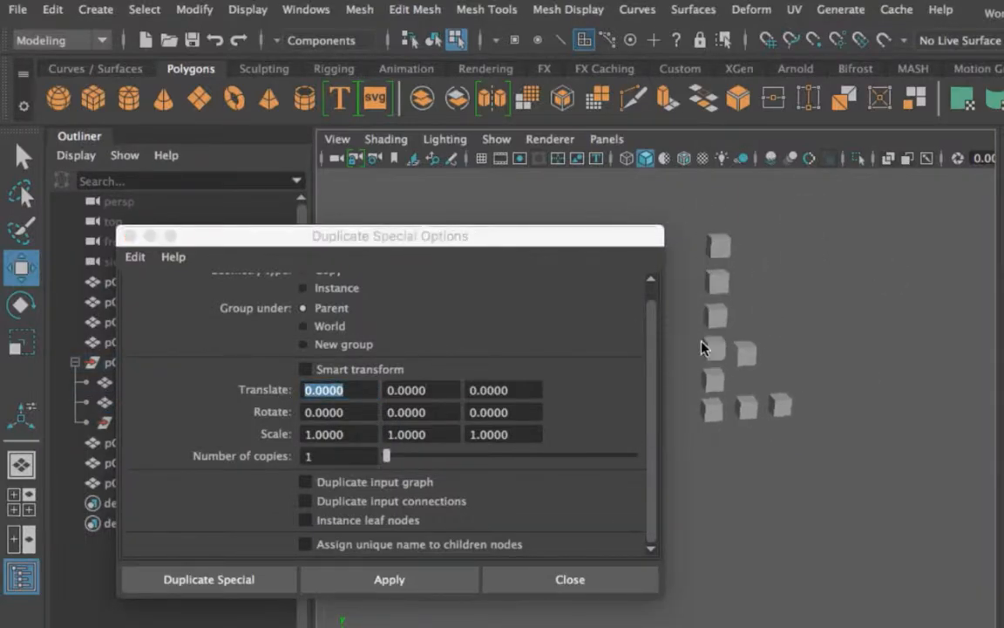
drag(545, 242, 440, 154)
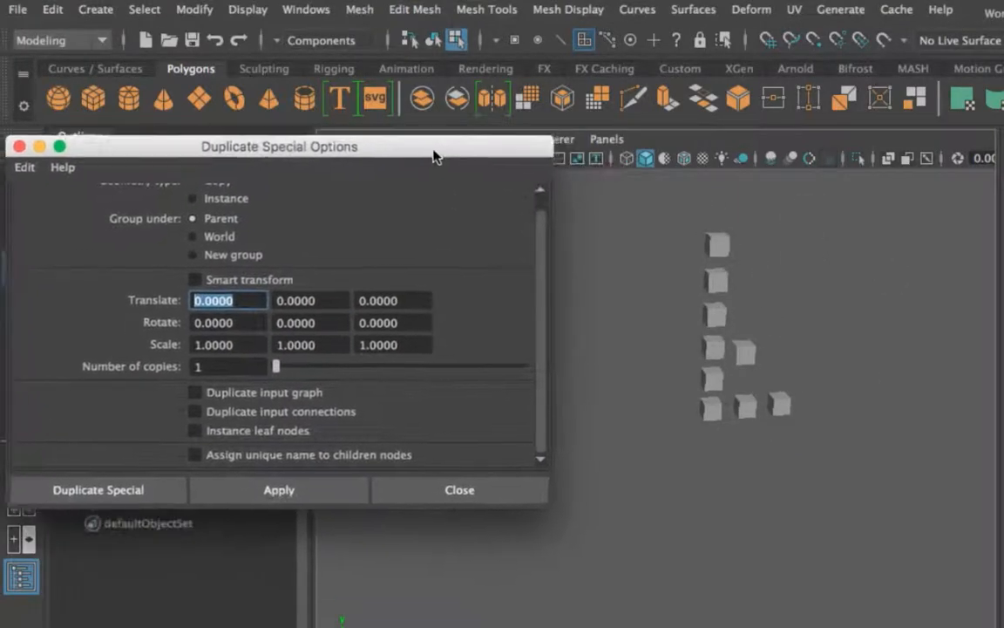
drag(555, 508, 466, 464)
Select the cube at the far end of the bottom row in object mode and frame it beside the options window.
scroll(592, 444, up, 5)
alt+drag(802, 401, 657, 464)
click(718, 477)
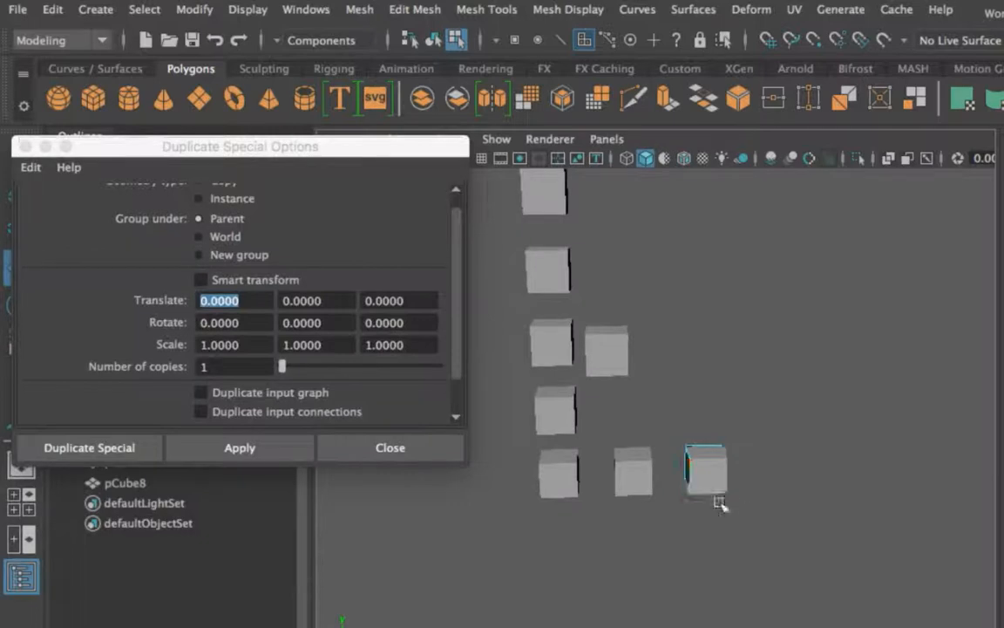
right_drag(695, 228, 798, 199)
right_drag(710, 454, 805, 207)
click(764, 325)
alt+right_drag(747, 389, 718, 479)
alt+middle_drag(739, 462, 695, 355)
click(695, 428)
key(f)
scroll(711, 427, down, 4)
alt+middle_drag(710, 428, 620, 364)
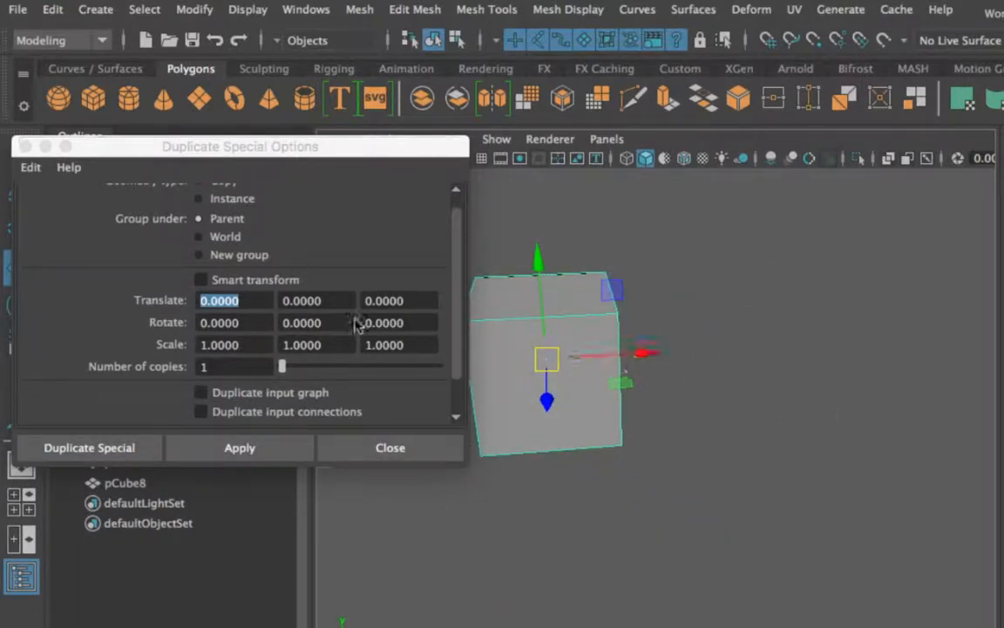
Set the number of copies to 5 in the Duplicate Special options.
click(216, 367)
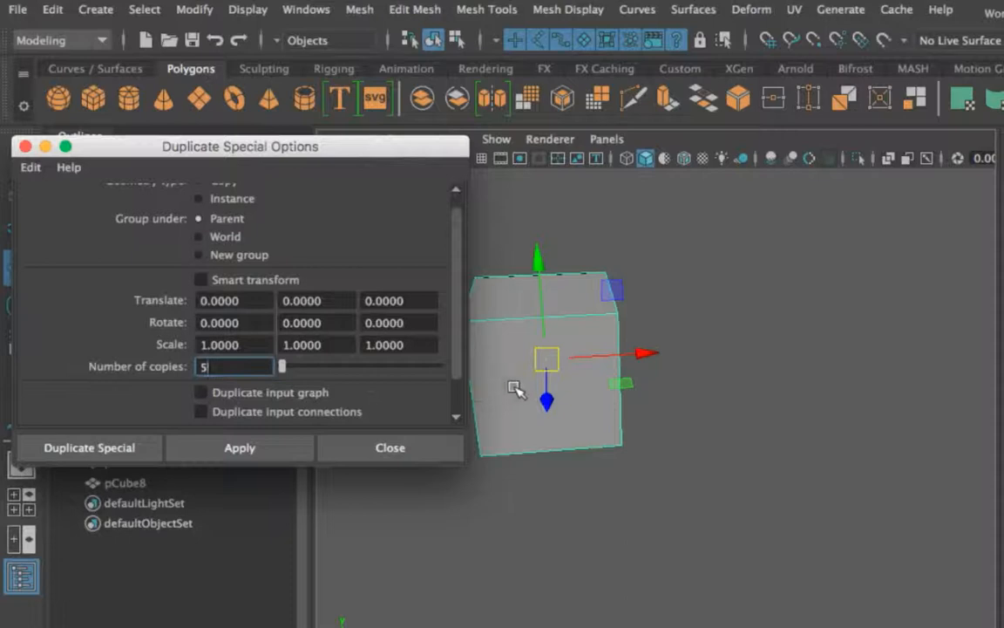
scroll(514, 385, down, 2)
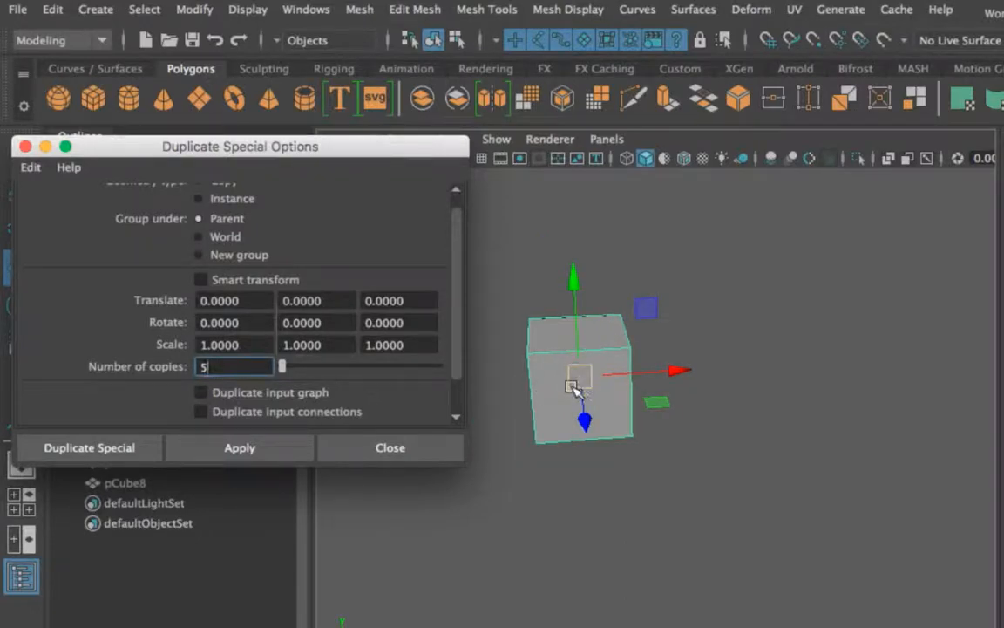
scroll(278, 354, up, 1)
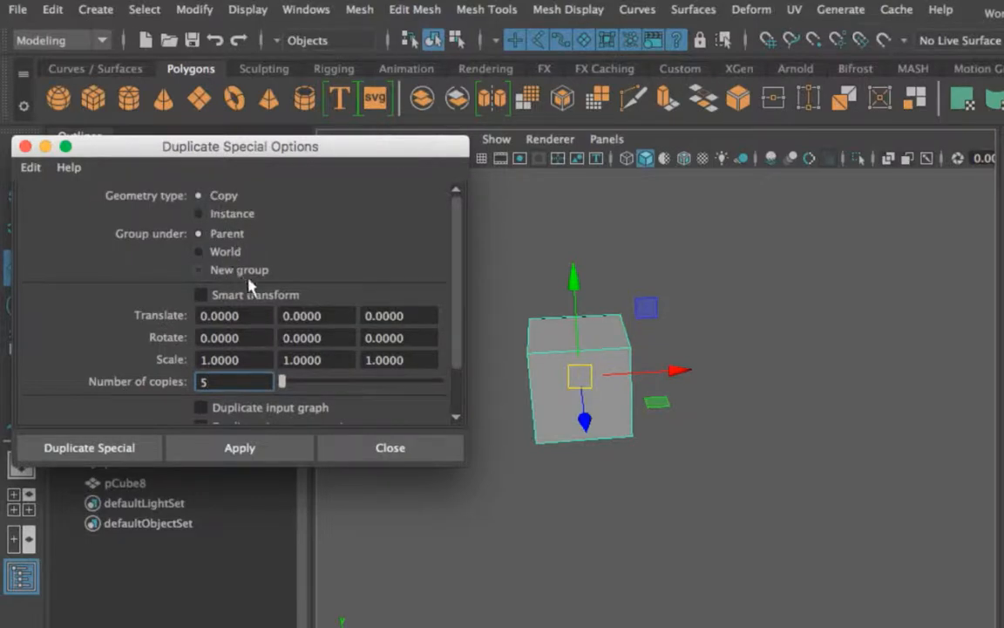
scroll(222, 262, down, 4)
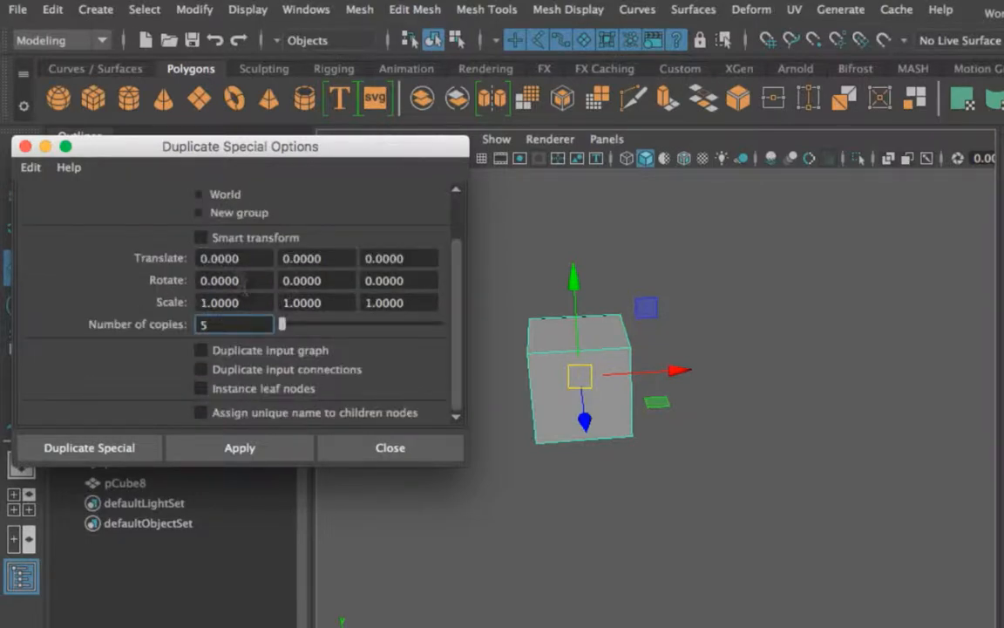
Set the Duplicate Special X translation to 1 and the Y rotation to 30.
drag(245, 259, 188, 261)
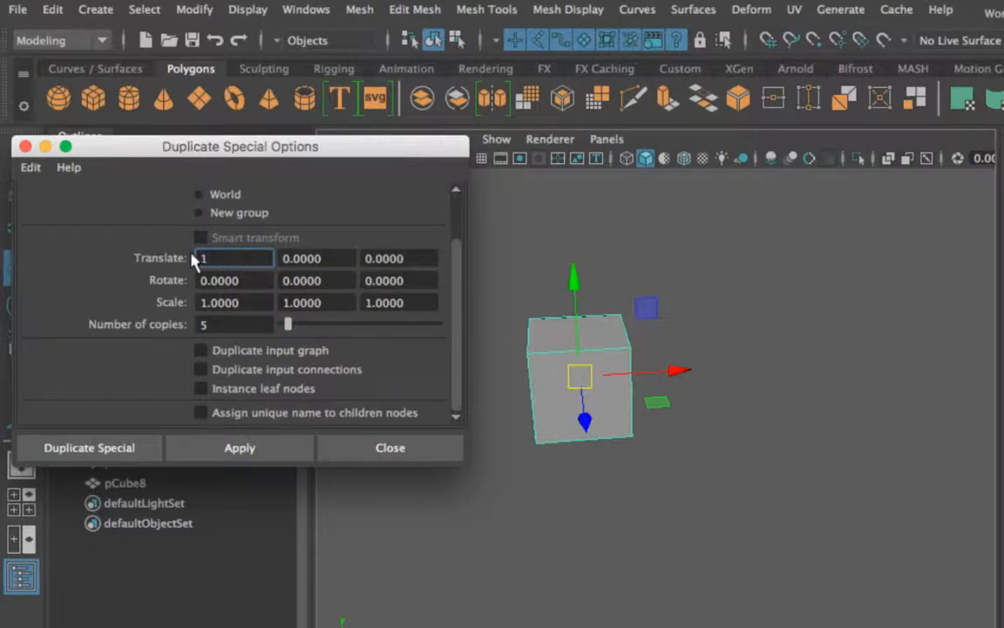
key(Tab)
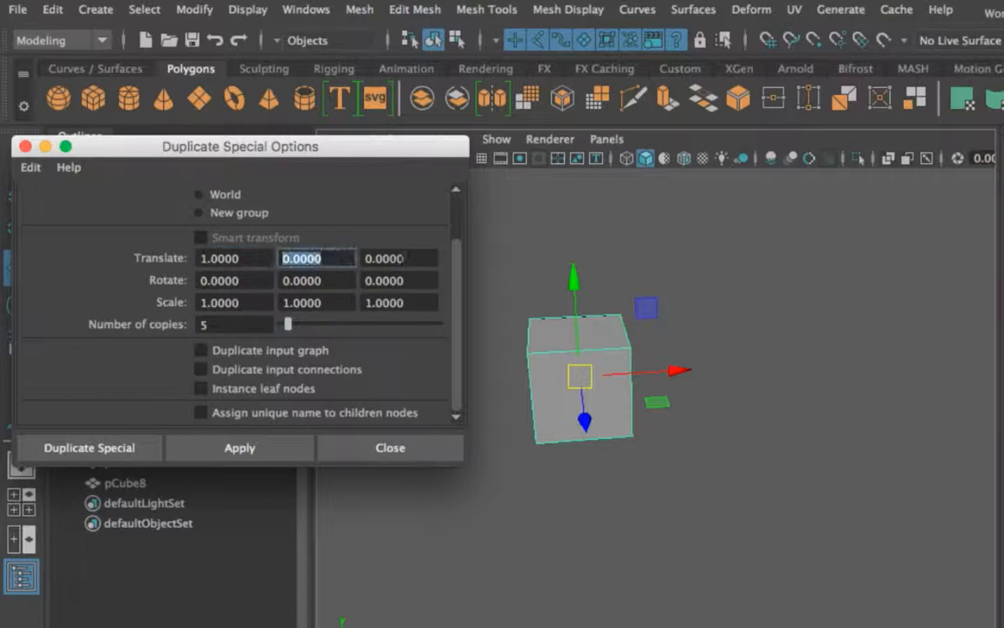
key(Tab)
click(229, 259)
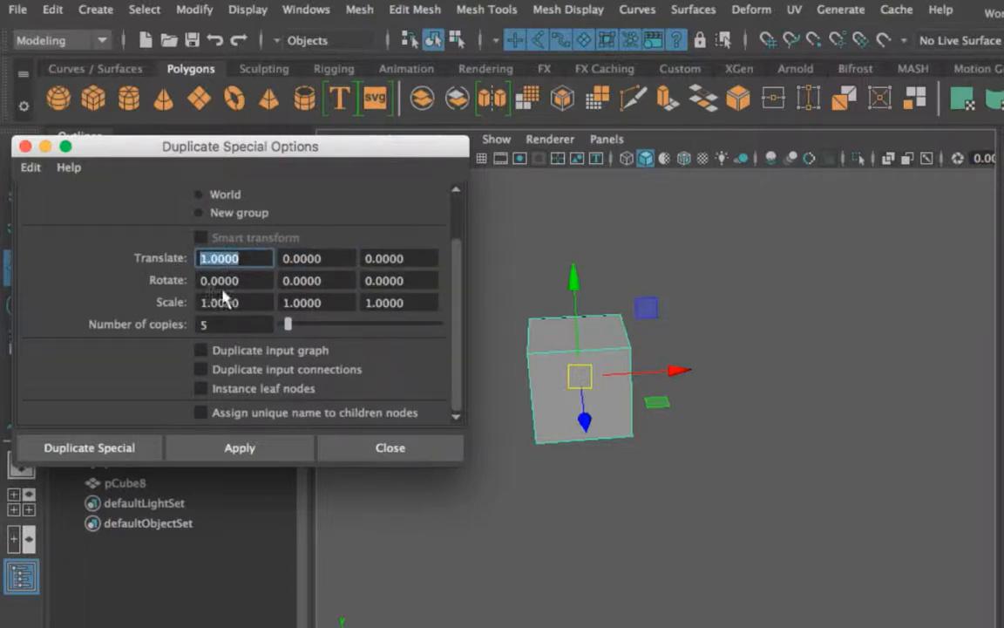
click(309, 280)
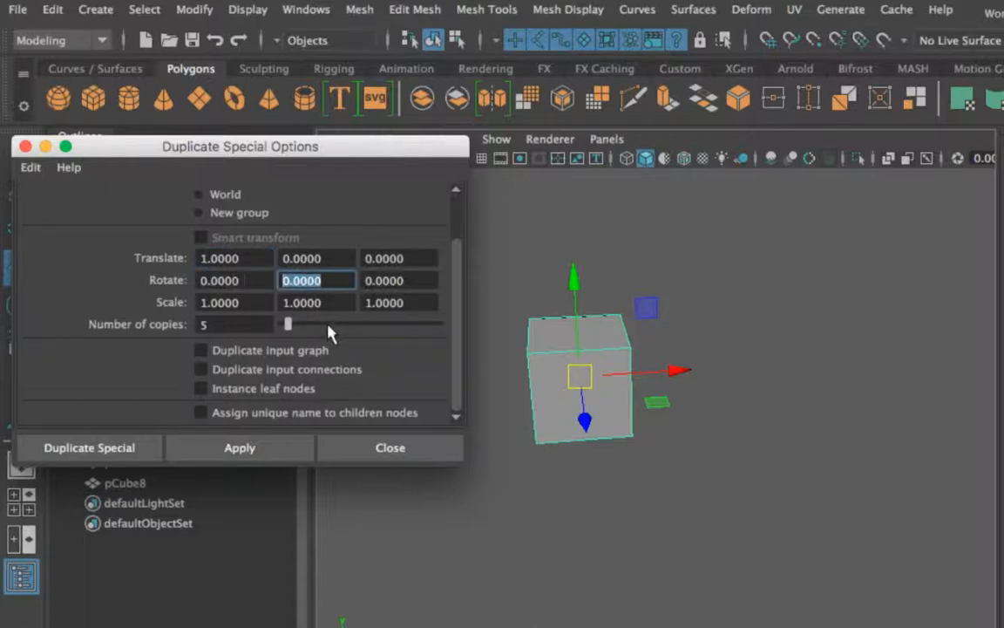
text(30)
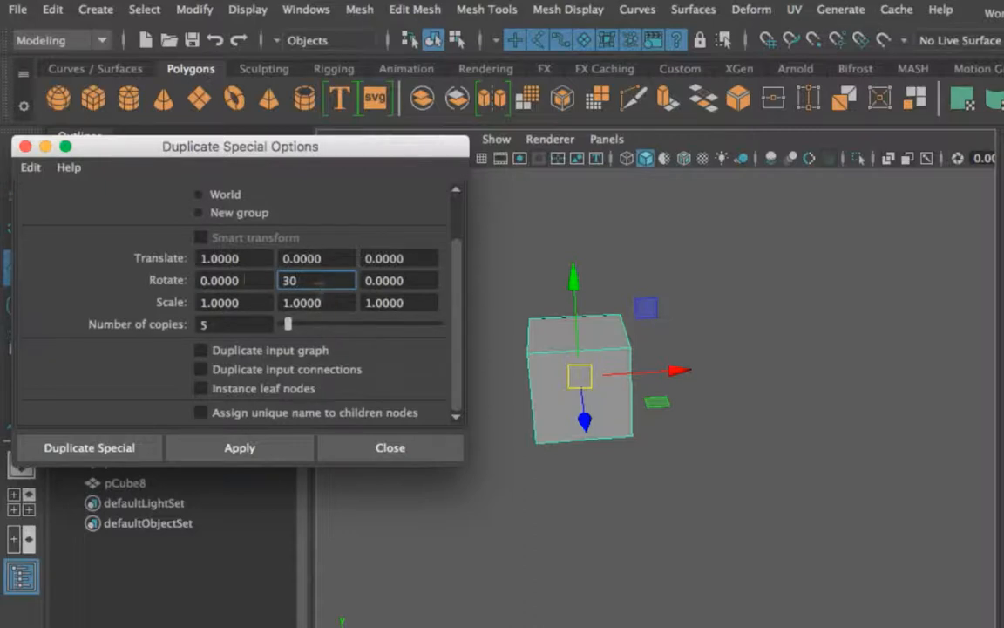
Set the Duplicate Special scale to 1.5 on all three axes.
click(322, 303)
click(258, 306)
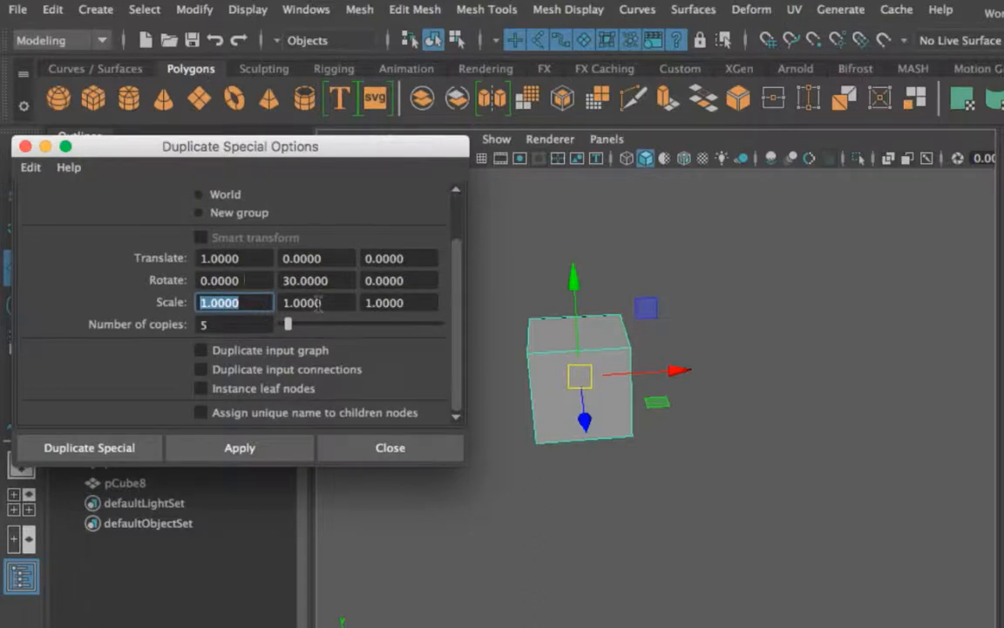
text(1.5)
click(282, 303)
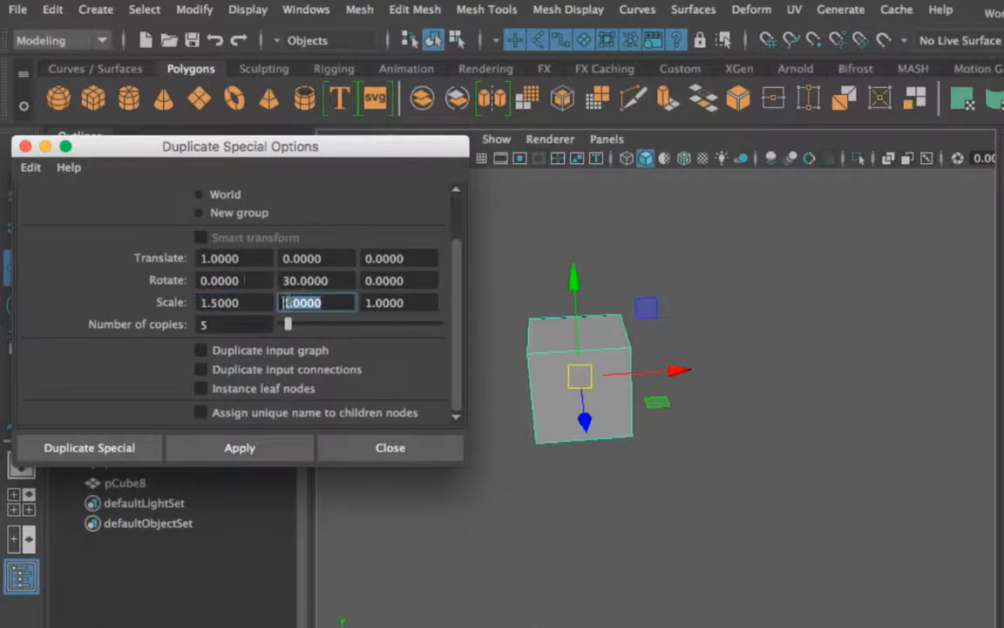
text(1.5)
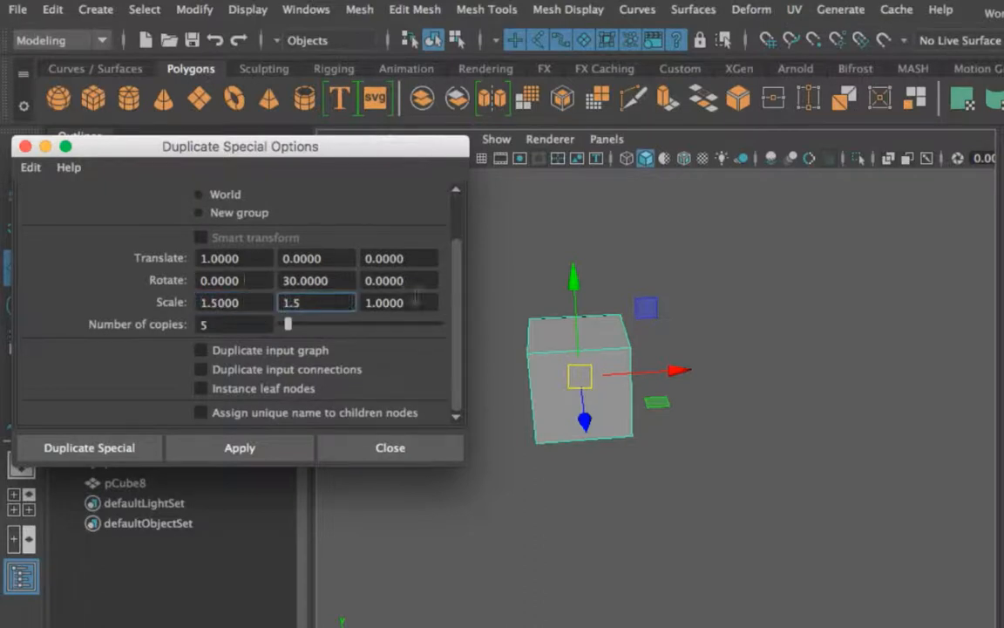
key(Tab)
text(1.5)
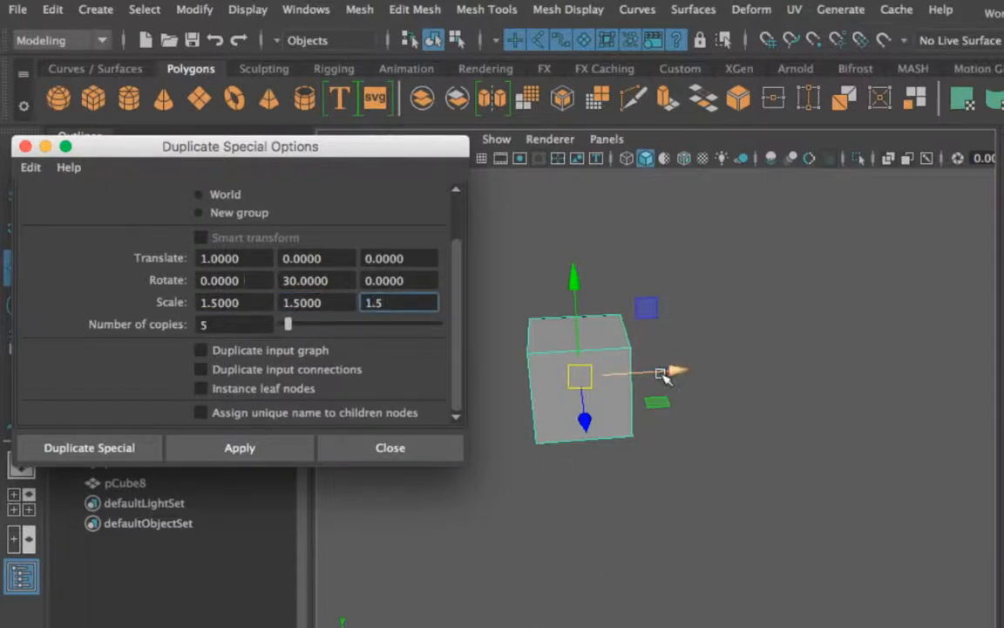
Create five rotated and progressively scaled copies of the end cube, keeping the options window open.
scroll(702, 458, down, 5)
alt+middle_drag(709, 462, 769, 431)
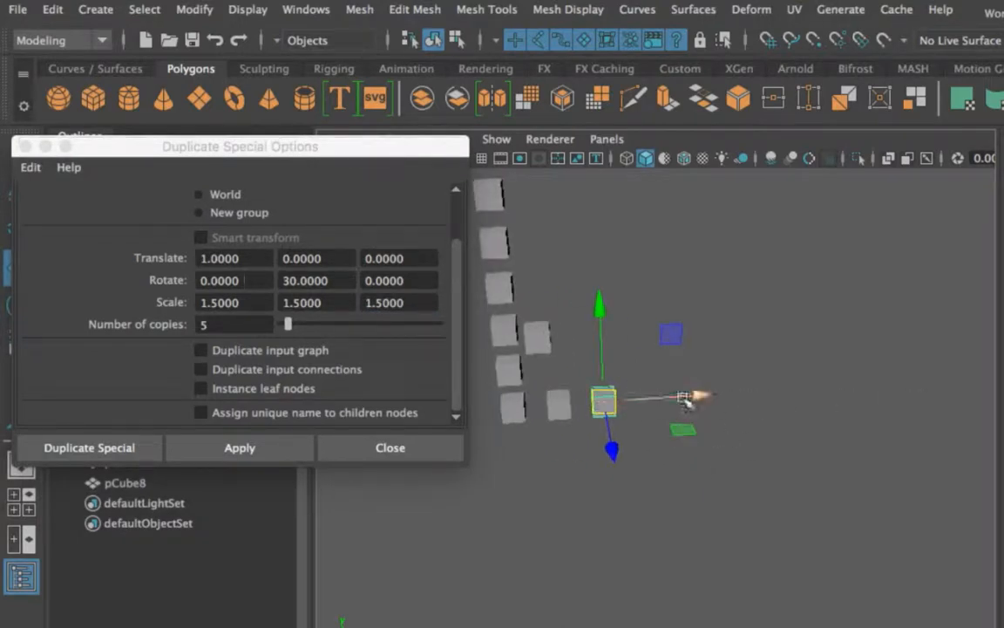
click(281, 455)
alt+drag(611, 360, 564, 469)
alt+middle_drag(799, 378, 742, 415)
alt+drag(742, 415, 717, 415)
alt+middle_drag(717, 415, 722, 373)
Select the new copies one by one and examine how their offset, rotation and size increase.
click(599, 406)
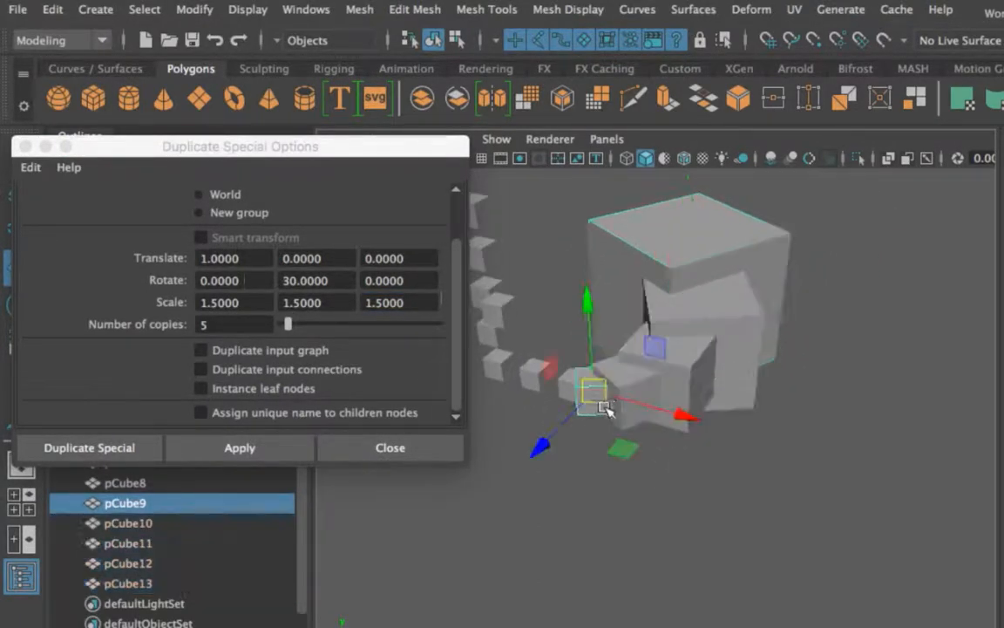
click(638, 383)
click(689, 315)
click(706, 266)
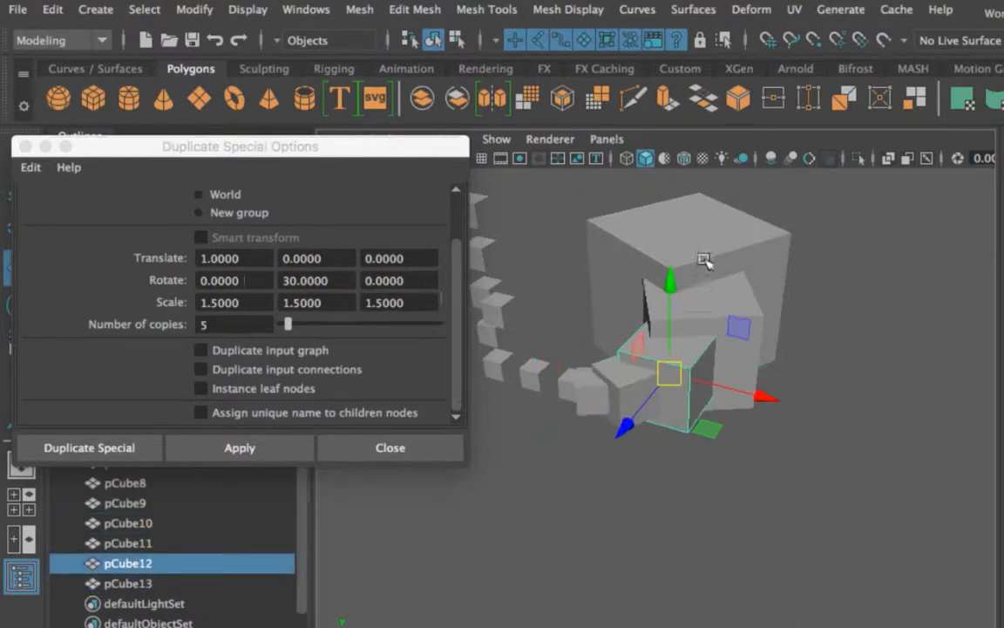
alt+drag(498, 457, 625, 527)
scroll(630, 528, up, 3)
alt+middle_drag(630, 527, 656, 511)
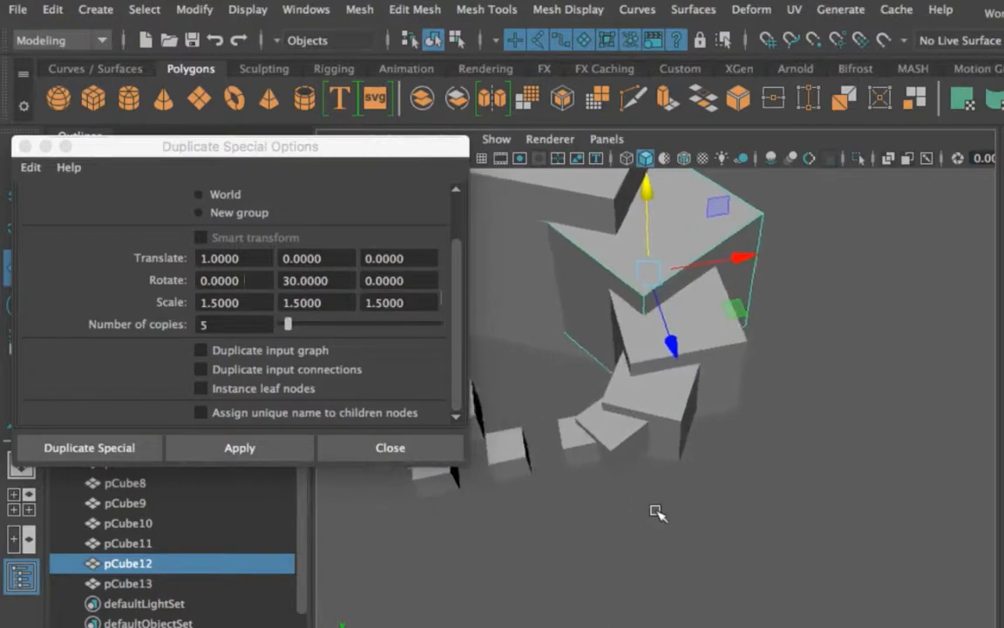
Undo the selection changes and the Duplicate Special operation so only the original end cube is selected.
key(super+z)
key(super+z)
key(super+z)
key(super+z)
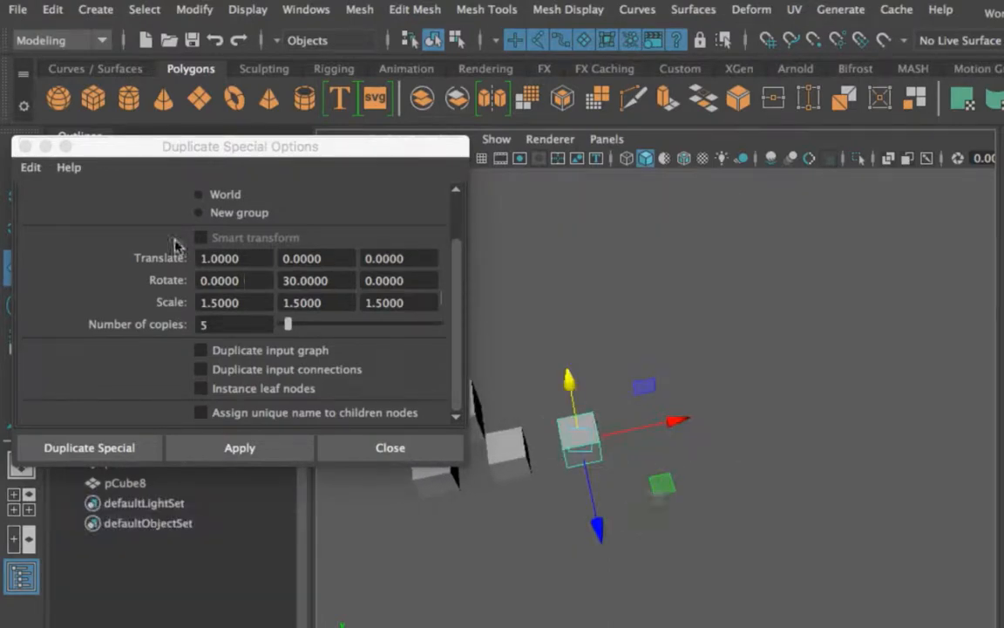
Reset the Duplicate Special Y rotation to 0 and the scale to 1 on all three axes.
double_click(301, 279)
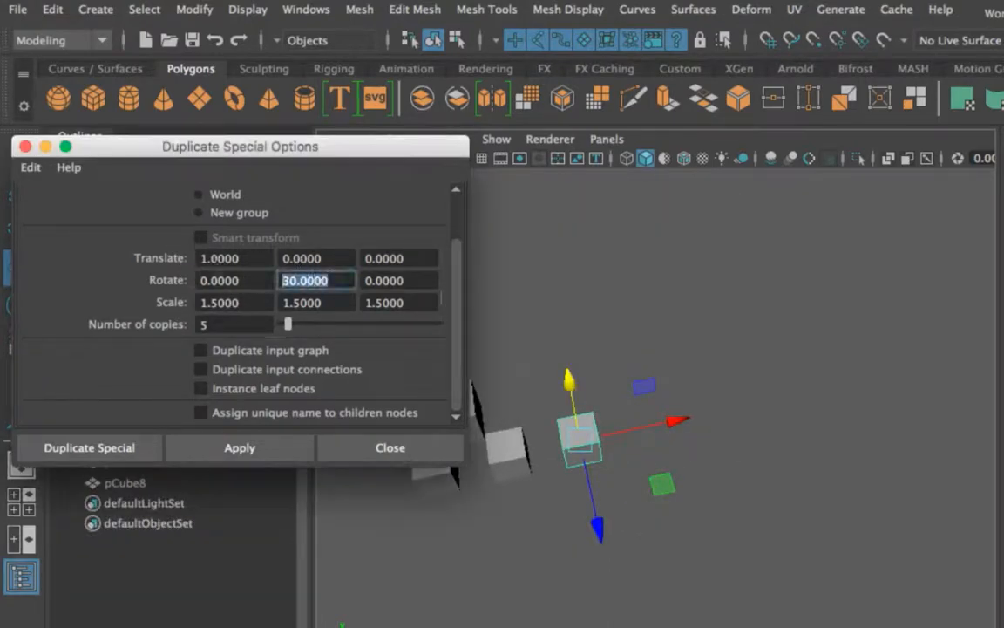
text(0)
click(237, 303)
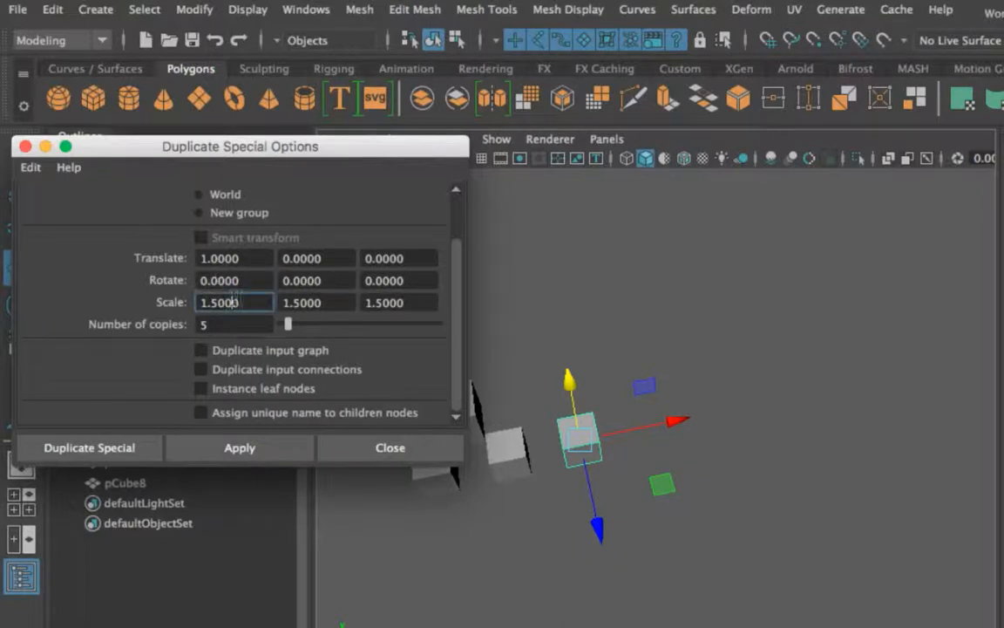
drag(236, 303, 143, 297)
text(1)
key(Tab)
text(1)
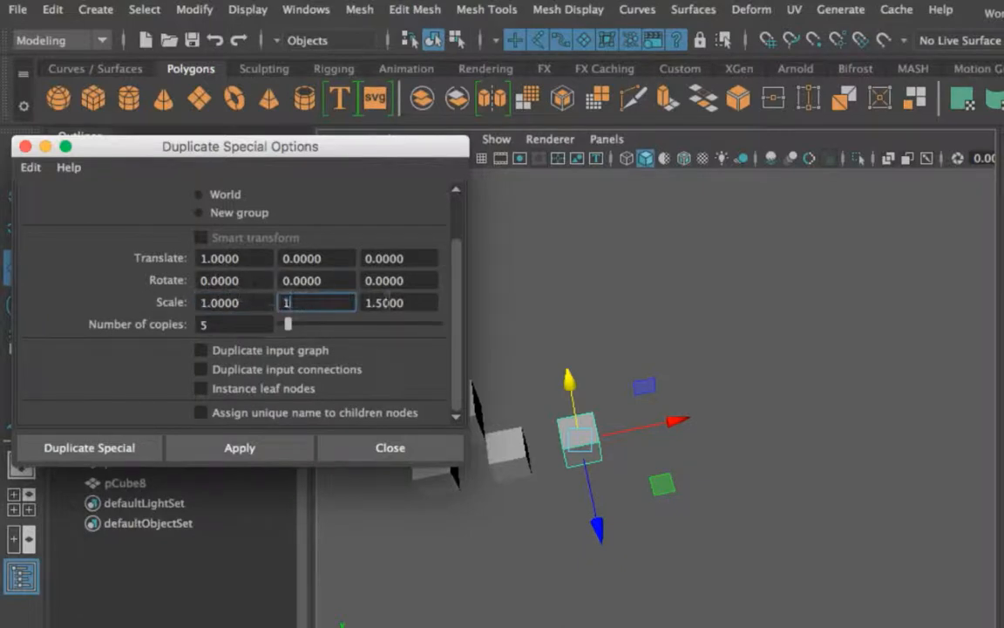
key(Tab)
text(1)
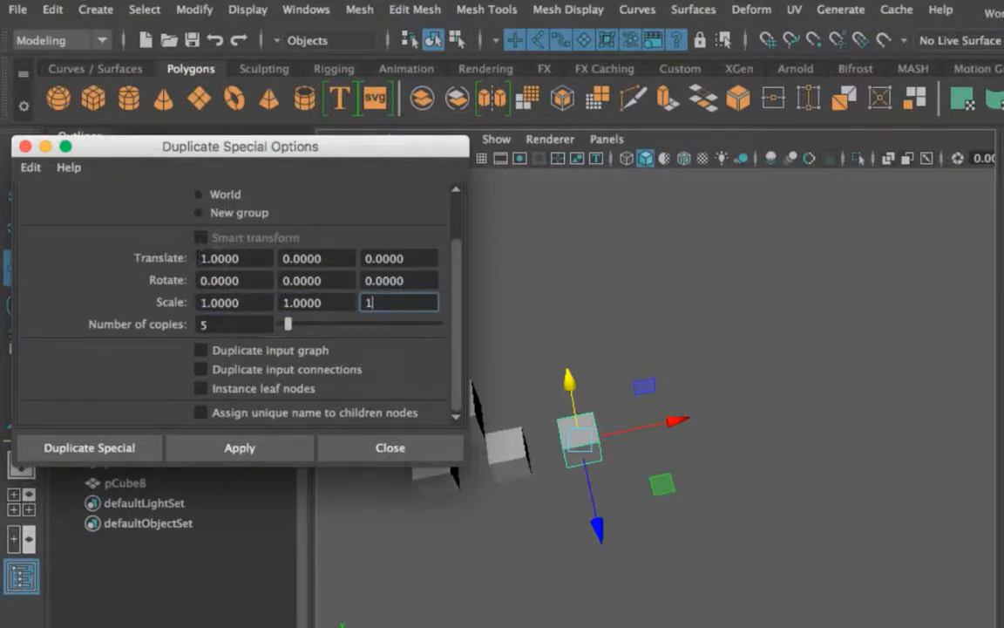
Duplicate the end cube five times with the X translation alone, and undo the duplication.
click(240, 449)
scroll(599, 453, down, 3)
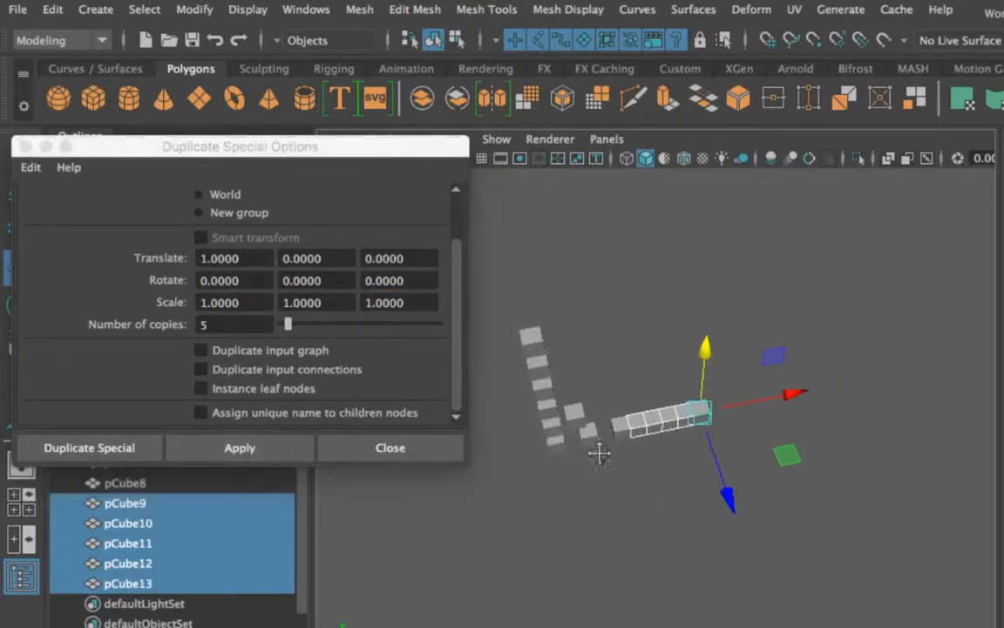
scroll(599, 454, up, 6)
alt+drag(599, 455, 581, 421)
key(super+z)
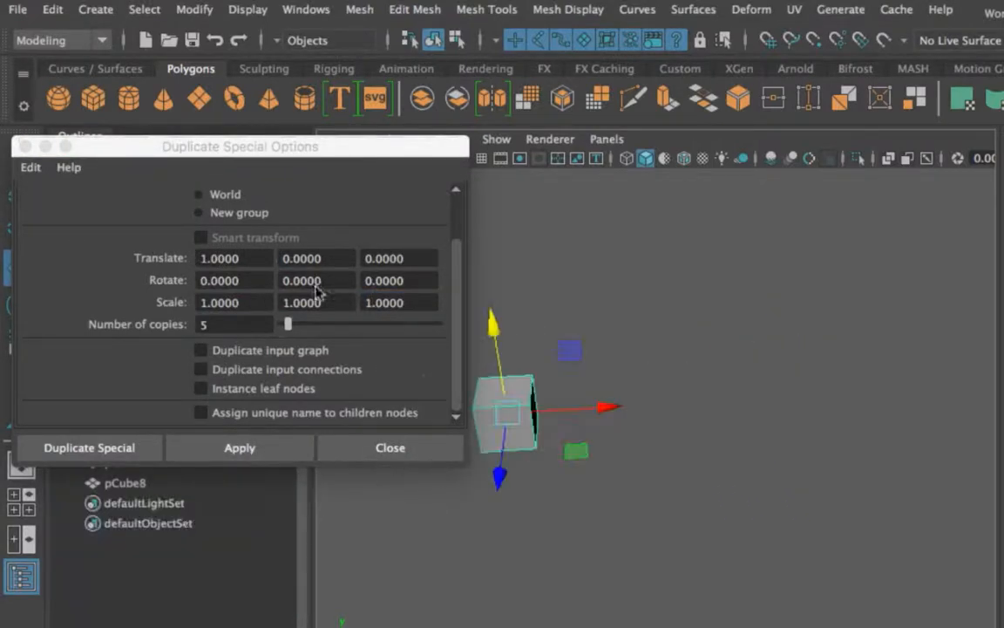
Set the Duplicate Special X translation to 2.
click(240, 259)
text(2)
key(Return)
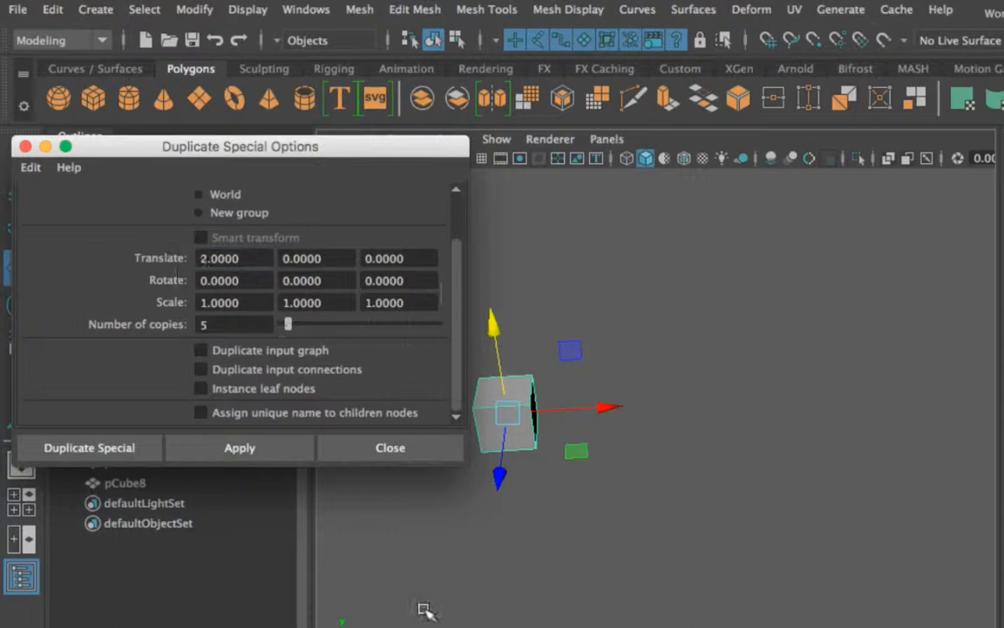
Create five copies of the end cube at the 2-unit X spacing, and undo them.
click(271, 455)
scroll(618, 502, down, 6)
alt+middle_drag(729, 516, 716, 531)
alt+drag(716, 532, 661, 463)
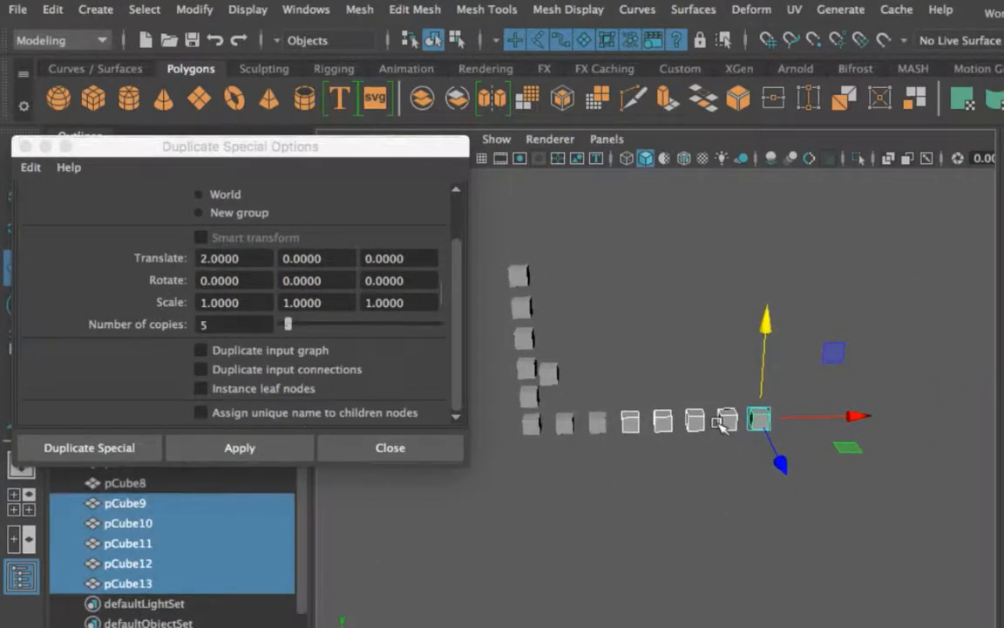
key(ctrl+z)
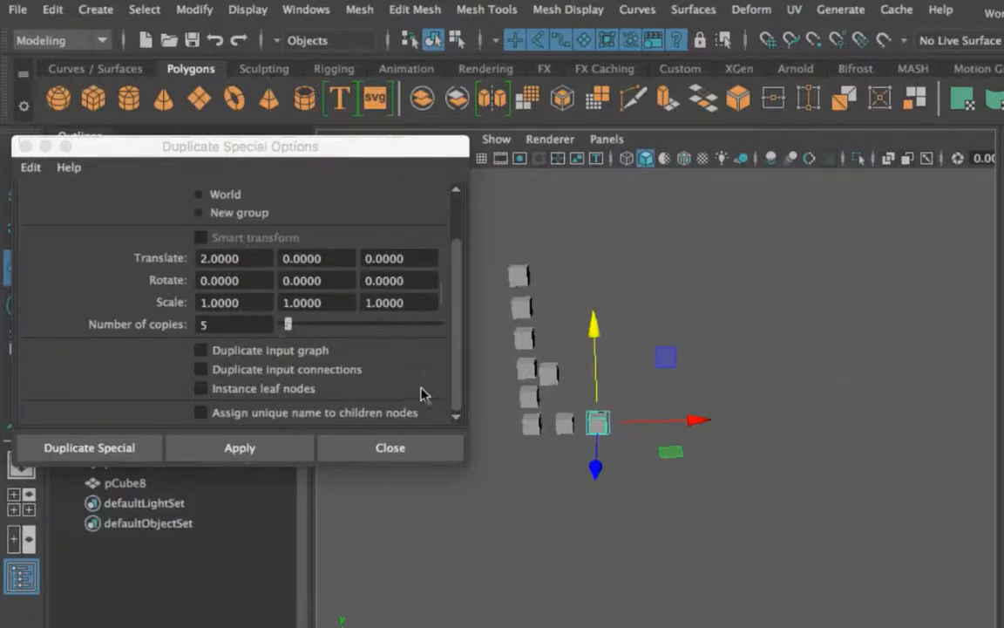
Set the Duplicate Special Y rotation to 30, leaving the scale at 1.
click(288, 279)
text(30)
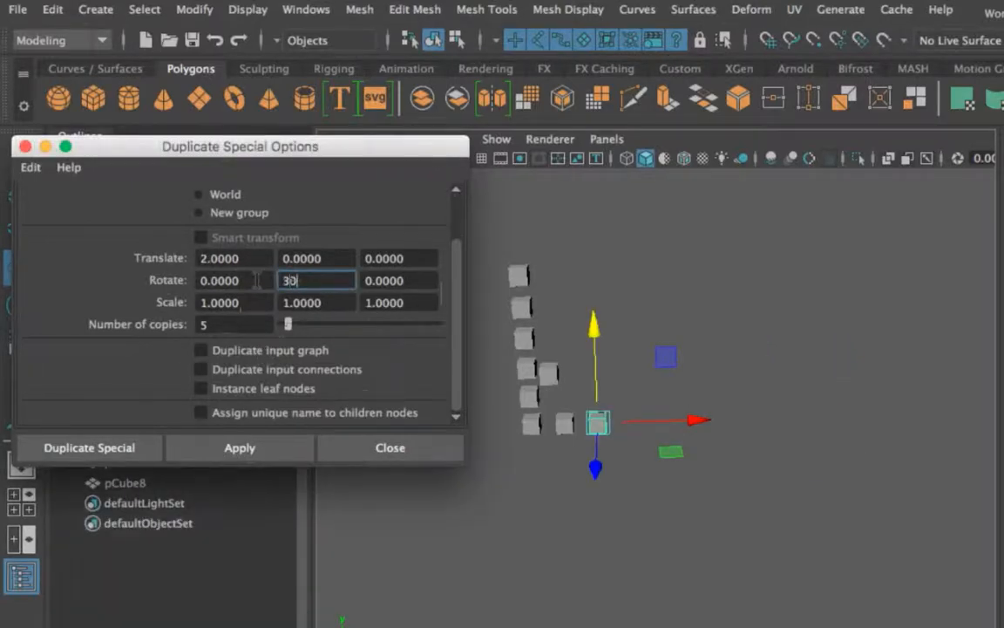
key(Return)
Create the five rotated copies of the end cube and show the viewport grid.
click(286, 449)
alt+drag(672, 421, 534, 455)
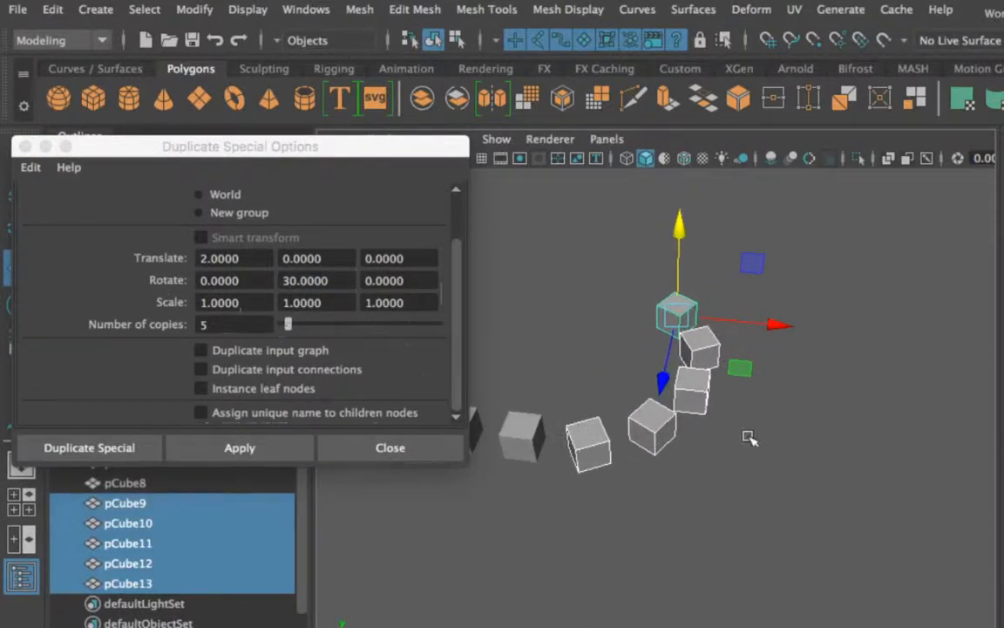
click(480, 158)
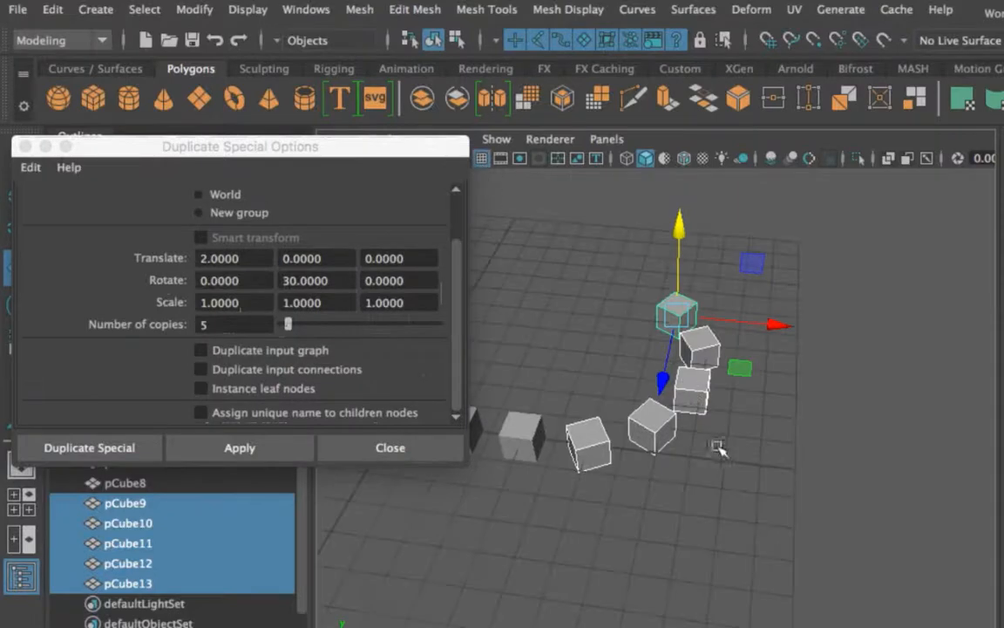
alt+drag(718, 448, 578, 452)
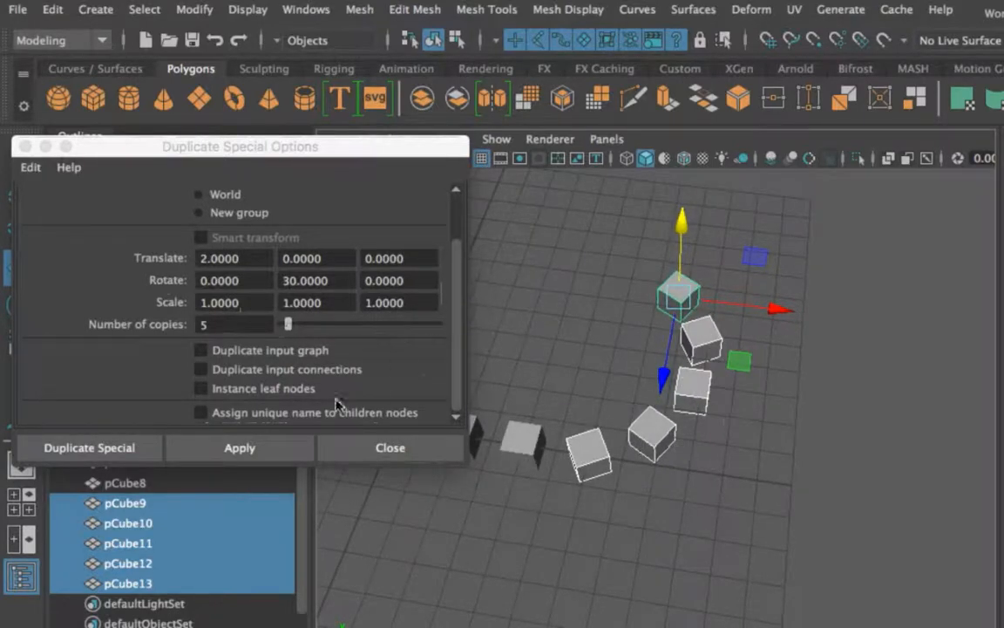
Change the Duplicate Special scale to 1.5 in X, Y and Z for the next set of copies.
click(246, 304)
text(1.5)
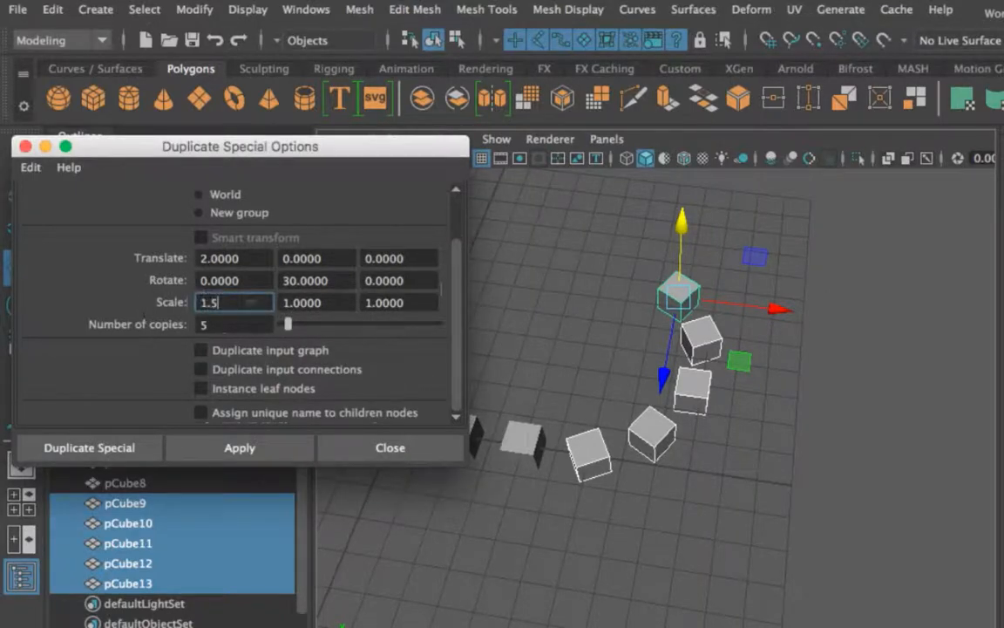
key(Tab)
text(1.5)
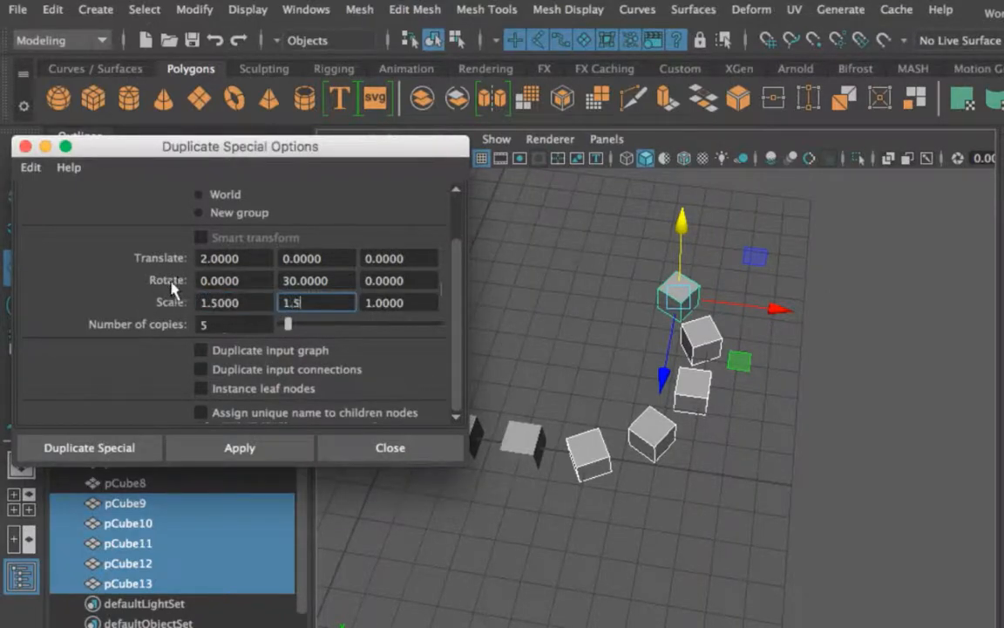
key(Tab)
text(1.5)
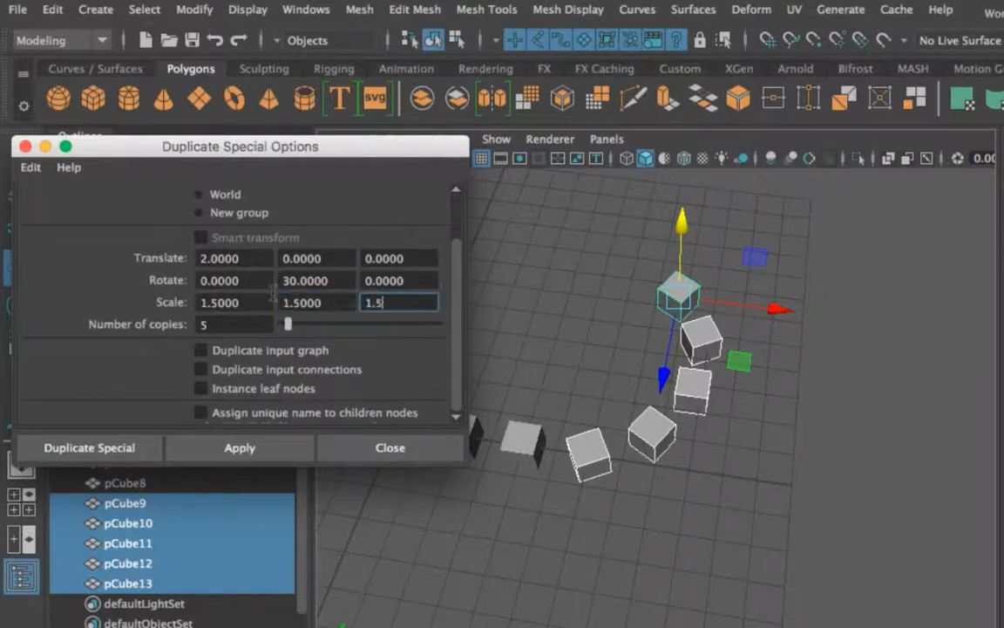
Undo the unscaled copies, duplicate the end cube with the 1.5 scale applied, and close the options window.
click(519, 340)
key(super+z)
key(super+z)
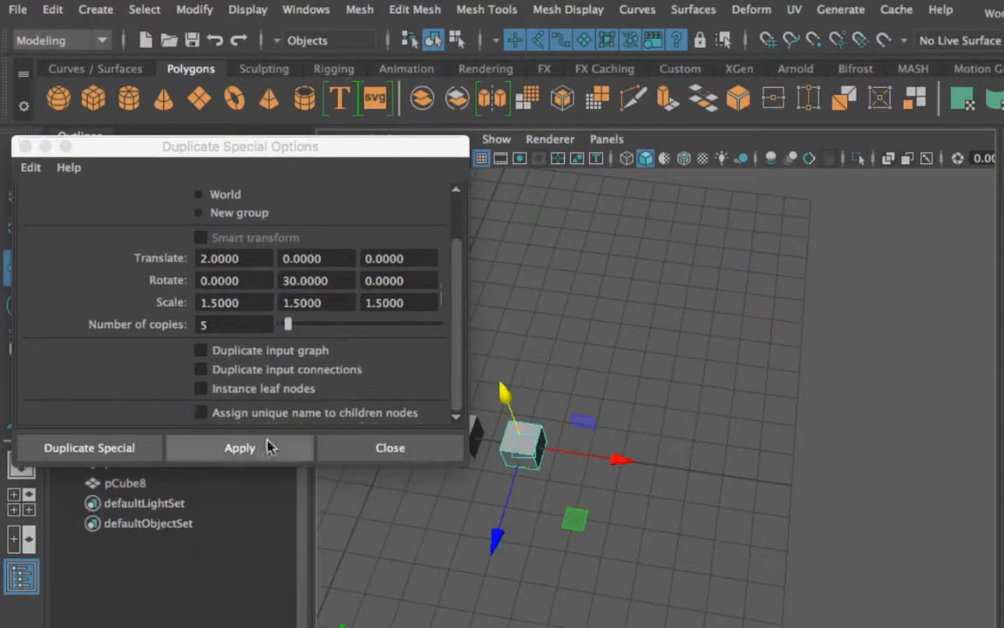
click(262, 447)
alt+drag(663, 410, 699, 417)
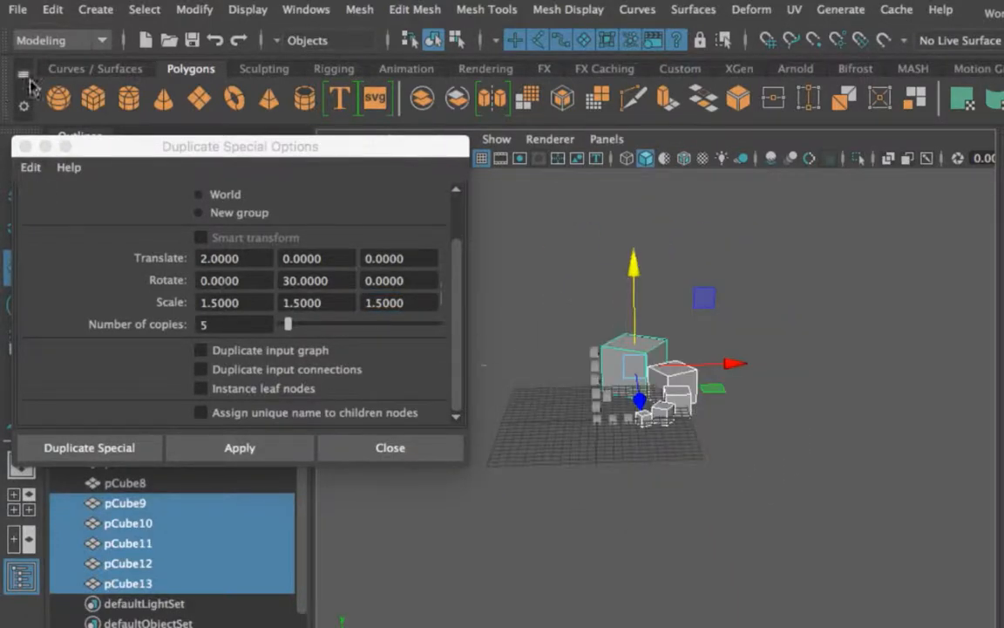
click(24, 146)
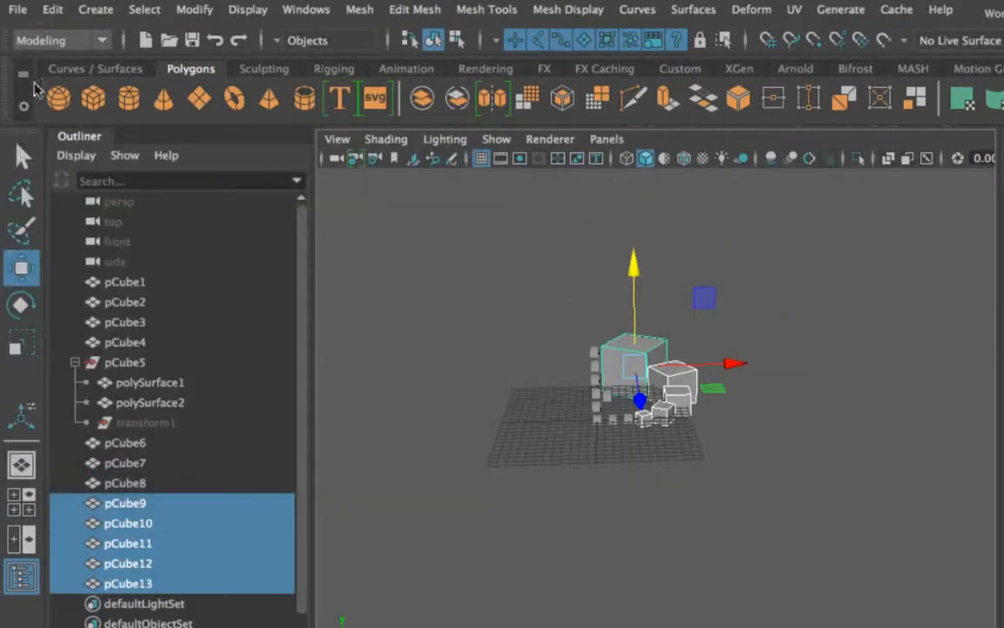
Review the translate, rotate and scale channel values of the largest copied cube.
click(52, 9)
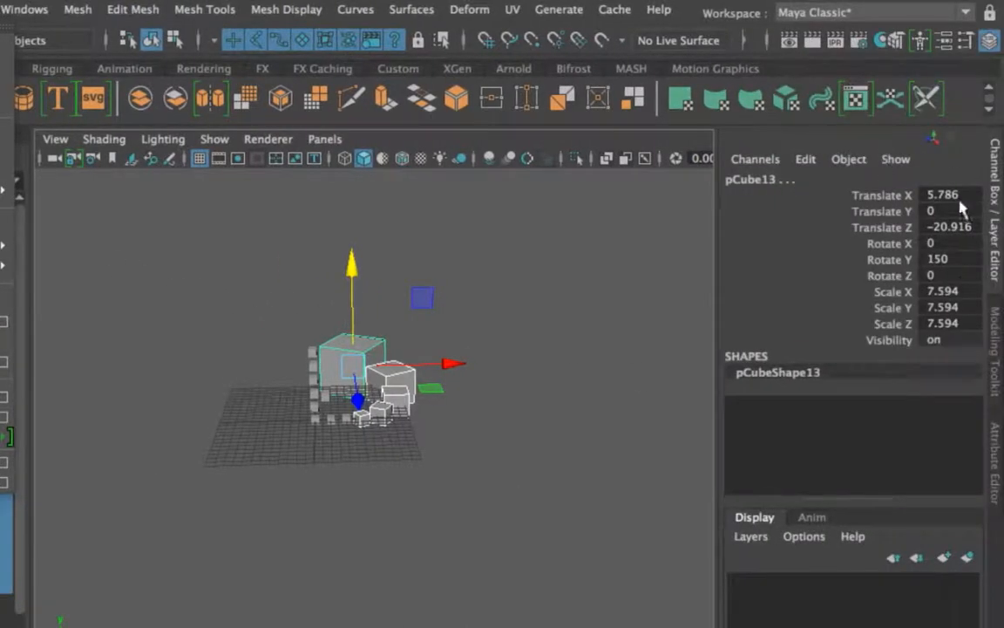
double_click(950, 211)
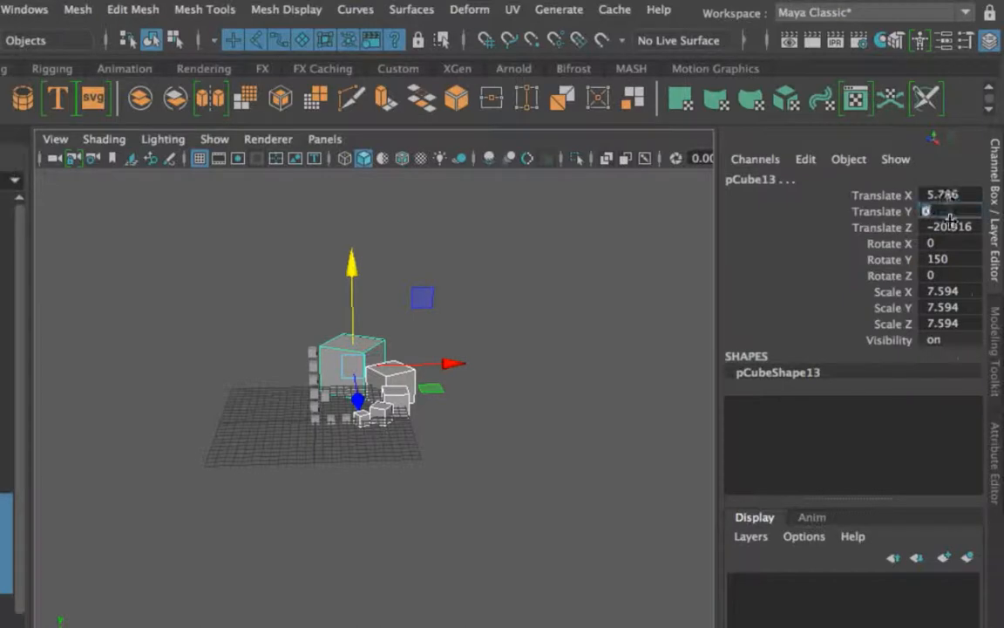
key(Tab)
key(Tab)
key(Tab)
key(Tab)
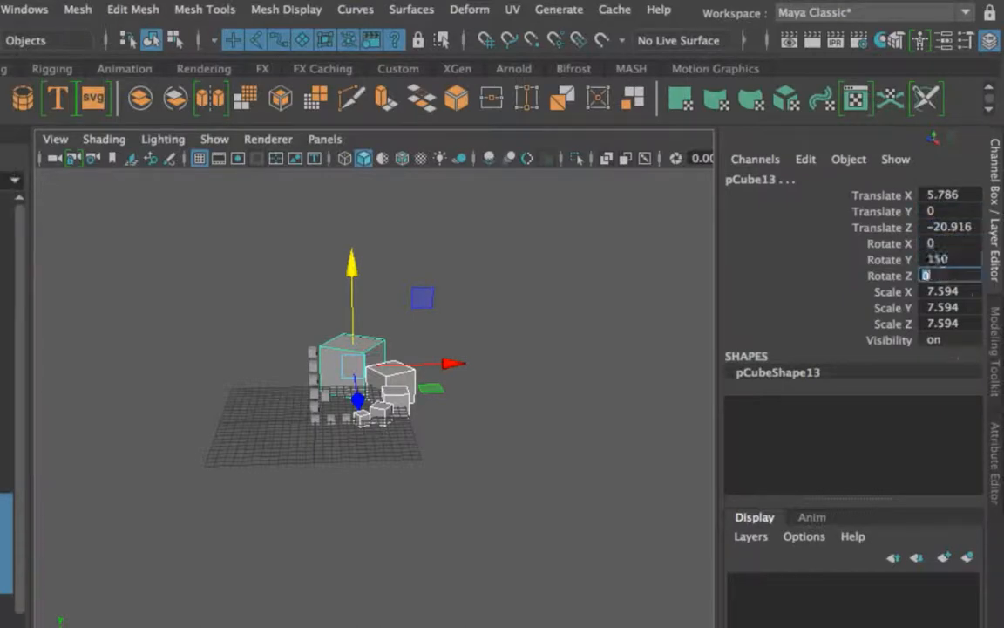
key(Tab)
key(Tab)
key(Tab)
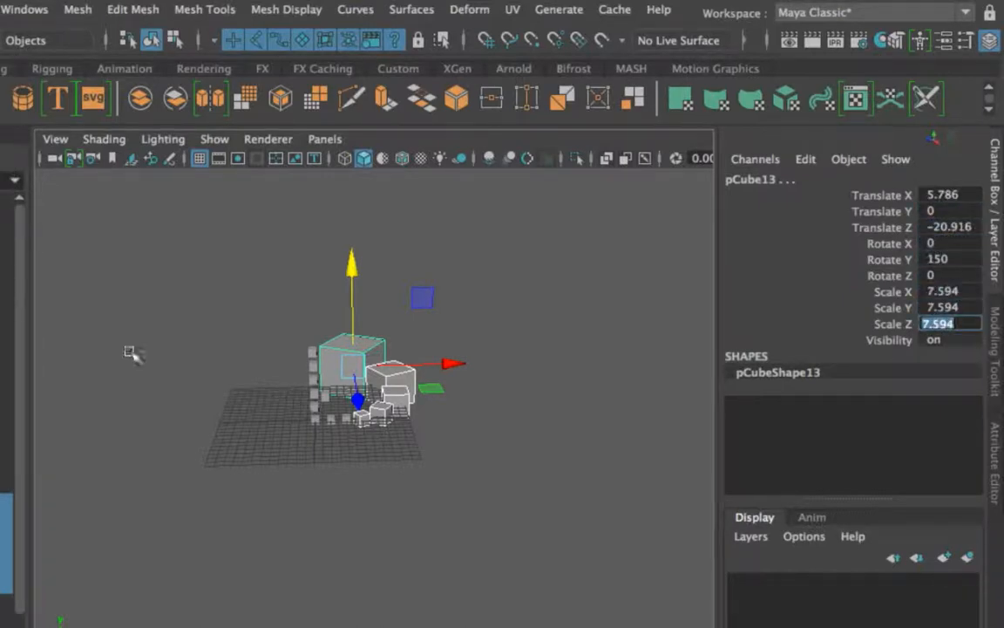
Select all the cubes in the viewport and delete them.
click(514, 388)
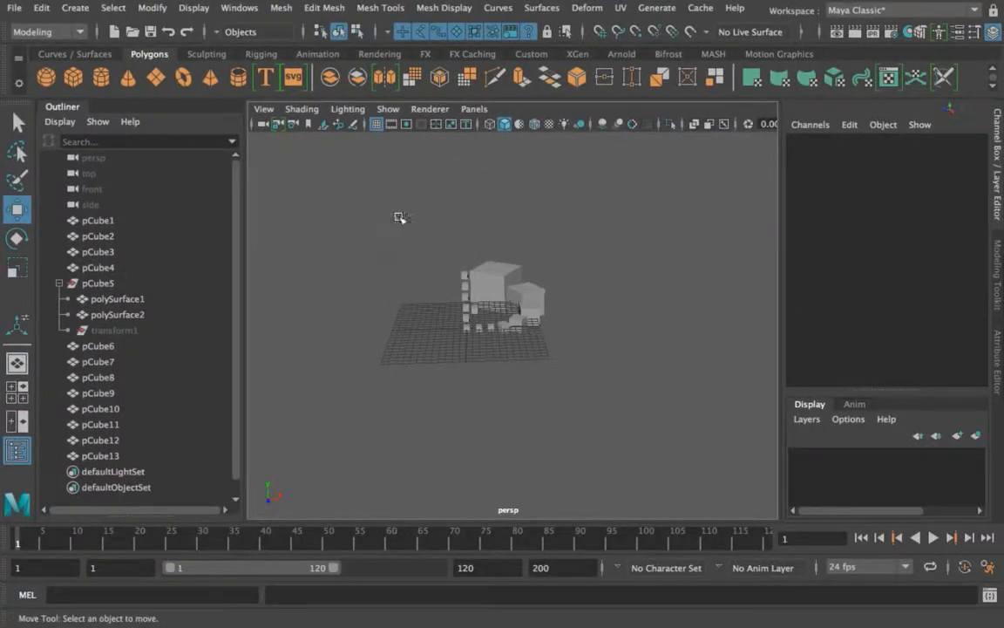
drag(358, 194, 675, 448)
key(ctrl+h)
key(Delete)
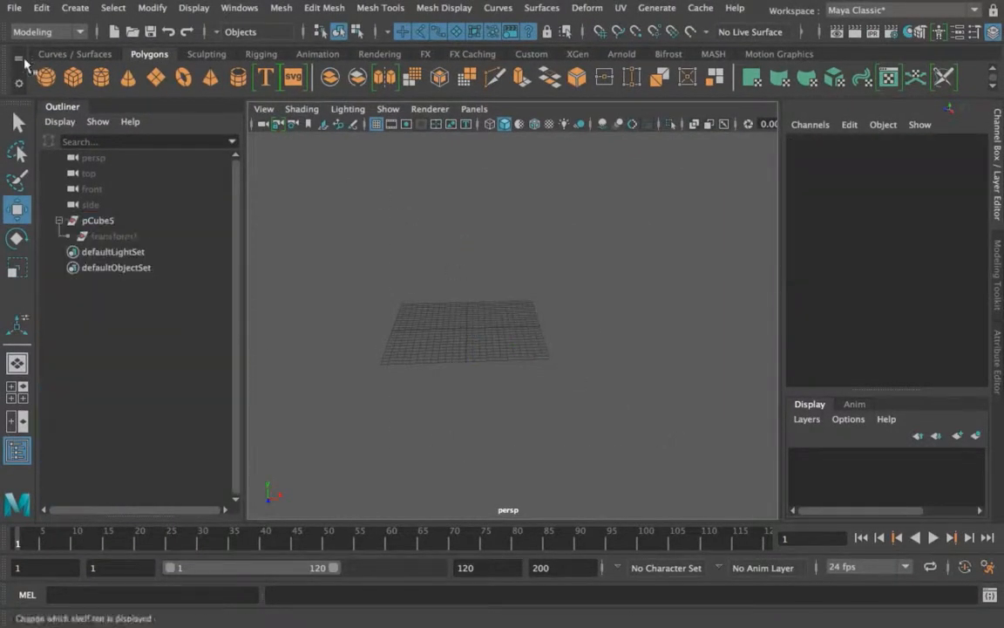
Create a polygon cube at the centre of the grid.
click(75, 78)
scroll(545, 410, up, 5)
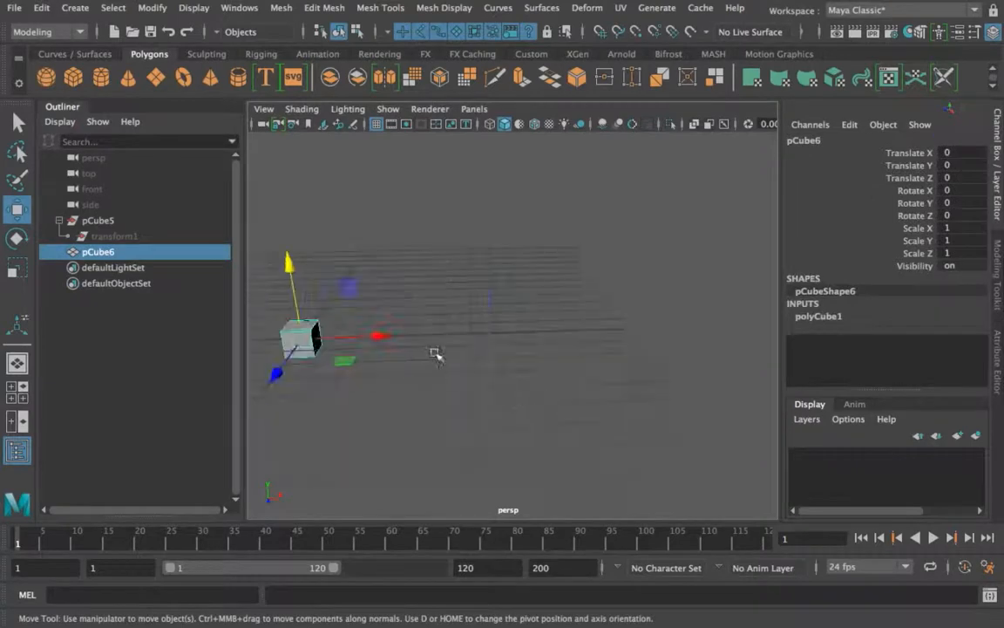
alt+middle_drag(437, 354, 506, 347)
alt+drag(507, 347, 479, 346)
alt+middle_drag(479, 346, 501, 337)
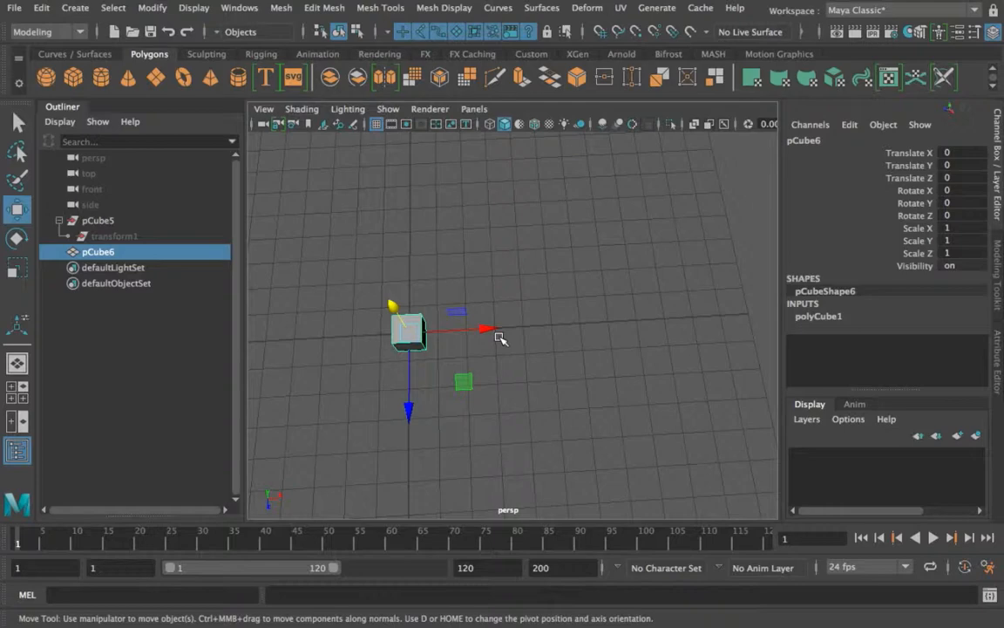
alt+drag(408, 340, 409, 288)
alt+middle_drag(409, 288, 510, 325)
Move the cube to about X 0.625, Y 1.626, Z -1.645, and try rotating and scaling it, undoing both.
key(q)
scroll(462, 301, up, 3)
key(w)
alt+drag(545, 385, 514, 273)
key(e)
key(ctrl+z)
key(r)
key(ctrl+z)
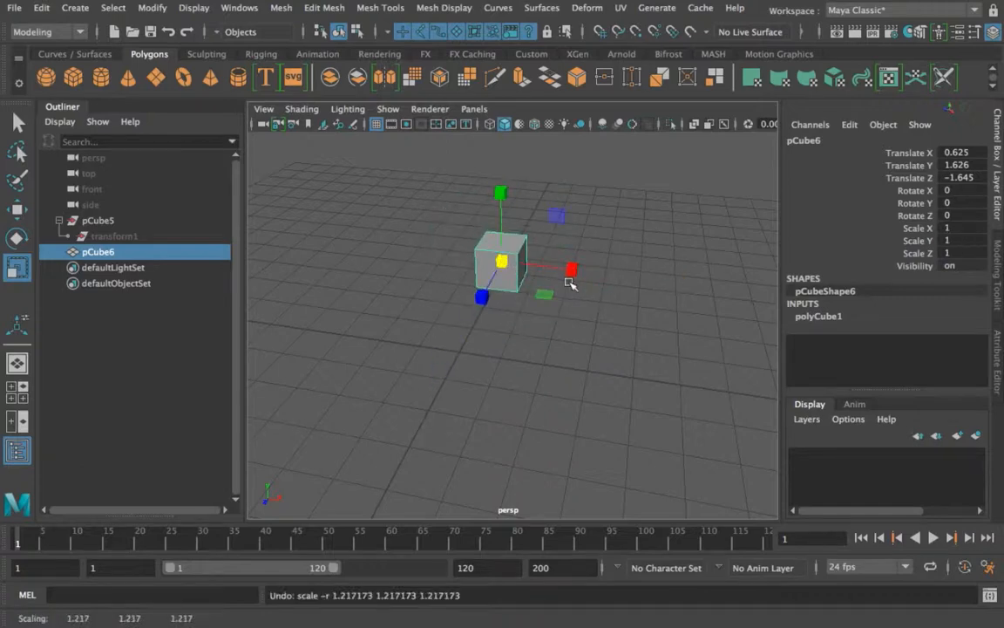
Undo the cube's move and its creation.
alt+drag(572, 285, 536, 284)
key(ctrl+z)
key(ctrl+z)
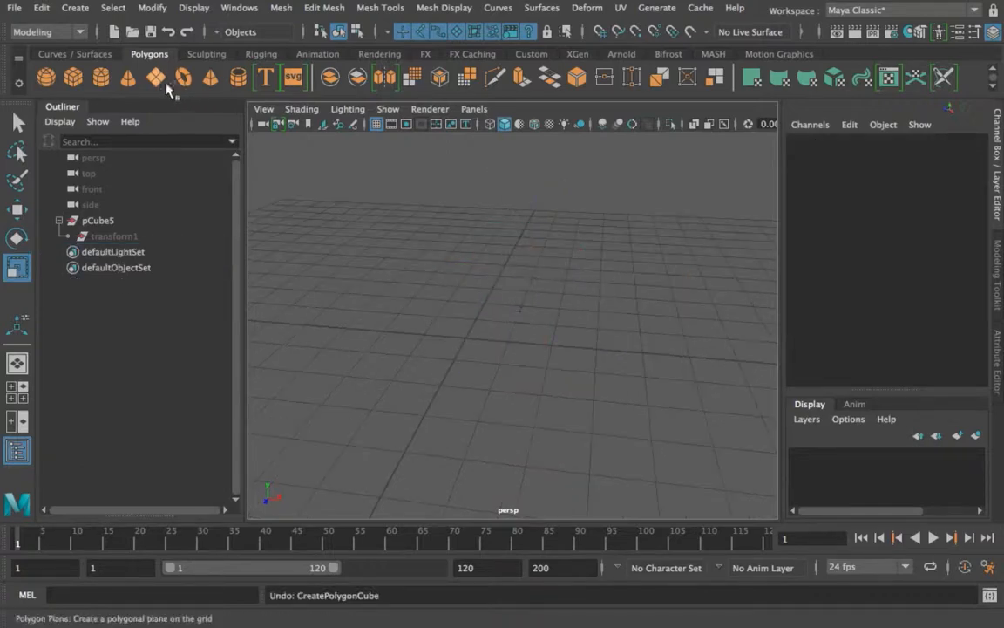
Create a new polygon cube at the grid centre and select all of its faces.
click(74, 77)
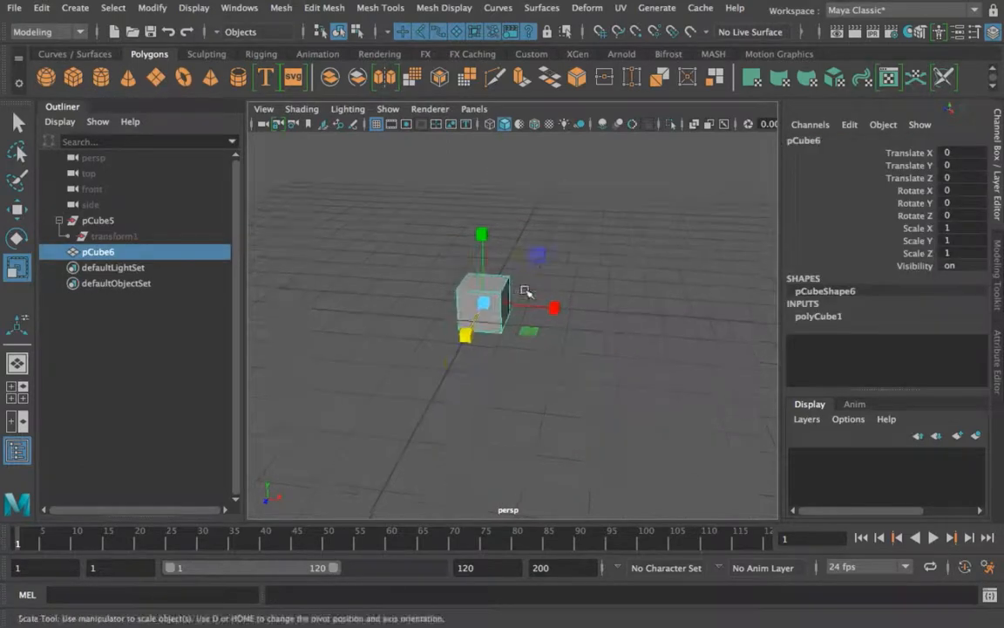
key(q)
scroll(474, 287, up, 3)
right_drag(473, 179, 474, 225)
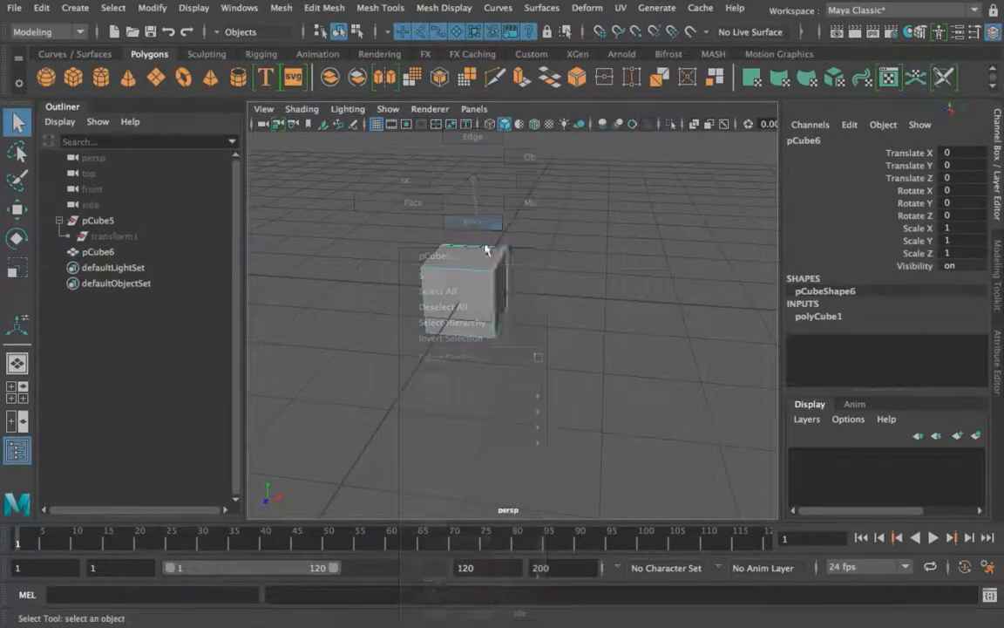
alt+drag(499, 349, 527, 336)
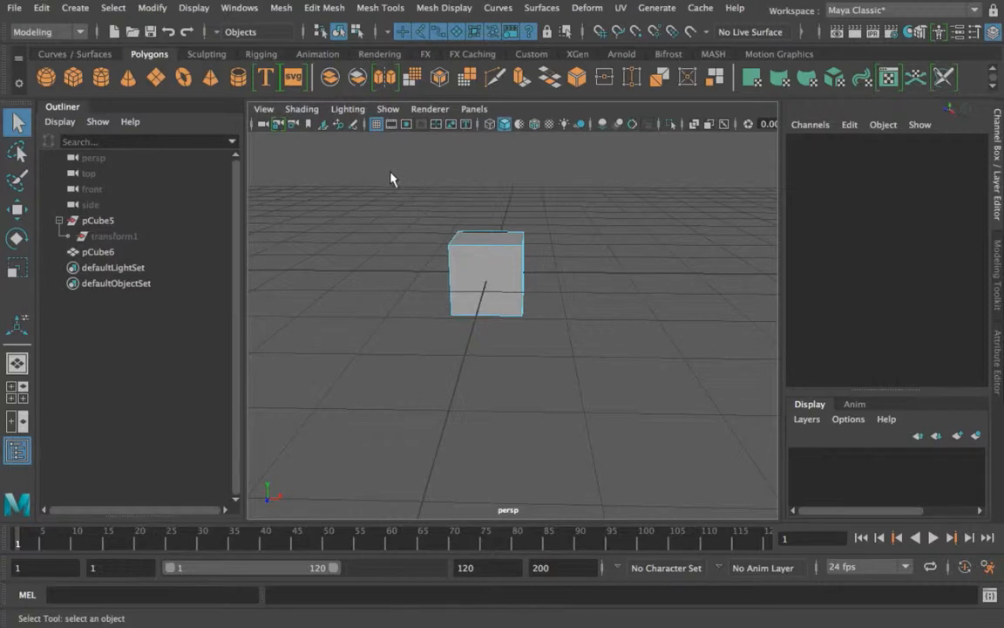
drag(393, 179, 664, 360)
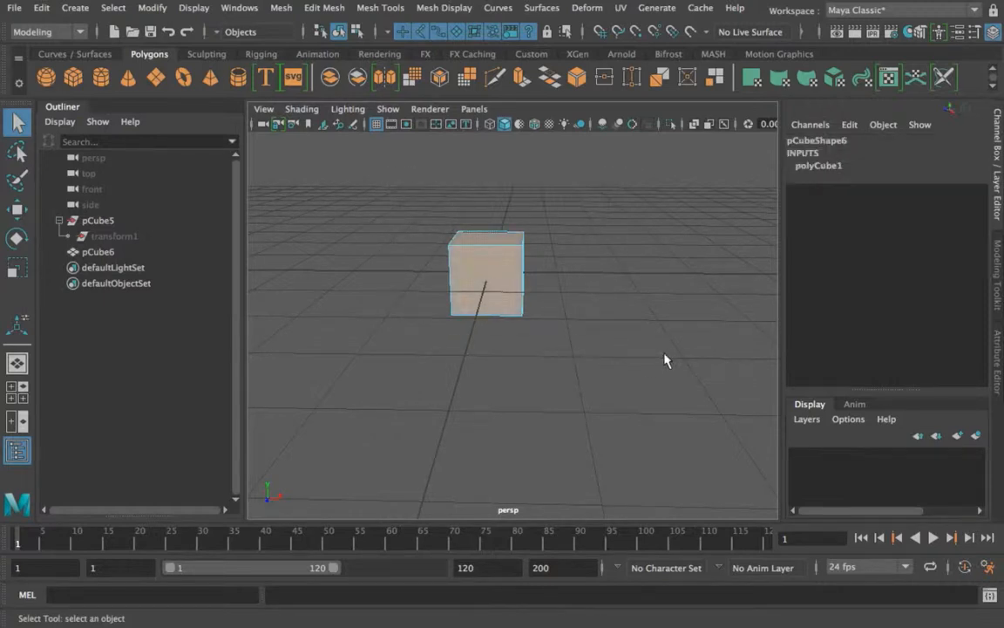
Move all the selected faces up and away from the cube's pivot, and return to object mode.
scroll(586, 330, down, 3)
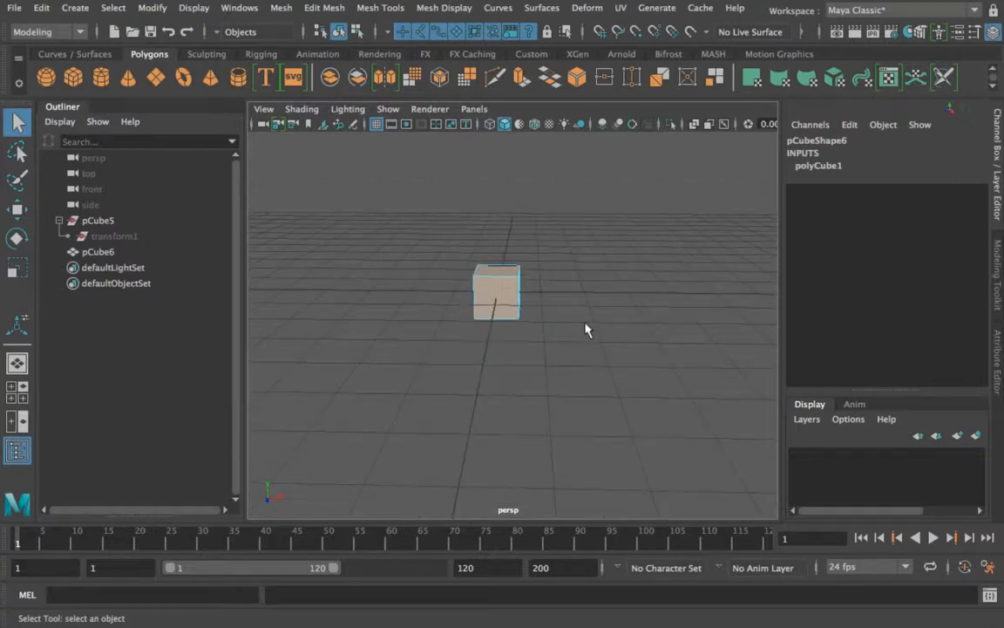
key(w)
middle_drag(549, 235, 689, 124)
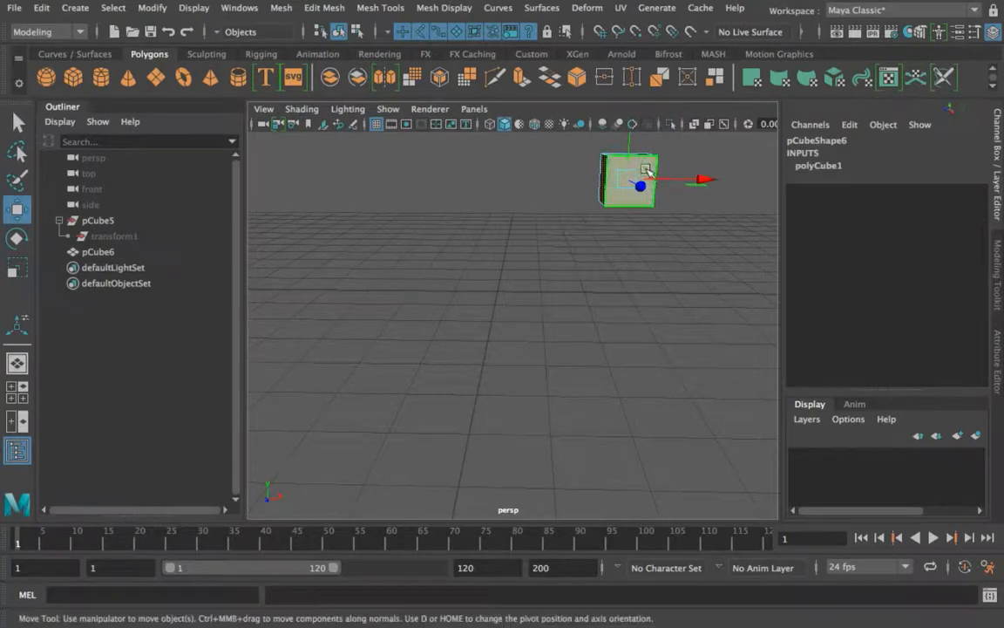
right_drag(646, 170, 692, 149)
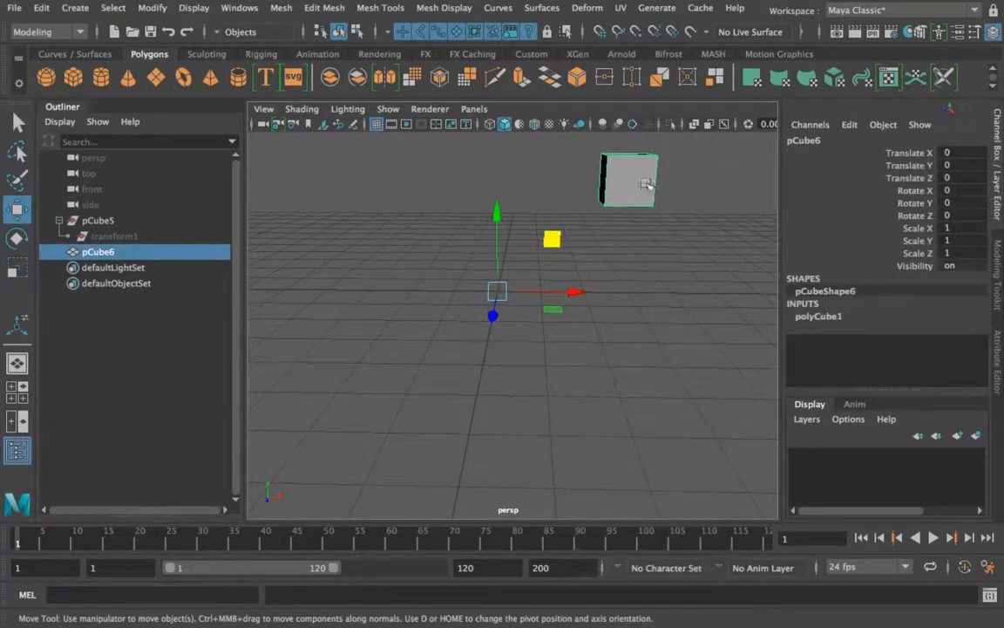
Try deleting the leftover pCube5 group, reselect the displaced cube, and undo the deletion.
click(80, 223)
key(Delete)
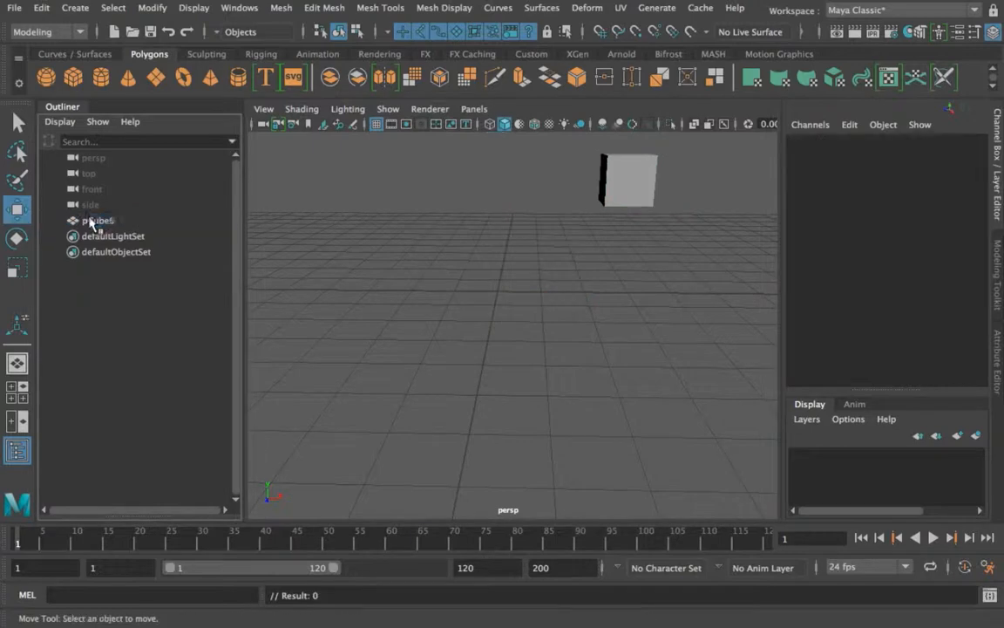
click(124, 222)
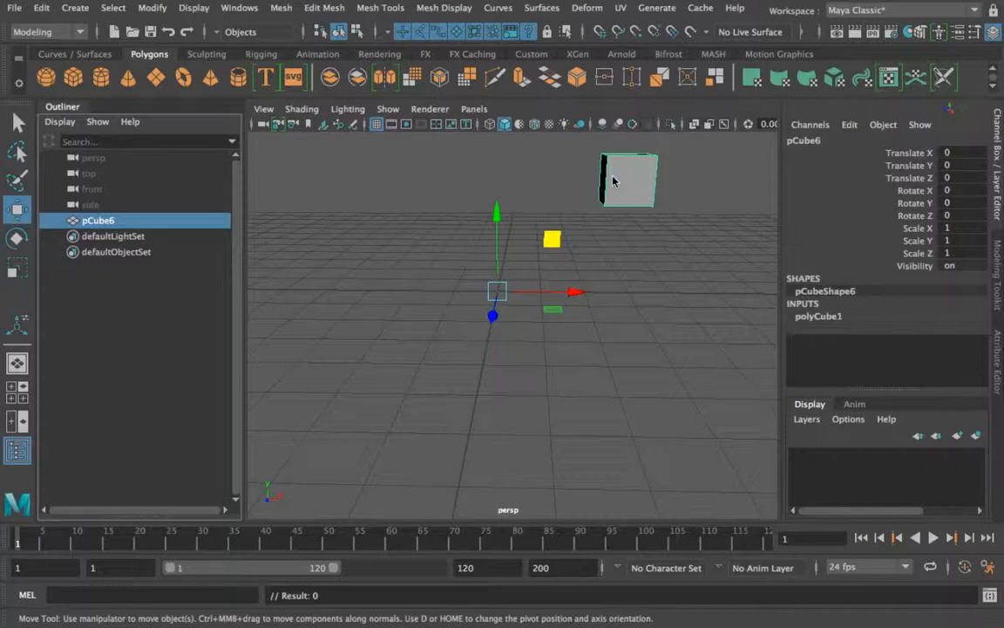
key(ctrl+z)
key(ctrl+z)
key(ctrl+z)
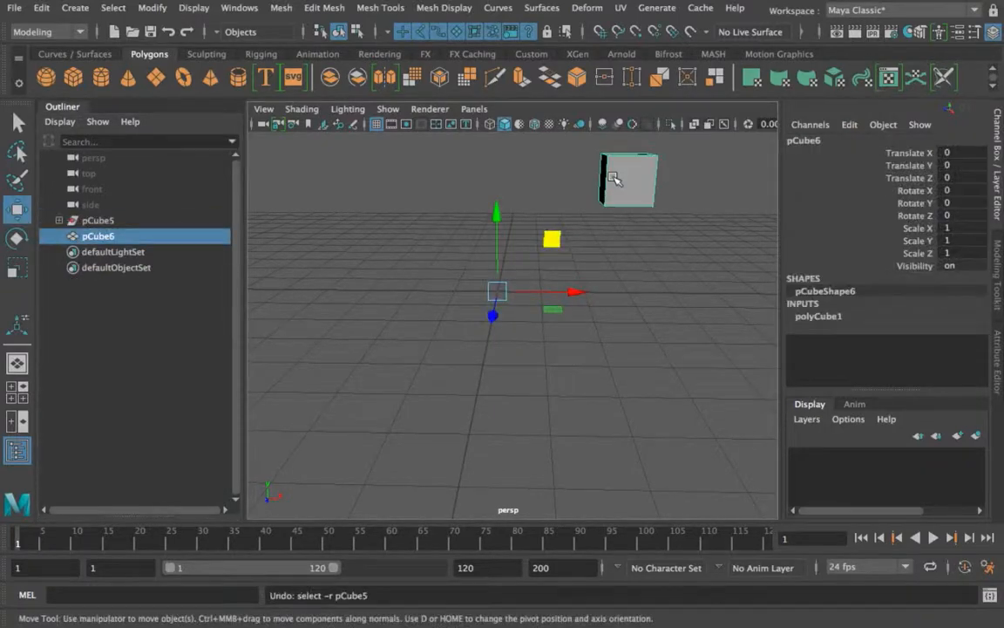
Undo the face move and select all of the centred cube's faces again.
click(556, 266)
right_drag(493, 300, 571, 157)
scroll(527, 307, up, 5)
alt+drag(546, 346, 514, 342)
right_drag(431, 179, 435, 229)
scroll(448, 291, down, 5)
drag(328, 205, 614, 453)
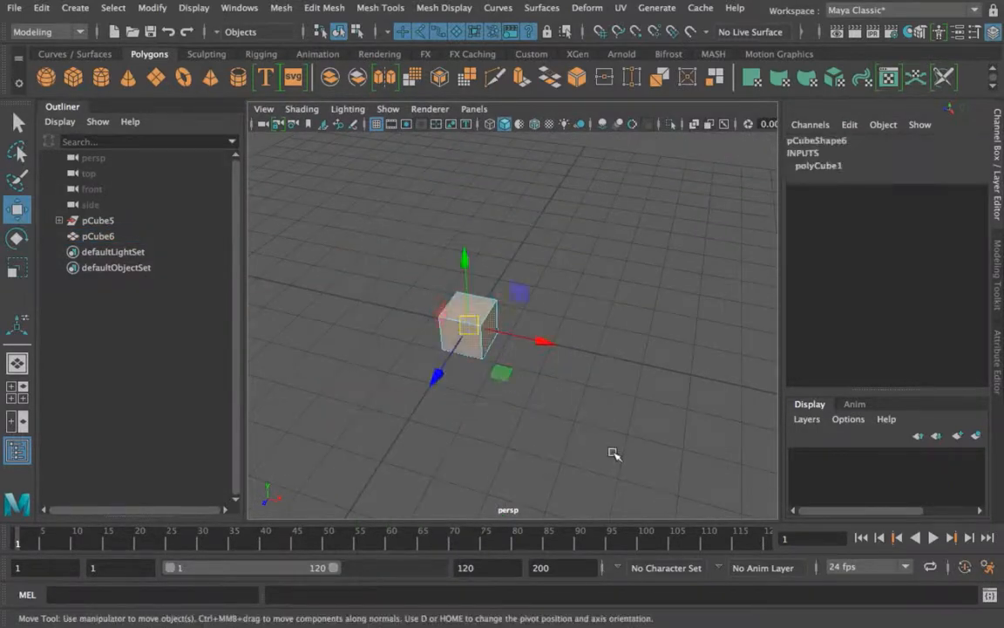
Display the cube in wireframe and move all its faces away from the grid centre.
key(4)
alt+drag(541, 412, 561, 370)
alt+middle_drag(562, 369, 543, 380)
drag(514, 277, 757, 102)
scroll(572, 395, down, 5)
scroll(572, 396, up, 3)
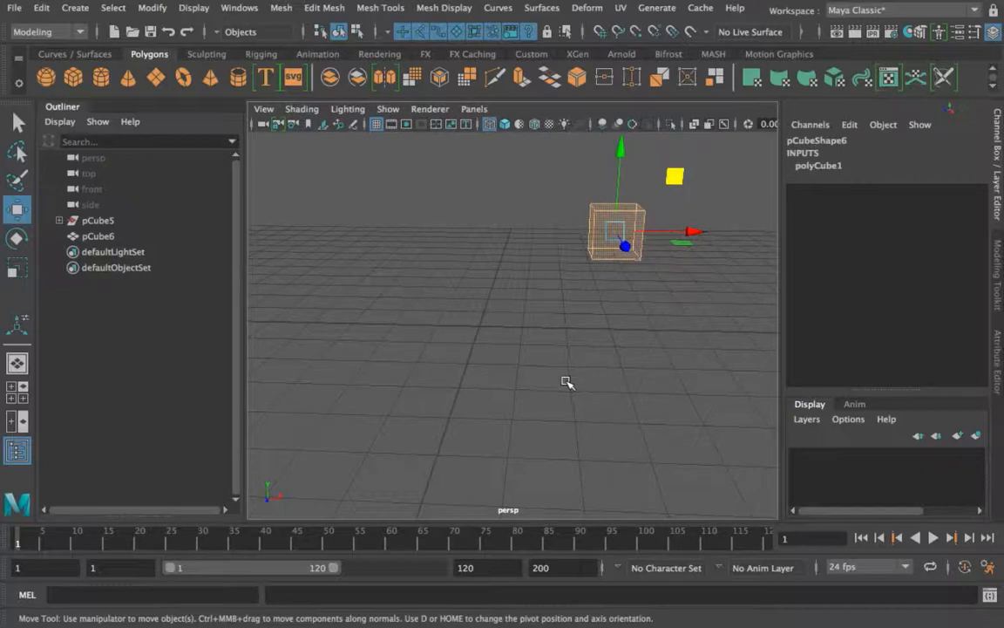
Return to object mode, select the displaced cube and switch back to shaded display.
right_click(632, 178)
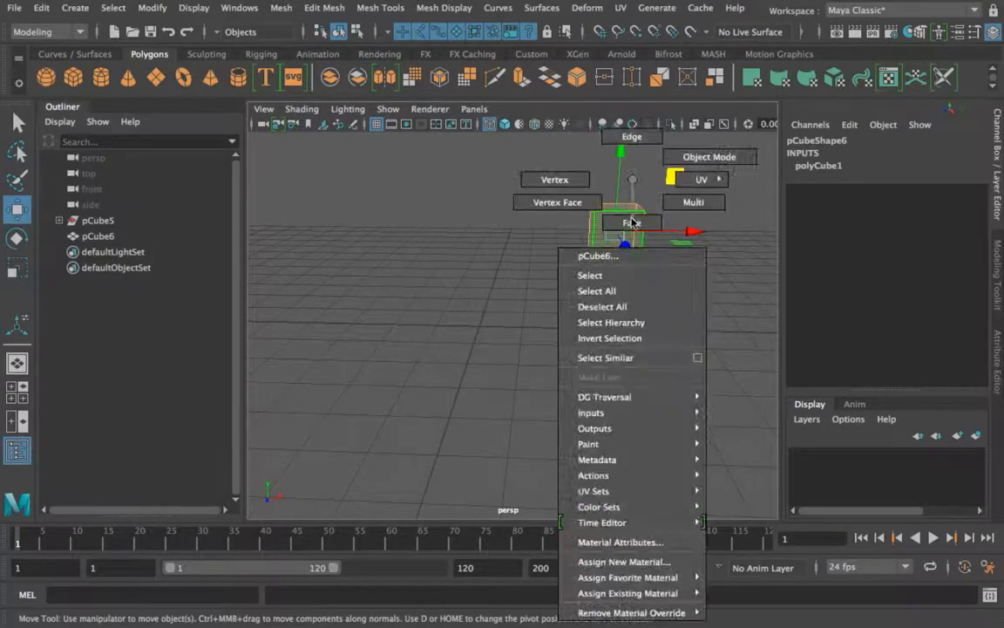
click(695, 160)
click(695, 186)
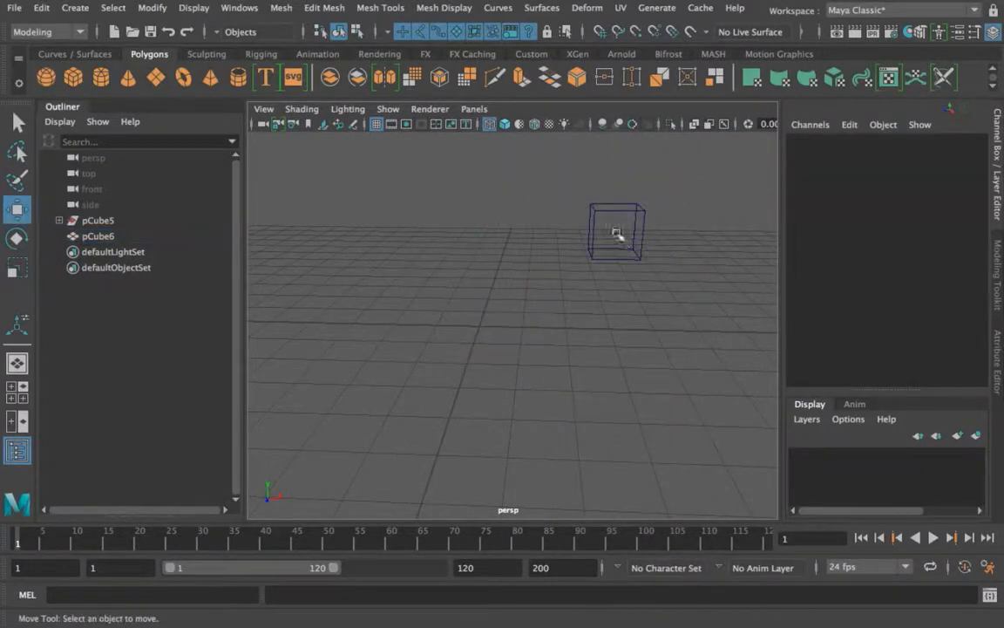
click(623, 206)
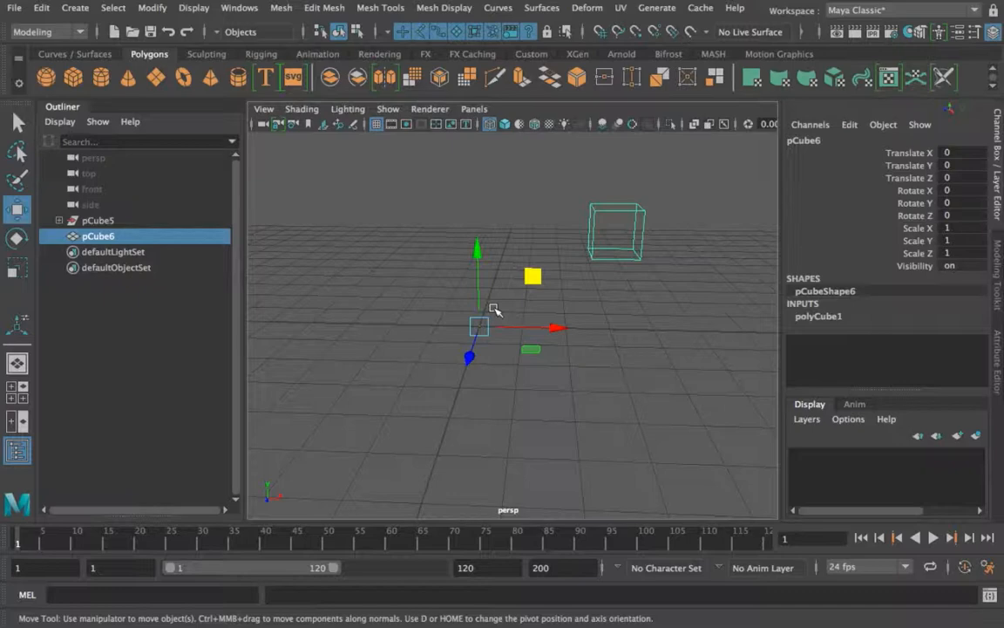
key(5)
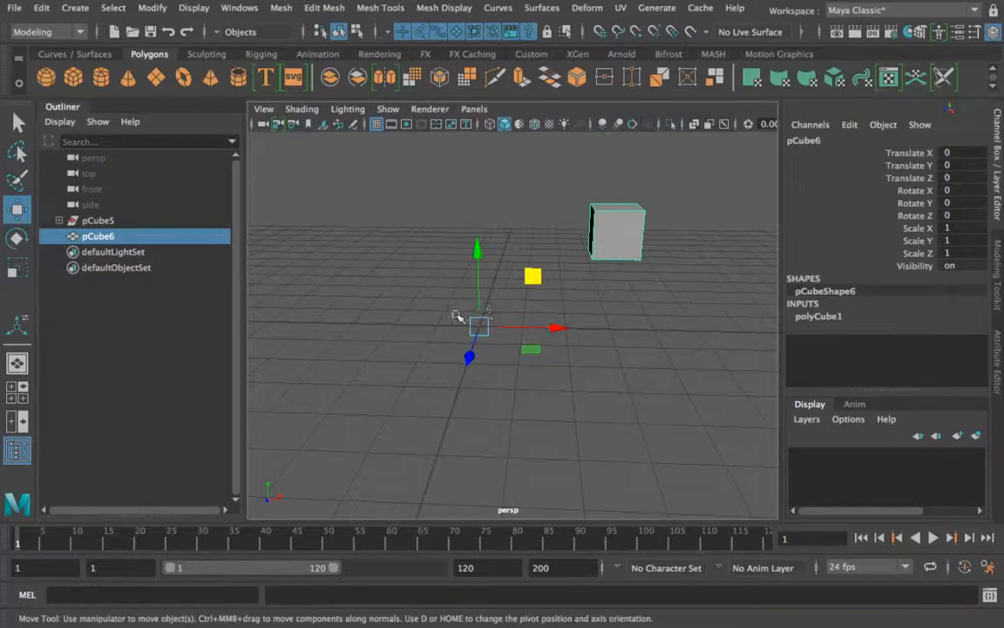
Try moving the cube by its offset pivot to about X -2.113, Z -6.966, and undo the move.
alt+drag(478, 329, 523, 319)
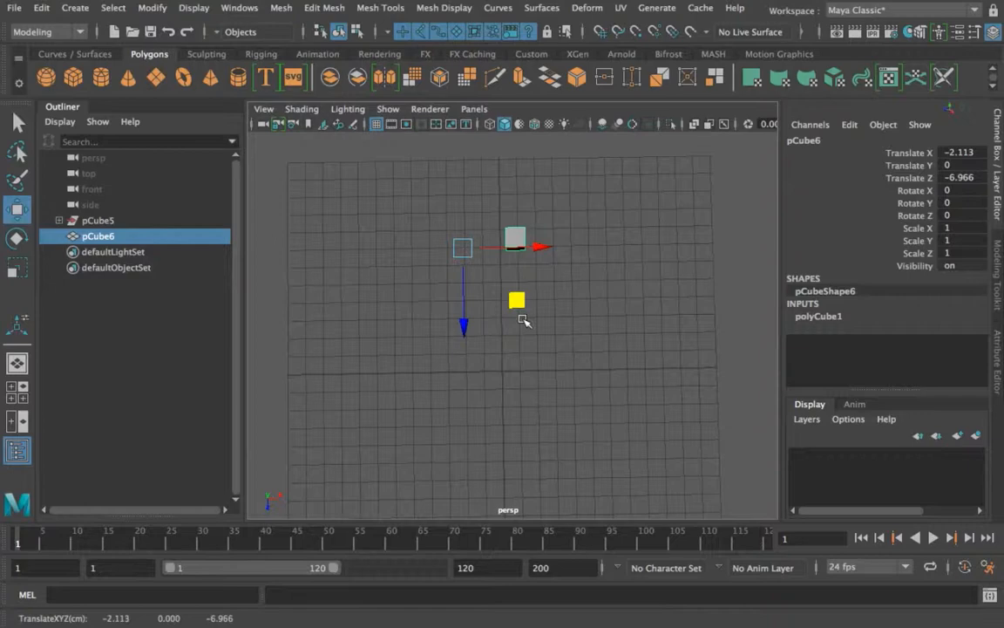
key(ctrl+z)
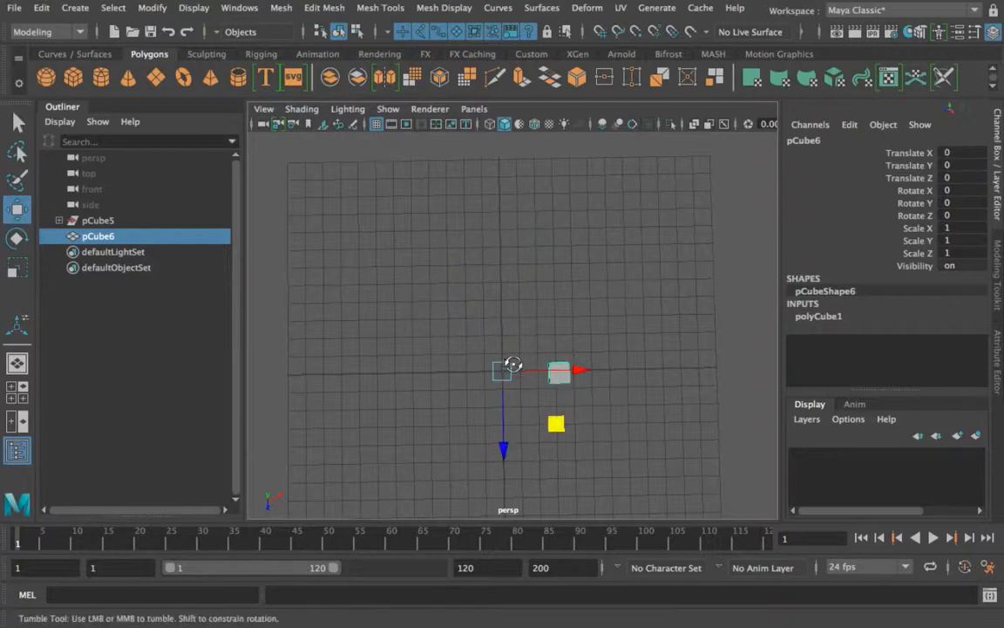
Scale the cube uniformly about its offset pivot, first to about 1.519 and up to about 3.155.
alt+drag(513, 362, 519, 298)
key(r)
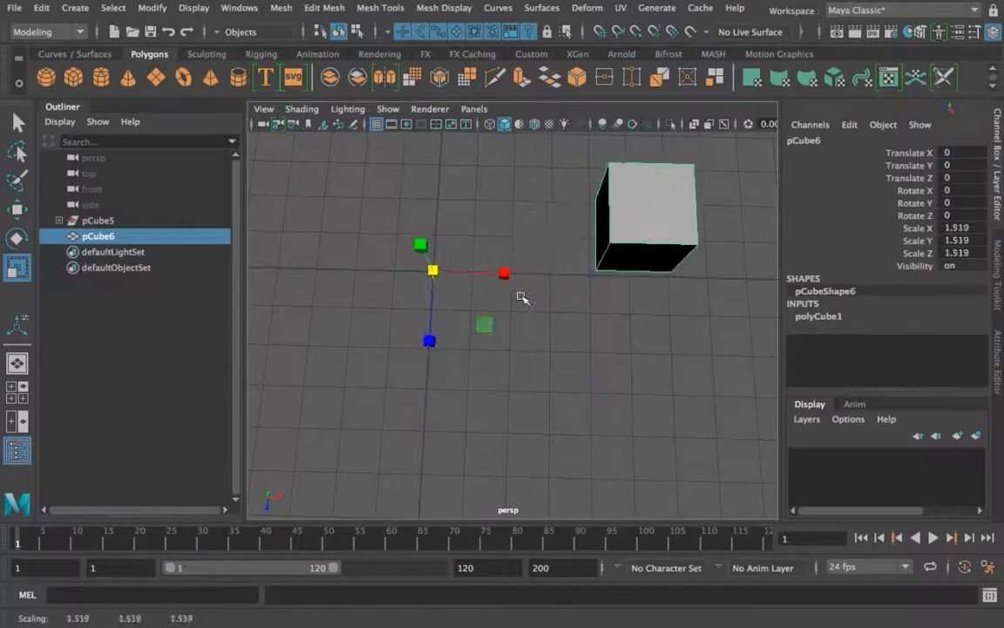
alt+right_drag(520, 298, 645, 325)
drag(646, 326, 534, 312)
Try moving the cube about -2.992 along X, and undo that move and the last scaling.
key(w)
key(ctrl+z)
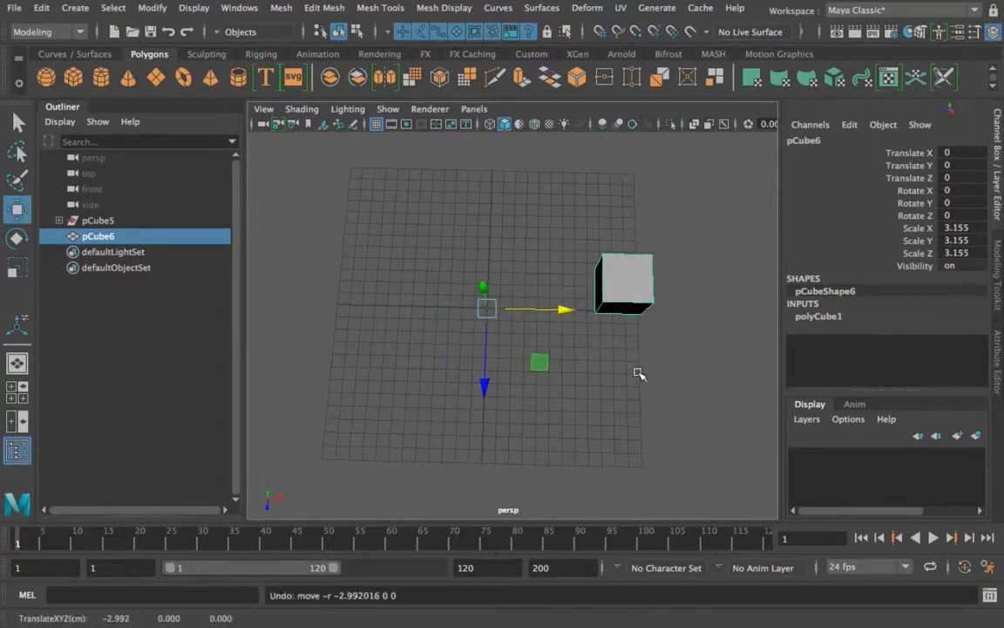
key(ctrl+z)
Rotate the cube freely around its offset pivot to about X -3.928, Y -19.069, Z -294.91.
alt+drag(614, 368, 581, 337)
key(r)
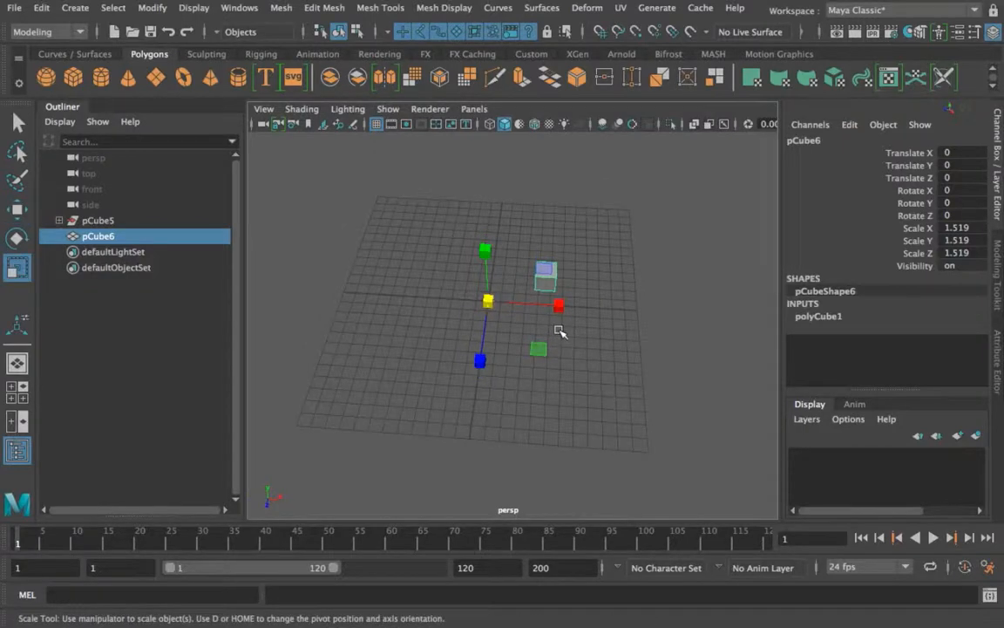
key(e)
drag(541, 313, 497, 312)
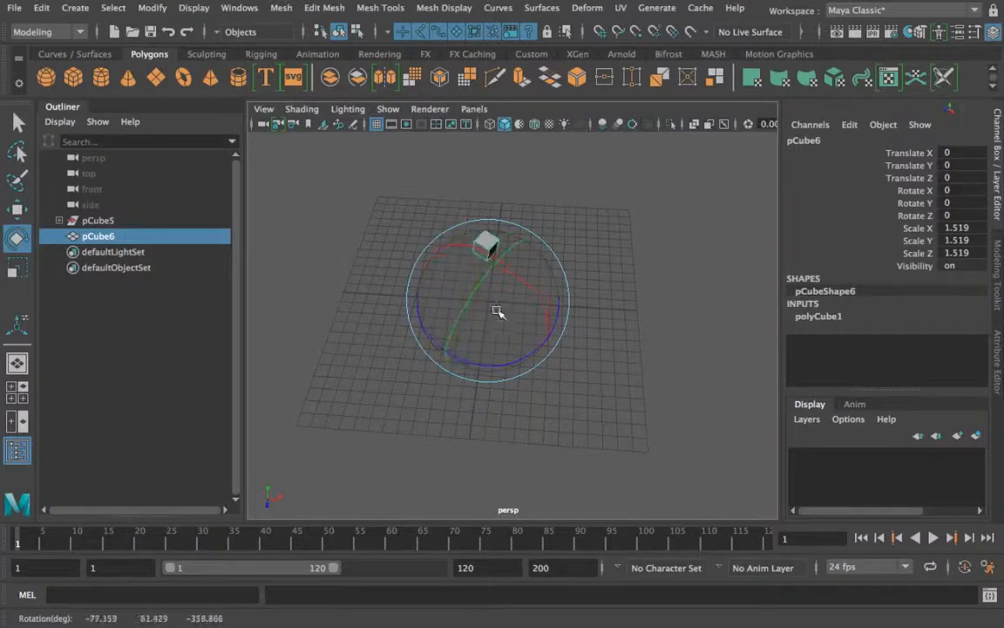
scroll(510, 340, up, 5)
alt+drag(524, 363, 527, 325)
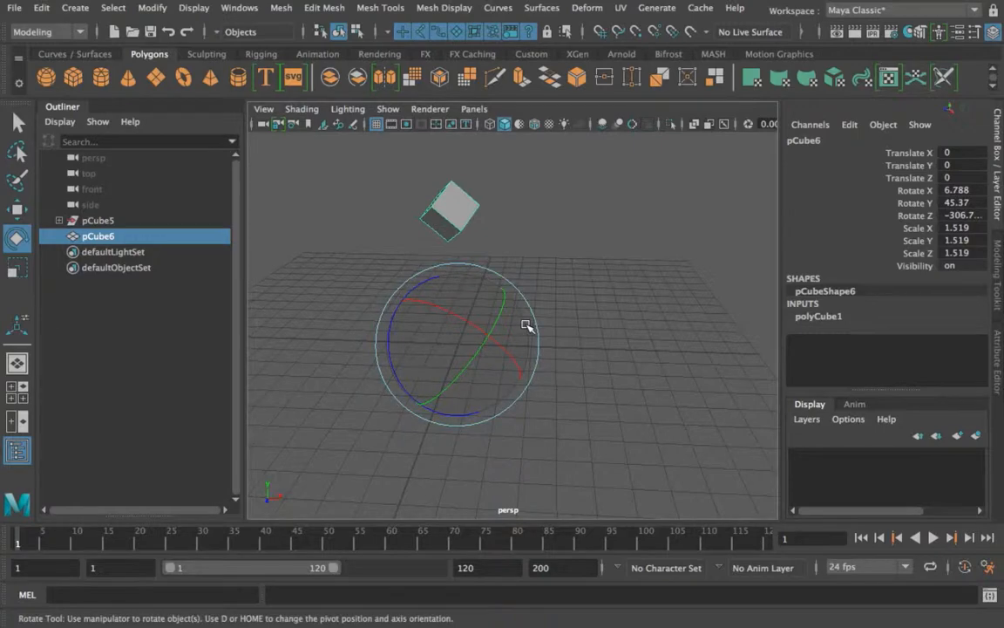
drag(475, 308, 410, 342)
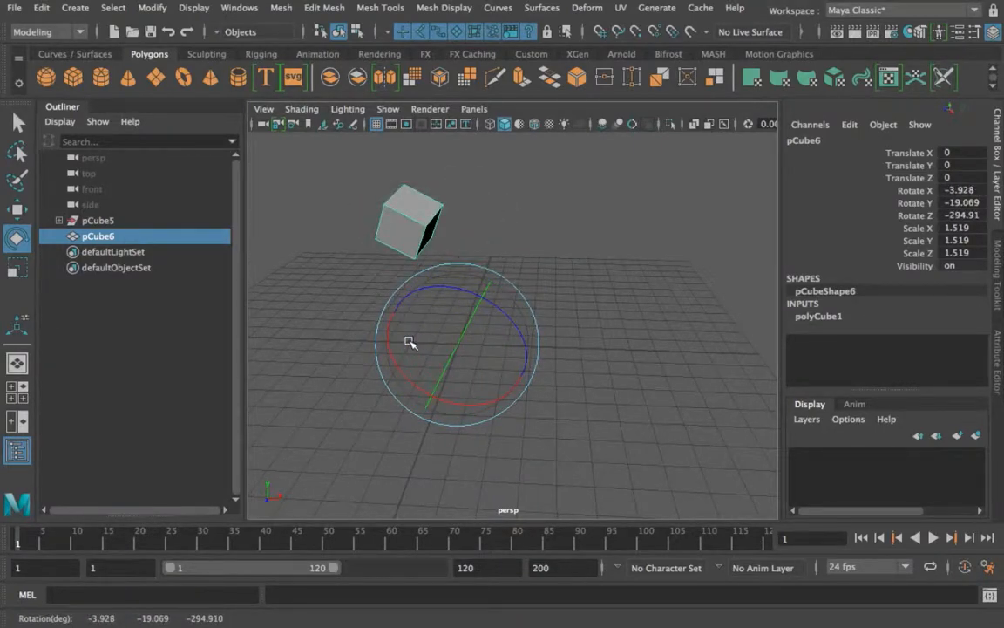
Undo the cube's rotations and its remaining scaling.
key(ctrl+z)
key(ctrl+z)
key(ctrl+z)
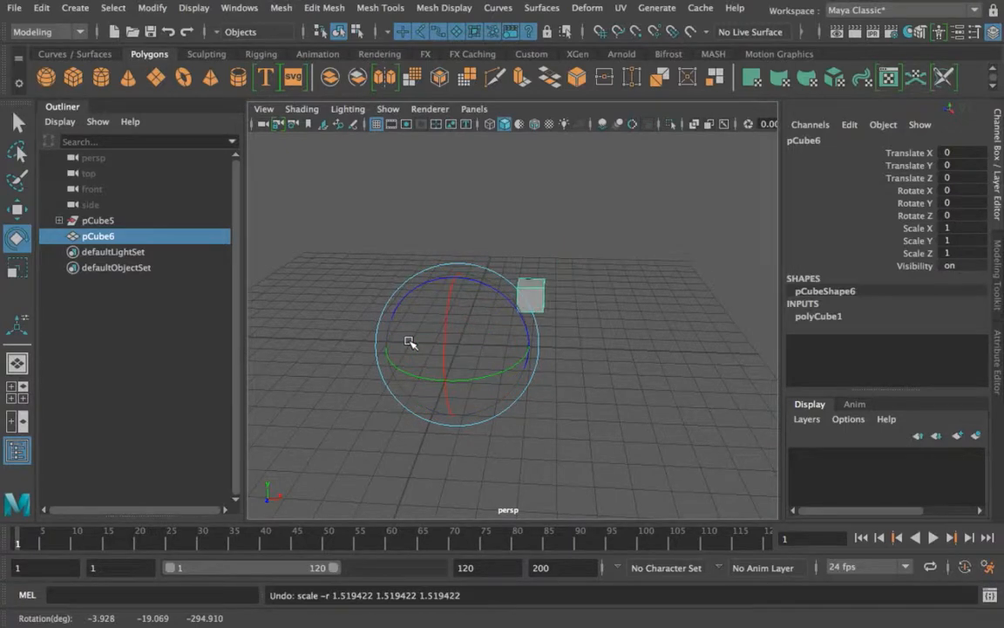
Move the cube freely by its offset pivot to about X -0.277, Y 0.096, Z -0.051.
key(q)
alt+drag(409, 340, 508, 370)
alt+middle_drag(508, 371, 507, 374)
alt+drag(508, 374, 525, 335)
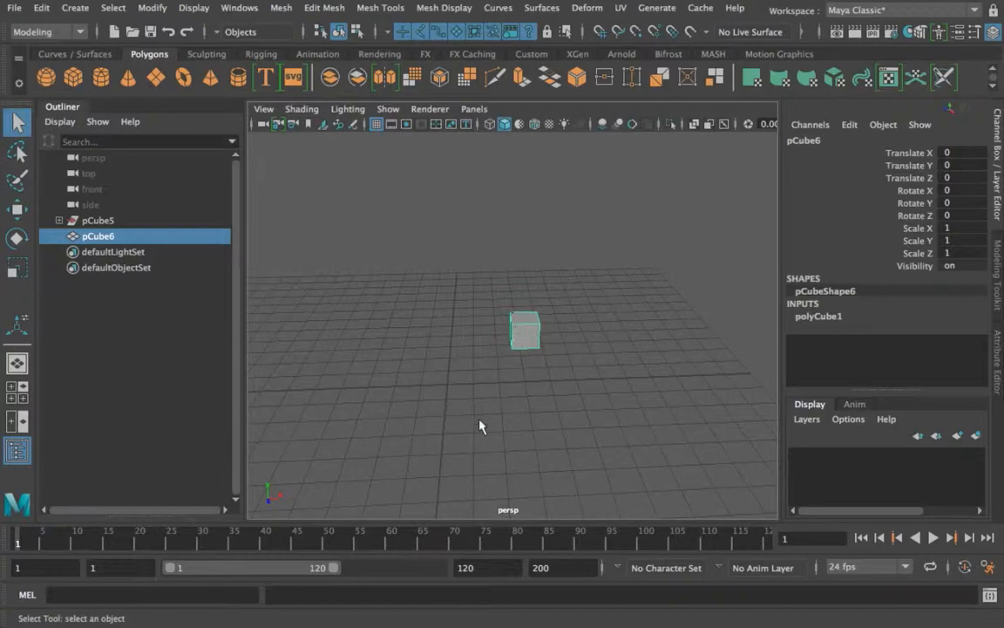
alt+drag(479, 424, 480, 408)
key(w)
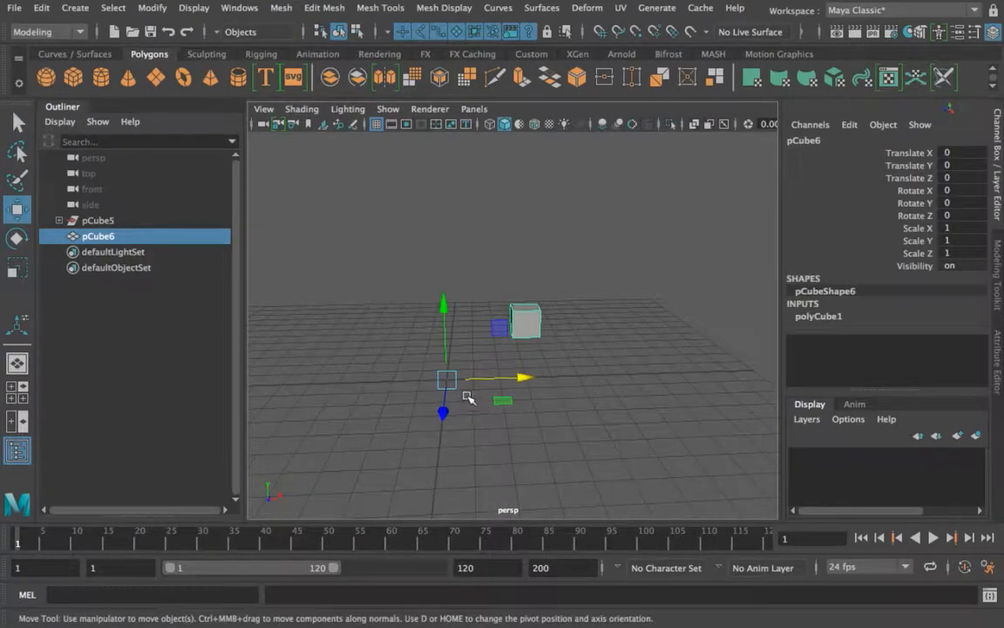
scroll(467, 393, up, 5)
alt+middle_drag(467, 389, 519, 290)
scroll(494, 321, down, 3)
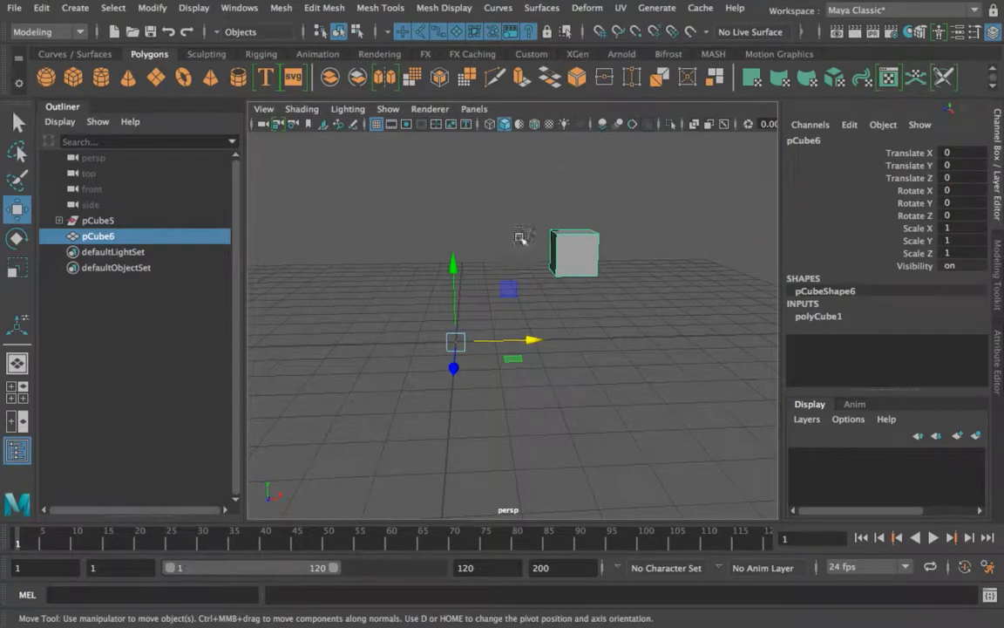
right_drag(588, 180, 645, 159)
mouse_move(459, 345)
mouse_down()
mouse_move(547, 268)
mouse_move(398, 255)
mouse_move(380, 307)
mouse_move(445, 337)
mouse_up()
Select all of the cube's vertices and raise them slightly.
right_drag(572, 183, 498, 177)
drag(596, 296, 656, 347)
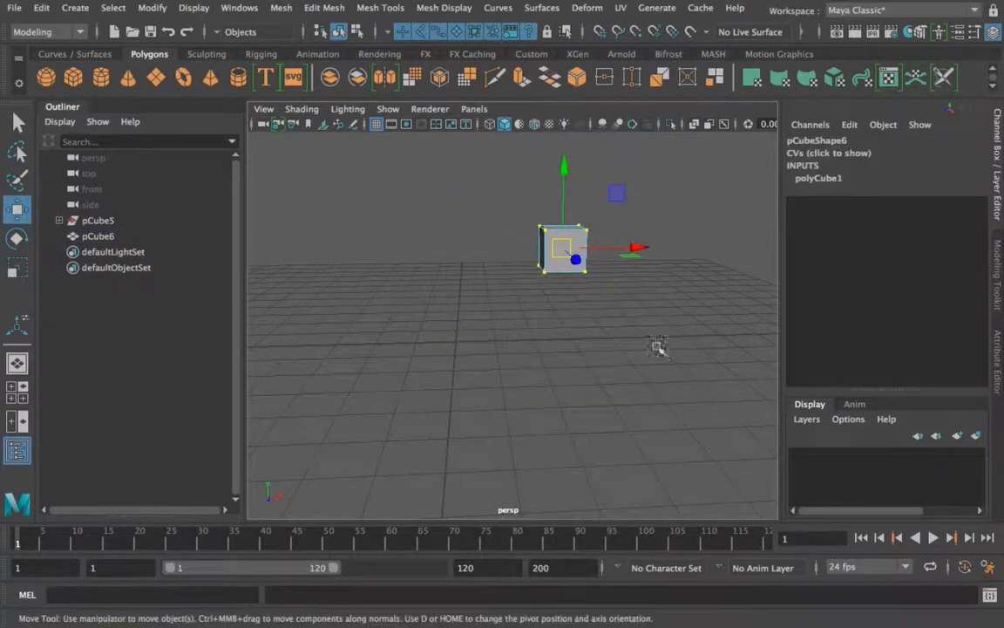
mouse_move(558, 247)
mouse_down()
mouse_move(459, 255)
mouse_move(582, 255)
mouse_move(565, 229)
mouse_up()
Select individual corner vertices of the cube's front face one by one, and return to object selection.
click(546, 211)
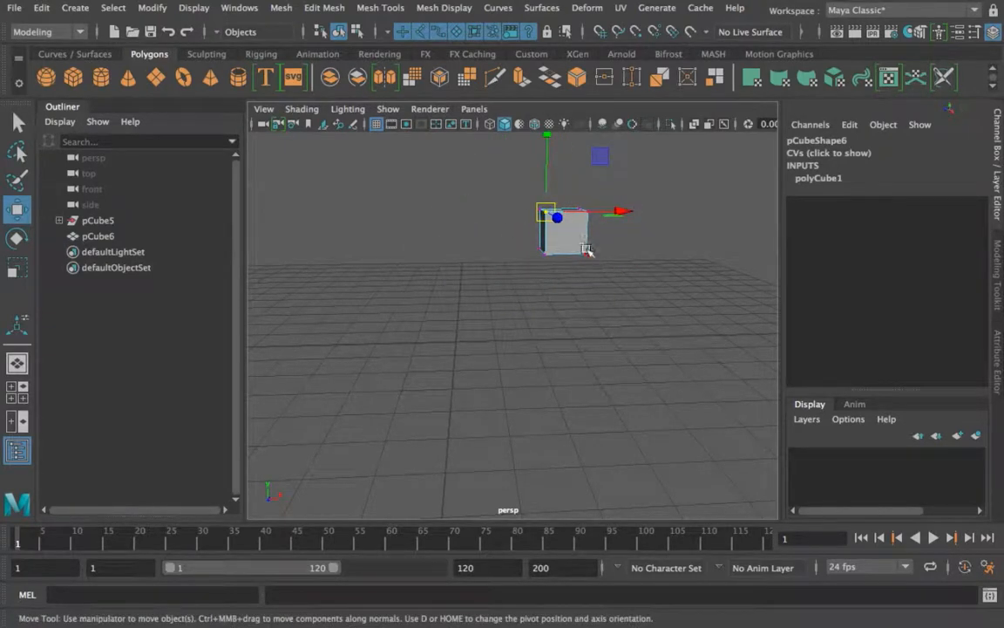
click(586, 252)
click(542, 253)
click(593, 206)
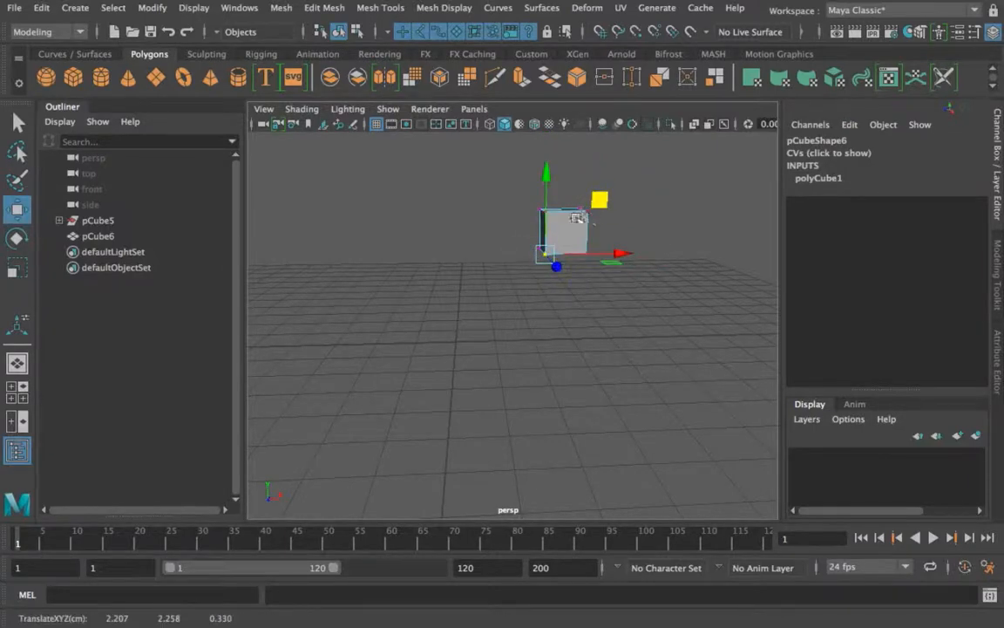
click(592, 209)
right_drag(569, 222, 650, 156)
scroll(457, 349, down, 3)
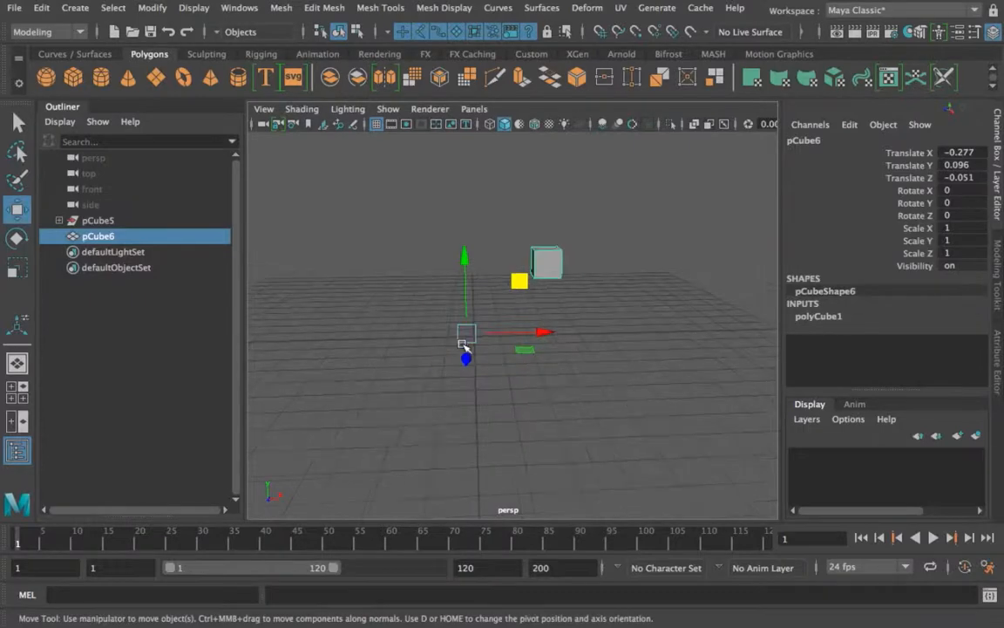
alt+drag(463, 347, 462, 403)
scroll(471, 397, up, 5)
alt+middle_drag(471, 401, 460, 390)
scroll(459, 390, down, 5)
alt+drag(459, 390, 460, 355)
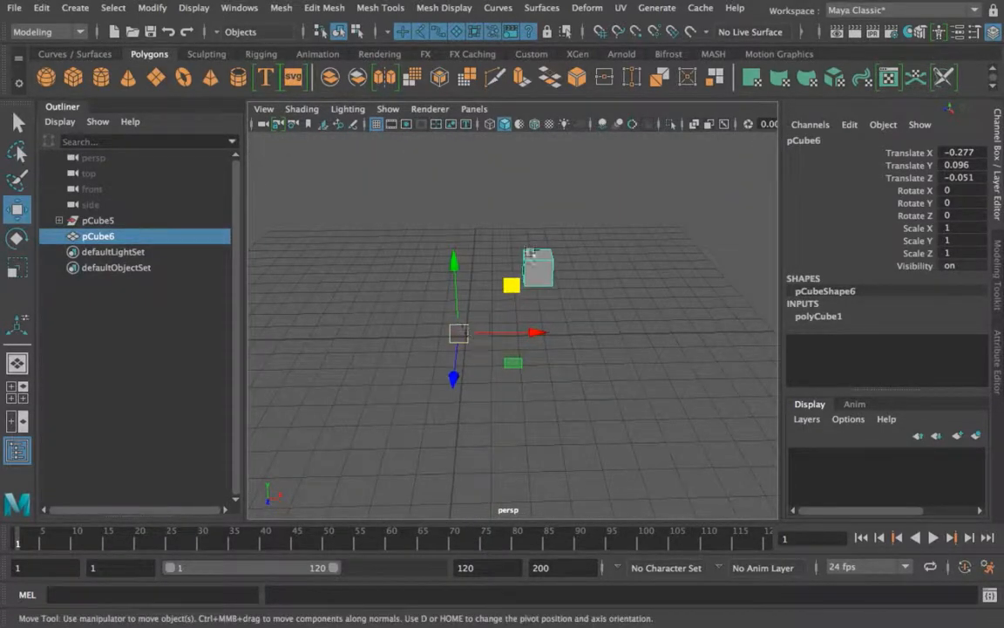
click(76, 7)
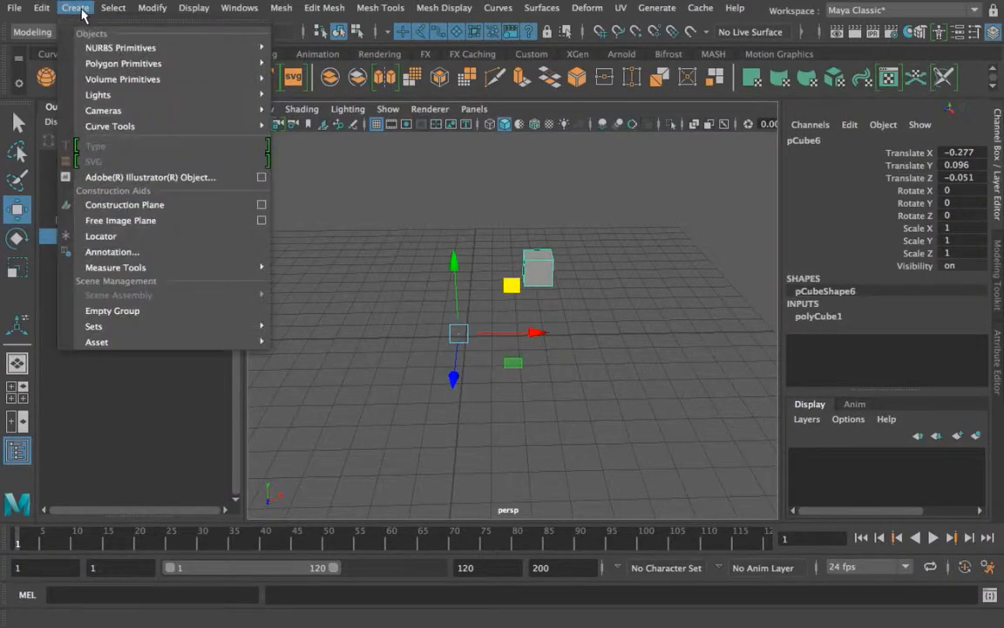
click(150, 10)
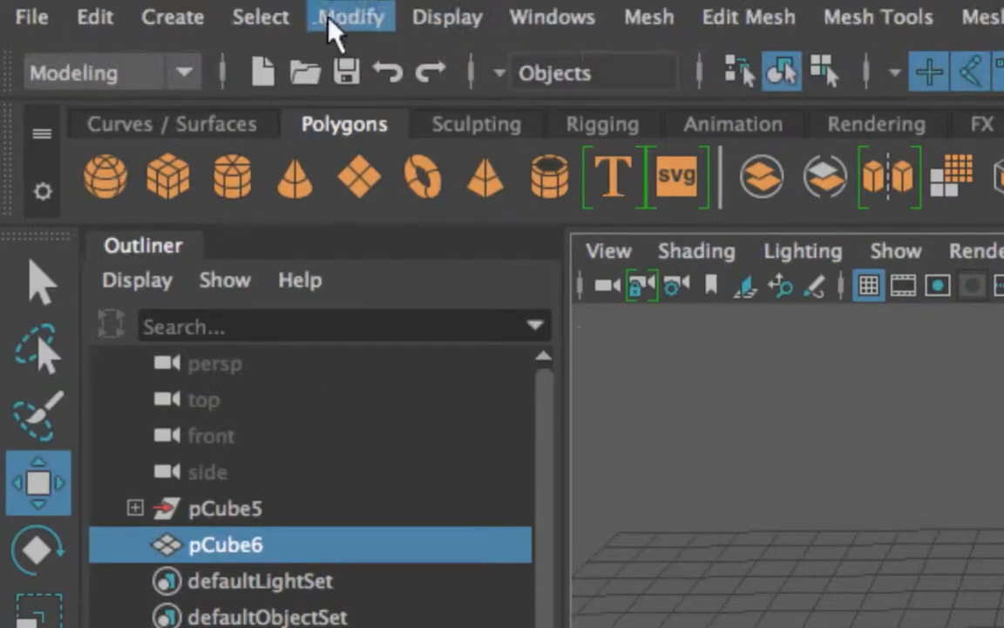
mouse_move(307, 39)
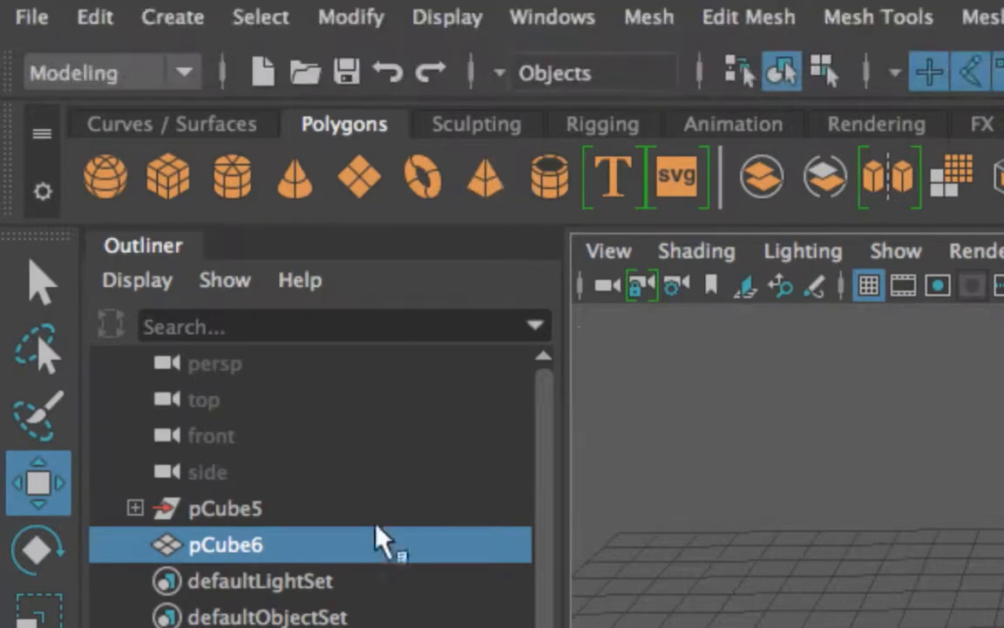
click(100, 68)
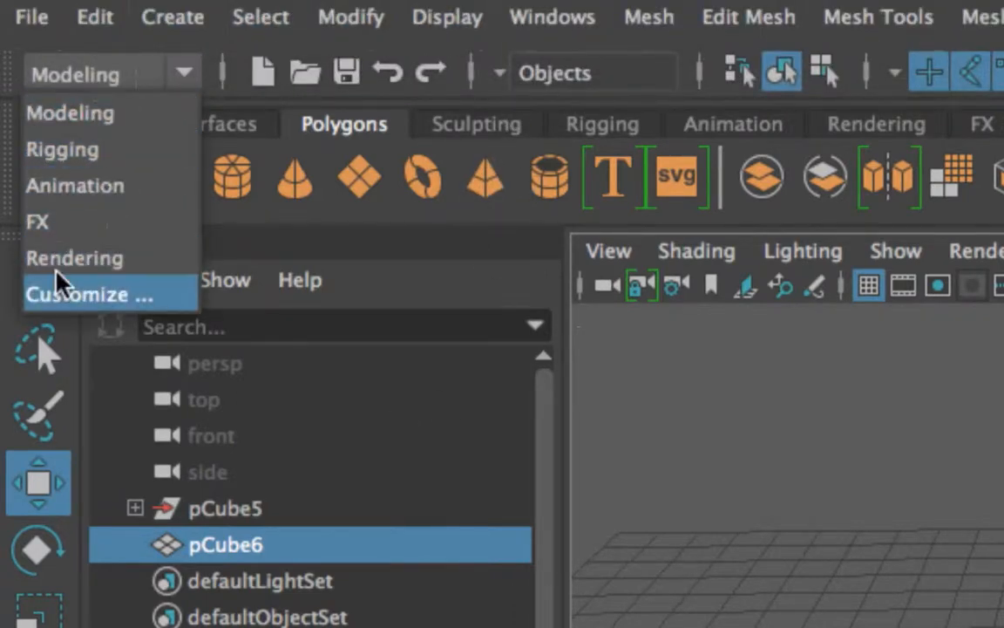
click(334, 25)
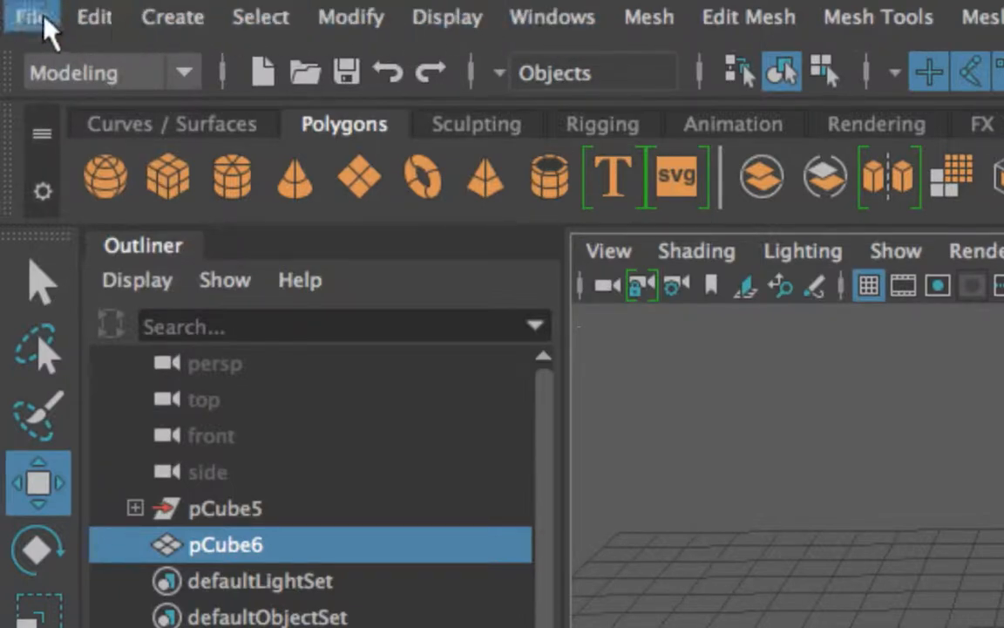
Center the cube's pivot on its own geometry.
click(351, 26)
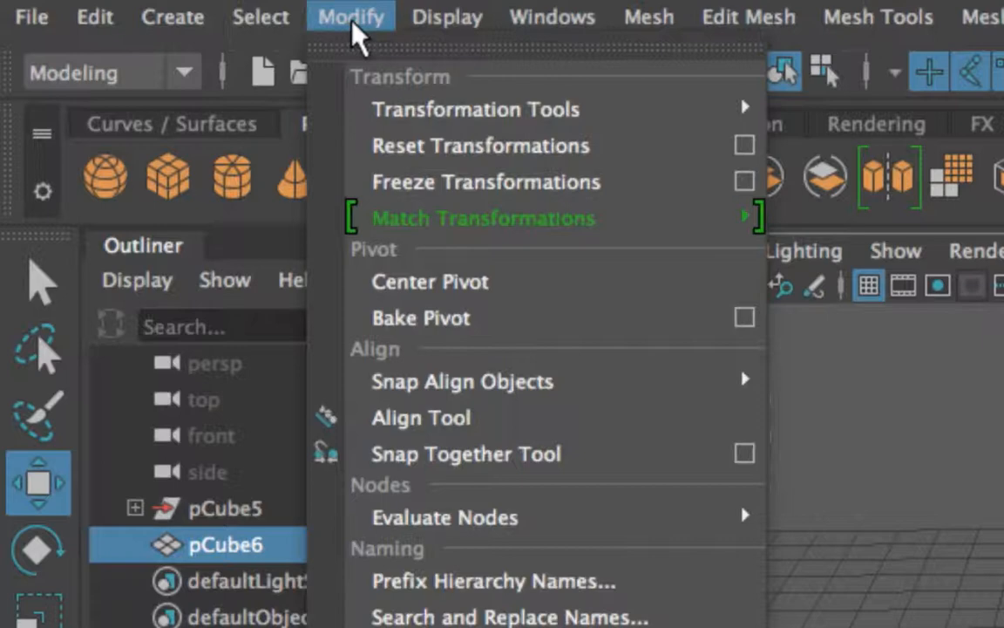
click(430, 282)
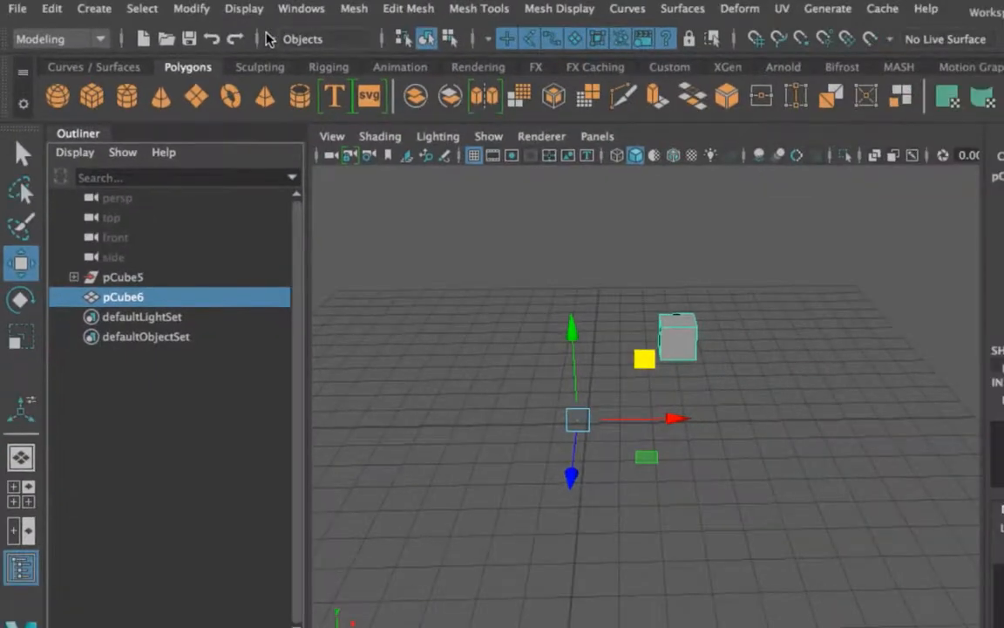
click(254, 13)
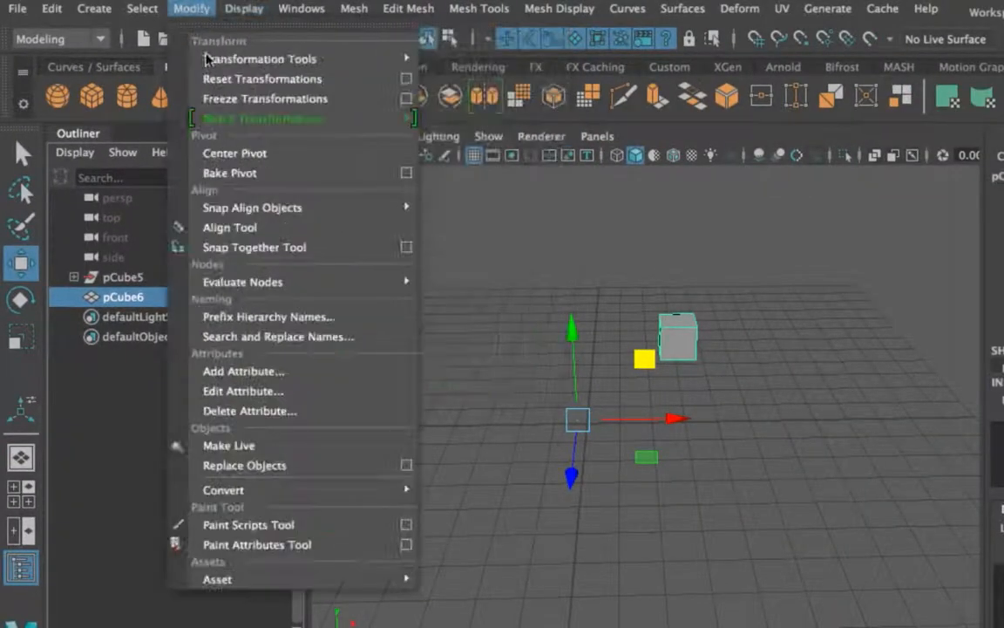
click(204, 153)
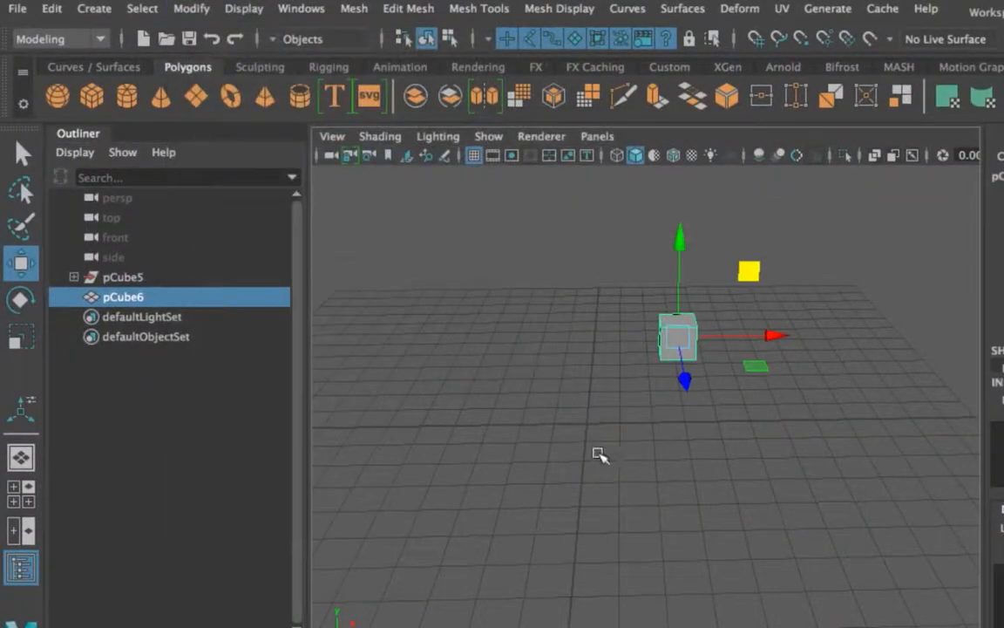
Move the cube's pivot alone to the centre of the grid with grid snapping.
scroll(612, 387, up, 3)
scroll(612, 388, down, 5)
mouse_move(561, 422)
alt+mouse_down()
mouse_move(619, 427)
mouse_move(577, 422)
alt+mouse_up()
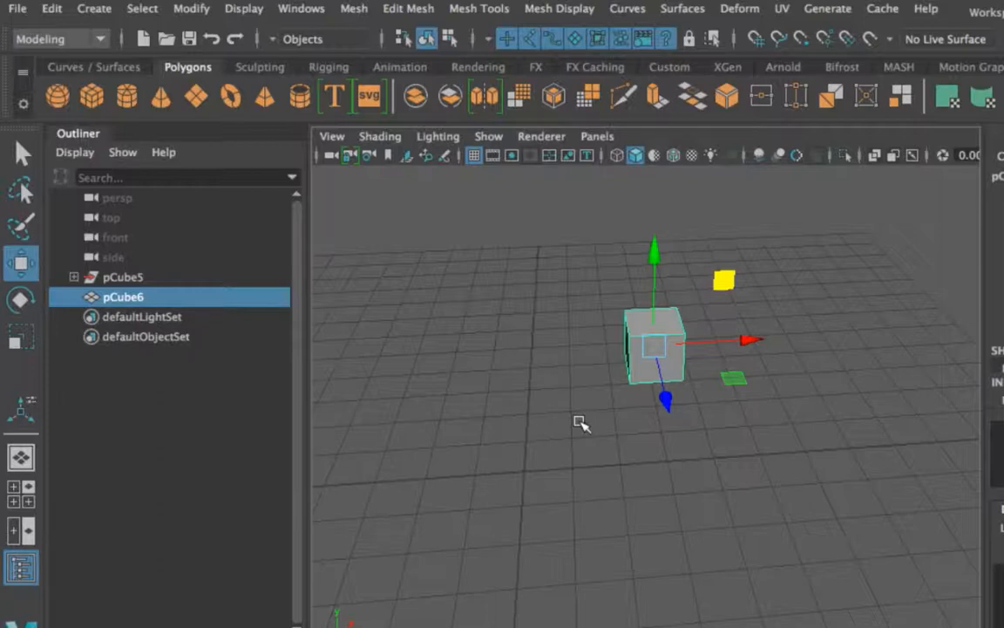
scroll(592, 448, down, 3)
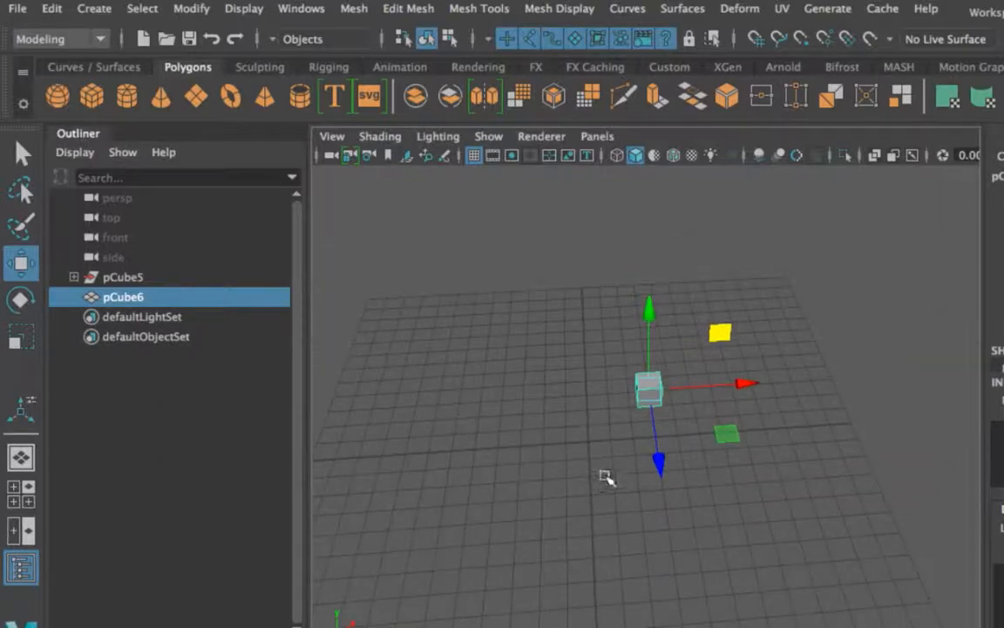
click(652, 390)
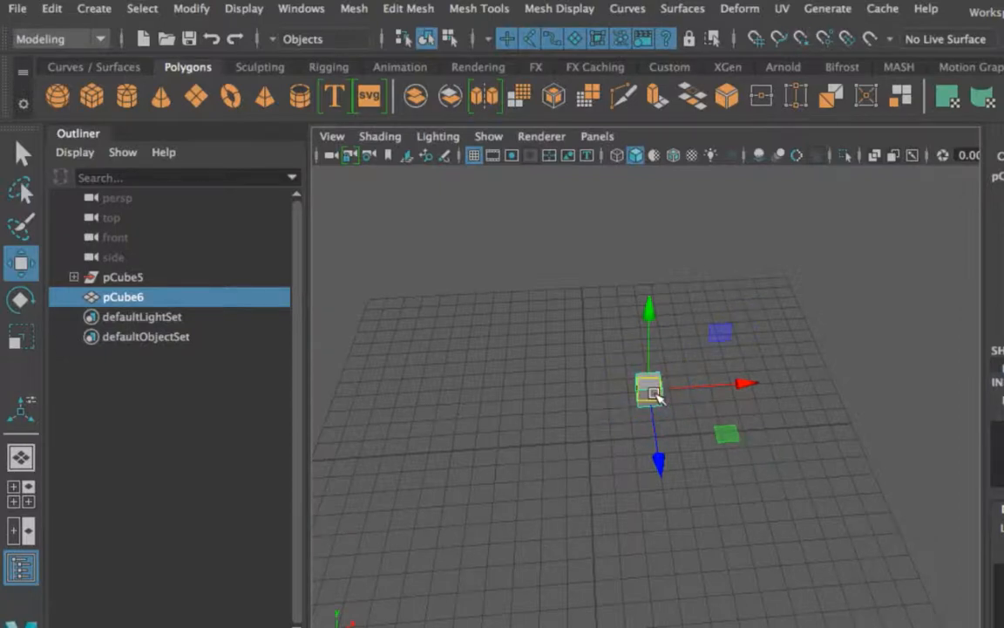
key(d)
drag(650, 389, 592, 441)
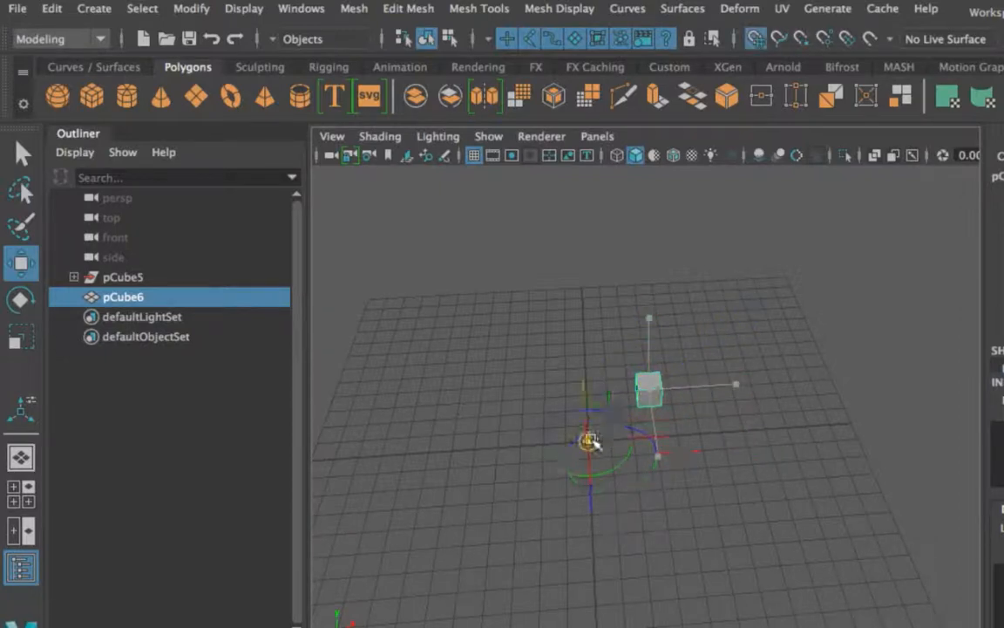
Rotate the cube about the Y axis around its pivot at the grid centre.
alt+drag(636, 511, 637, 446)
scroll(639, 464, up, 5)
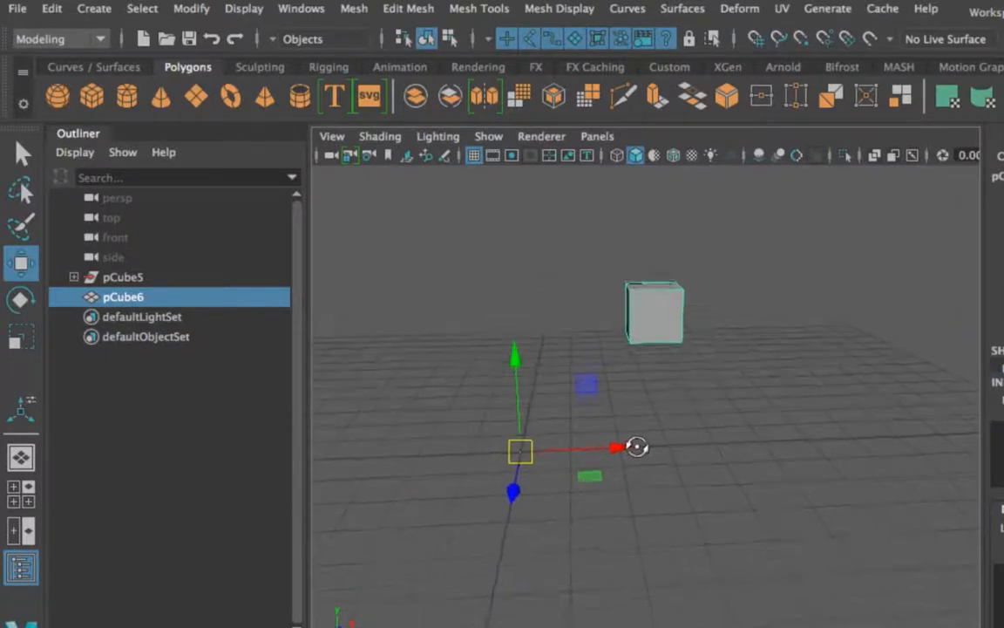
scroll(638, 446, down, 3)
key(e)
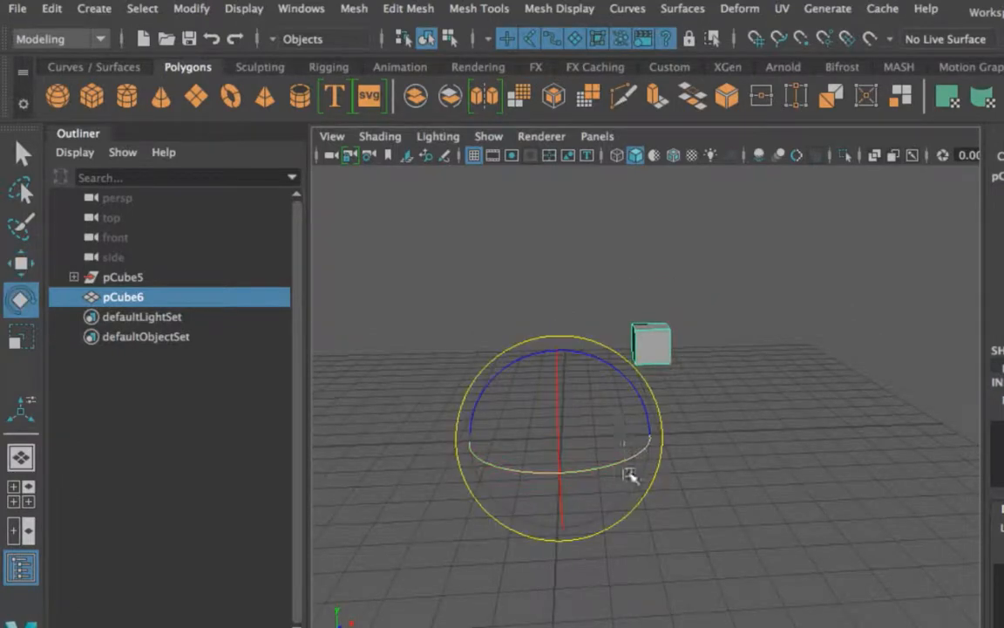
drag(627, 460, 411, 462)
alt+drag(515, 439, 645, 296)
Duplicate the cube five times, rotating the copies about the Y axis to spread them in a ring around the grid centre.
key(ctrl+d)
key(ctrl+d)
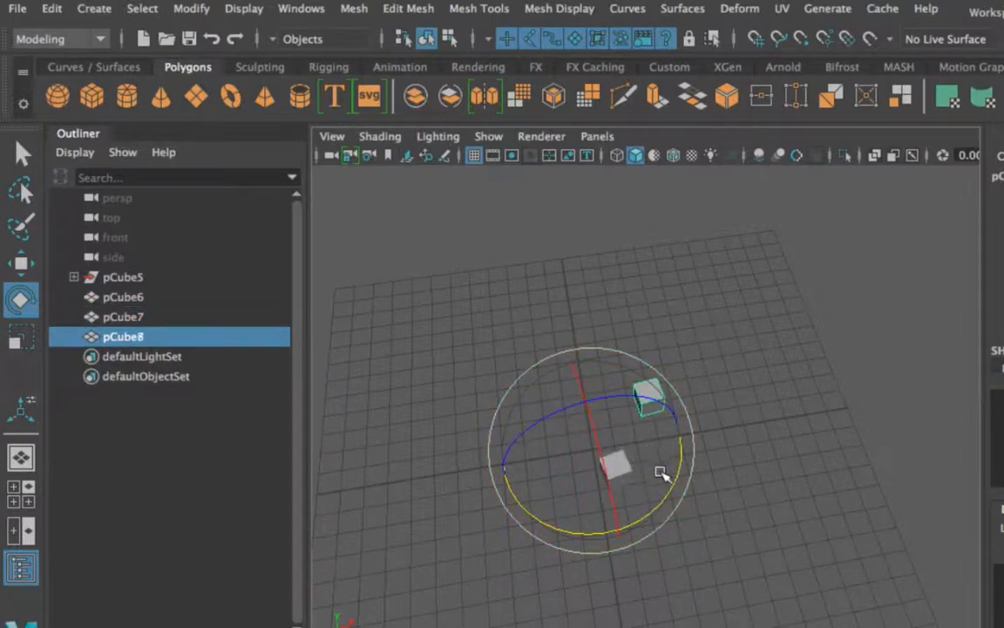
drag(670, 484, 610, 301)
key(ctrl+d)
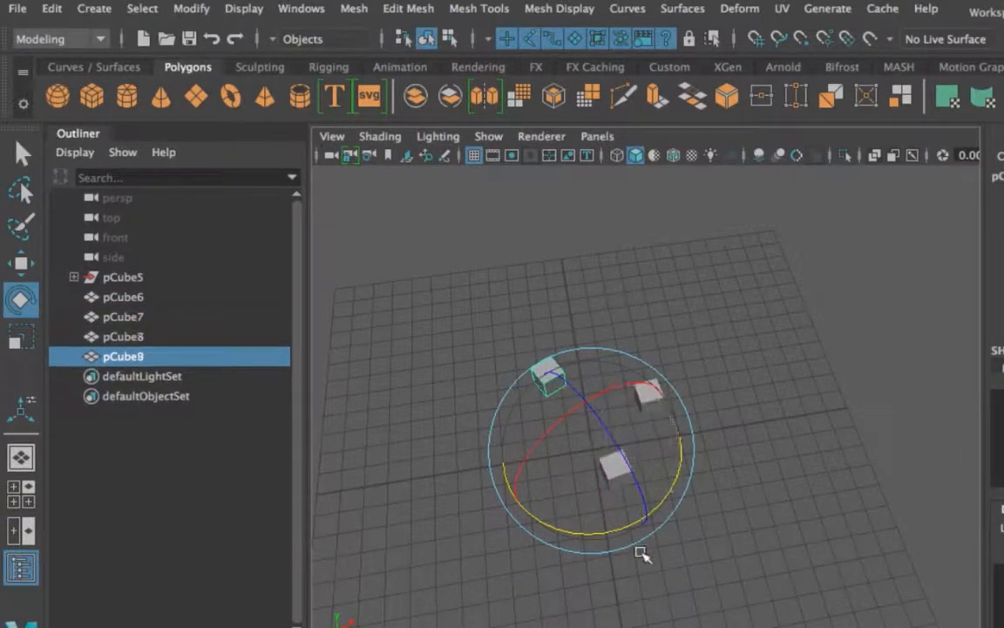
drag(608, 532, 729, 333)
key(ctrl+d)
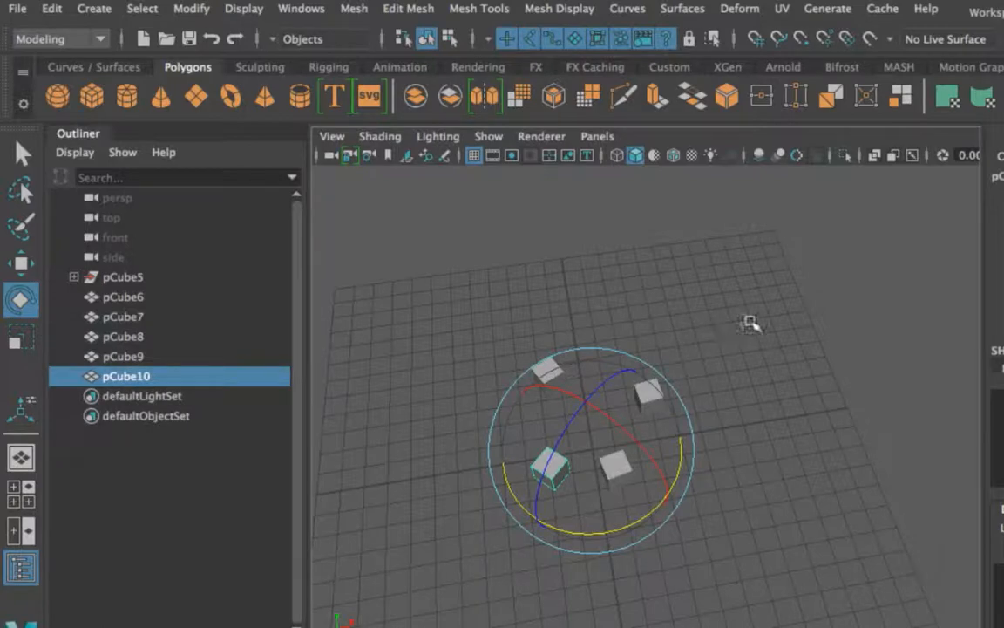
drag(666, 511, 552, 522)
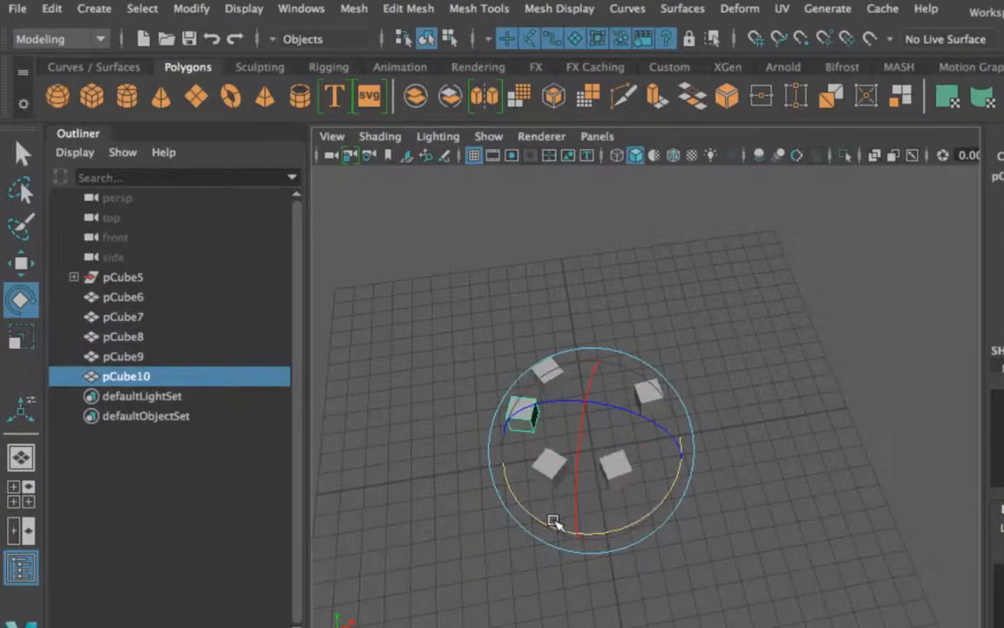
key(ctrl+d)
click(773, 326)
Select the whole ring of cubes, pCube6 to pCube11, and delete them.
alt+drag(578, 305, 680, 437)
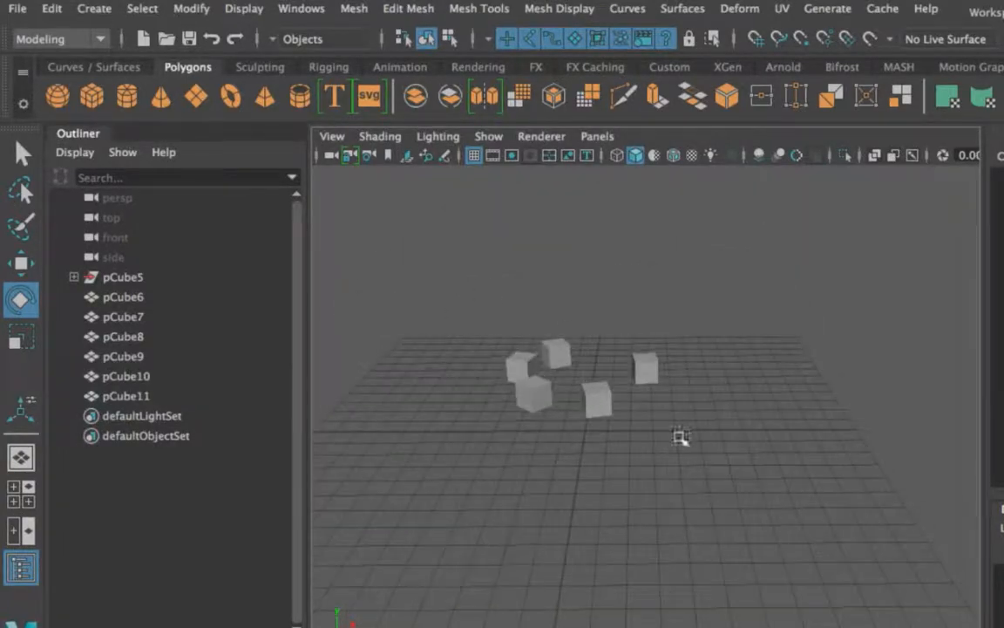
drag(460, 309, 707, 468)
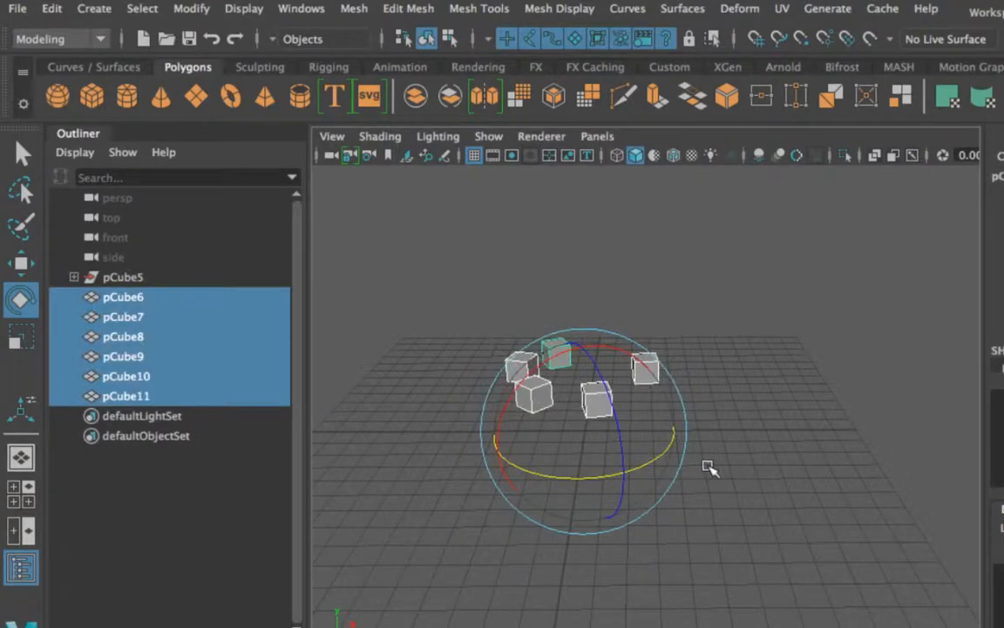
key(Delete)
Create a new polygon cube at the grid centre and delete the leftover pCube5.
click(92, 96)
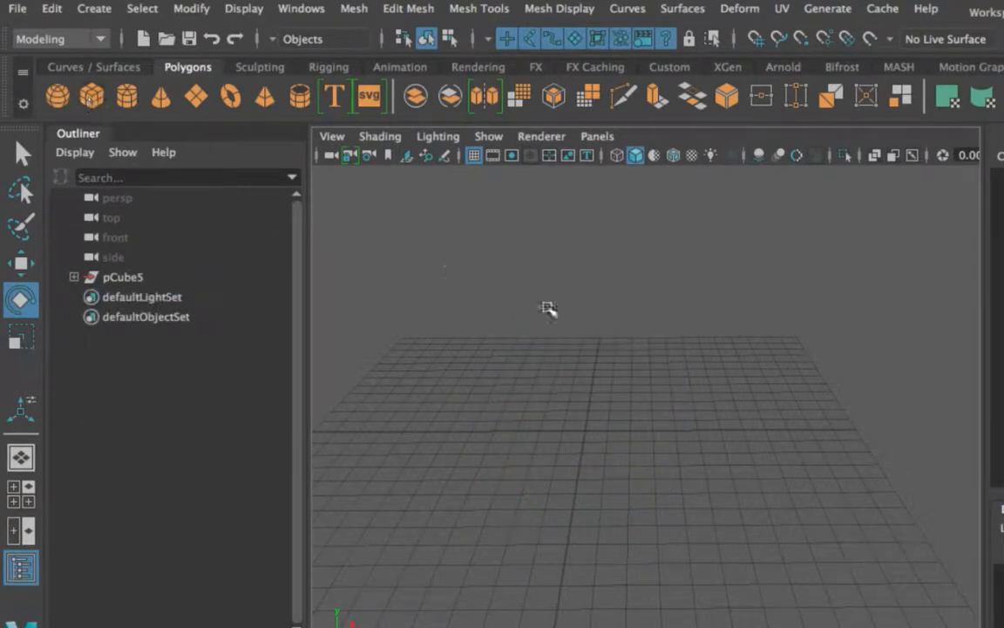
alt+drag(547, 307, 627, 343)
key(q)
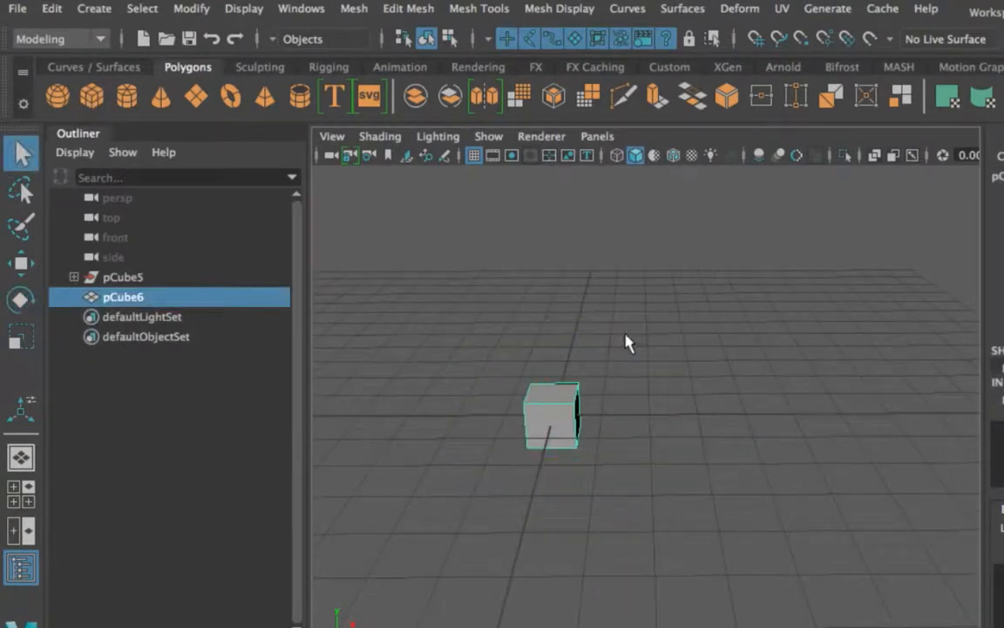
click(83, 278)
key(Delete)
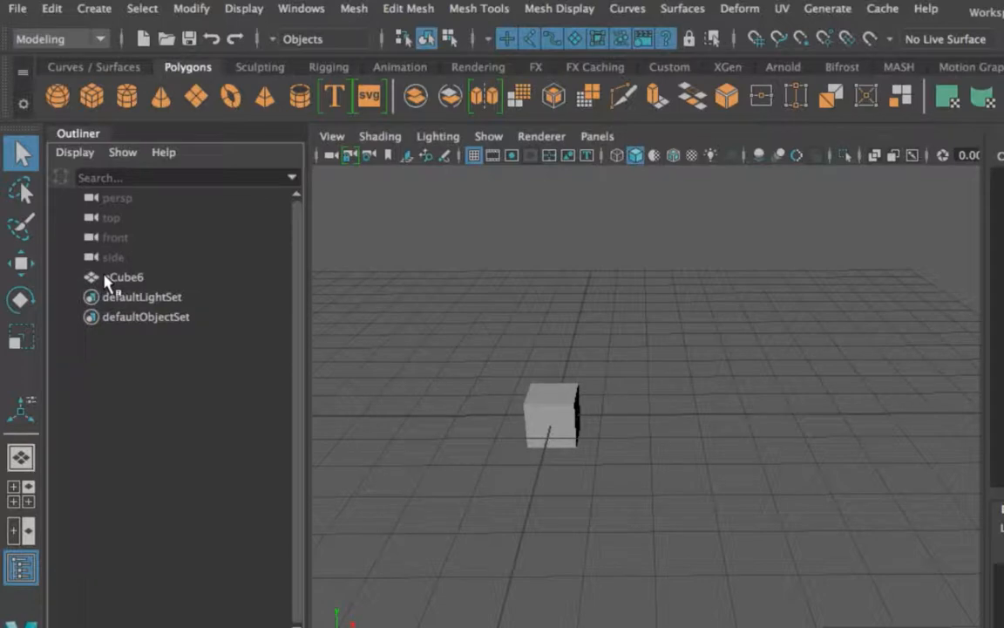
Select all faces of the new cube, then return to object mode and select the cube as a whole.
key(w)
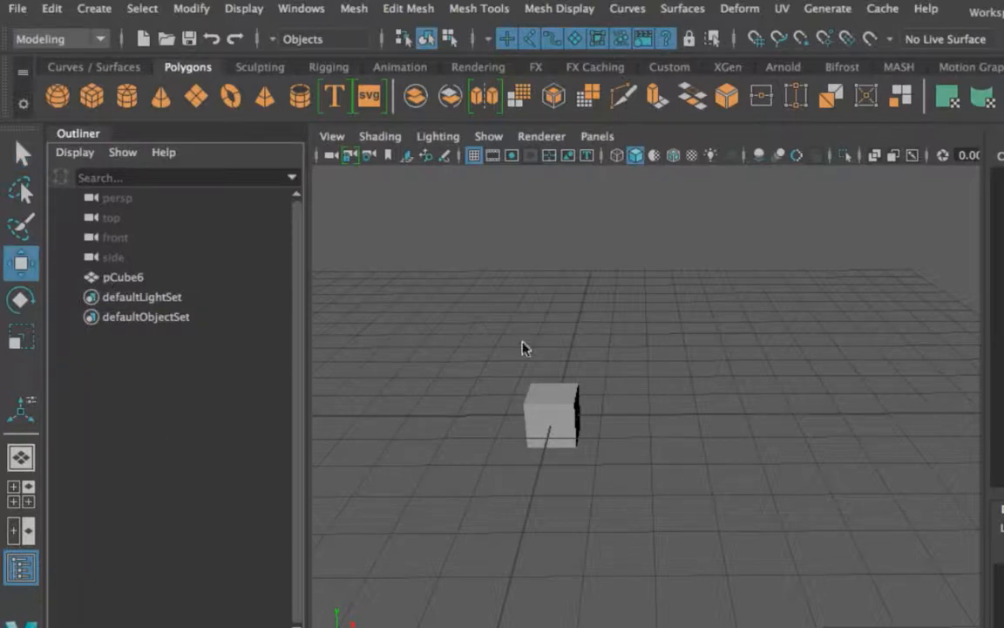
click(554, 406)
right_drag(553, 405, 573, 279)
drag(408, 303, 728, 531)
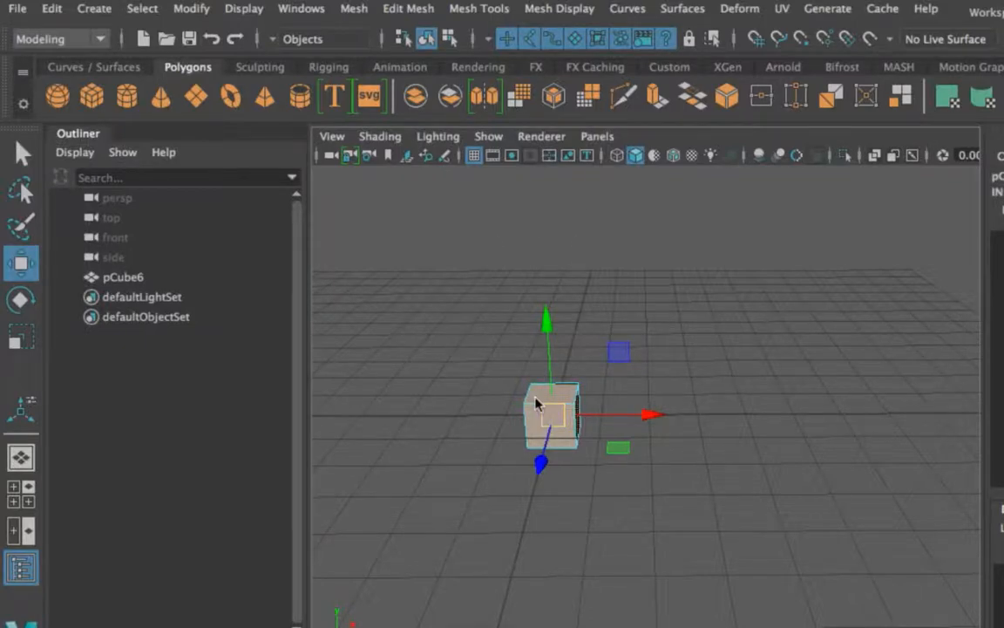
right_drag(538, 225, 597, 210)
click(652, 259)
click(528, 414)
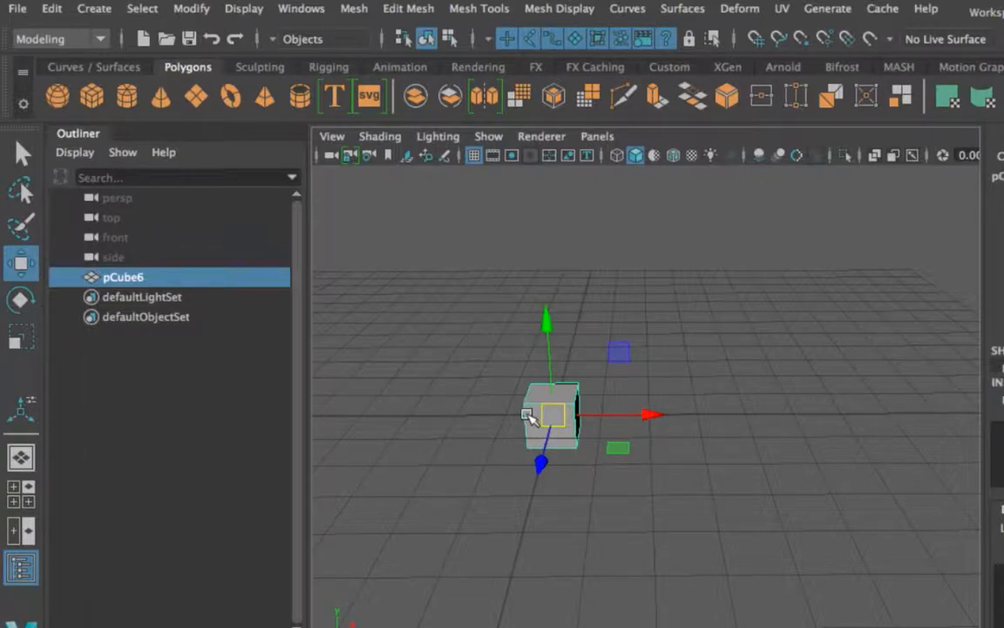
Stretch the cube along the Y axis into a tall column and raise it so its base rests on the grid.
alt+drag(635, 447, 639, 423)
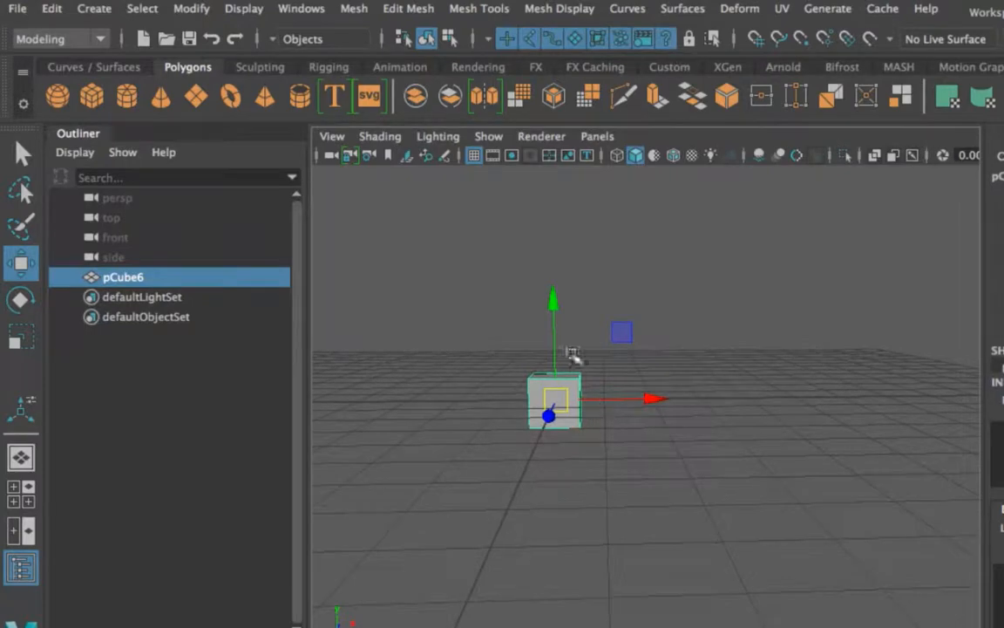
drag(547, 306, 533, 9)
key(r)
alt+drag(579, 379, 620, 410)
scroll(624, 431, up, 5)
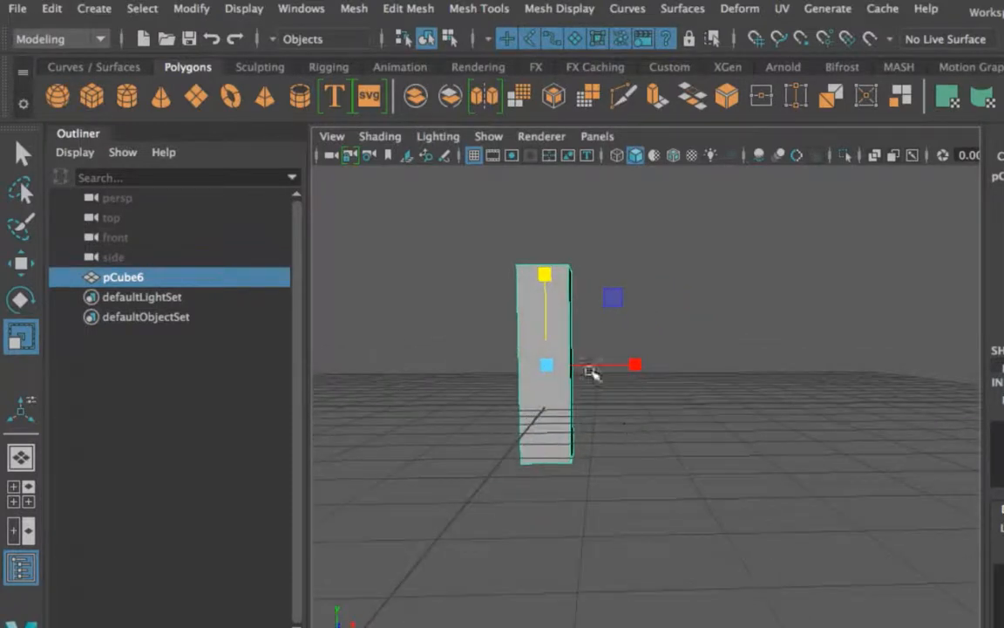
key(w)
drag(539, 263, 542, 206)
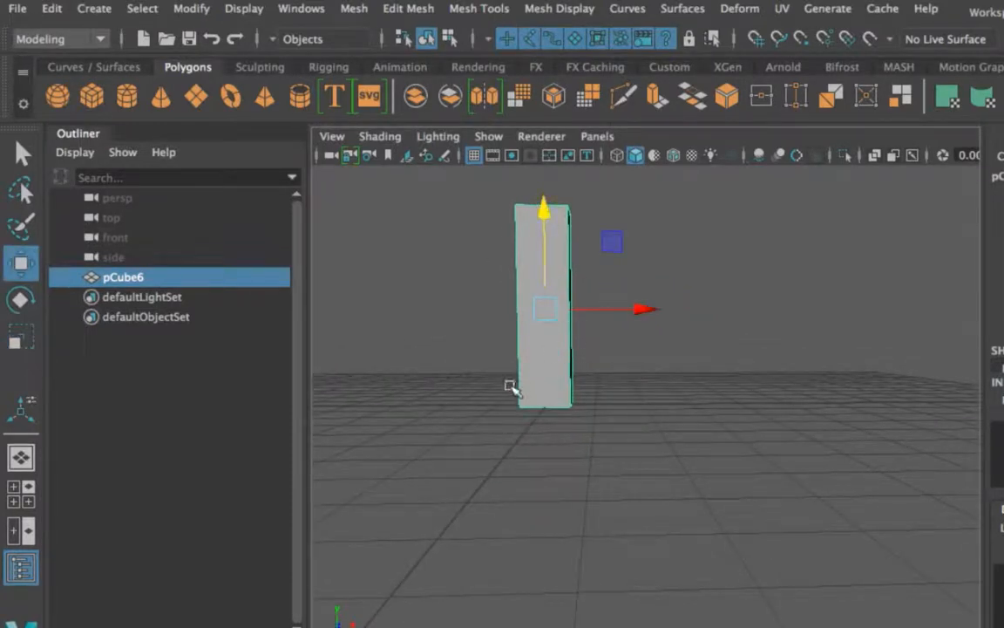
scroll(524, 410, down, 3)
scroll(526, 407, up, 3)
Try scaling the column uniformly about its central pivot and undo the scaling.
key(r)
drag(545, 310, 599, 331)
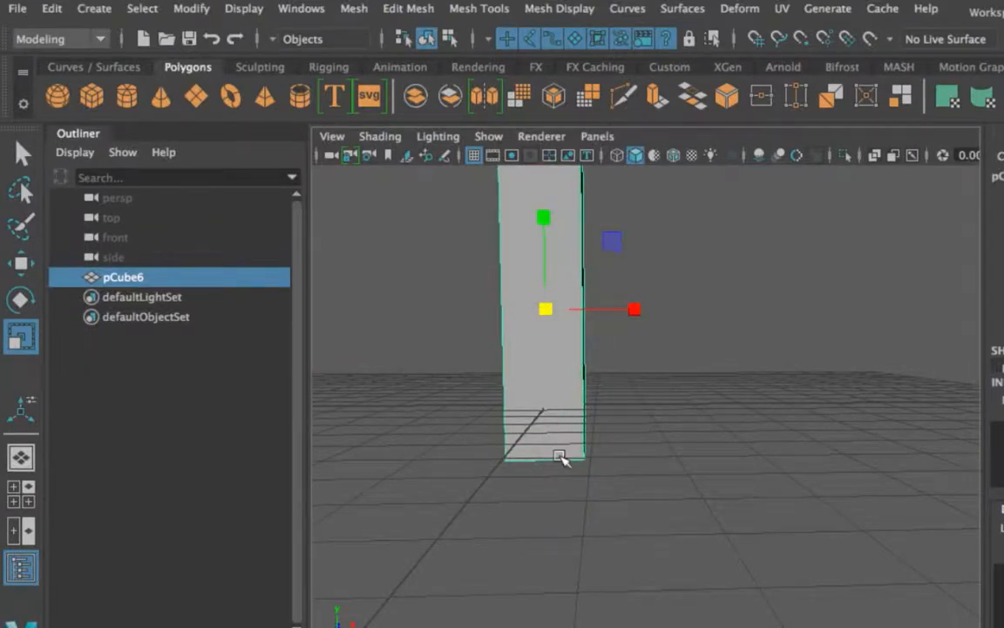
key(ctrl+z)
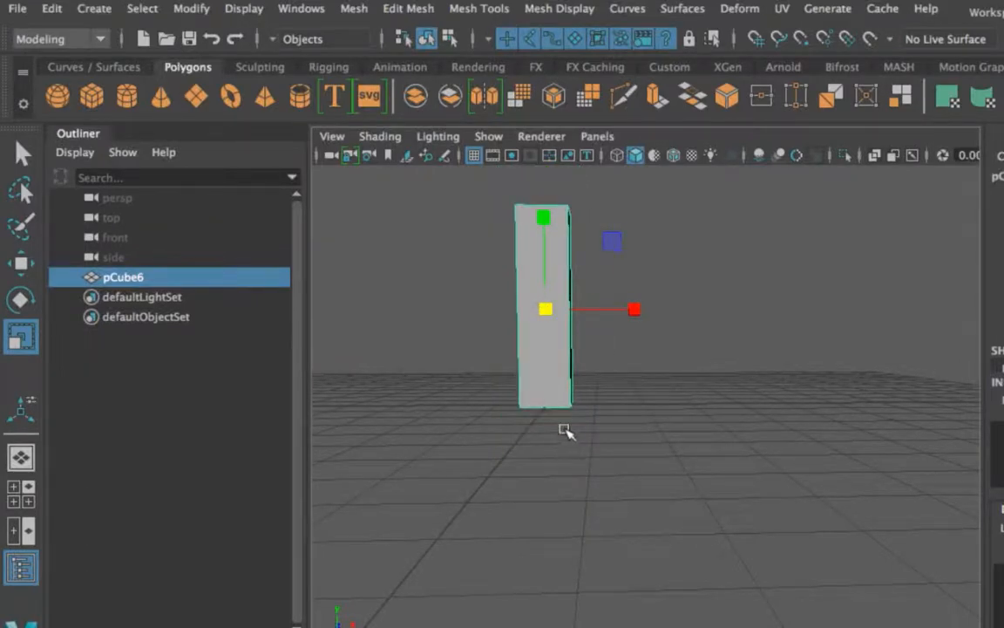
Move the column's pivot down from its middle to the centre of its base.
key(w)
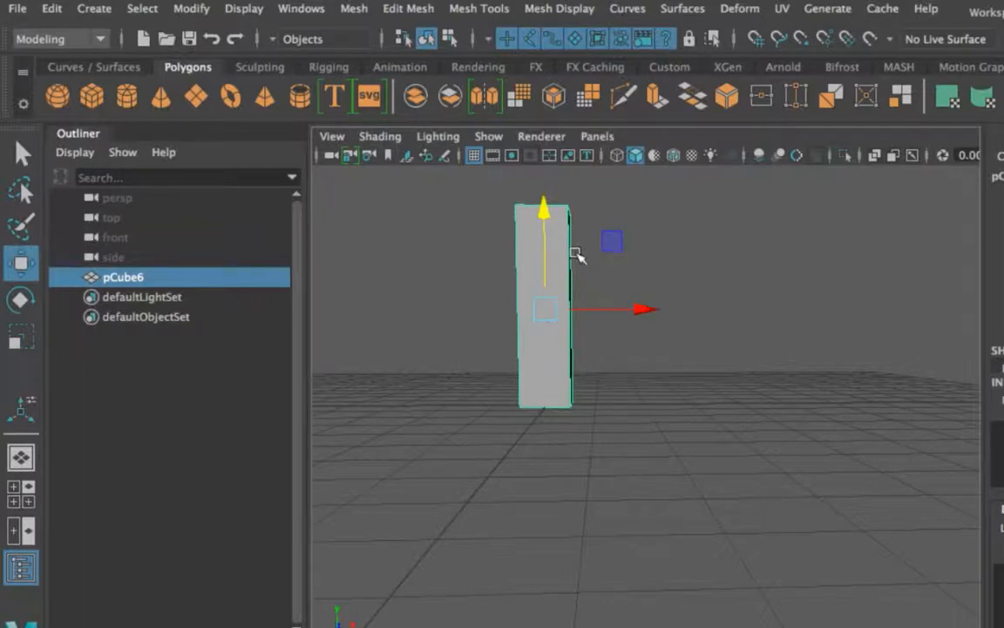
key(d)
drag(545, 206, 546, 408)
key(r)
scroll(576, 434, down, 3)
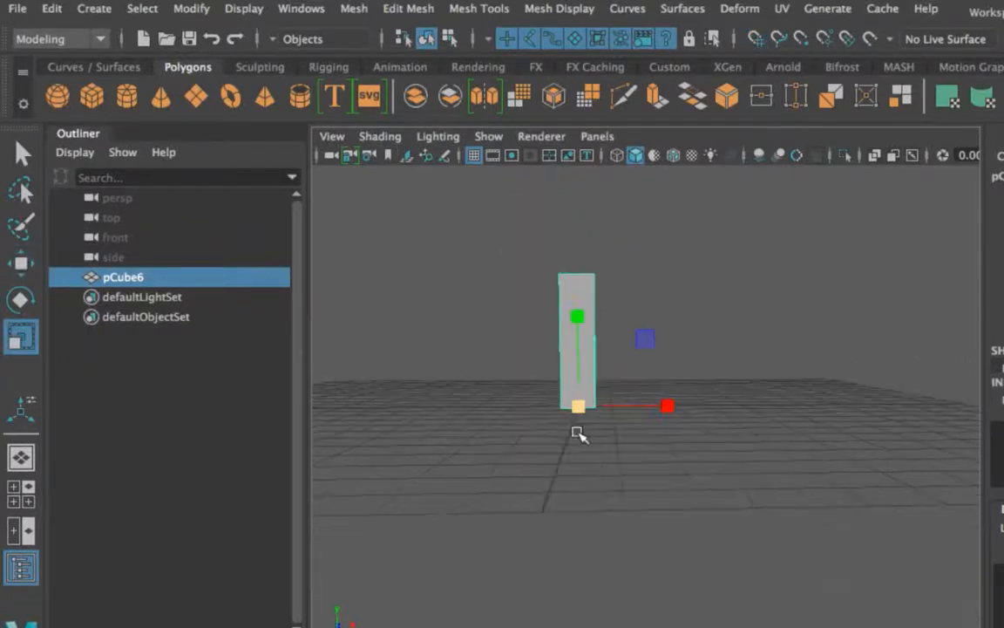
Stretch the column upward along Y from its base pivot and try rotating it about the same point.
mouse_move(576, 317)
mouse_down()
mouse_move(575, 234)
mouse_move(574, 337)
mouse_move(584, 247)
mouse_move(580, 320)
mouse_up()
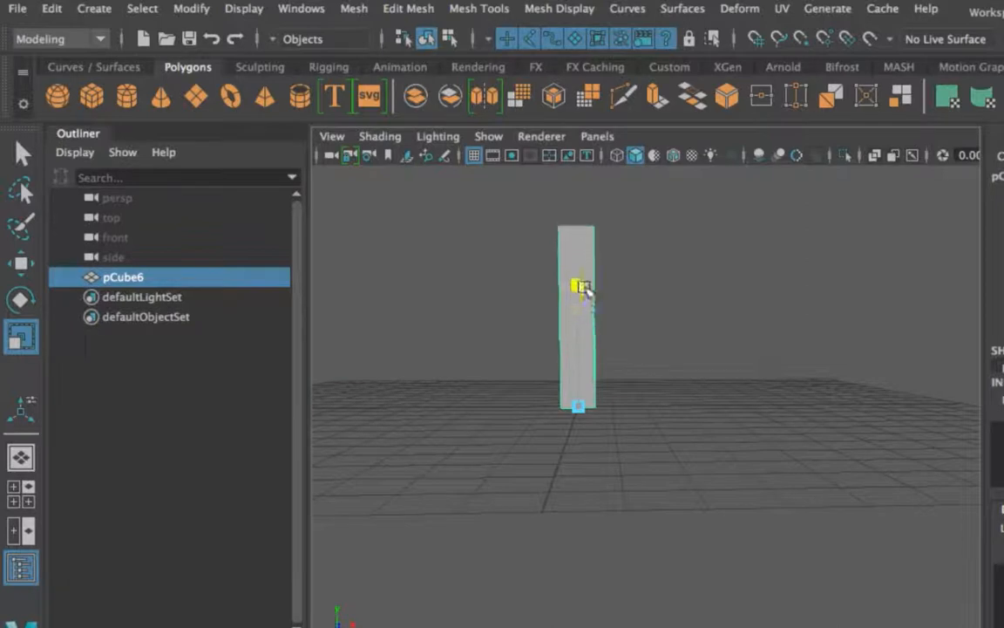
drag(593, 255, 624, 277)
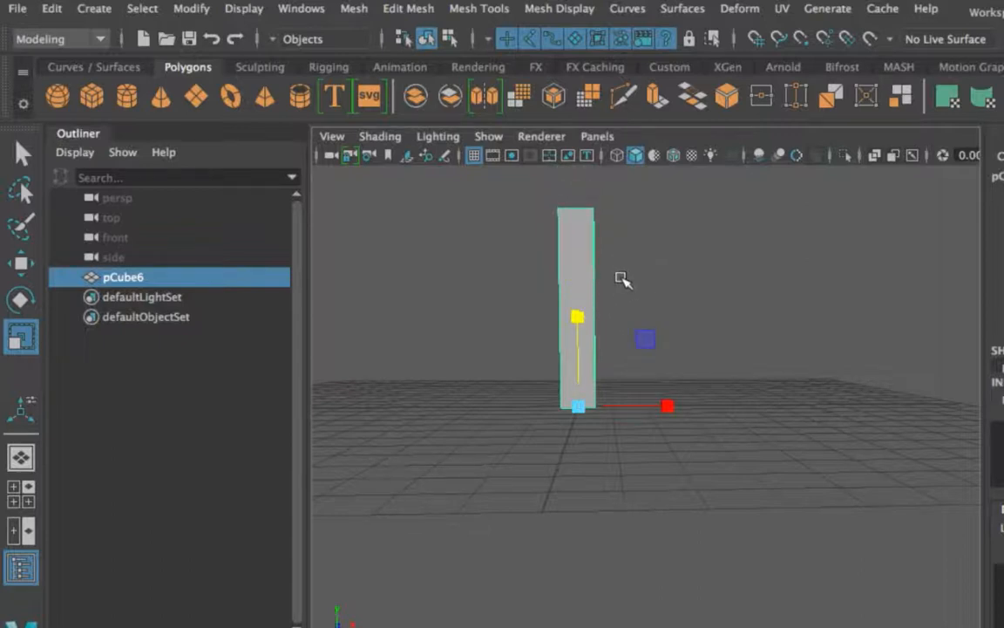
key(e)
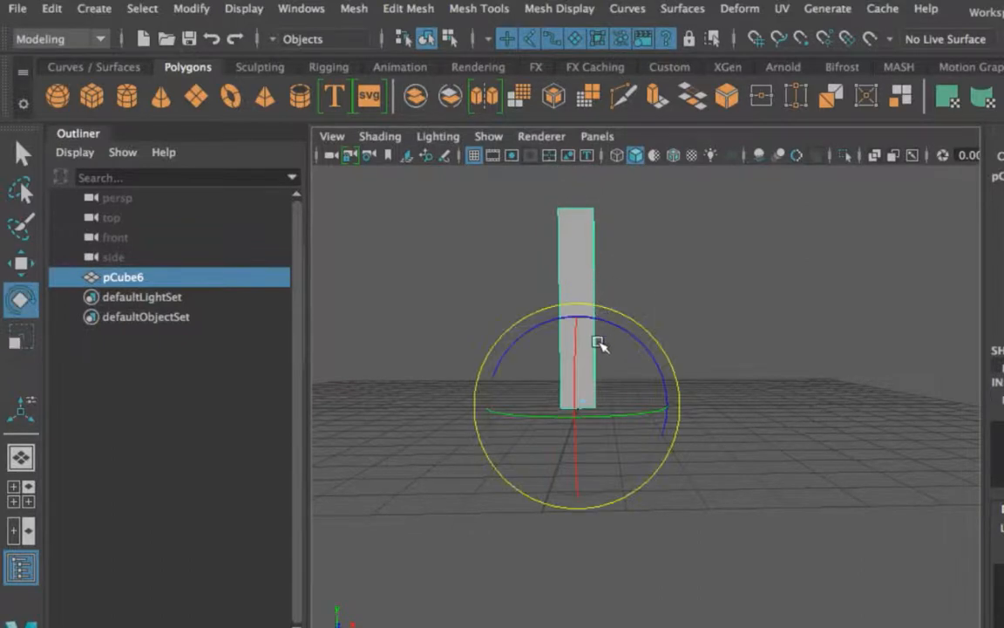
drag(599, 341, 520, 311)
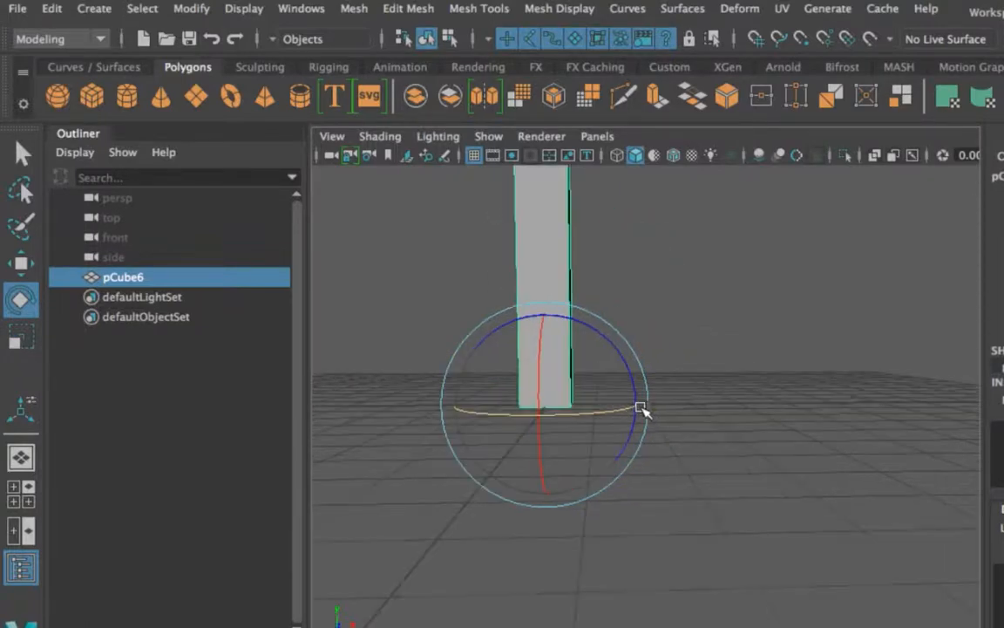
Snap the column's pivot to a bottom corner vertex on its +X side and tilt the column about that corner.
key(w)
key(d)
key(v)
drag(547, 408, 571, 407)
alt+right_drag(693, 368, 639, 411)
key(r)
alt+drag(611, 410, 604, 466)
key(e)
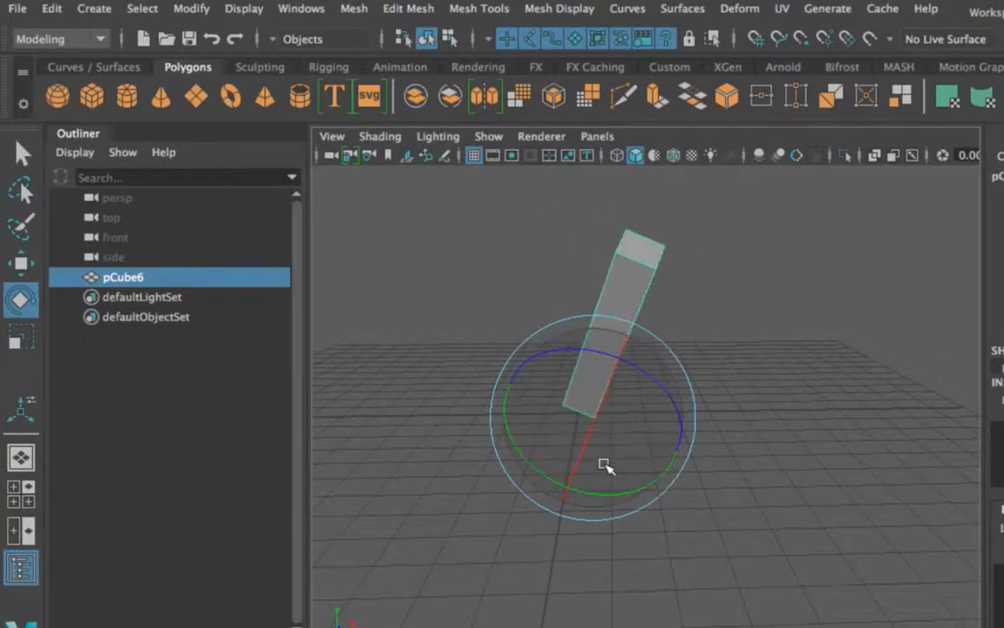
Undo the pivot, rotation, move and scale changes until the column is the original cube at the grid centre.
key(super+z)
key(super+z)
key(super+z)
key(super+z)
key(super+z)
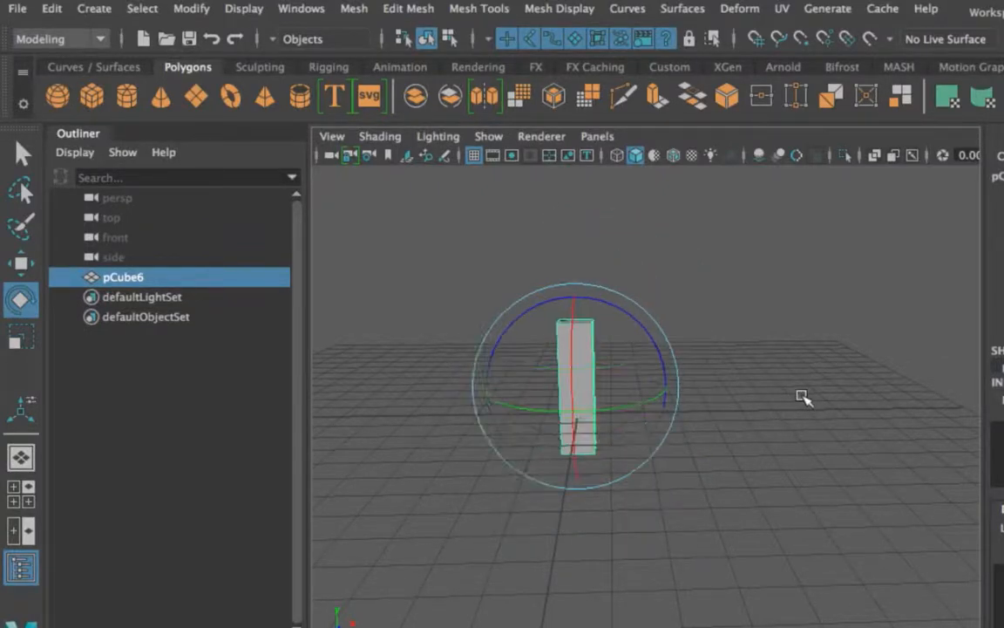
key(super+z)
key(super+z)
scroll(788, 406, up, 3)
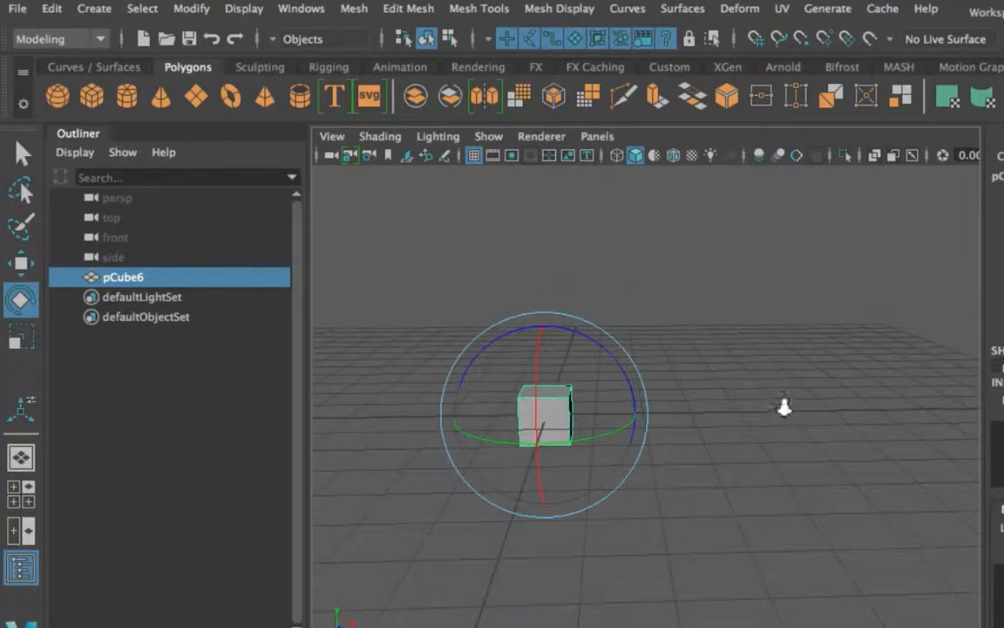
scroll(785, 407, up, 3)
Activate the Move tool and turn pivot editing on and off to inspect the cube's pivot manipulator.
key(w)
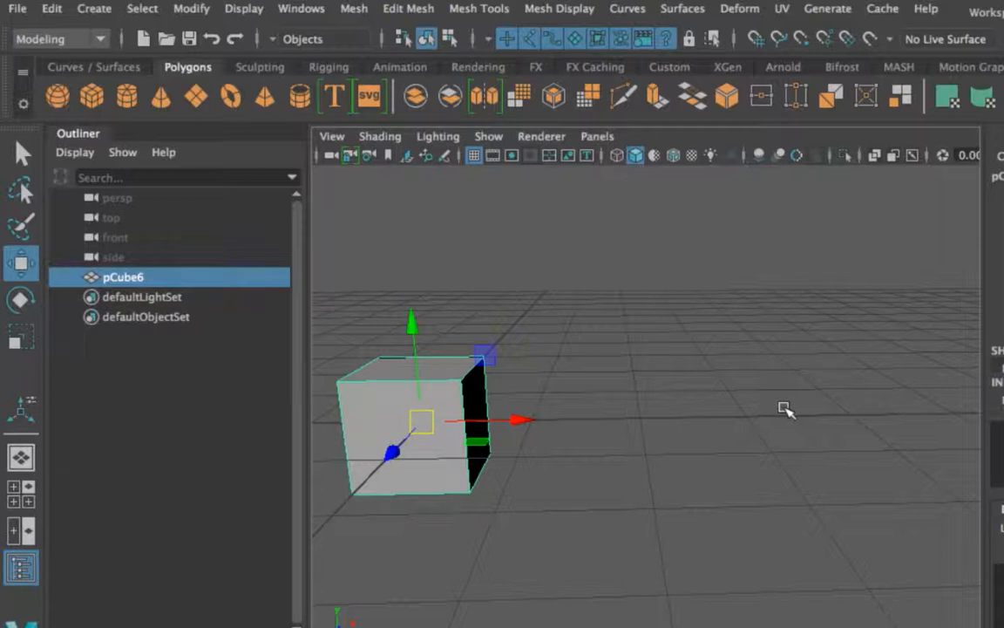
key(d)
key(d)
key(d)
key(d)
Cycle through the Select, Move, Scale and Rotate tools to compare their manipulators on the cube, ending with Move.
key(q)
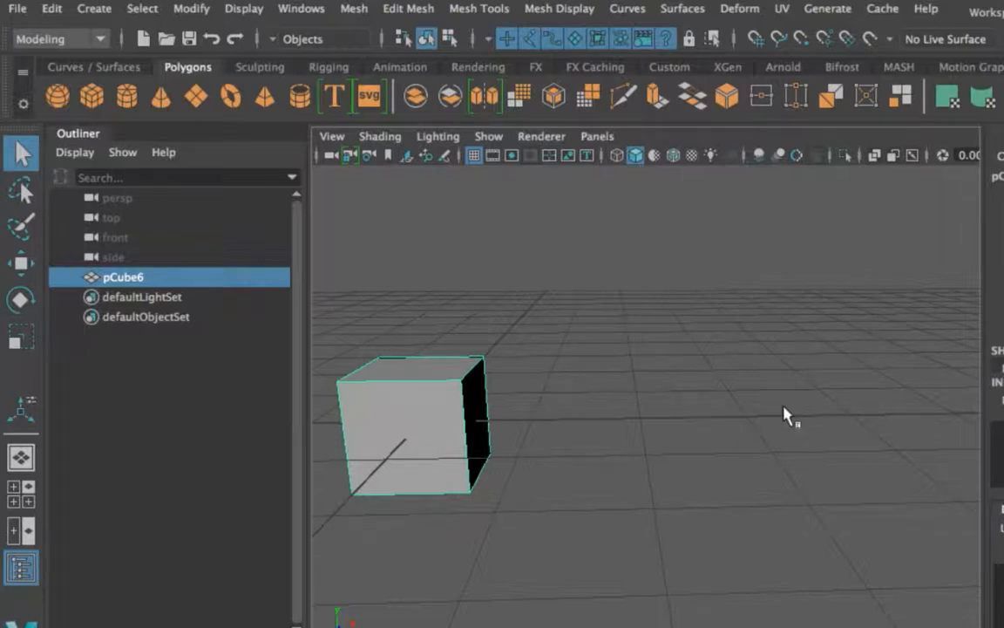
key(w)
key(r)
key(w)
key(e)
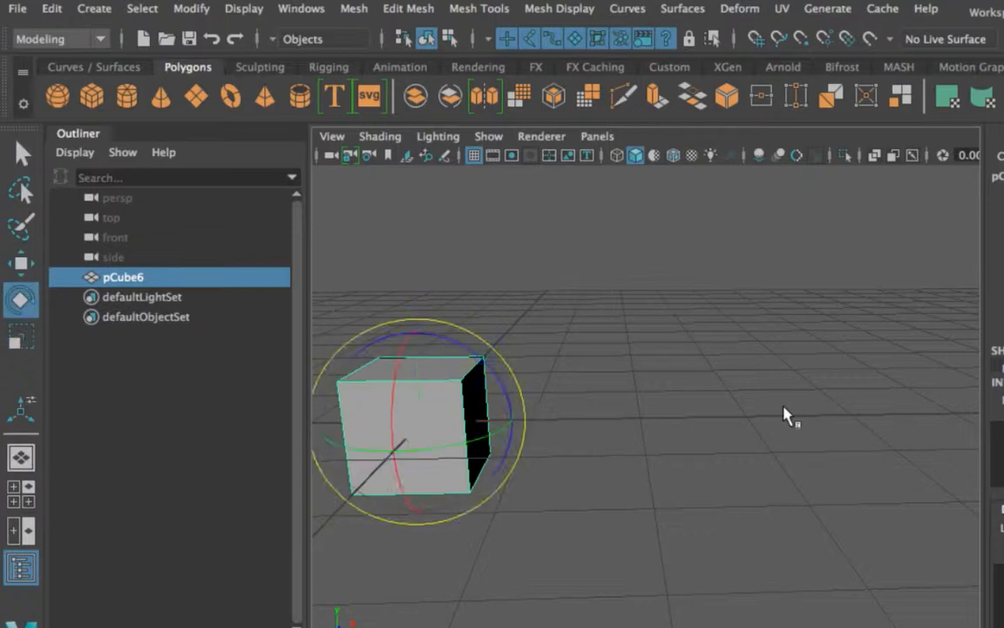
key(w)
key(r)
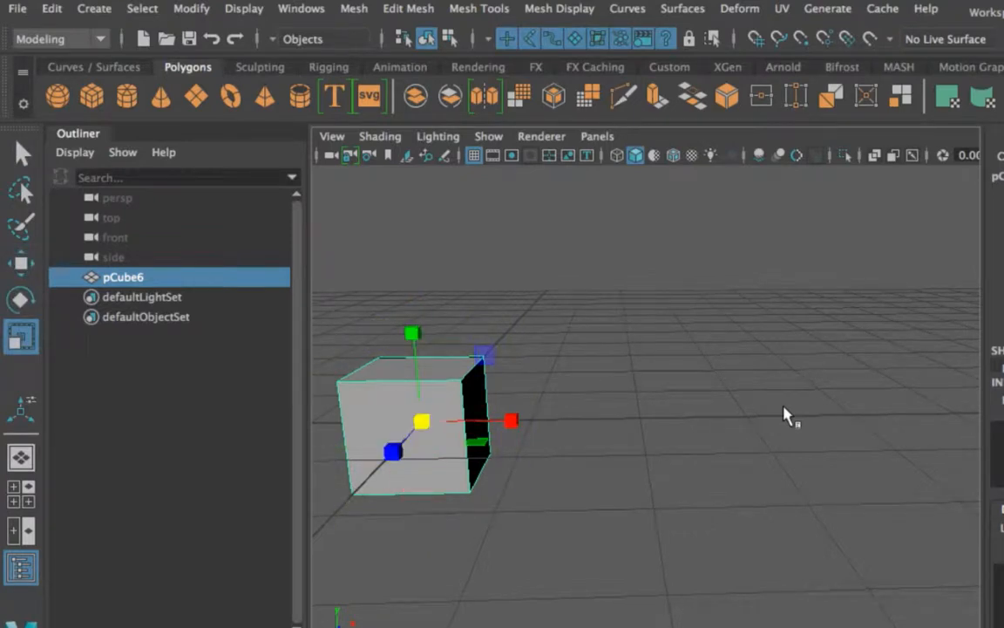
key(e)
key(w)
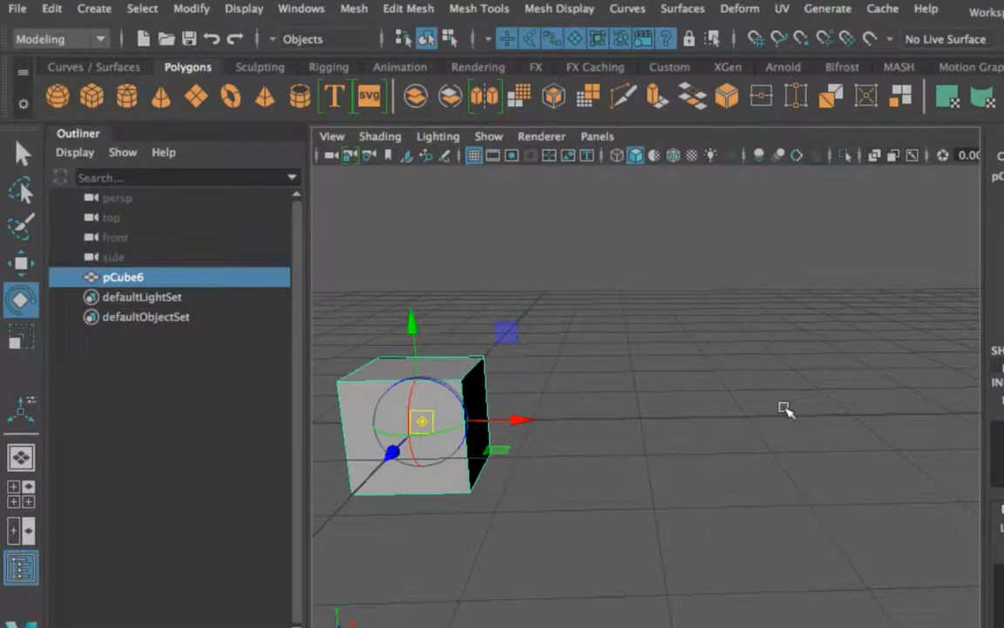
key(e)
key(w)
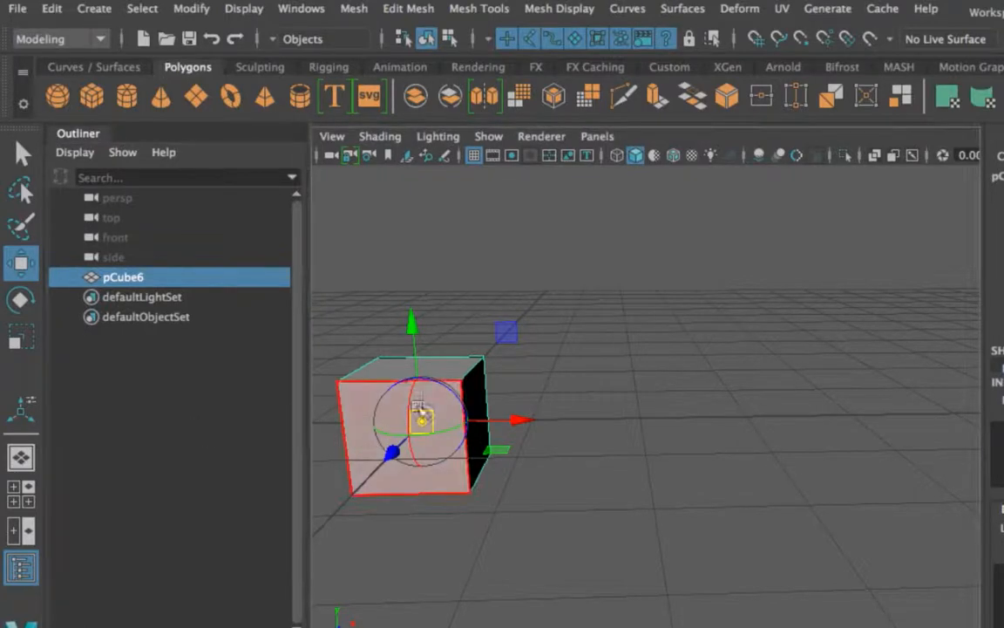
Try tilting the cube's pivot orientation about the X axis and undo the change.
drag(410, 408, 409, 441)
key(d)
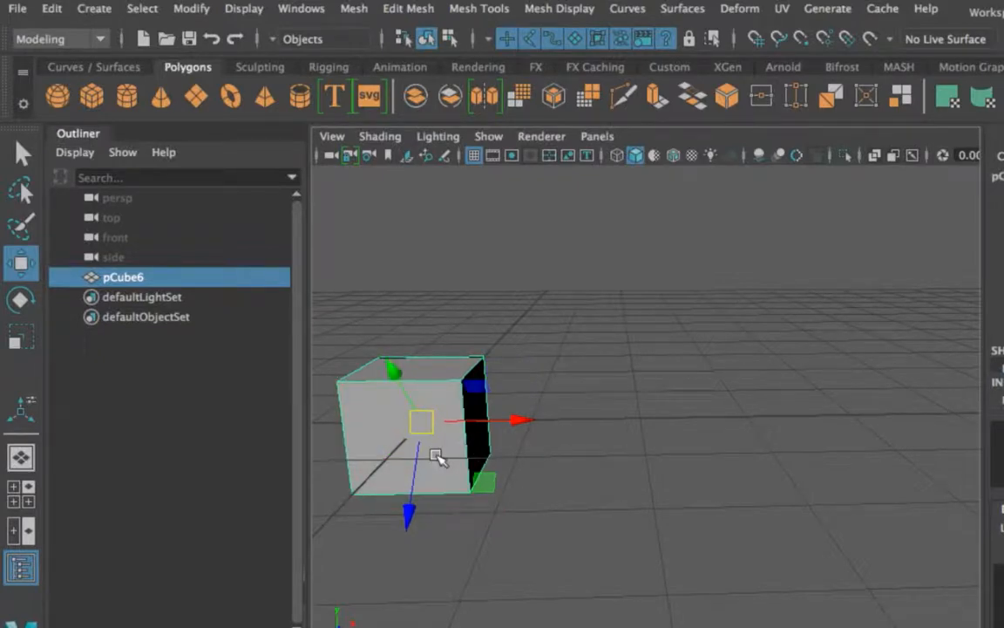
key(ctrl+z)
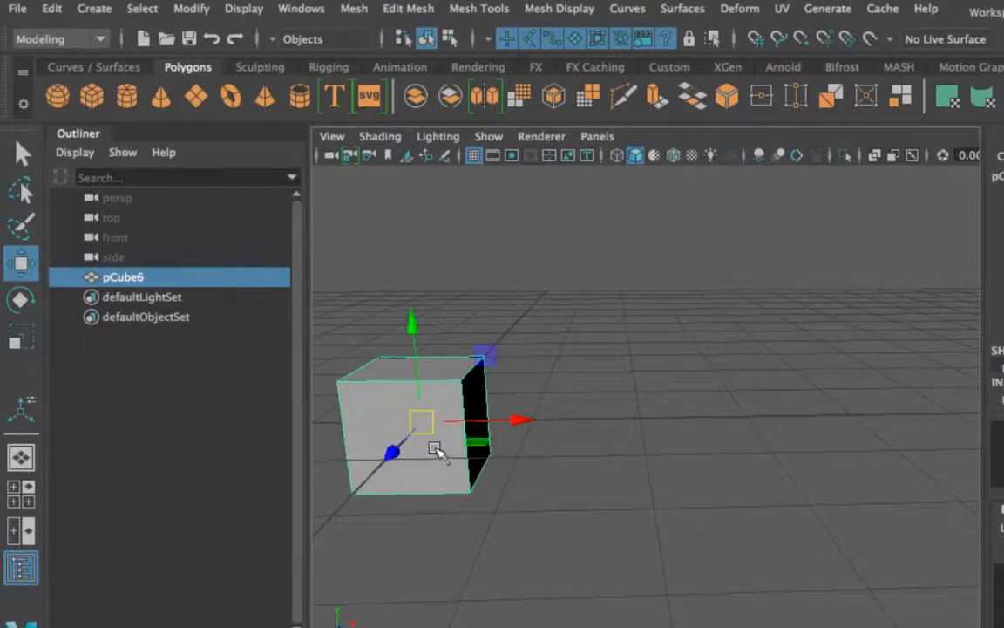
Relocate the cube's pivot into the empty space beyond the cube's +X side, leaving the cube in place.
key(d)
drag(427, 423, 600, 490)
drag(600, 441, 699, 421)
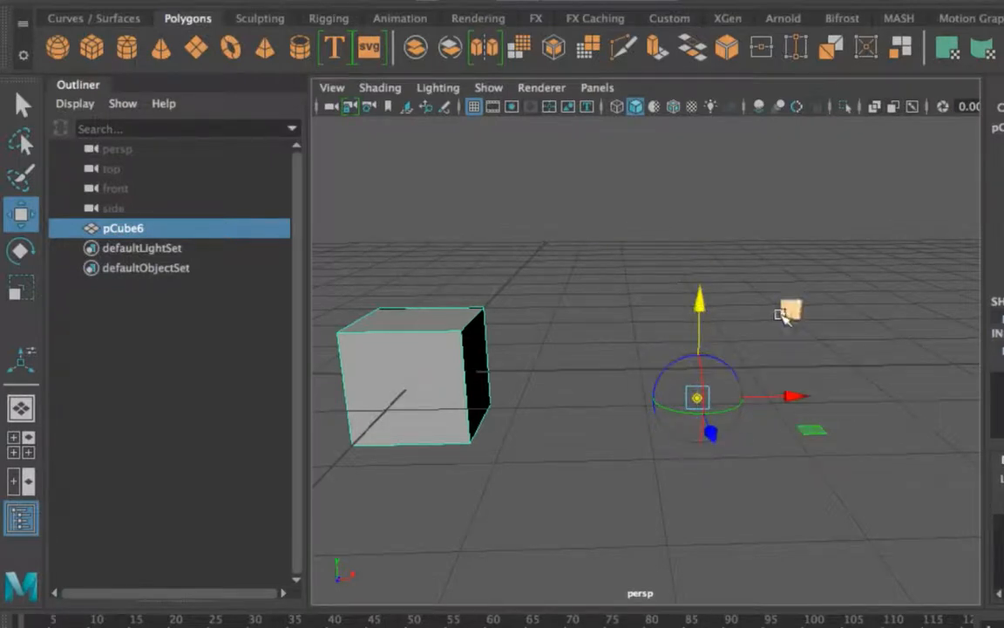
drag(787, 306, 702, 280)
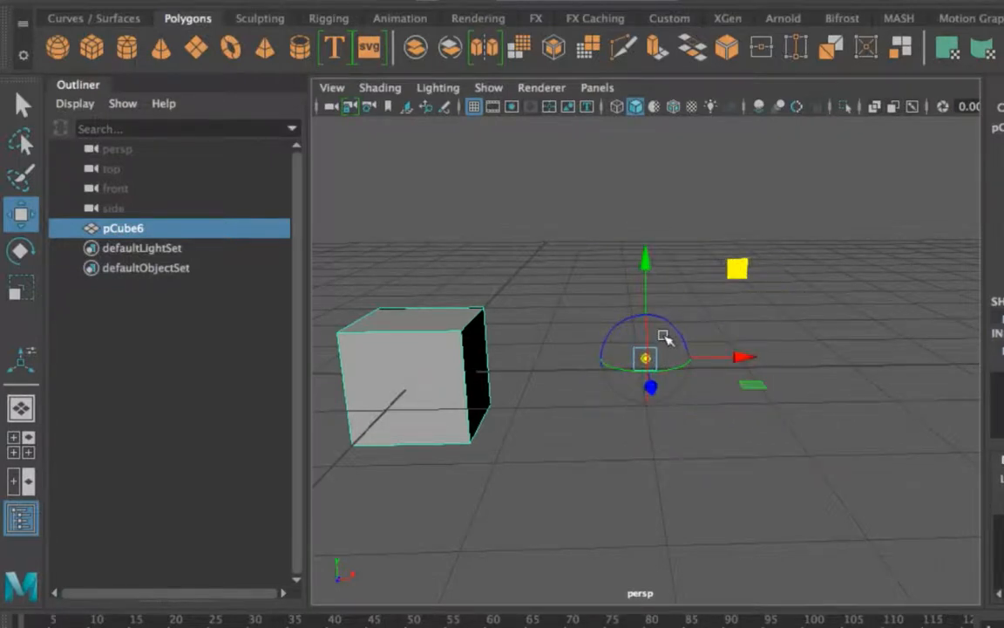
click(680, 348)
click(417, 372)
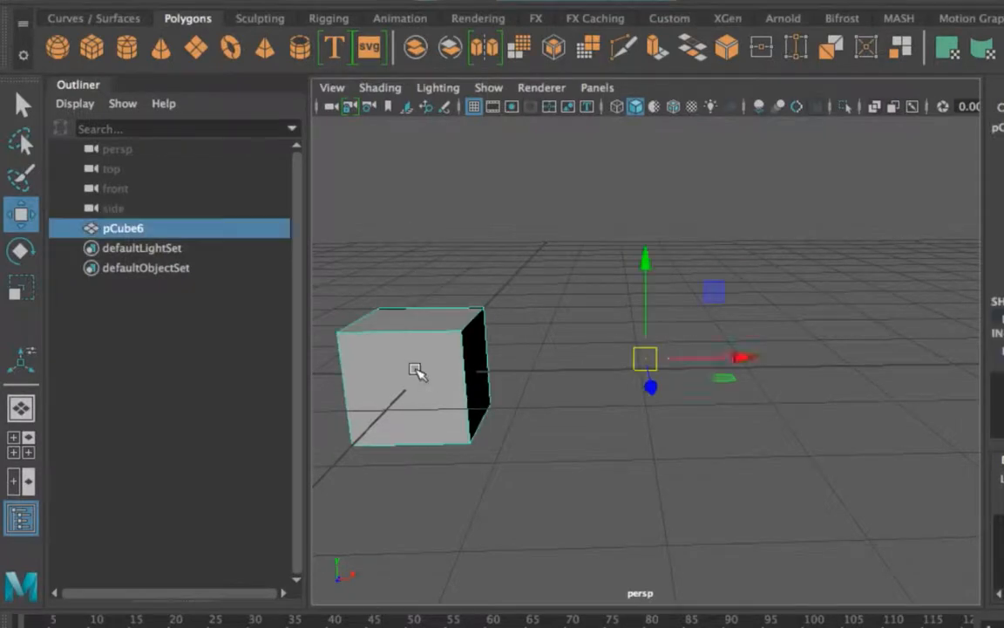
key(d)
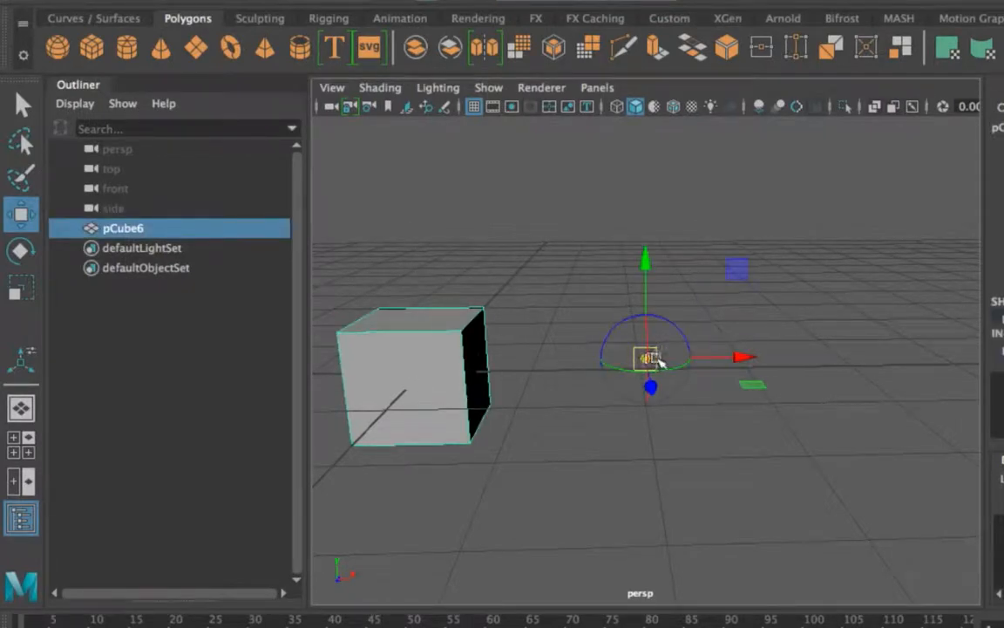
drag(643, 358, 616, 335)
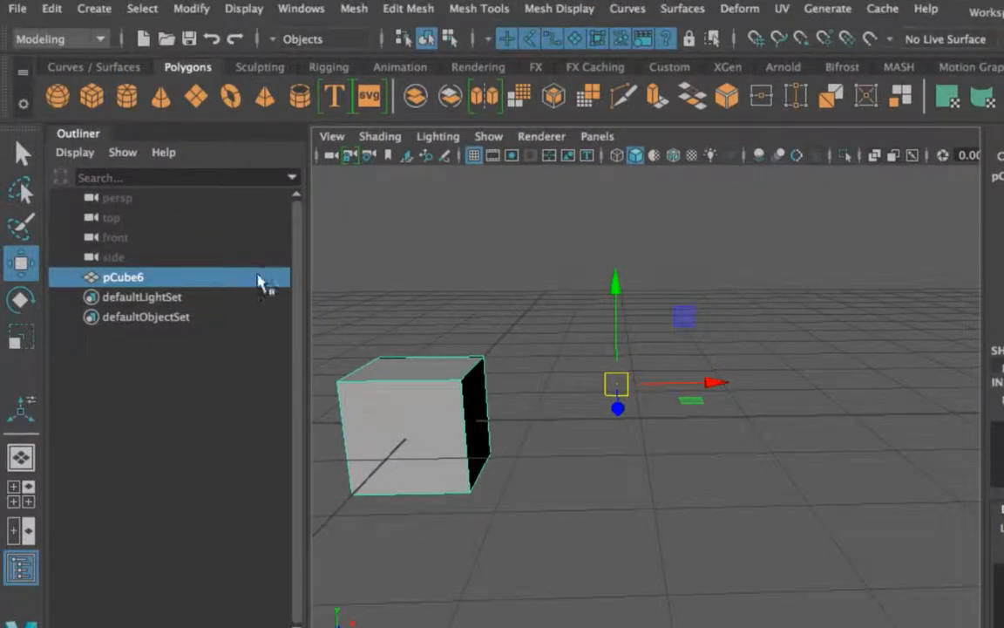
Move the cube with its offset pivot across the XZ plane, away from the grid centre toward +X and -Z.
scroll(459, 359, down, 5)
scroll(459, 408, up, 3)
alt+drag(466, 409, 466, 476)
drag(623, 469, 685, 397)
key(super+z)
drag(707, 534, 833, 405)
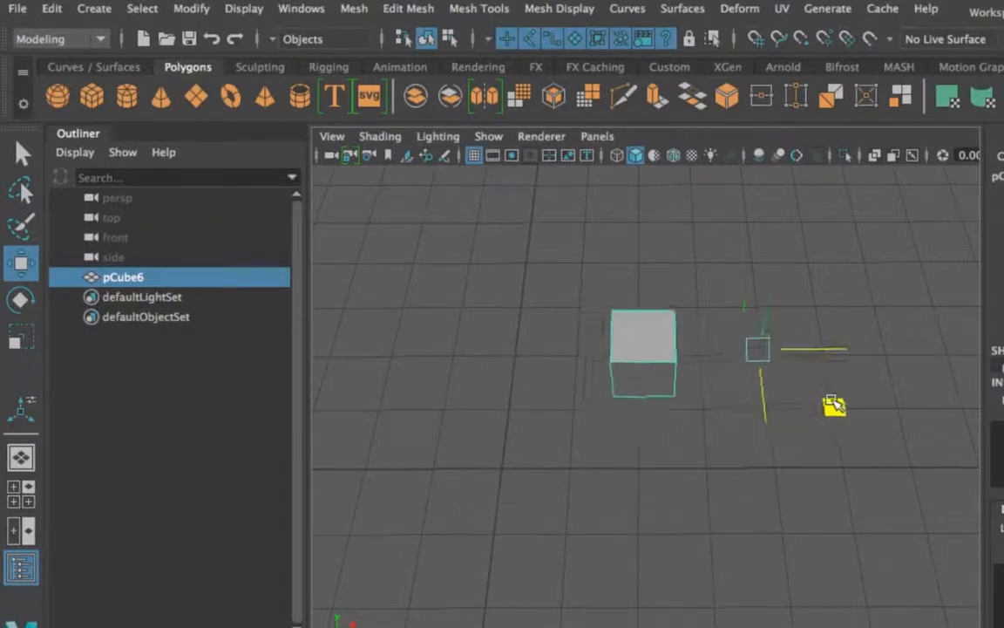
alt+drag(578, 529, 567, 553)
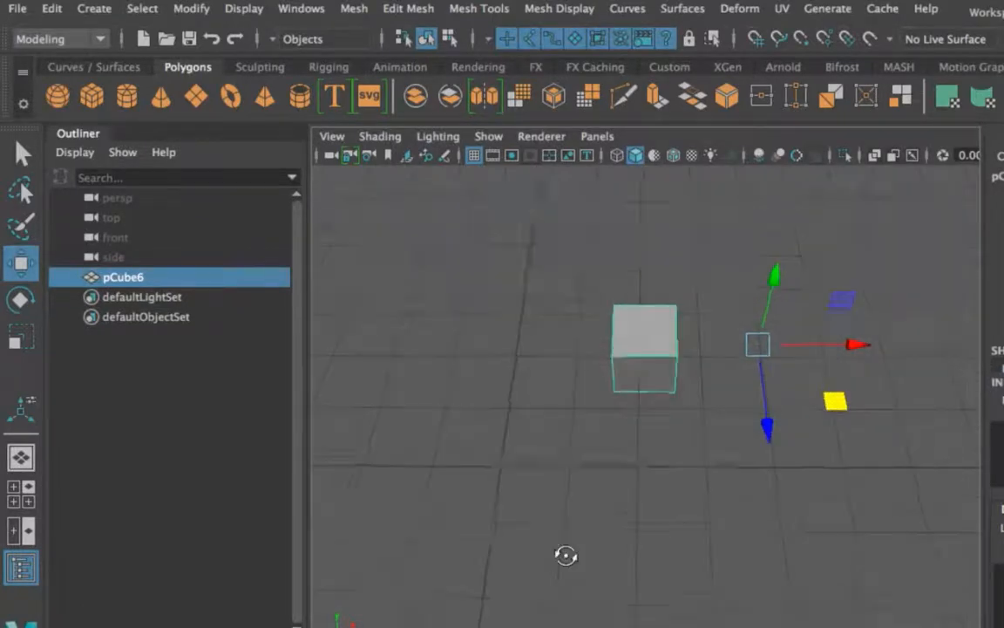
drag(834, 410, 843, 389)
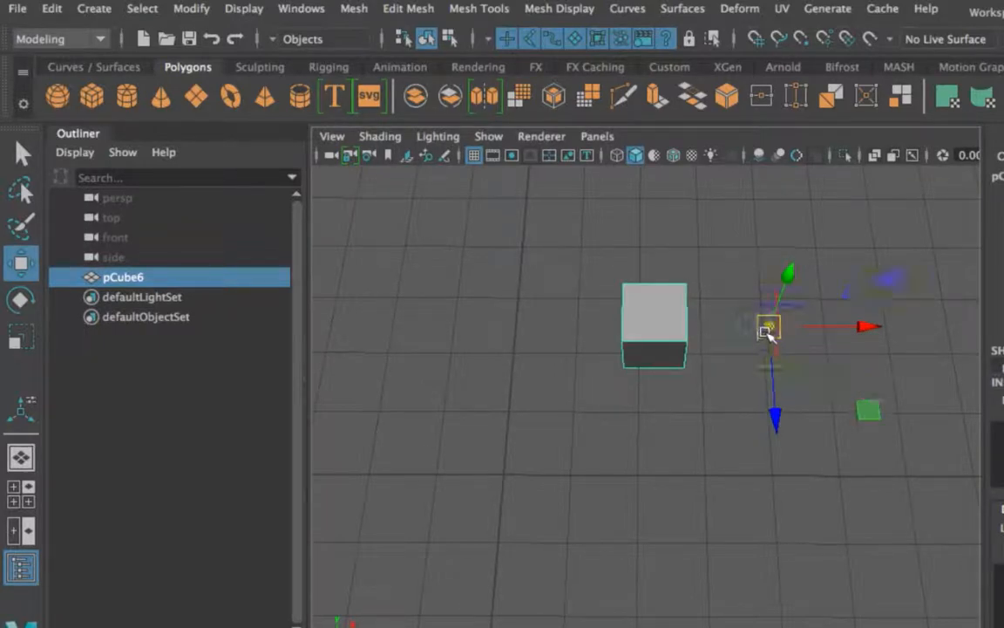
Move the cube's pivot to the grid centre and snap it onto the grid intersection there.
drag(769, 328, 503, 484)
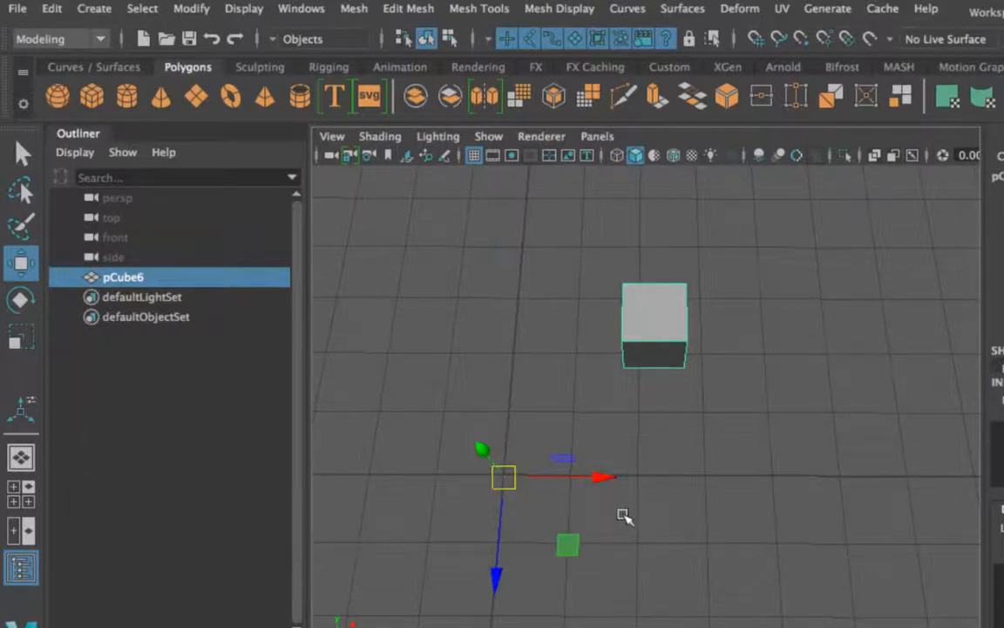
alt+drag(625, 518, 621, 436)
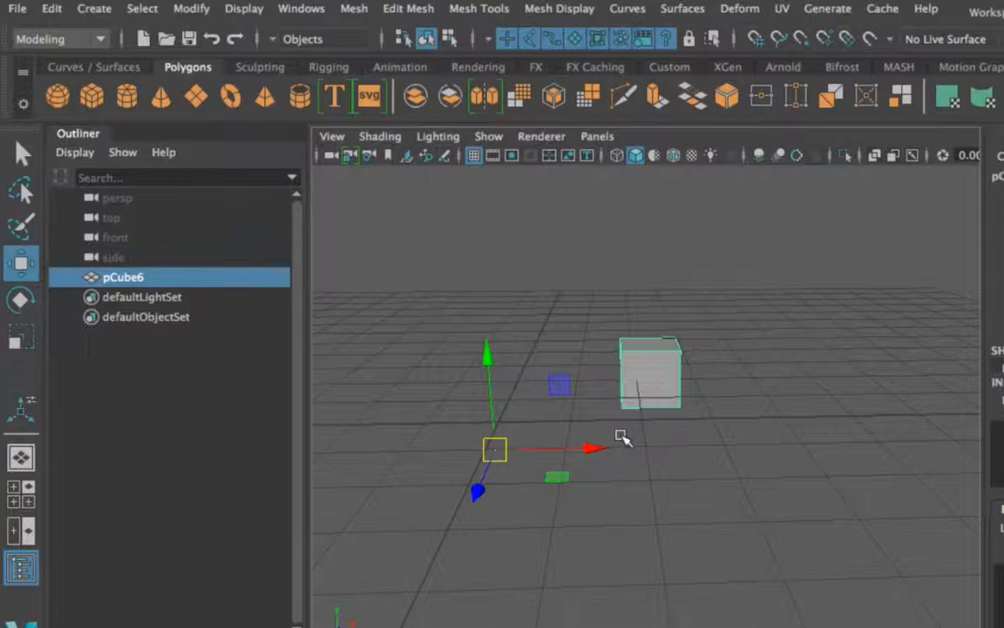
key(d)
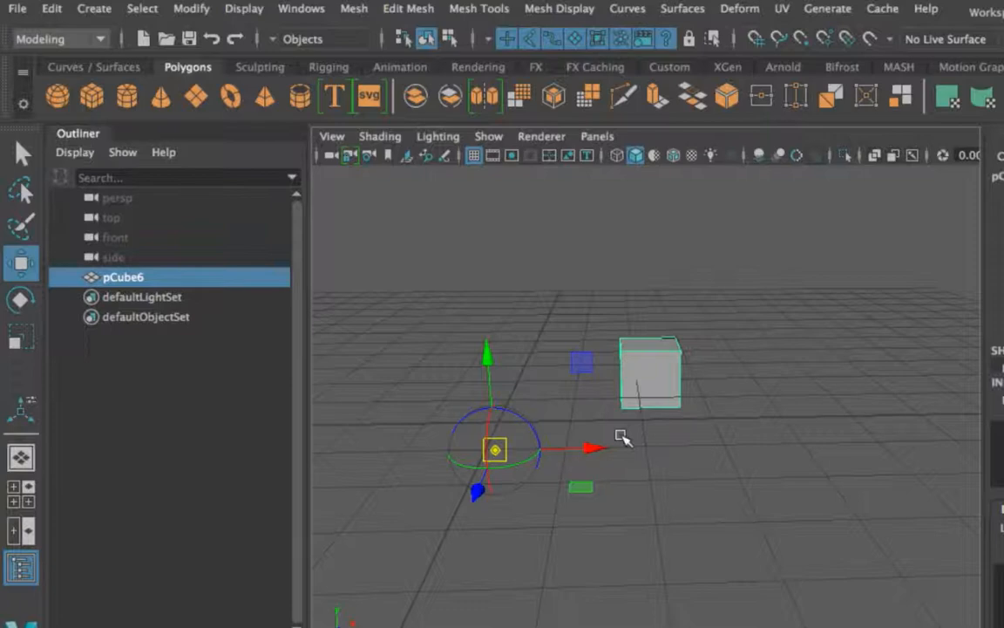
key(x)
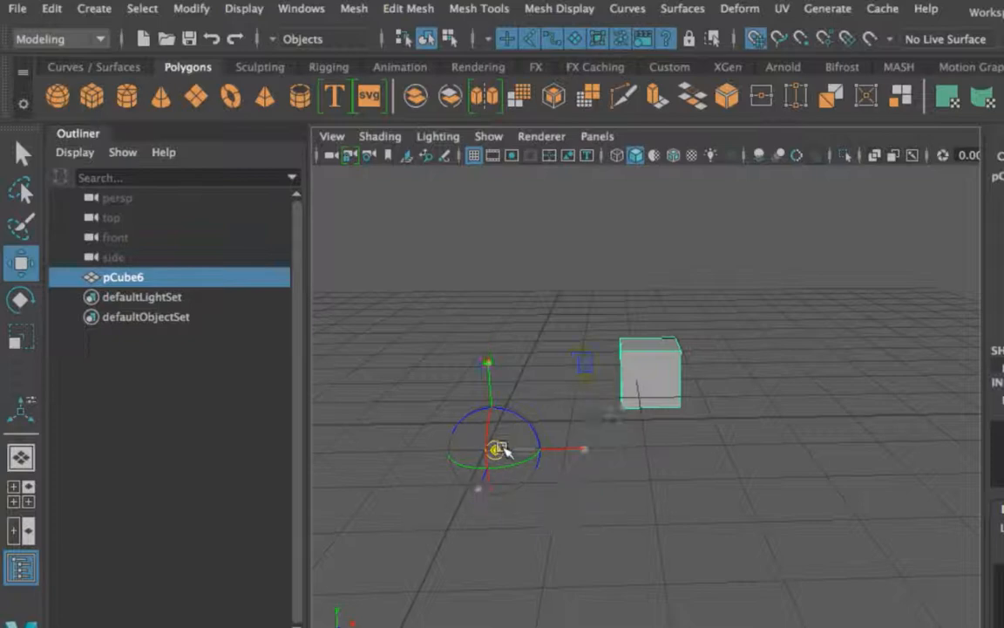
drag(497, 449, 499, 421)
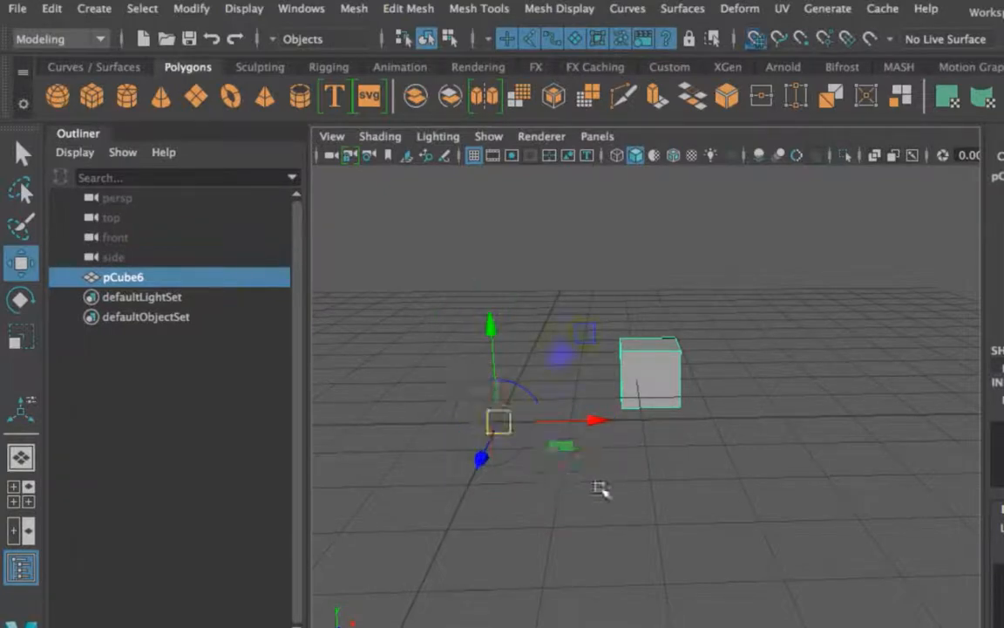
Snap the cube's pivot from the grid centre onto the upper corner vertex at the cube's front, -X side.
scroll(598, 489, down, 3)
alt+drag(580, 494, 571, 522)
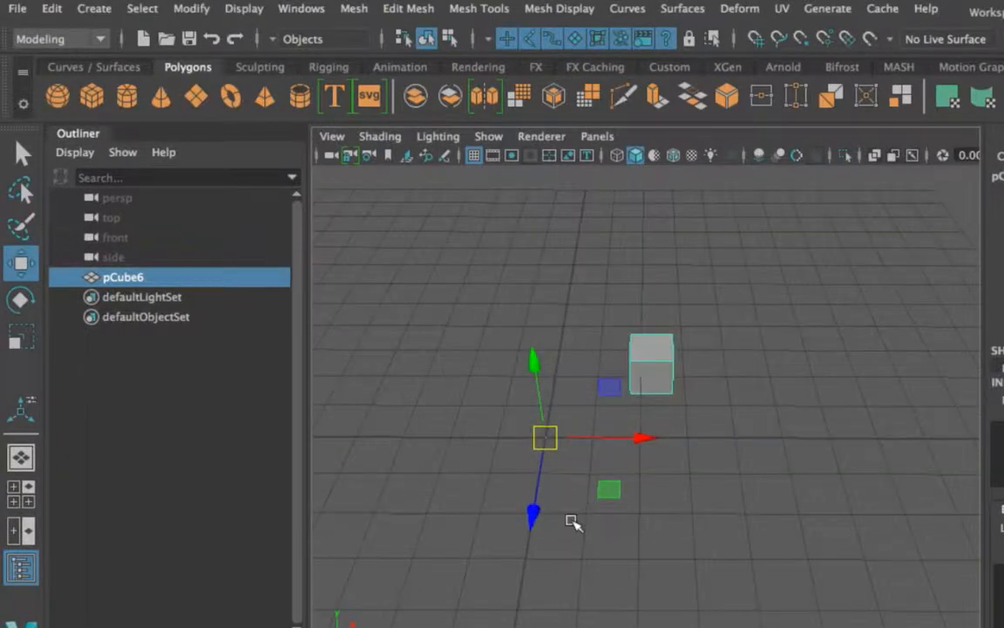
scroll(571, 521, up, 3)
alt+middle_drag(552, 496, 596, 477)
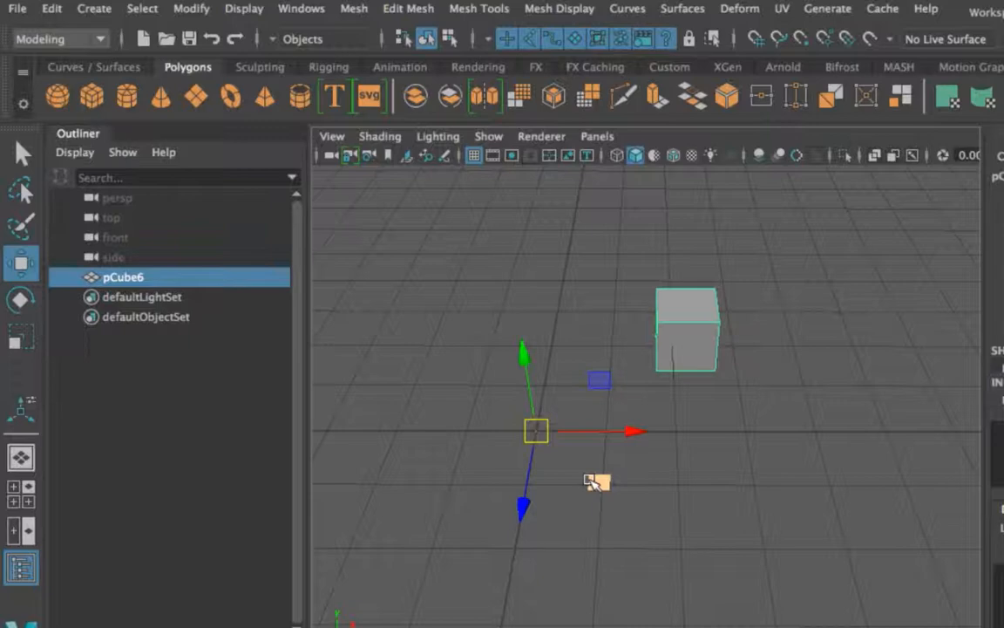
key(v)
drag(536, 431, 646, 316)
scroll(707, 392, up, 5)
alt+drag(741, 386, 684, 375)
alt+middle_drag(730, 361, 741, 352)
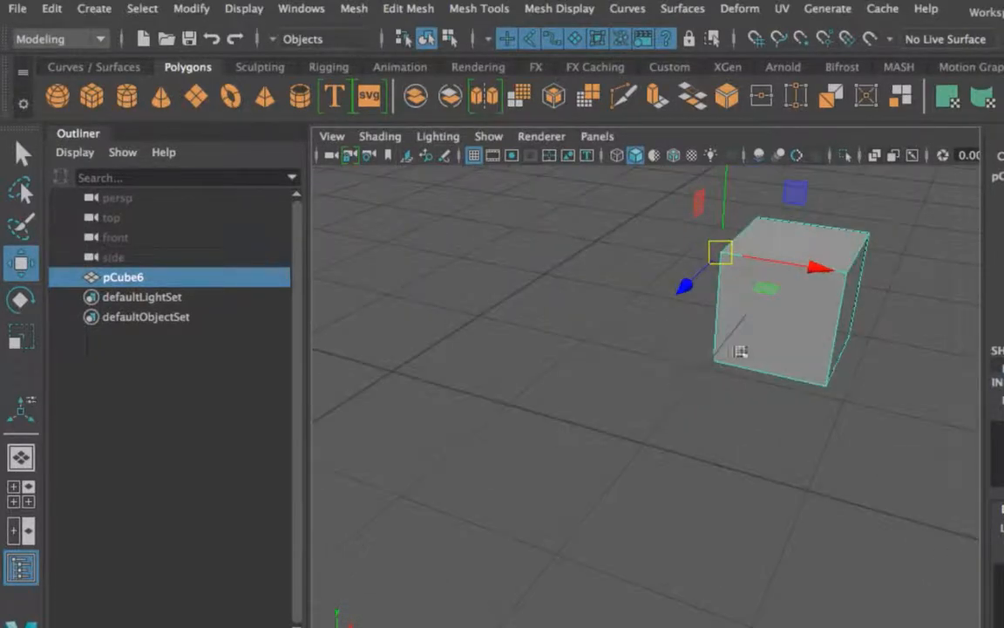
Move the cube's pivot from its corner vertex back to the grid centre, leaving the cube in place.
key(d)
key(v)
drag(723, 253, 572, 475)
scroll(673, 407, down, 3)
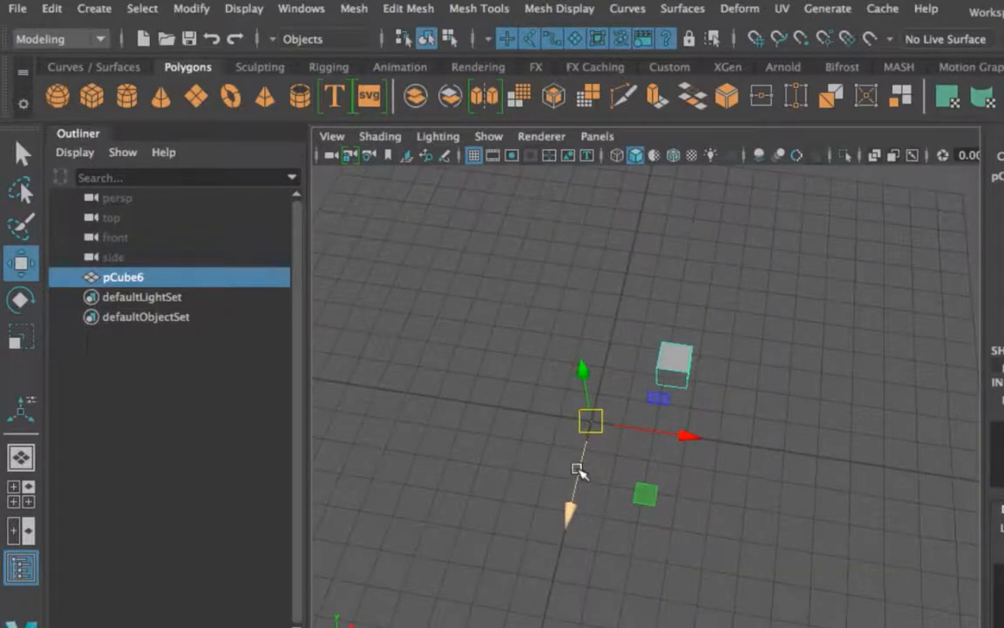
Duplicate the cube twice in succession, rotating each copy counterclockwise about the Y axis around the grid centre.
key(ctrl+d)
key(e)
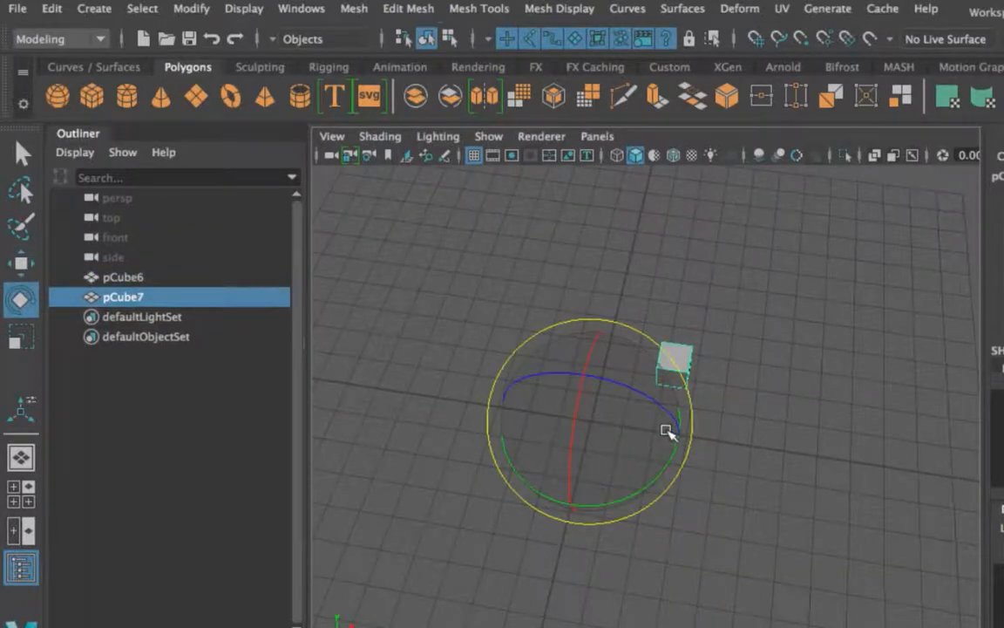
drag(663, 463, 634, 385)
key(ctrl+d)
drag(664, 460, 649, 397)
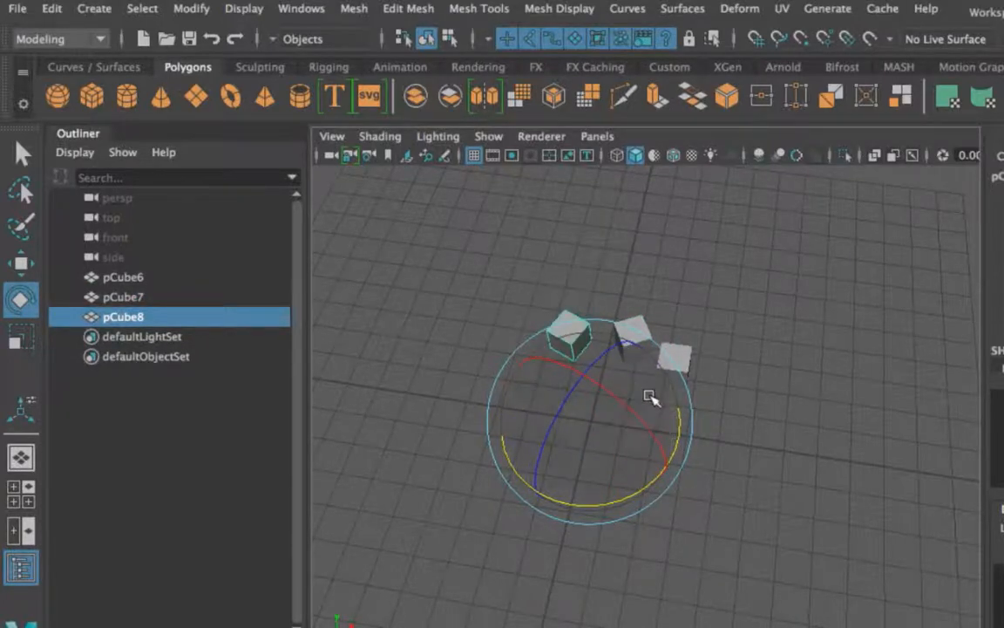
Discard an unrotated extra copy, then duplicate pCube8 and rotate the new copy farther counterclockwise about the Y axis.
key(ctrl+d)
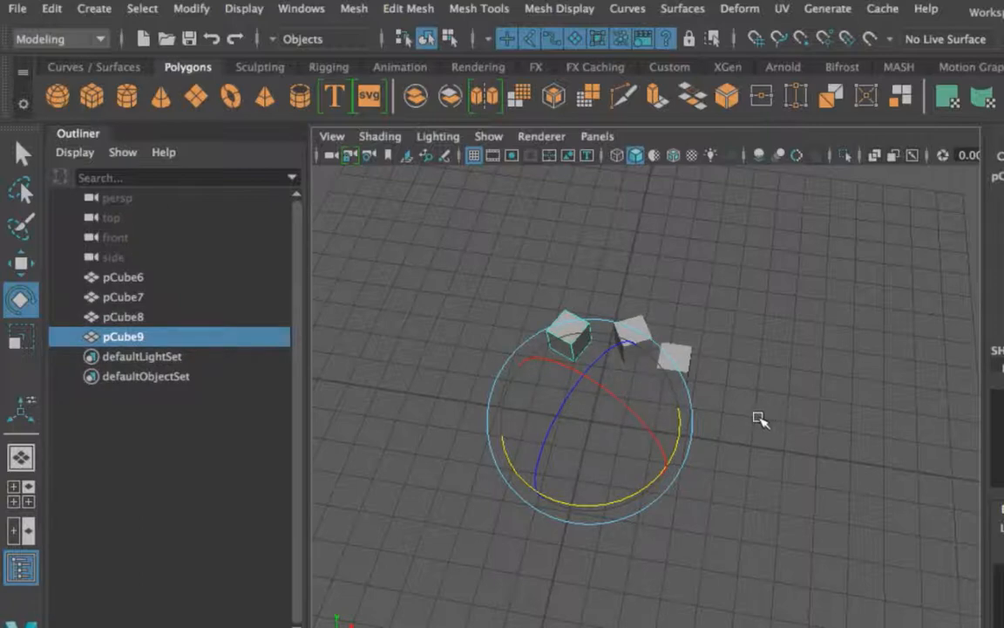
key(Delete)
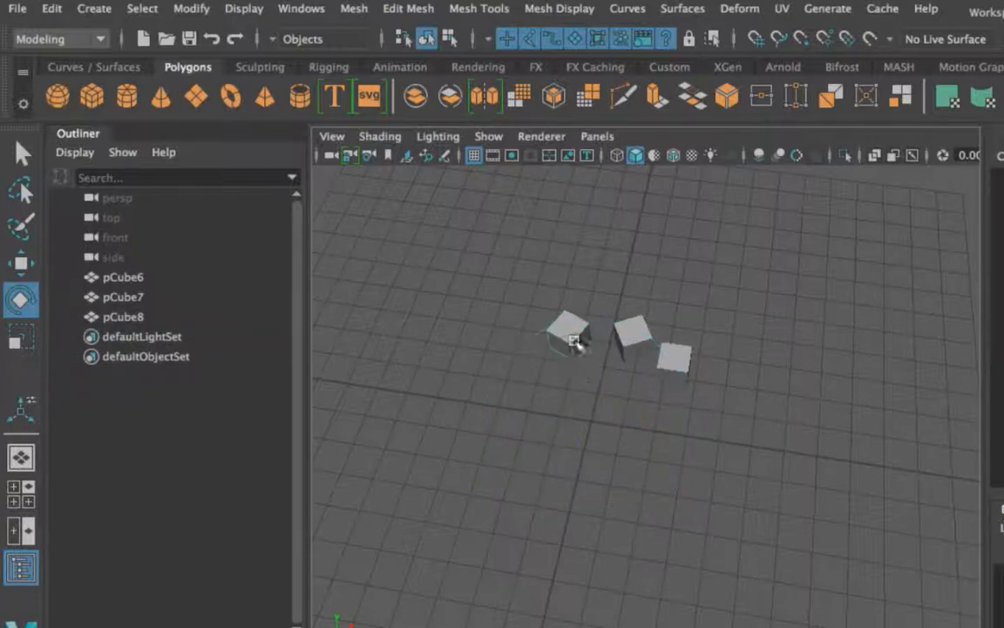
click(573, 342)
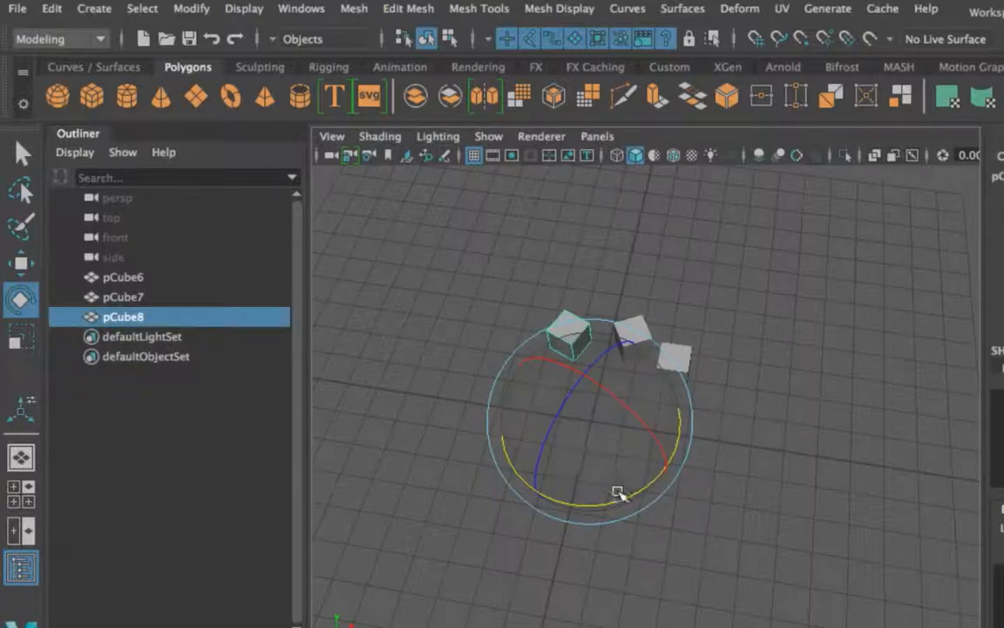
key(ctrl+d)
drag(625, 498, 661, 413)
Repeat Duplicate with Transform five times to continue the ring of cubes around the grid centre, and leave the Rotate tool.
key(shift+d)
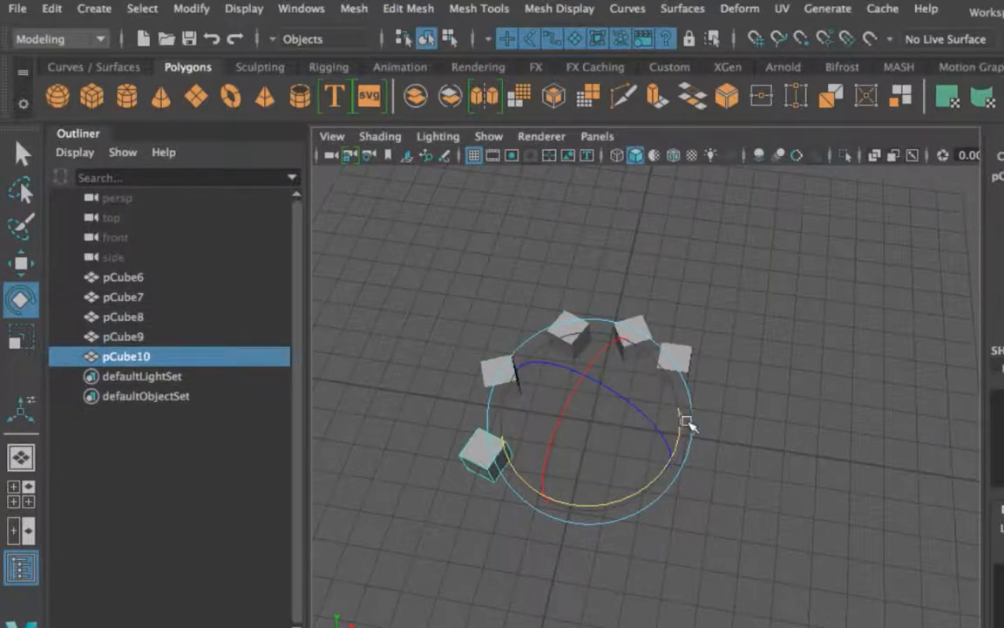
key(shift+d)
key(shift+d)
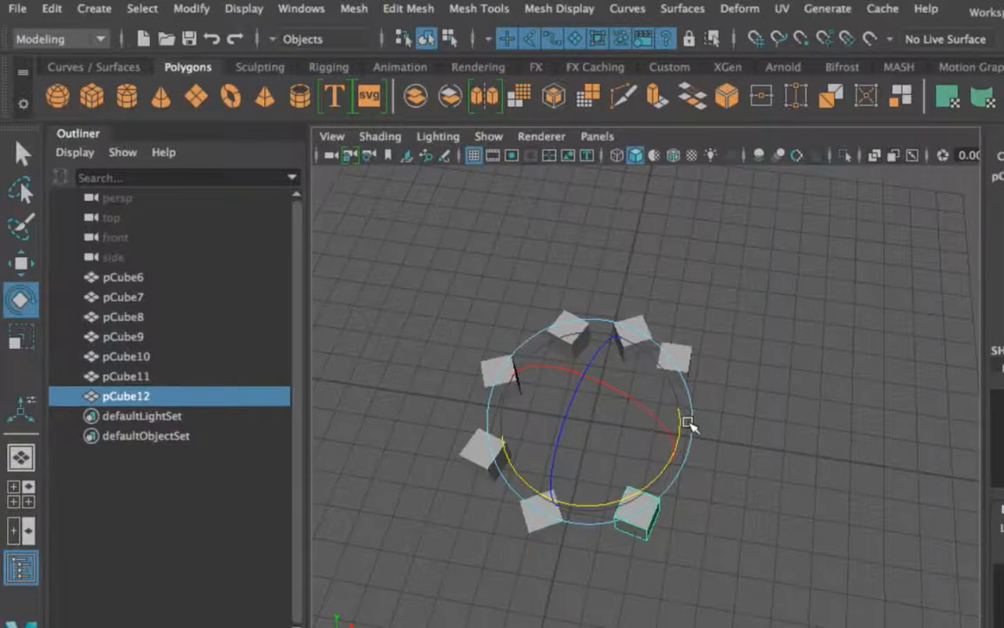
key(shift+d)
key(shift+d)
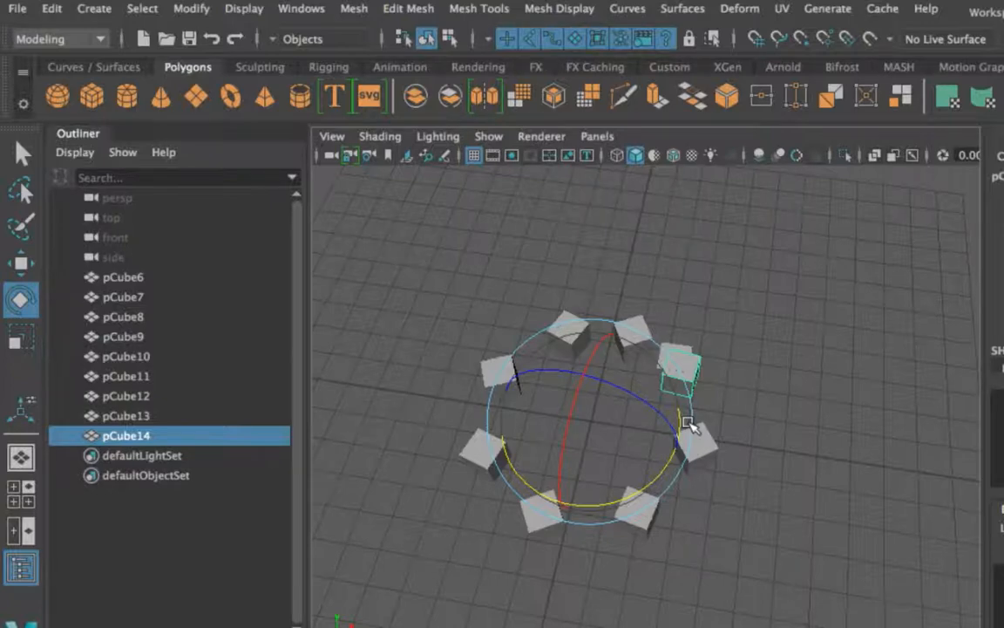
key(q)
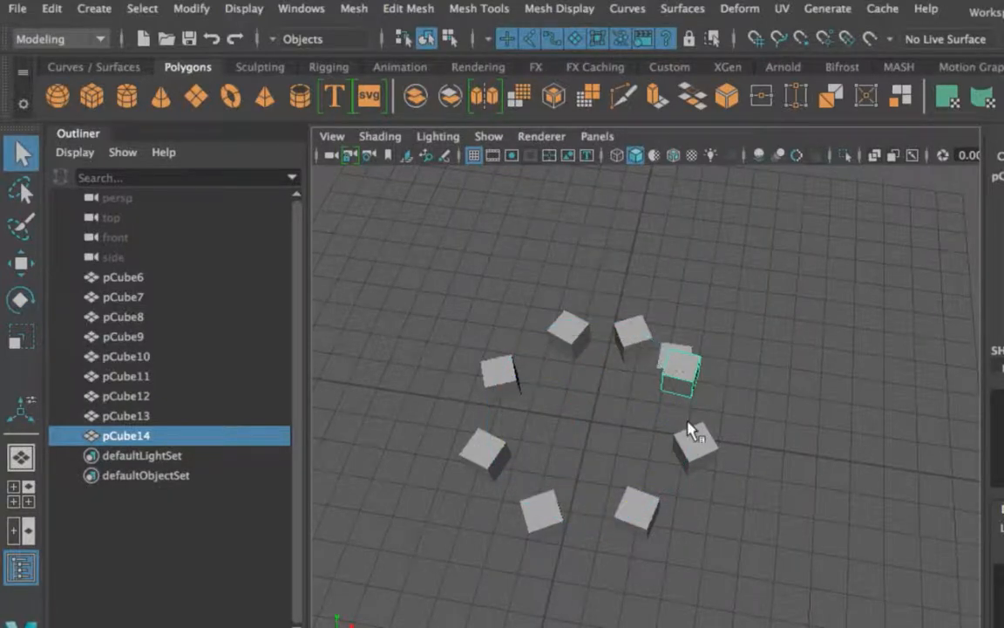